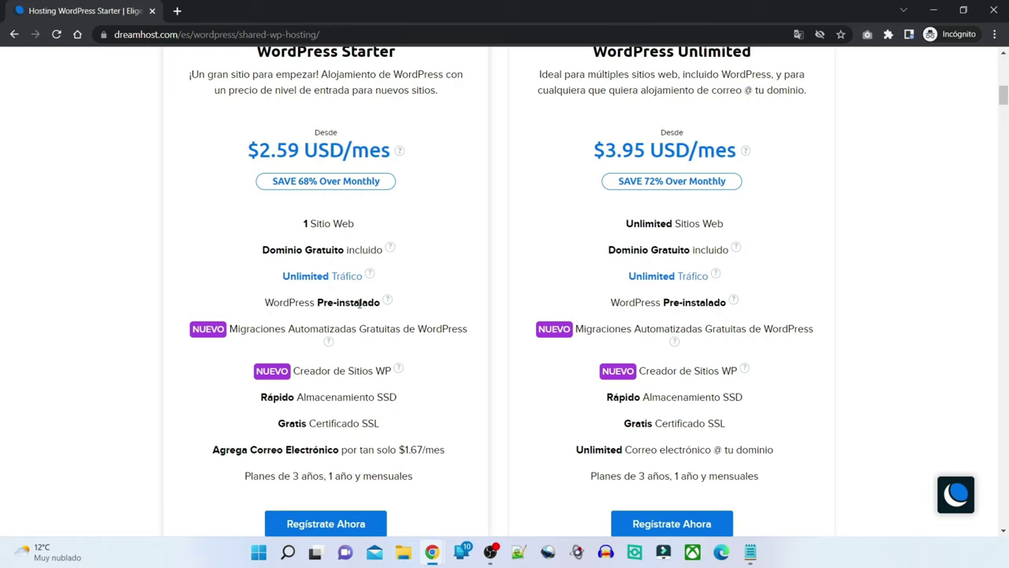
- Begin signup for the WordPress Unlimited 1-year plan ($35.40) with 'Regístrate Ahora'
scroll(357, 297, "down", 2)
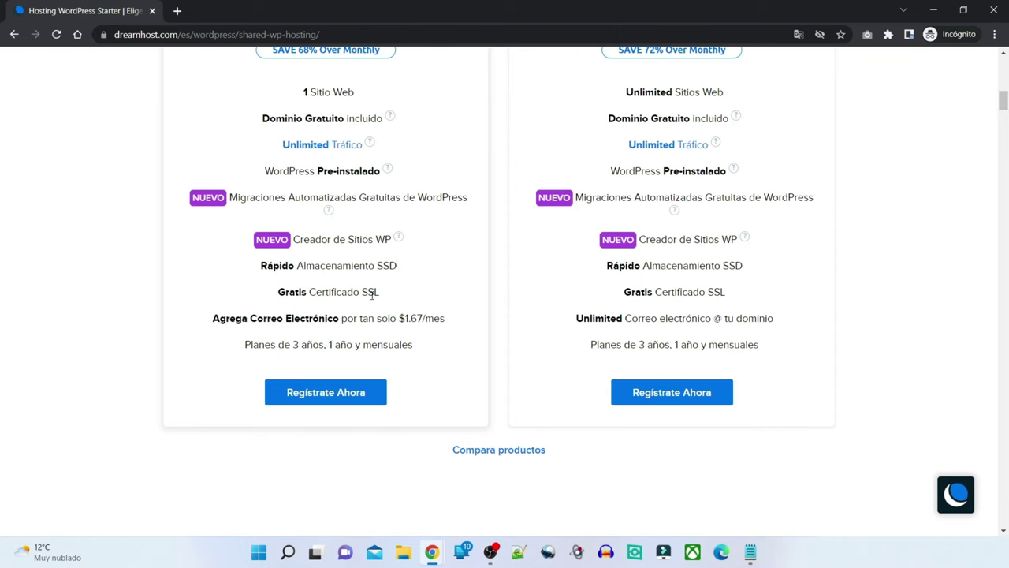
scroll(895, 352, "up", 7)
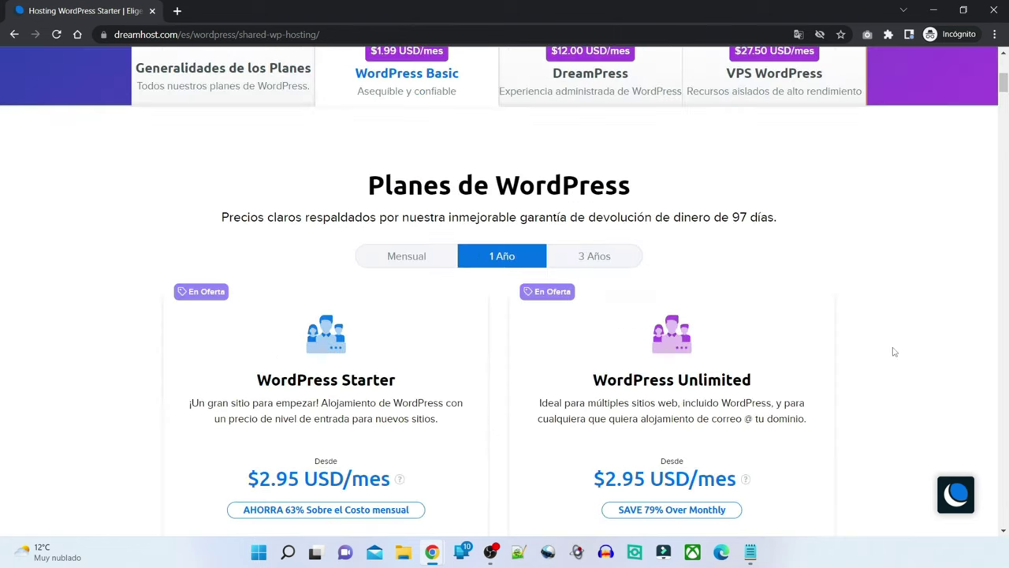
scroll(894, 352, "down", 6)
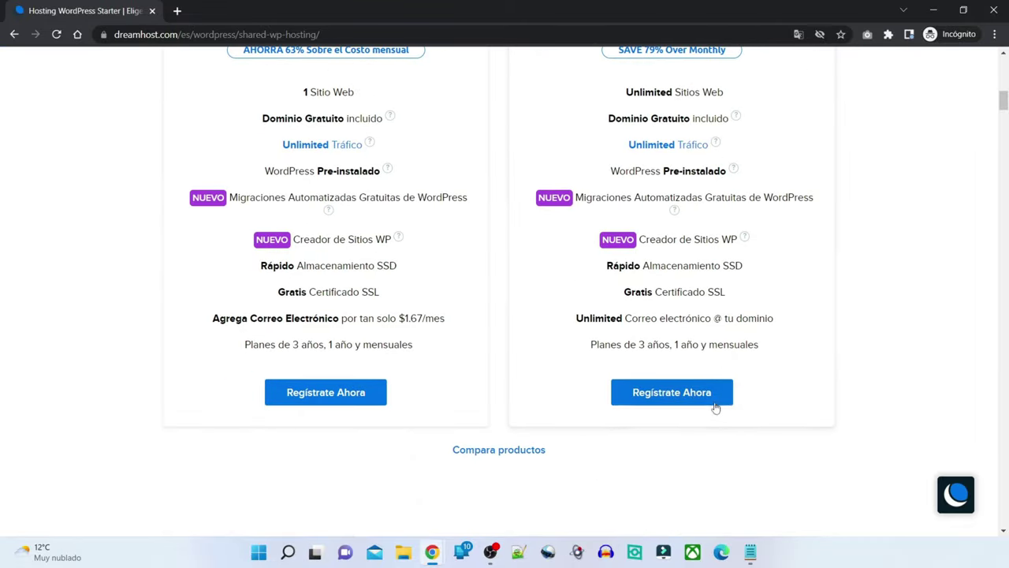
left_click(713, 400)
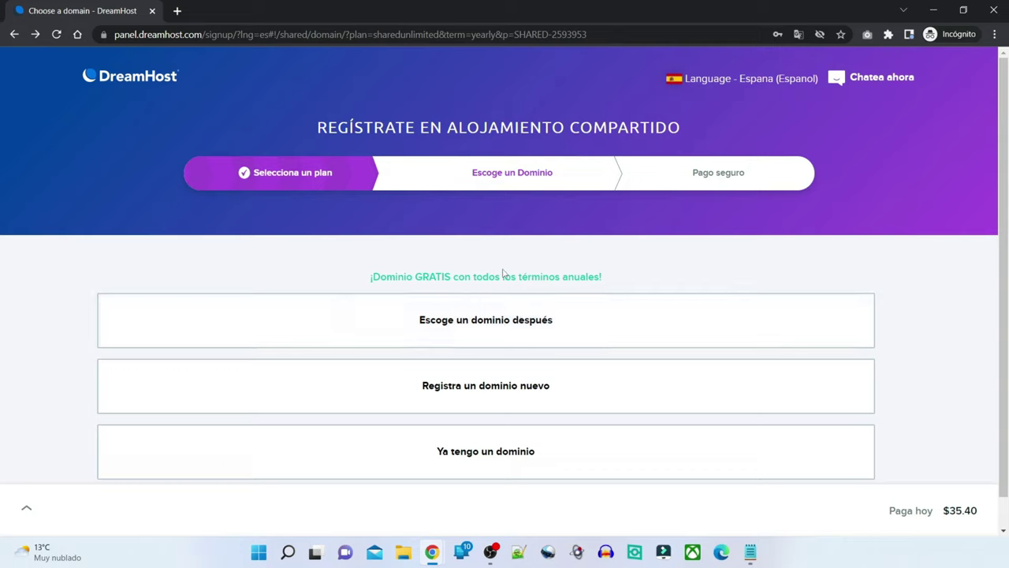
- Pick 'Ya tengo un dominio' and enter cursowordpress as the existing domain
left_click(592, 390)
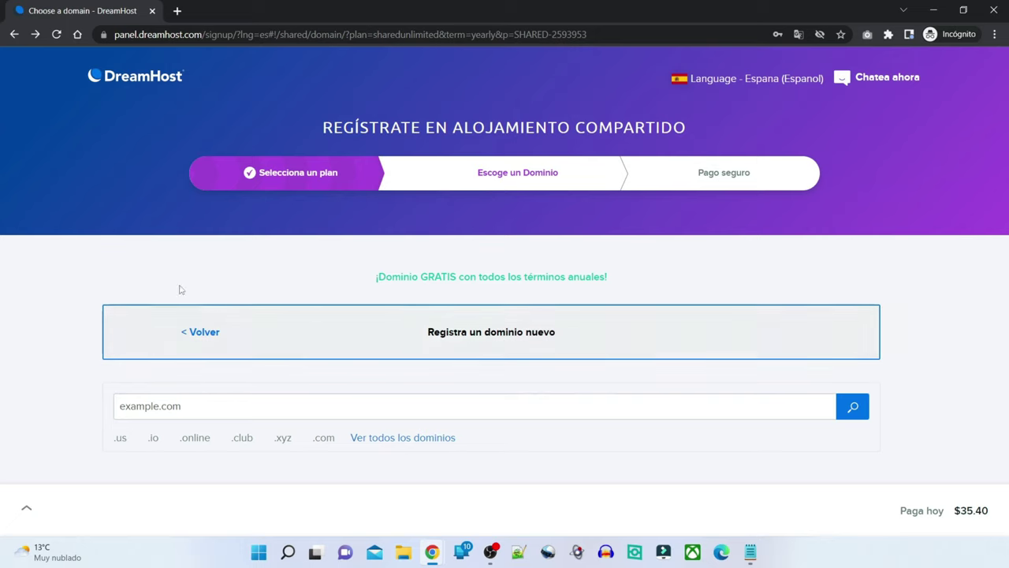
left_click(196, 332)
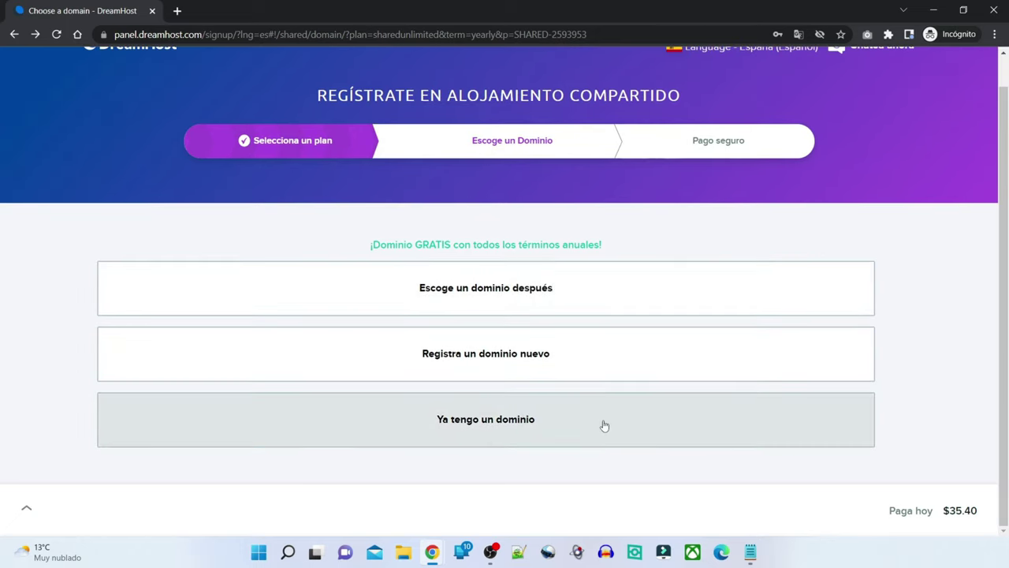
left_click(599, 422)
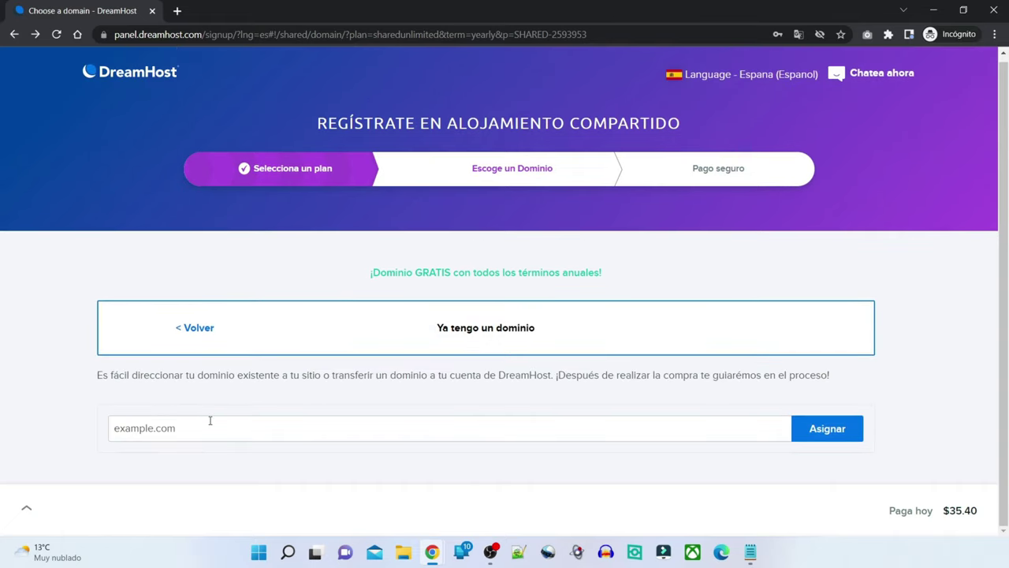
left_click(210, 420)
type("cursow")
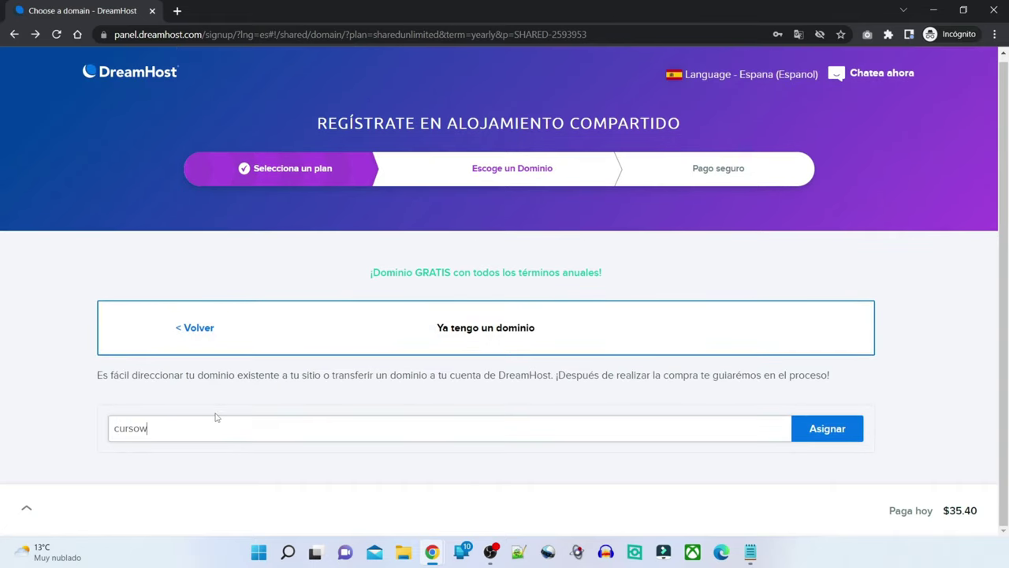
type("ordpress.xyz")
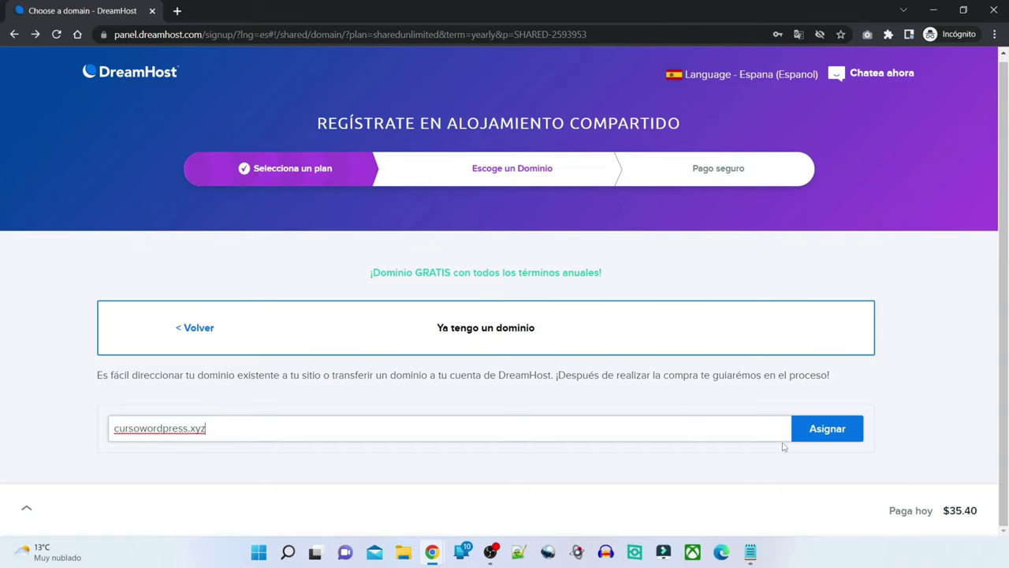
- Assign cursowordpress.xyz and go to payment, leaving DreamShield unchecked at $35.40
left_click(828, 429)
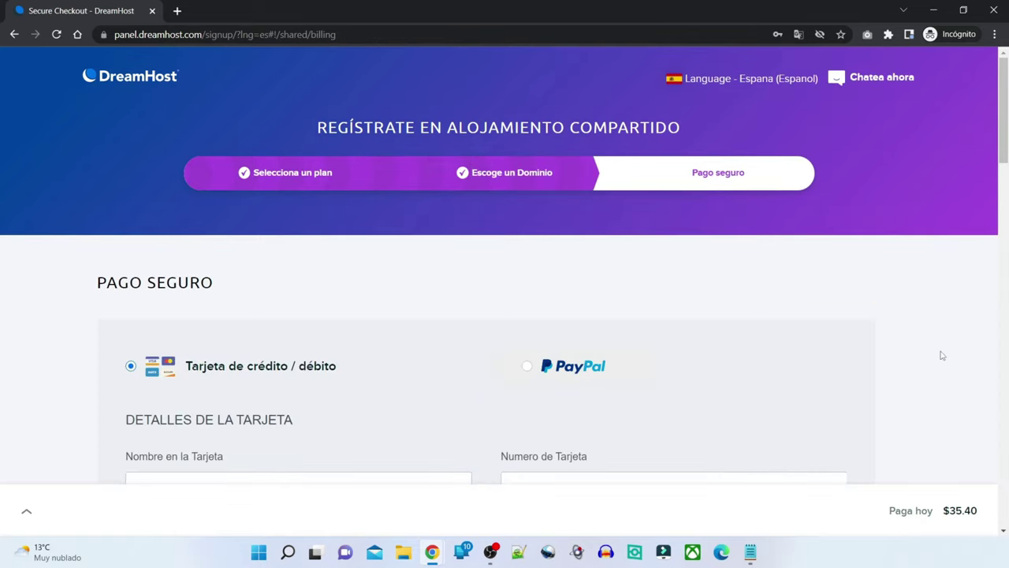
scroll(926, 350, "down", 5)
scroll(615, 276, "up", 3)
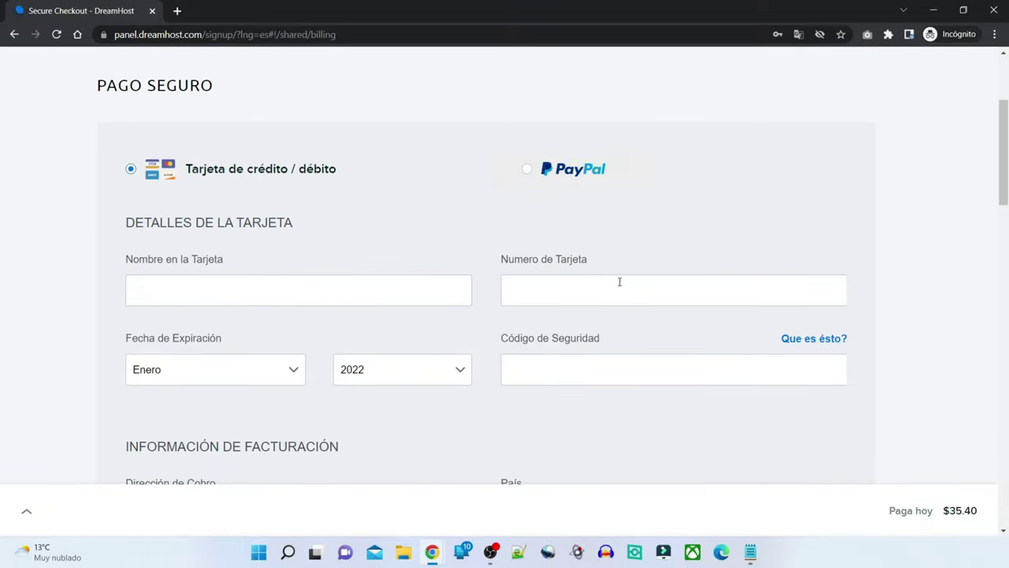
scroll(326, 265, "down", 9)
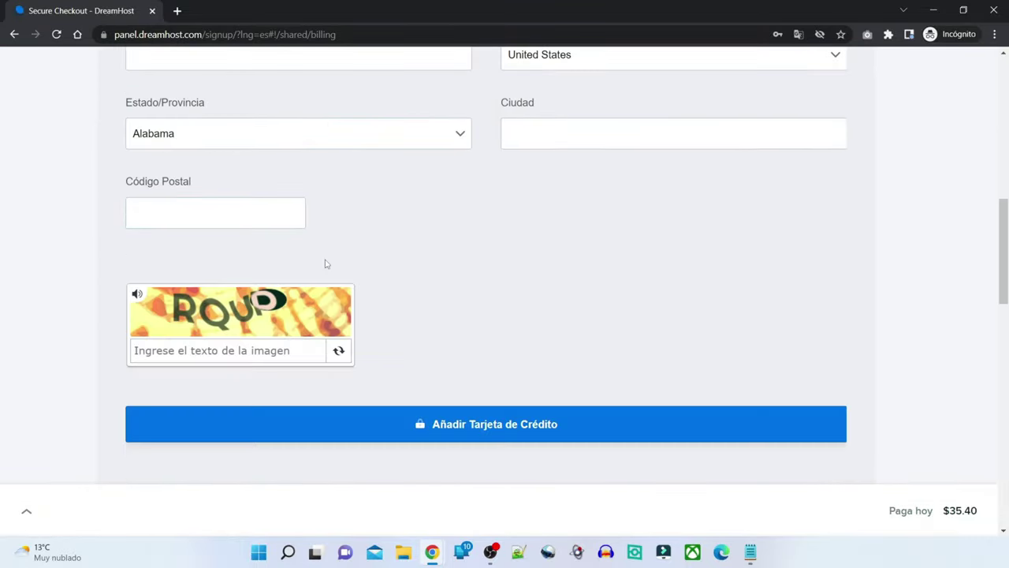
scroll(588, 302, "down", 2)
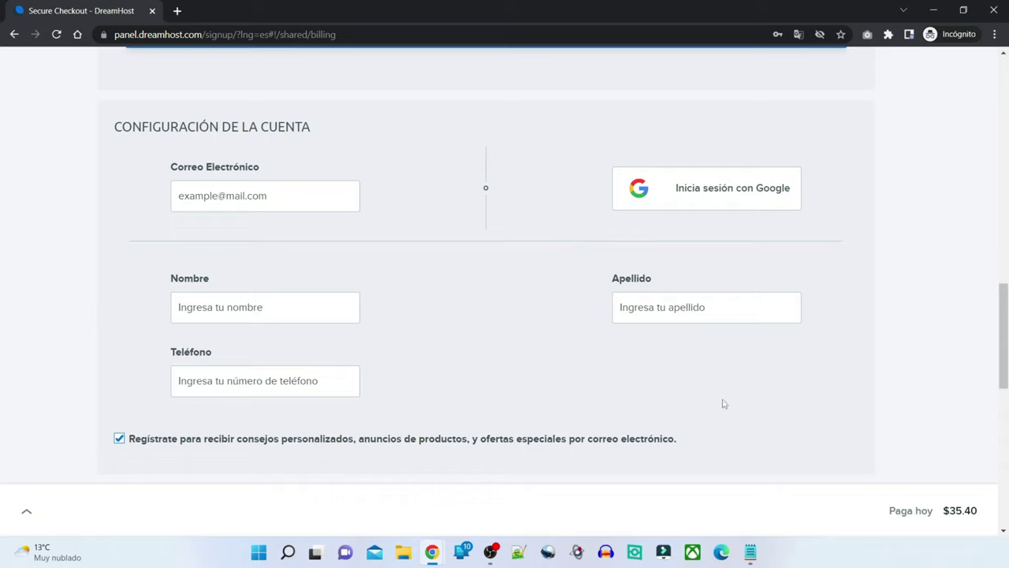
scroll(712, 402, "down", 5)
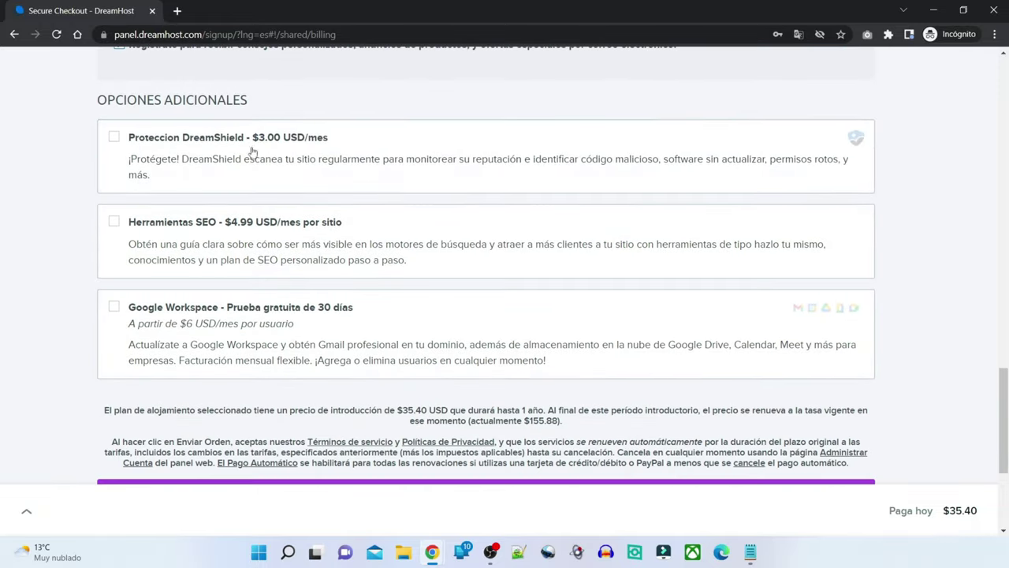
left_click(115, 137)
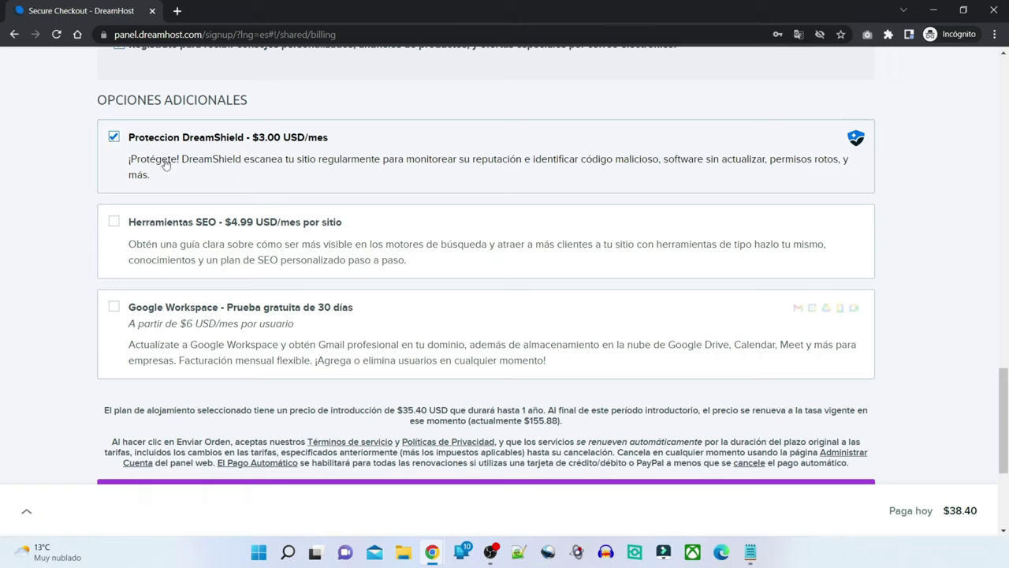
left_click(114, 137)
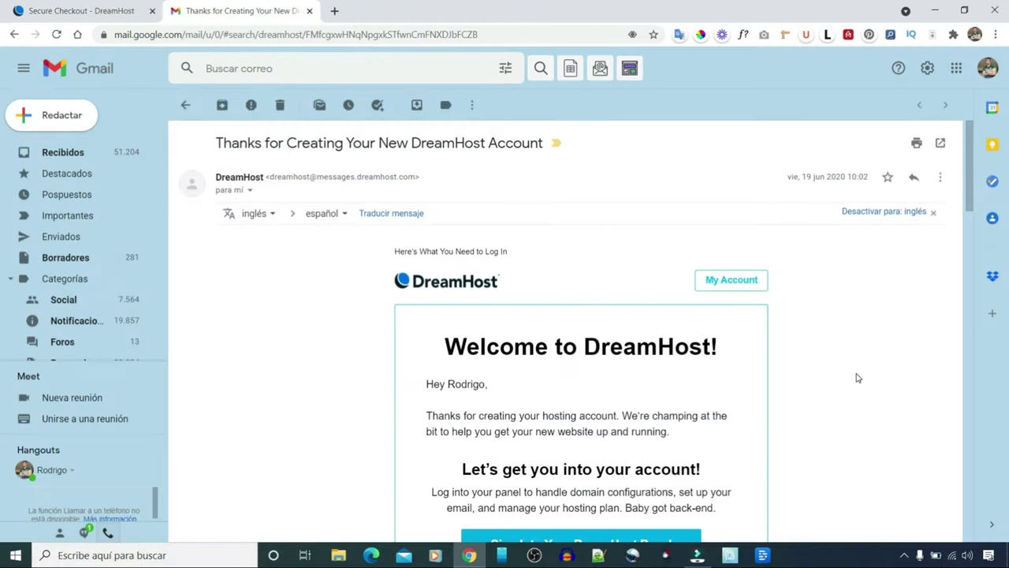
- Open the cursowordpress.xyz dashboard via the email's 'Access Your WordPress Dashboard' link
scroll(858, 378, "down", 5)
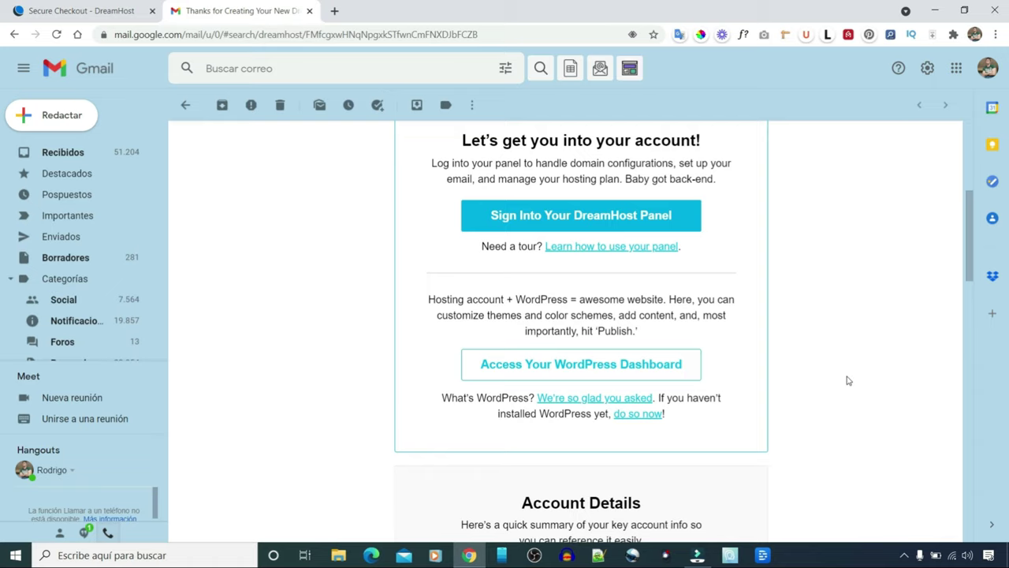
scroll(841, 382, "down", 2)
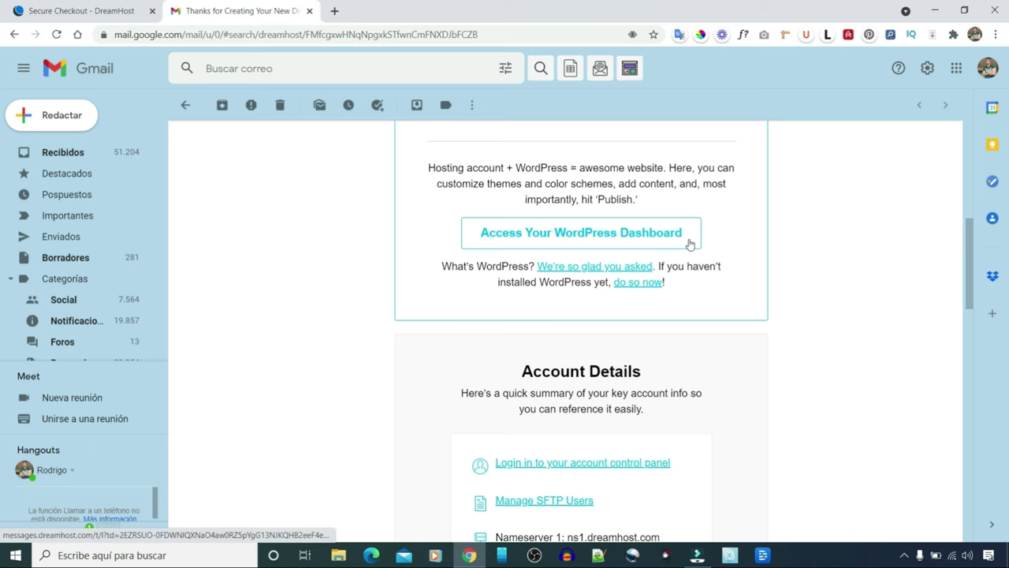
left_click(689, 238)
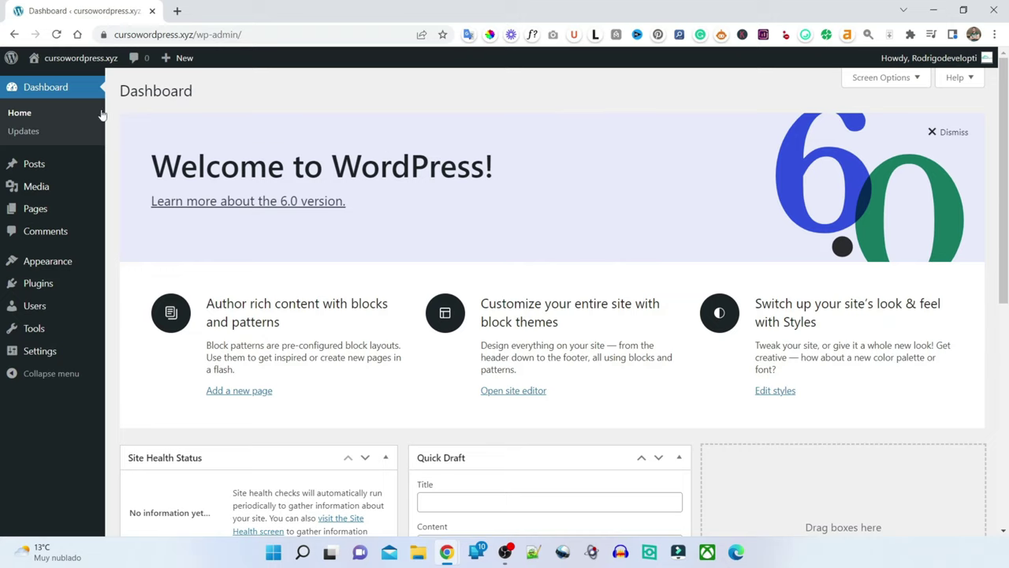
mouse_move(64, 63)
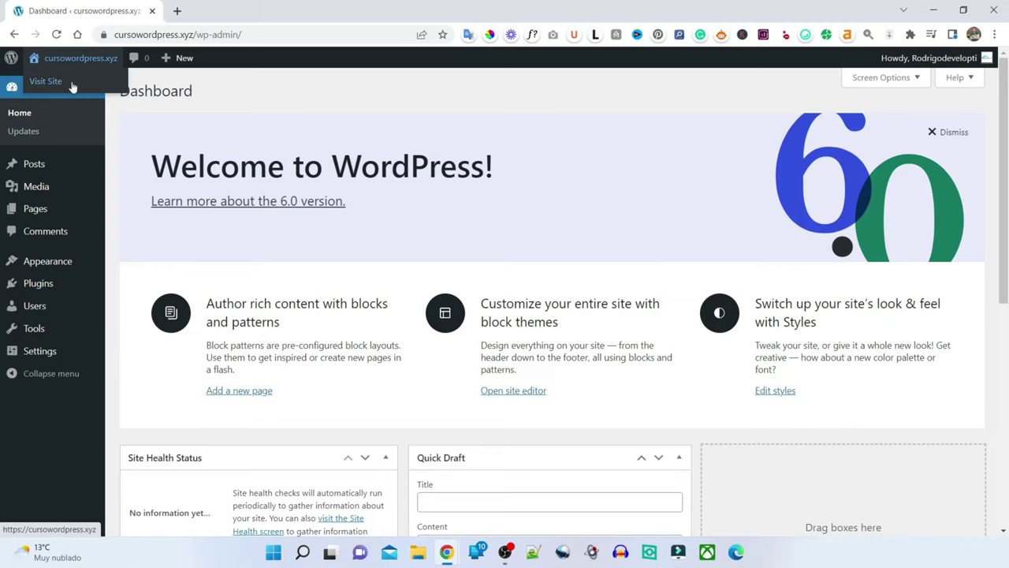
left_click(73, 87)
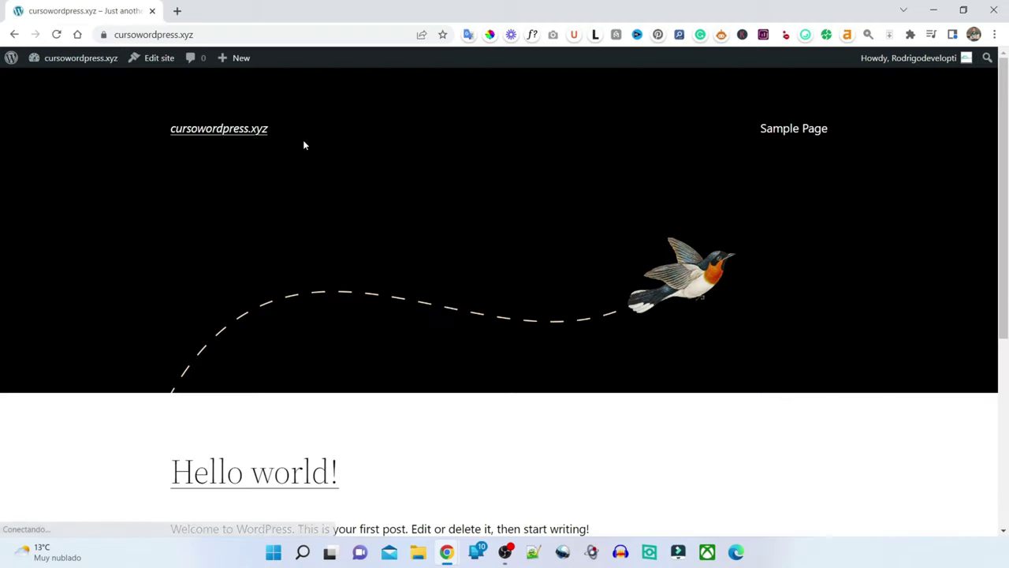
scroll(434, 221, "down", 5)
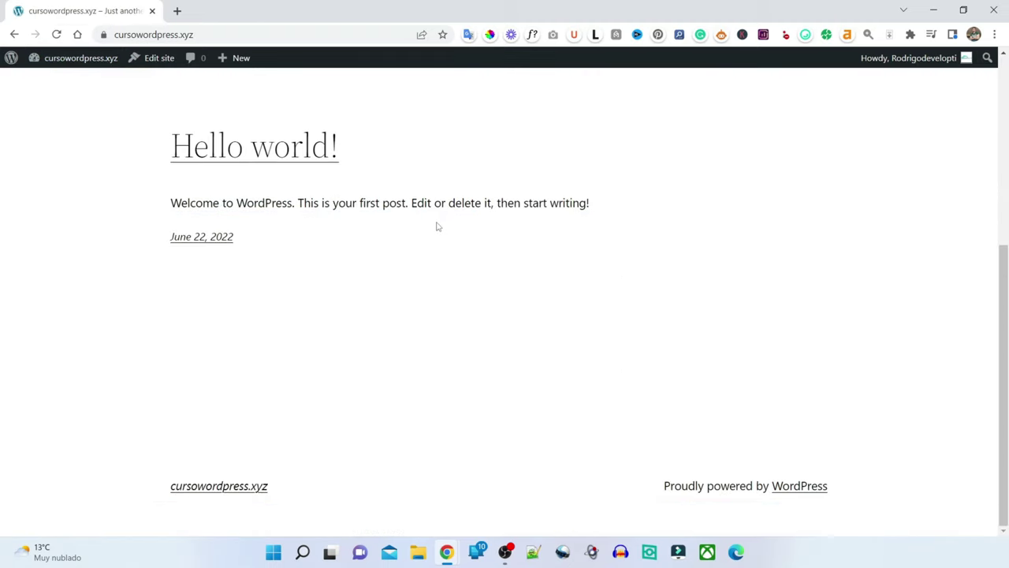
scroll(508, 275, "up", 4)
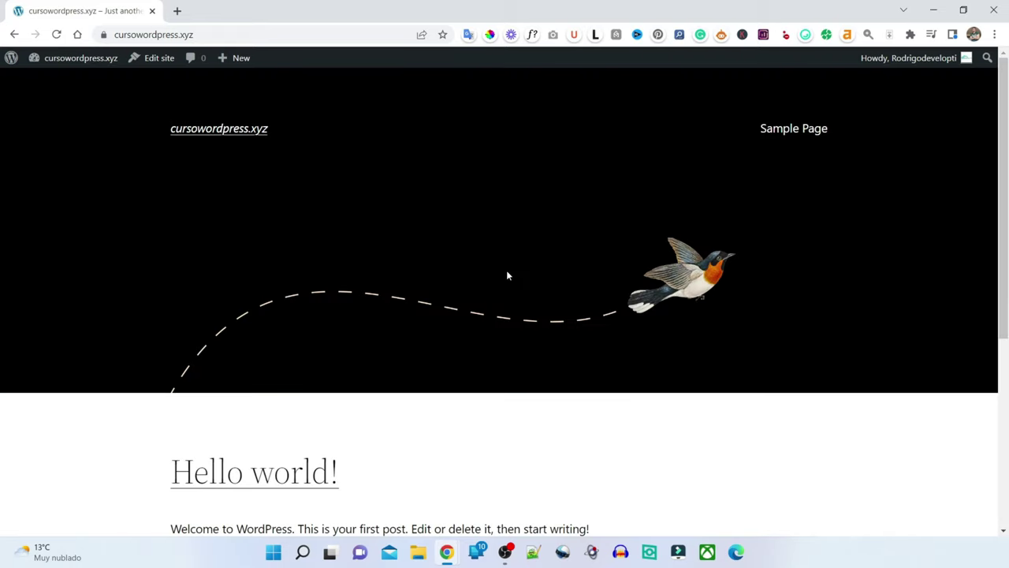
mouse_move(72, 63)
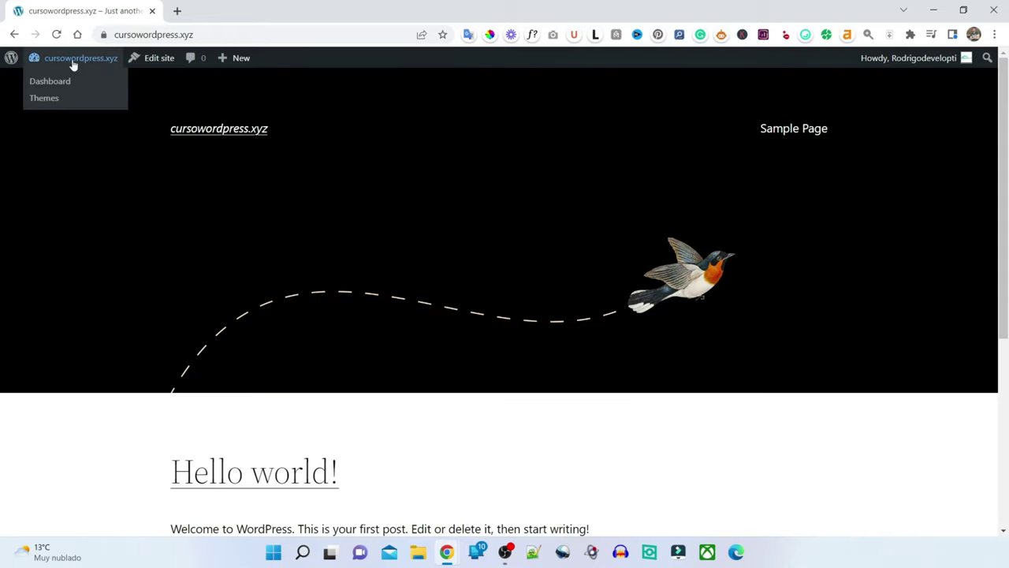
left_click(55, 85)
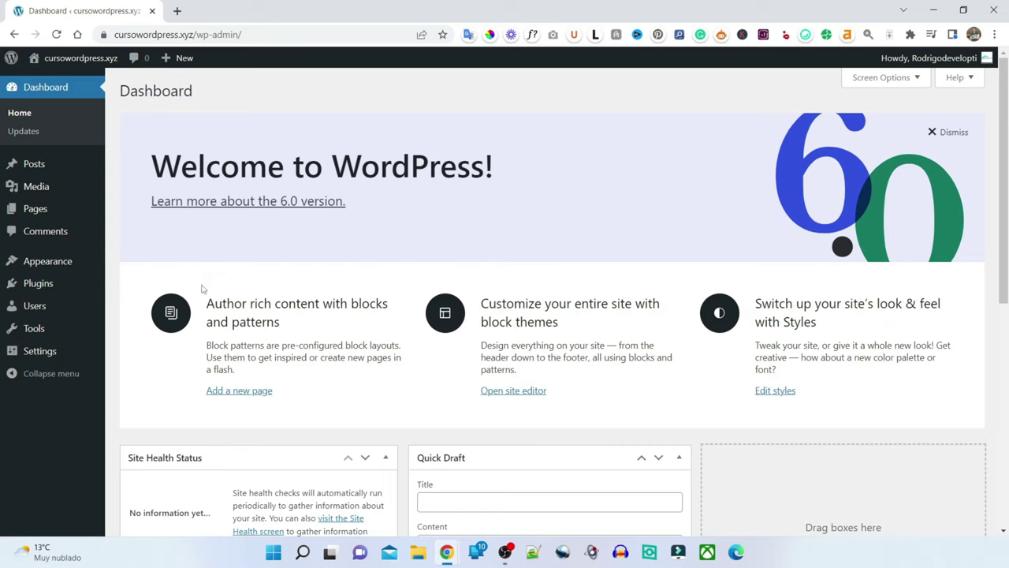
mouse_move(39, 353)
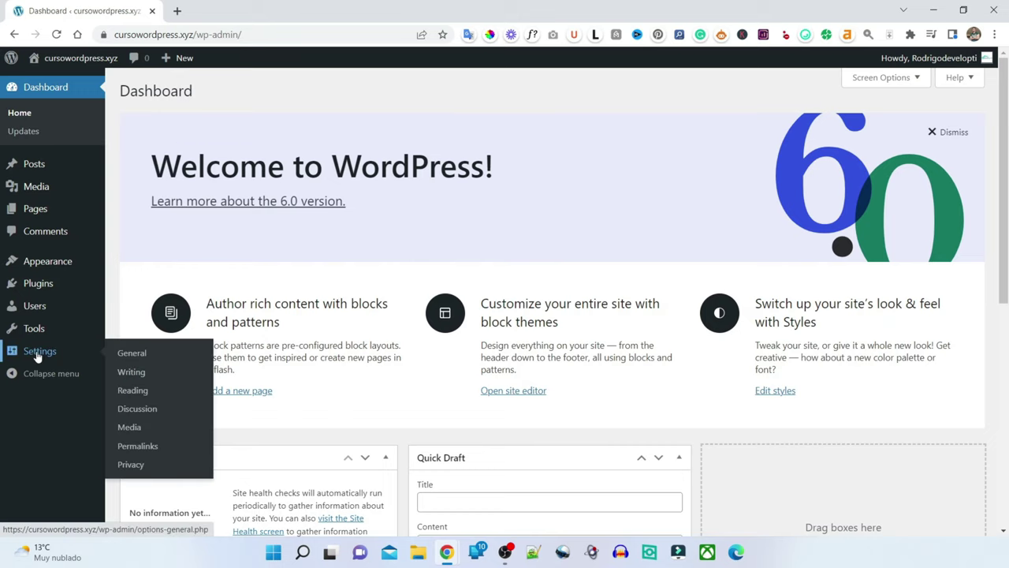
- In Settings > General, set Site Language to Español and save the changes
left_click(144, 355)
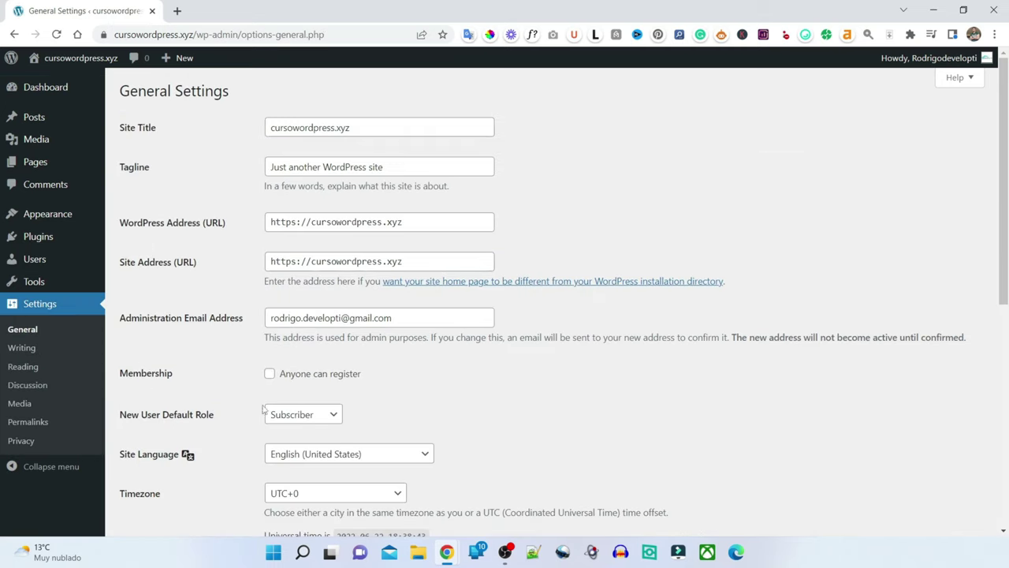
scroll(456, 290, "down", 2)
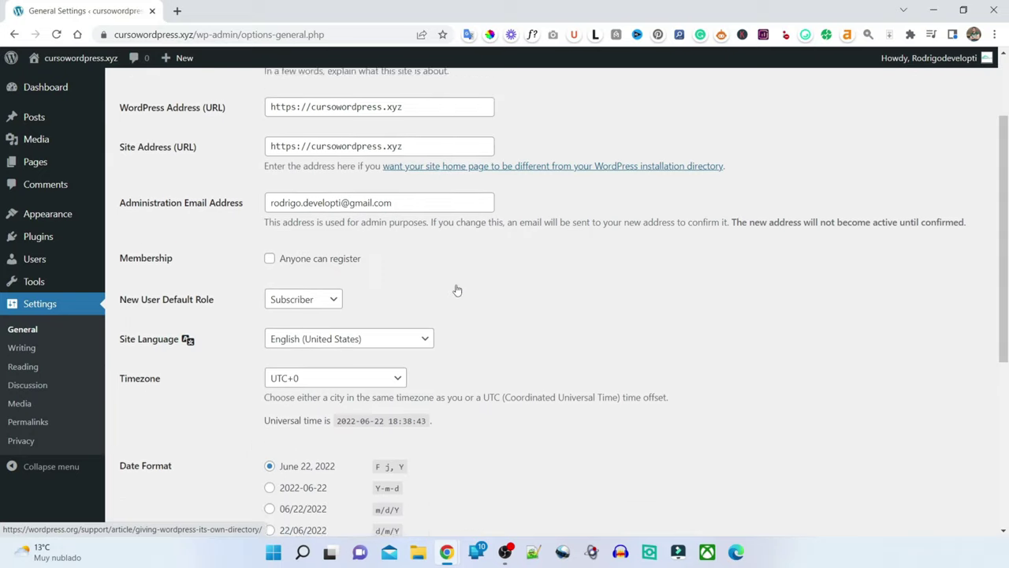
left_click(360, 322)
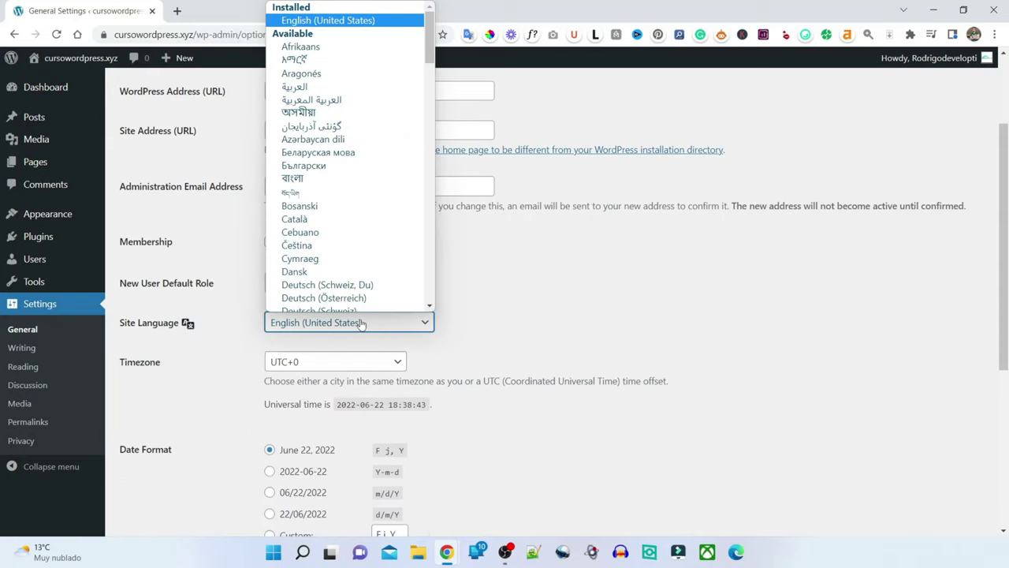
left_click(147, 321)
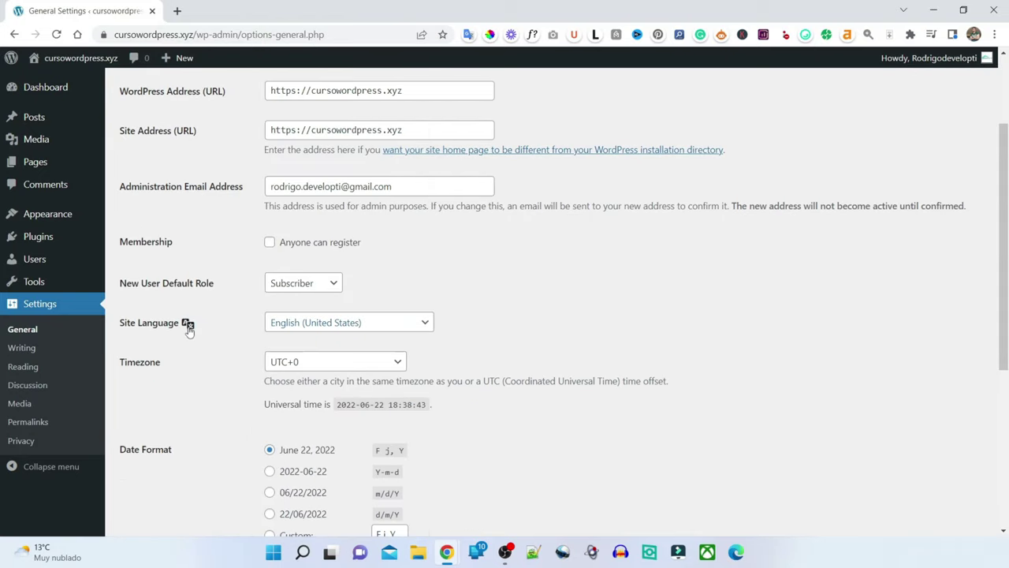
left_click(379, 326)
scroll(376, 180, "down", 5)
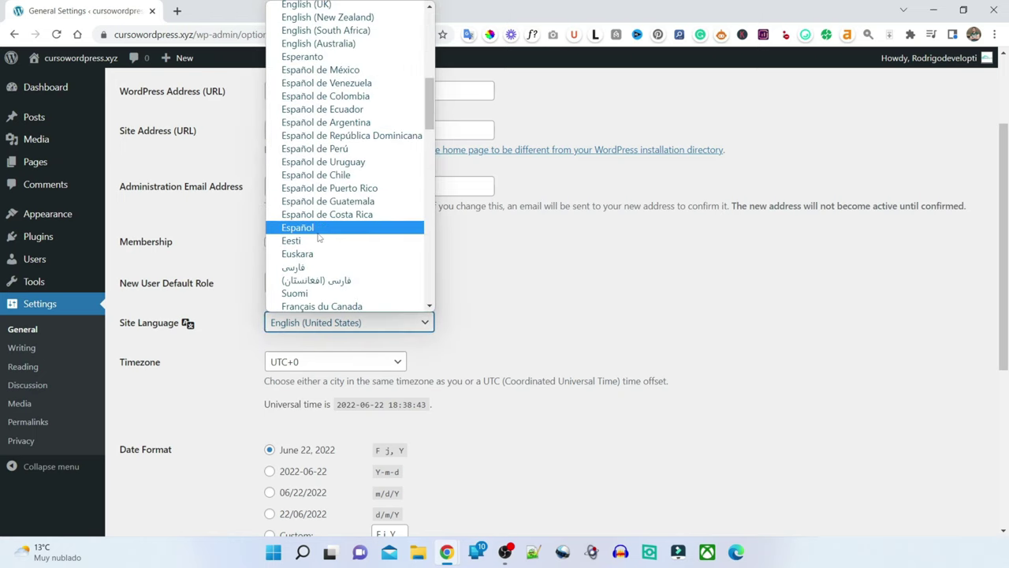
left_click(319, 228)
scroll(619, 309, "down", 4)
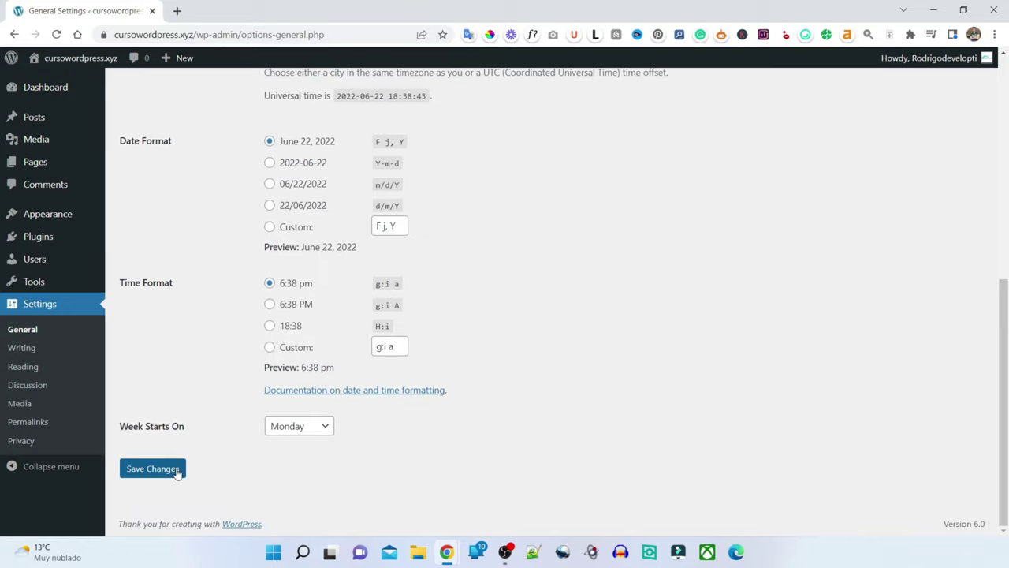
left_click(168, 474)
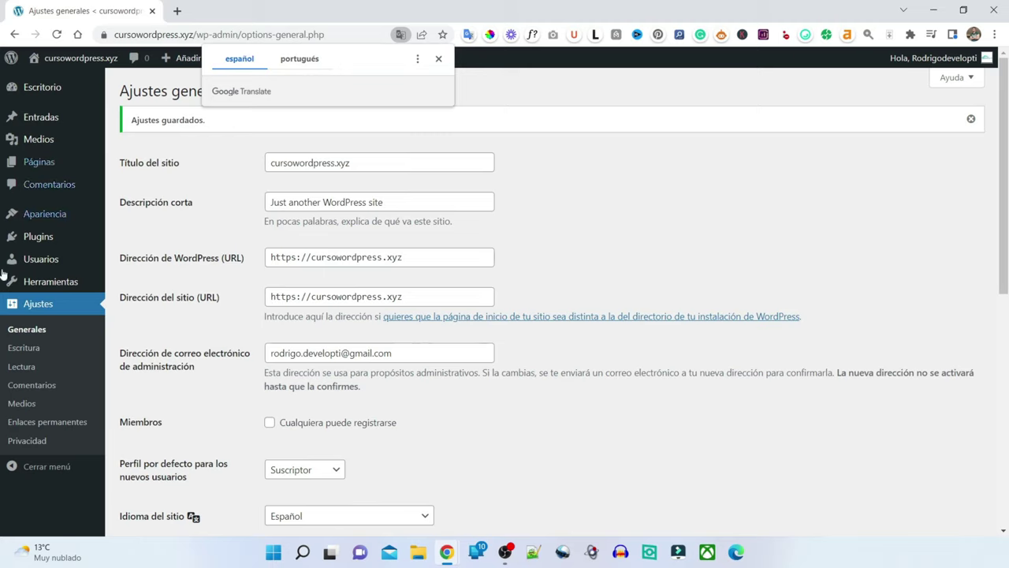
- Dismiss the translate prompt and change the site title to 'Curso de WordPress'
left_click(615, 128)
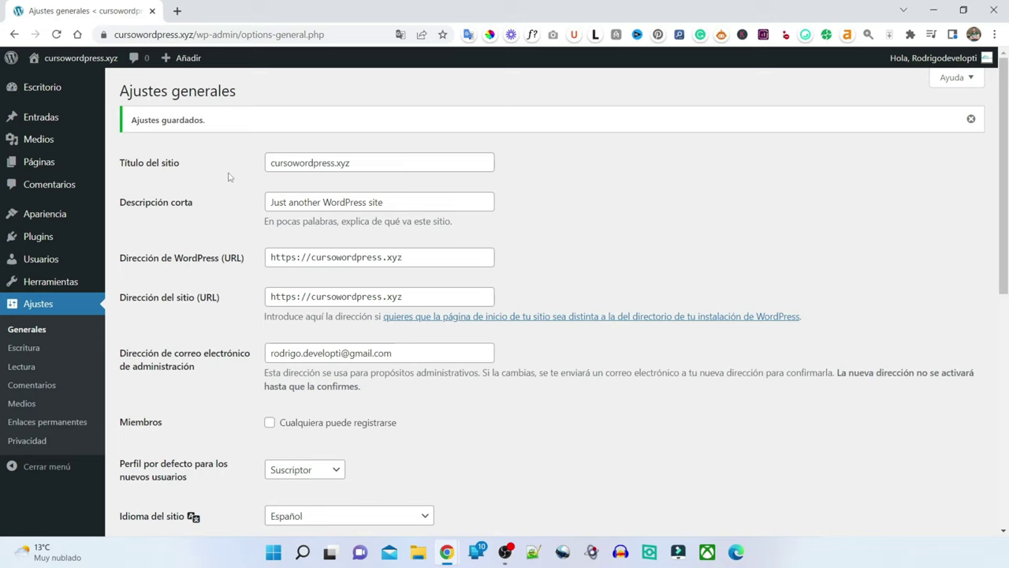
scroll(229, 176, "down", 1)
scroll(304, 212, "up", 1)
left_click_drag(409, 160, 217, 144)
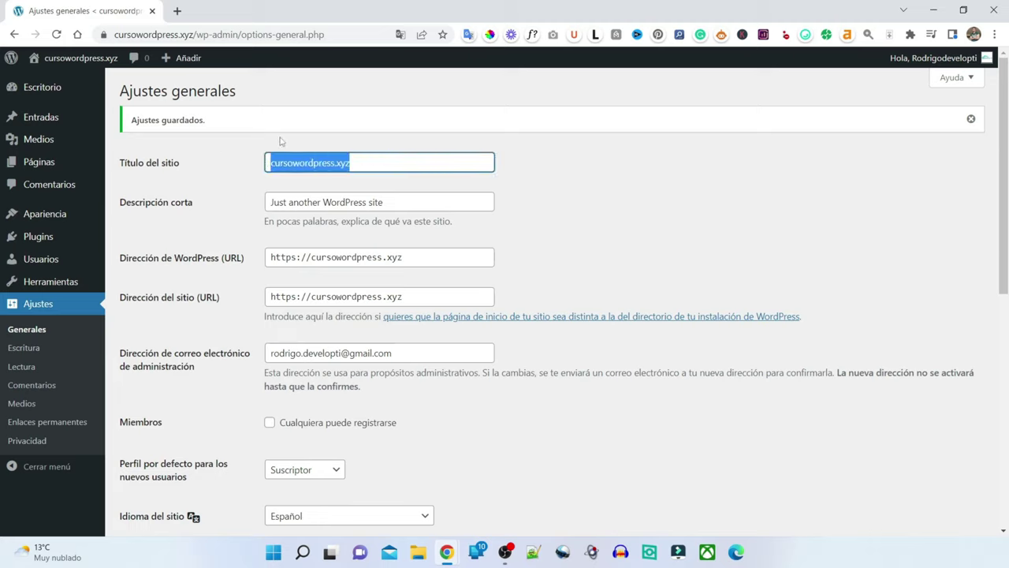
key("BackSpace")
type("Cu")
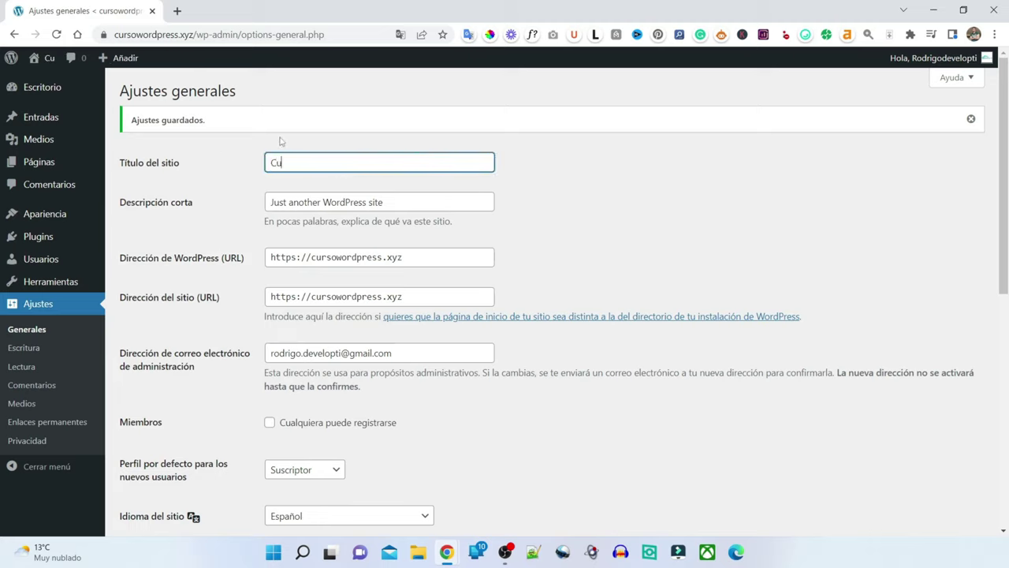
type("rso de WordPress")
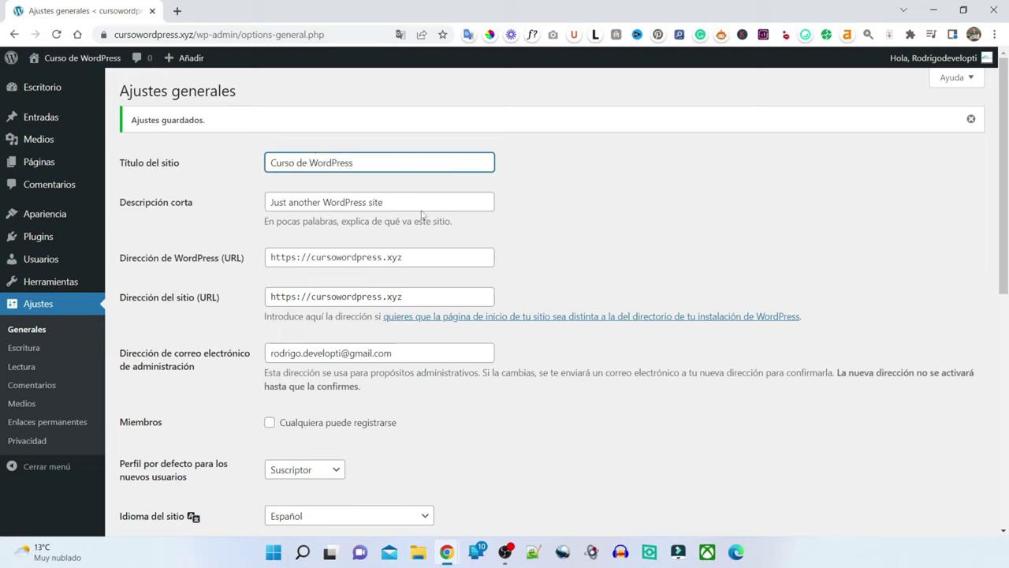
- Replace the tagline with 'Curso de WordPress de' followed by the author's name
left_click_drag(414, 202, 146, 132)
key("BackSpace")
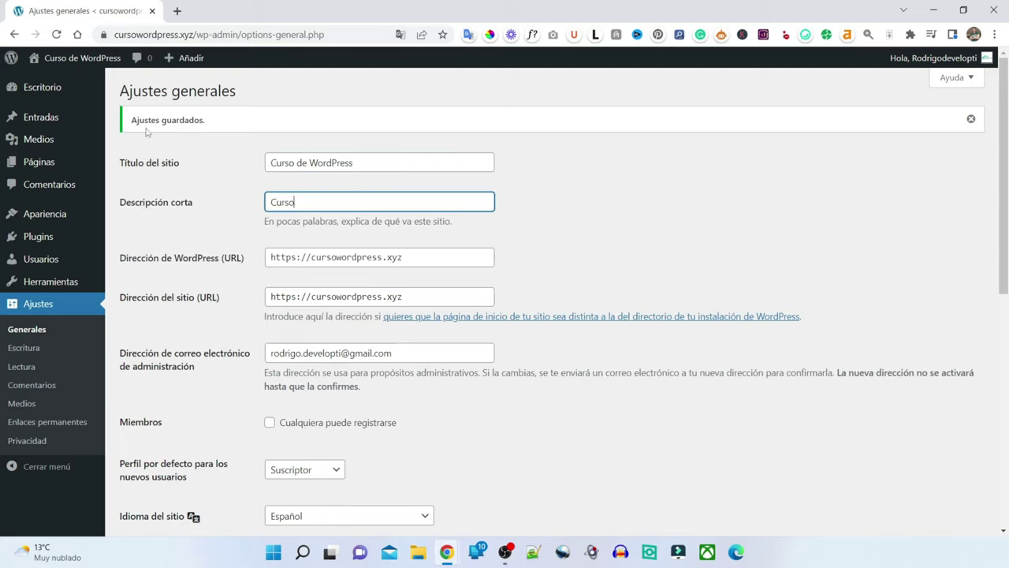
type("Curso de WordPress de Rodrigo")
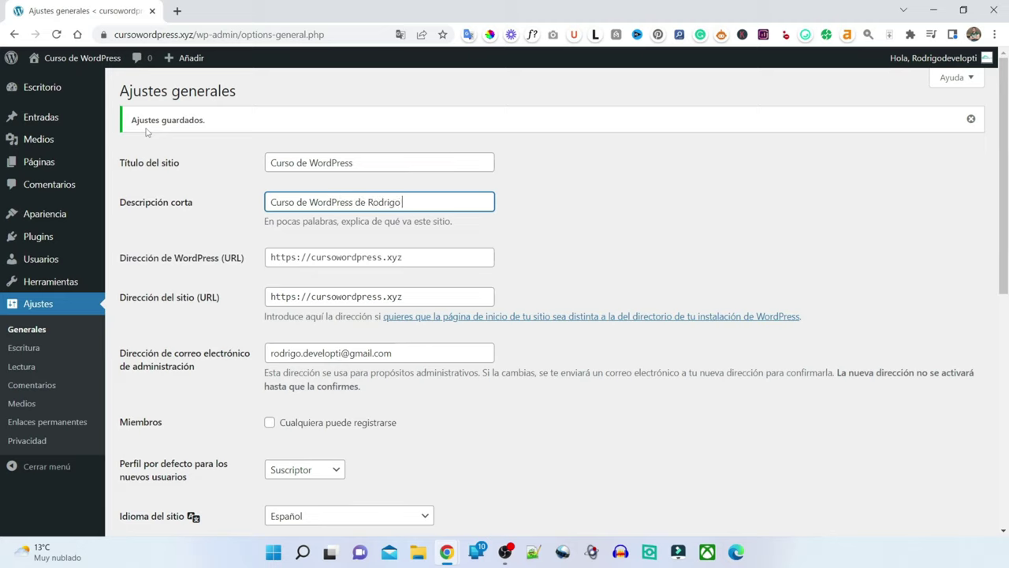
type(" Olivares")
scroll(593, 210, "down", 1)
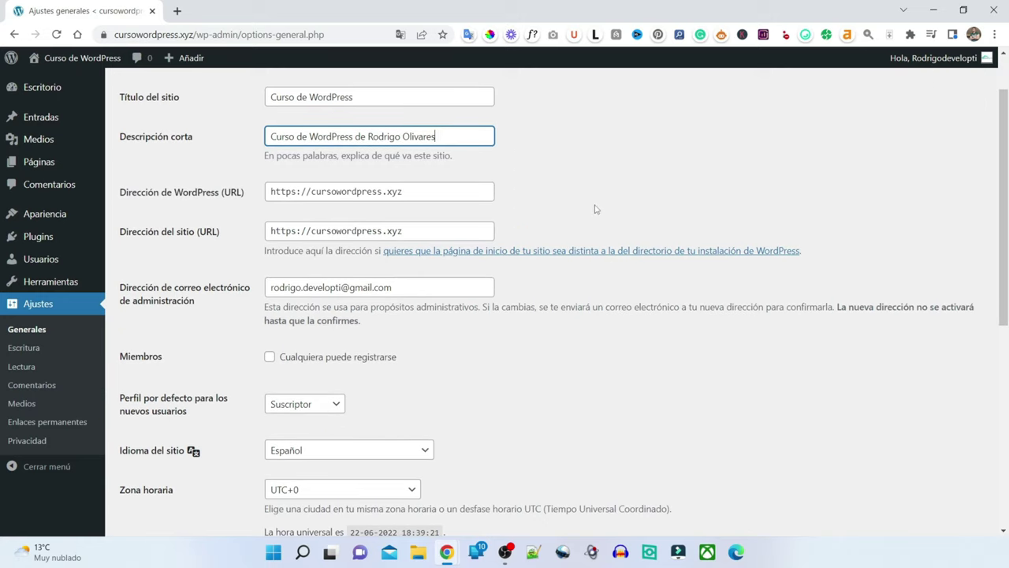
scroll(657, 228, "down", 1)
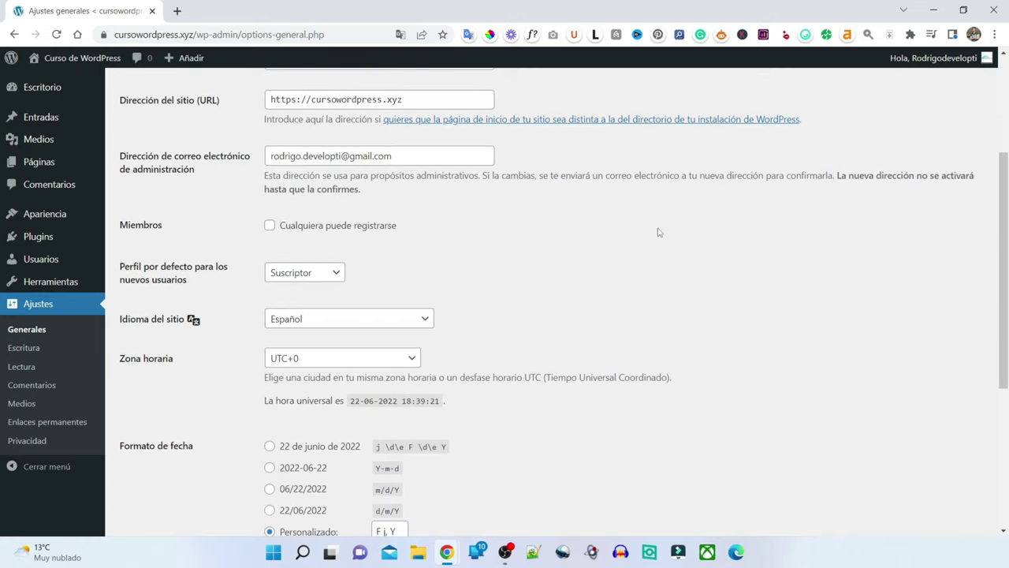
scroll(660, 232, "down", 1)
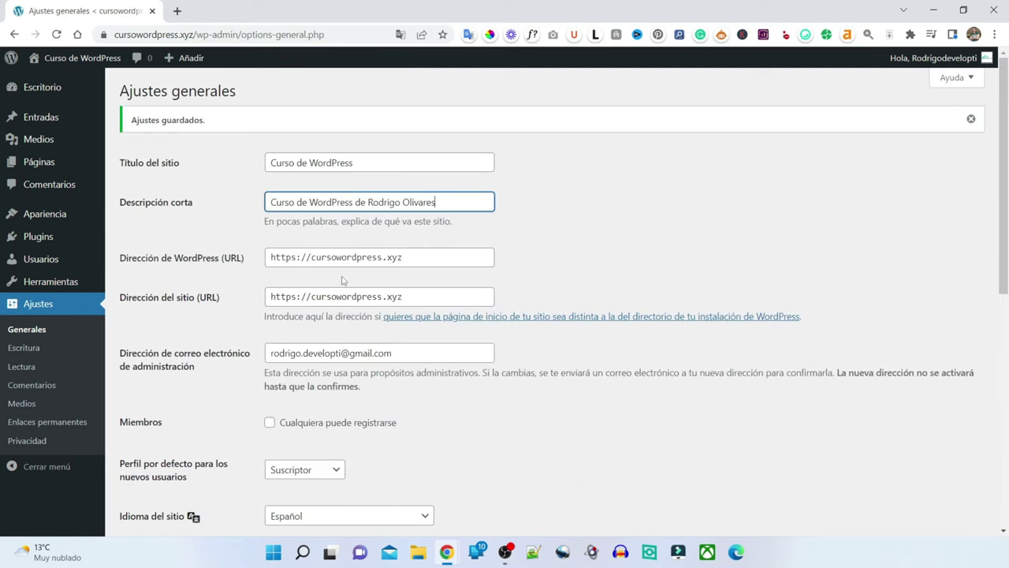
- Choose date format d/m/Y (22/06/2022) and time format H:i (18:39), then save
scroll(339, 276, "down", 2)
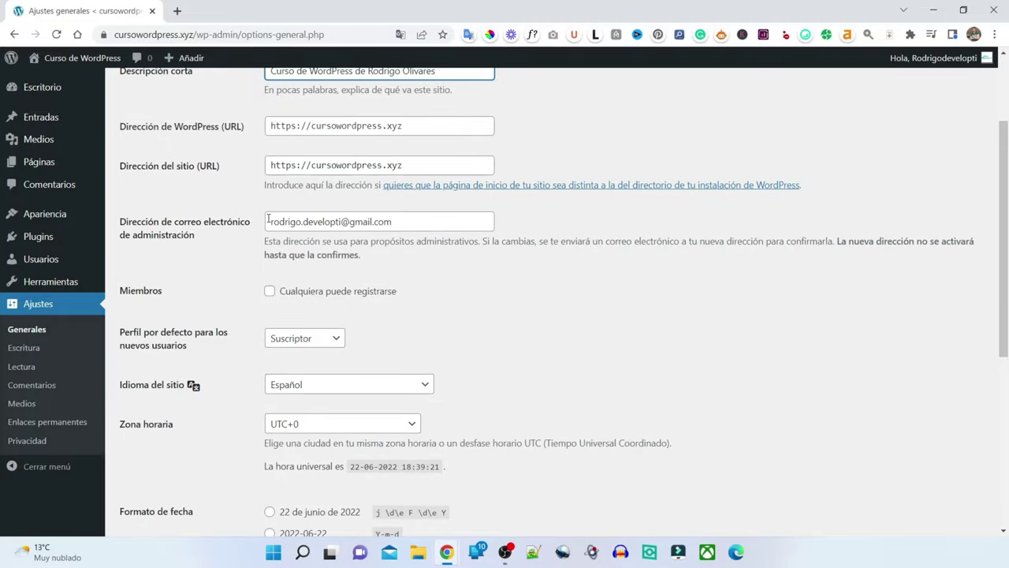
scroll(268, 221, "down", 4)
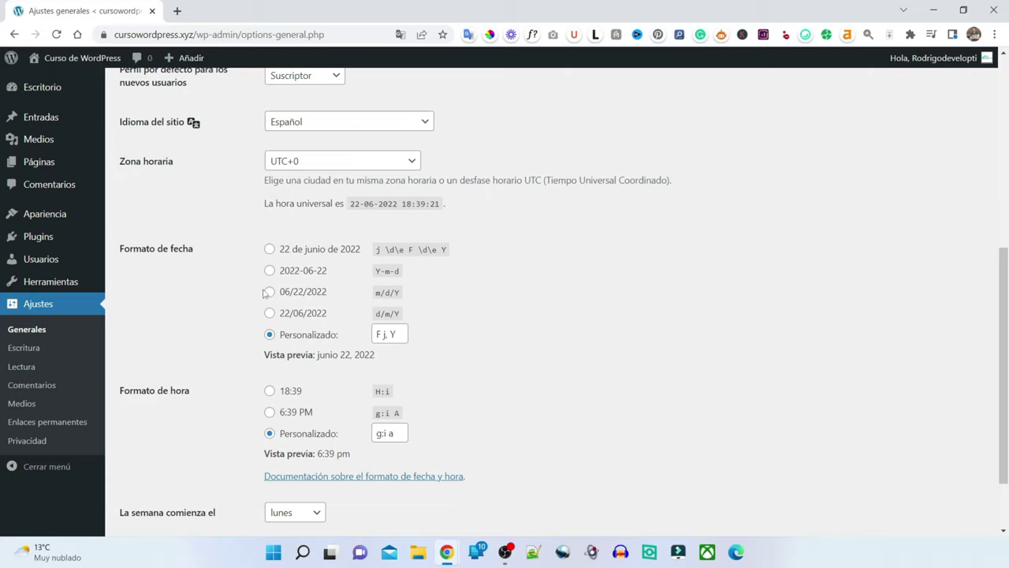
left_click(270, 313)
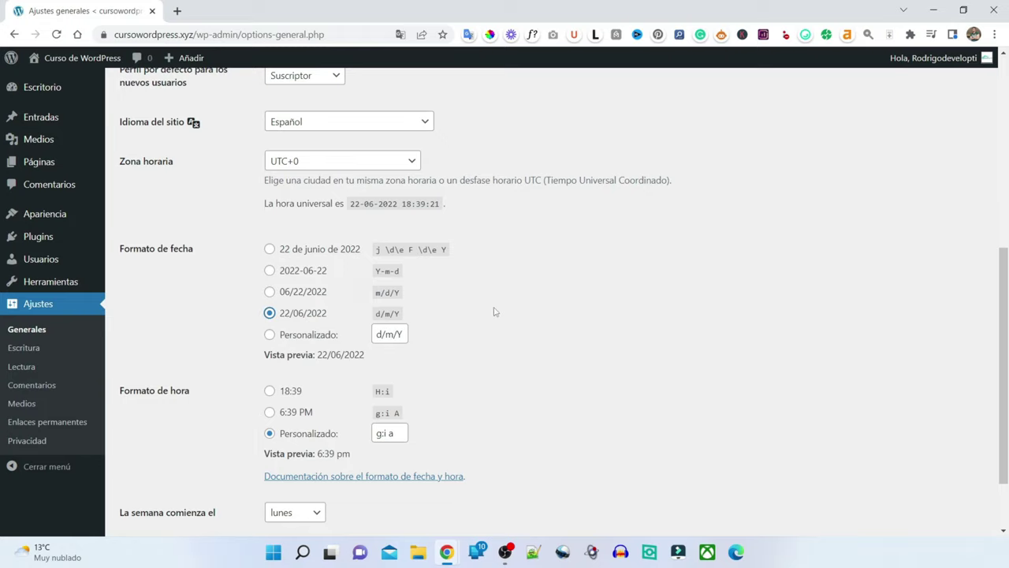
scroll(497, 311, "down", 2)
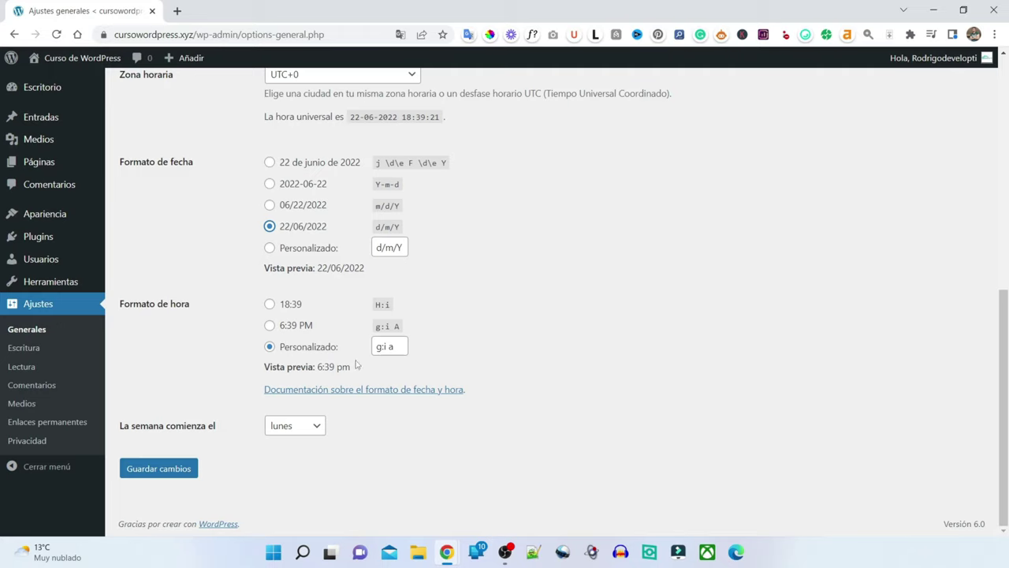
left_click(269, 304)
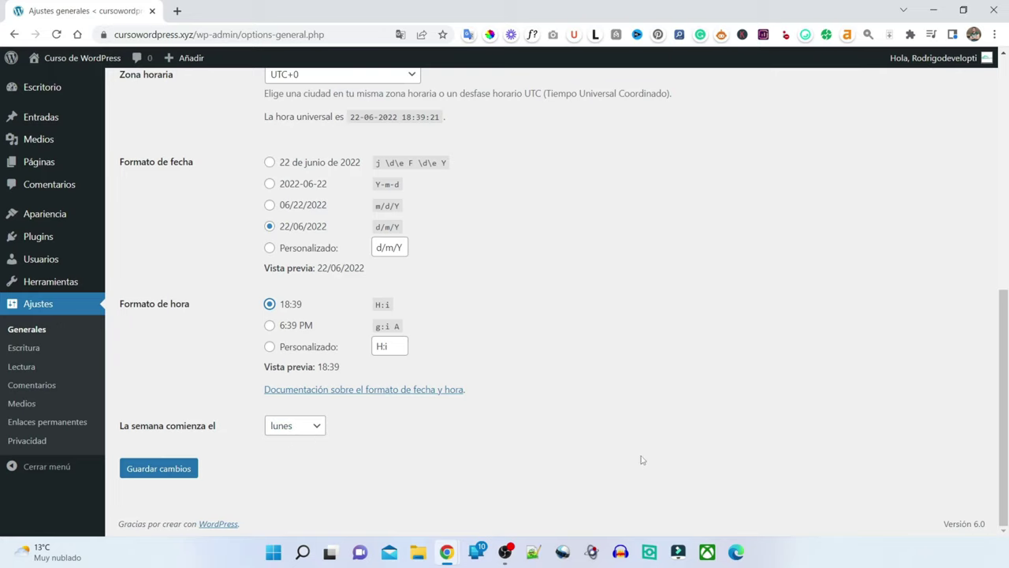
scroll(638, 447, "up", 2)
scroll(638, 447, "down", 2)
left_click(174, 471)
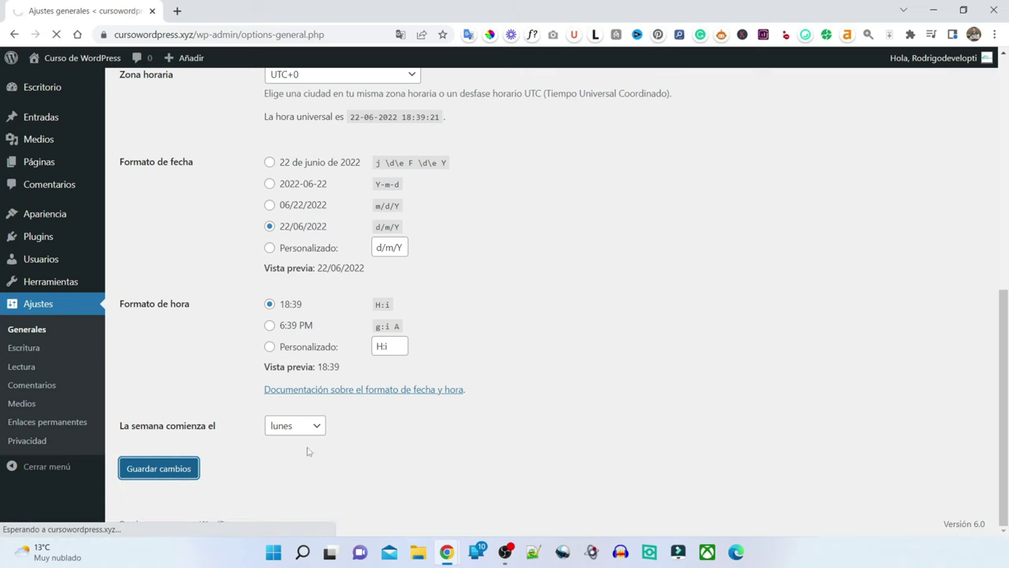
scroll(412, 463, "down", 5)
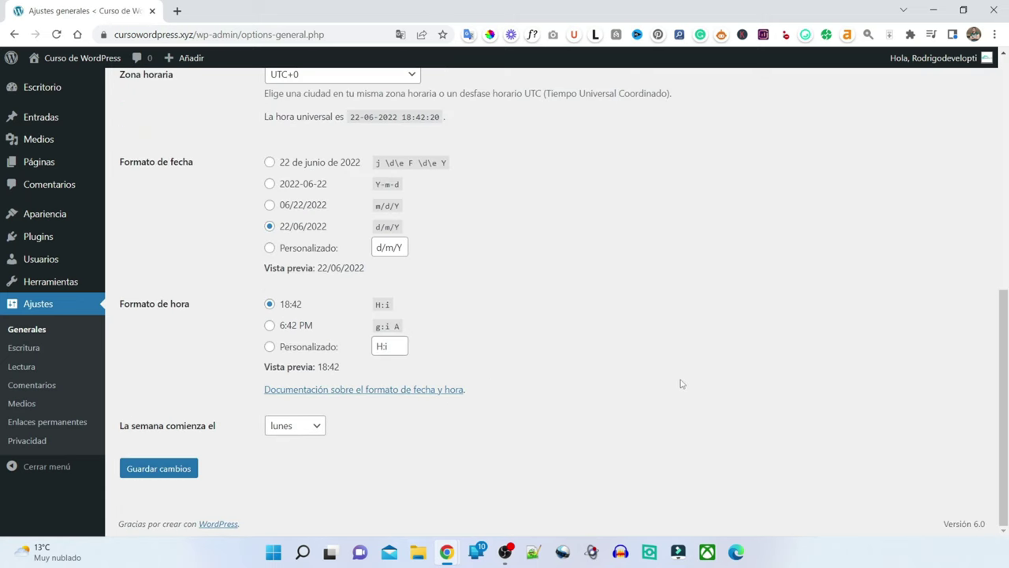
scroll(682, 384, "up", 6)
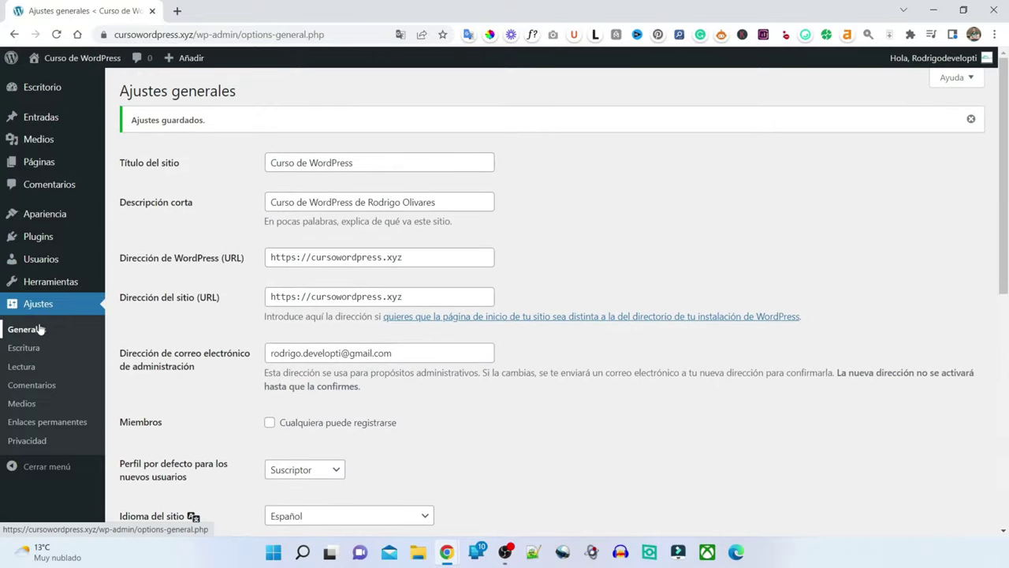
- Review the Escritura default post category without changing it, then go to Lectura
left_click(43, 348)
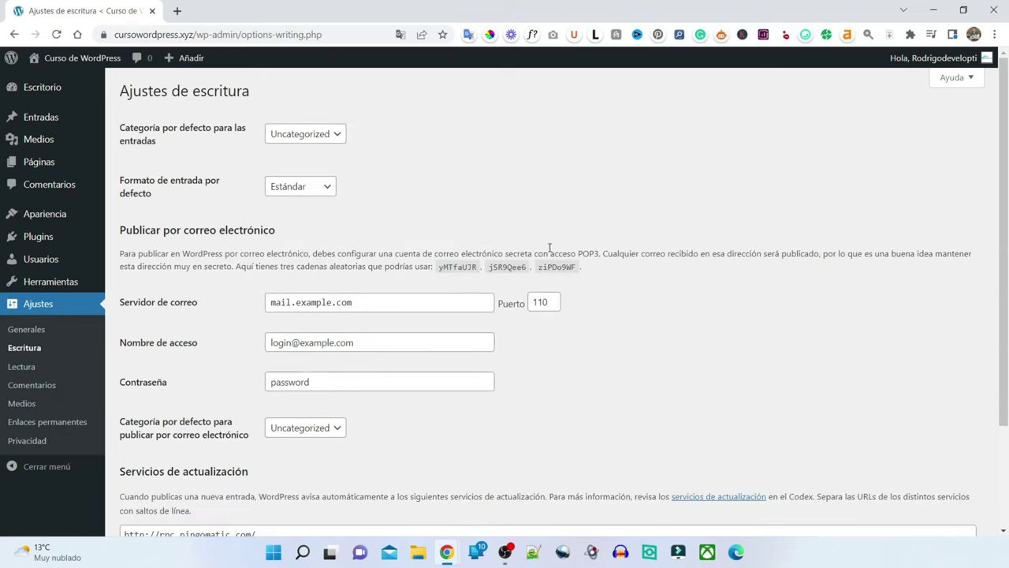
left_click(318, 138)
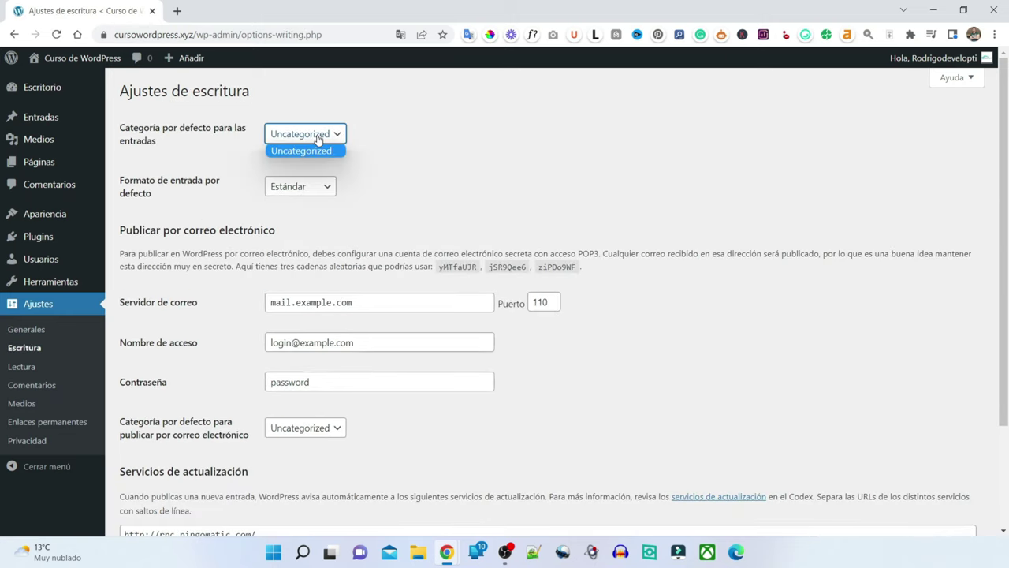
left_click(424, 148)
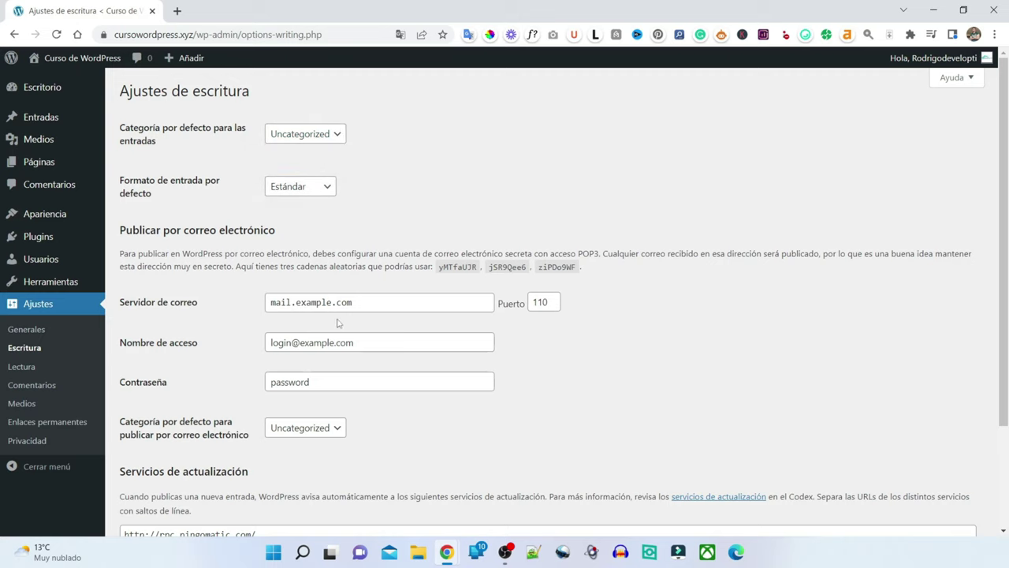
scroll(351, 325, "down", 3)
scroll(404, 337, "up", 3)
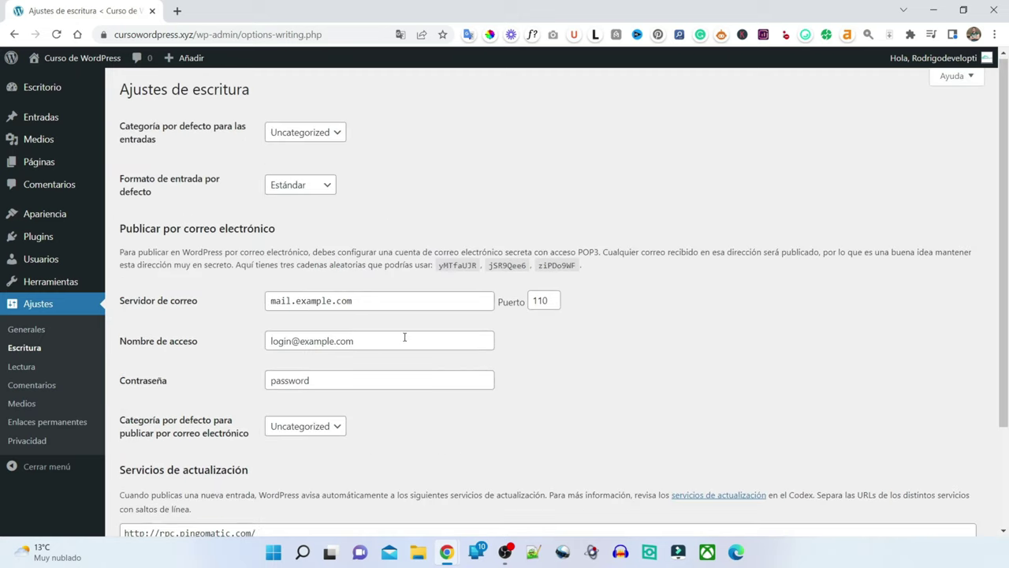
left_click(24, 366)
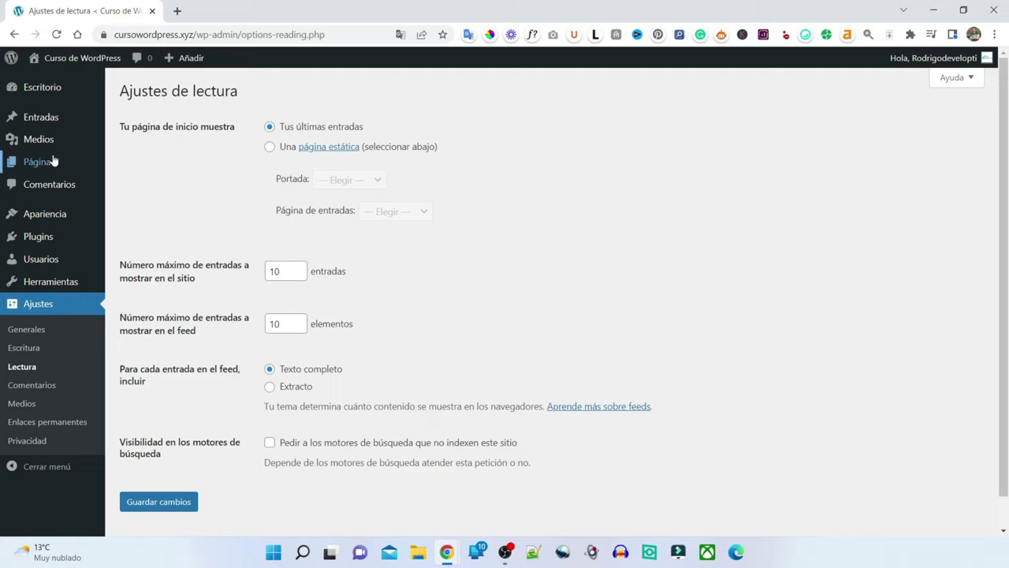
- Tick 'Pedir a los motores de búsqueda que no indexen este sitio' in Ajustes de lectura
mouse_move(46, 161)
scroll(292, 270, "down", 1)
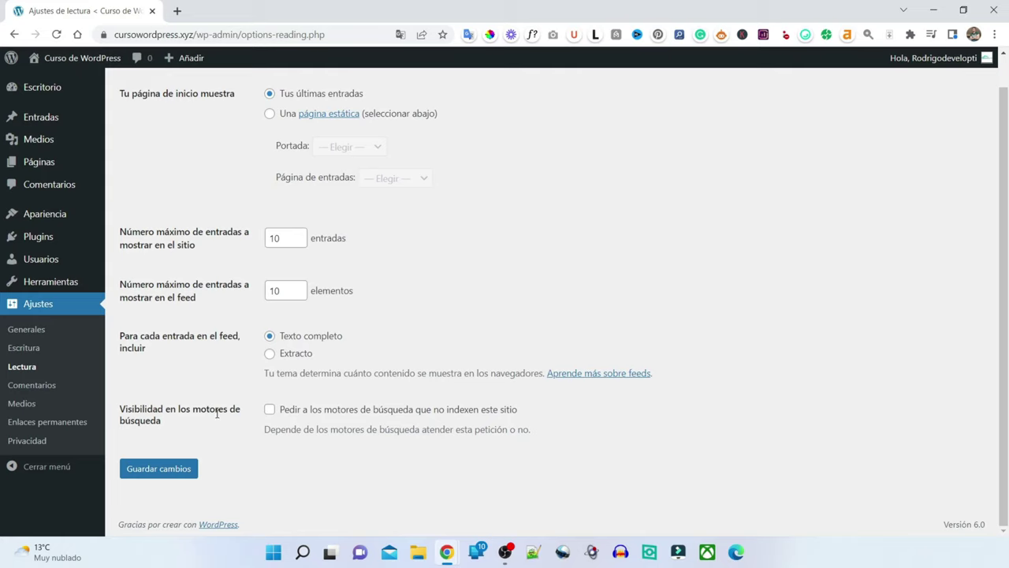
left_click(270, 410)
left_click(269, 411)
left_click(270, 410)
left_click(272, 414)
left_click(269, 409)
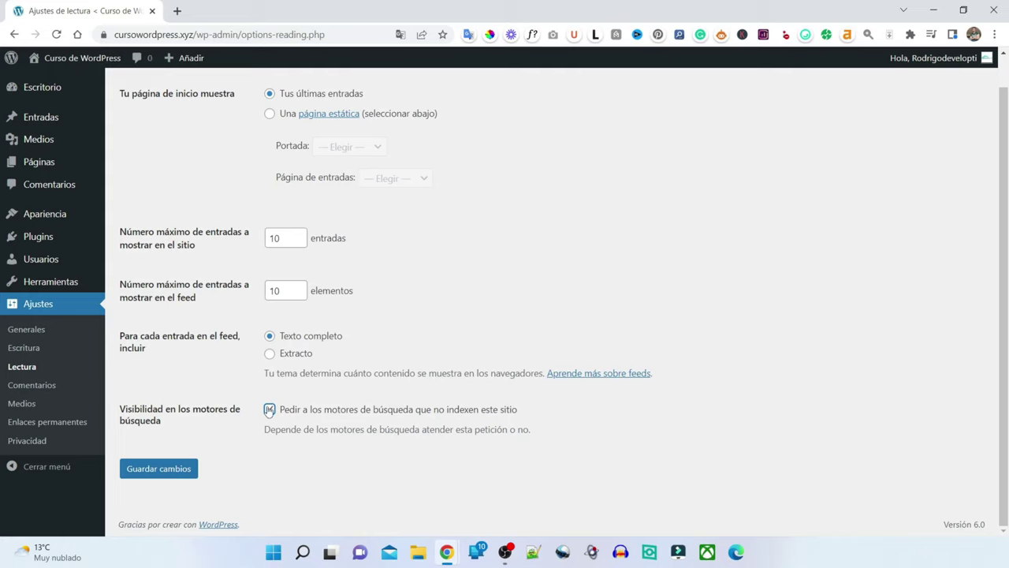
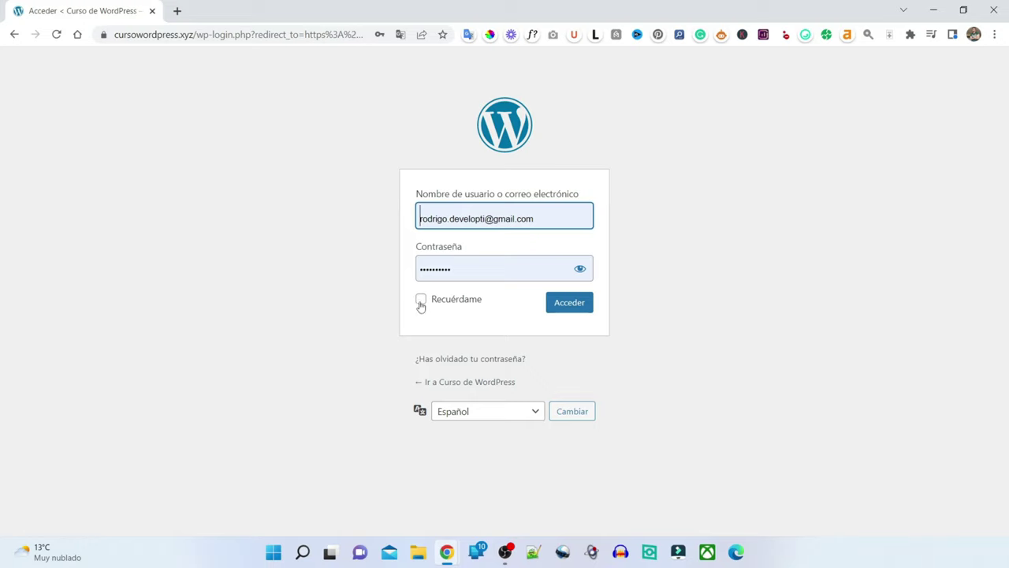
- Log in to the site admin with Recuérdame ticked so the session is remembered
left_click(421, 299)
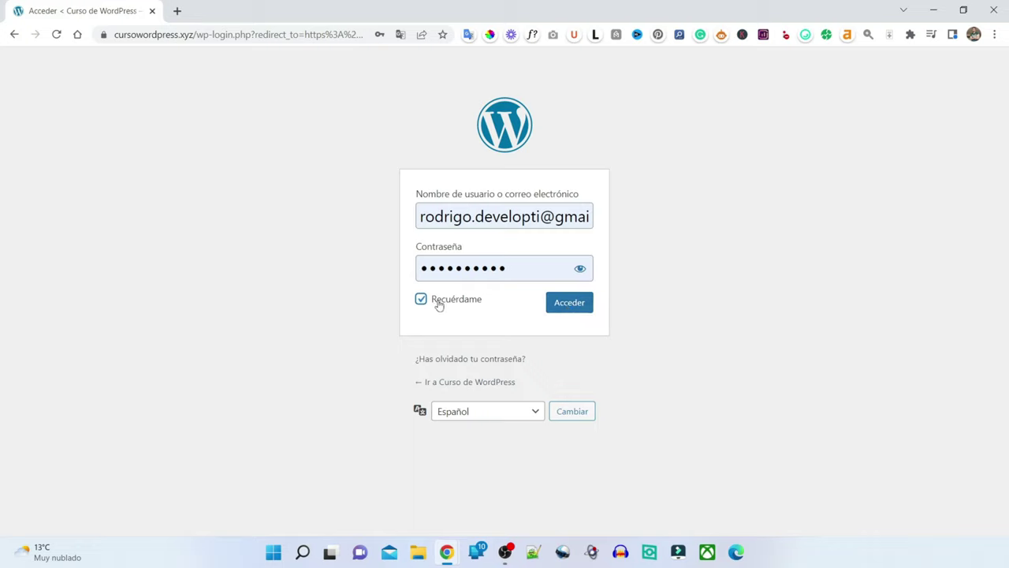
left_click(587, 309)
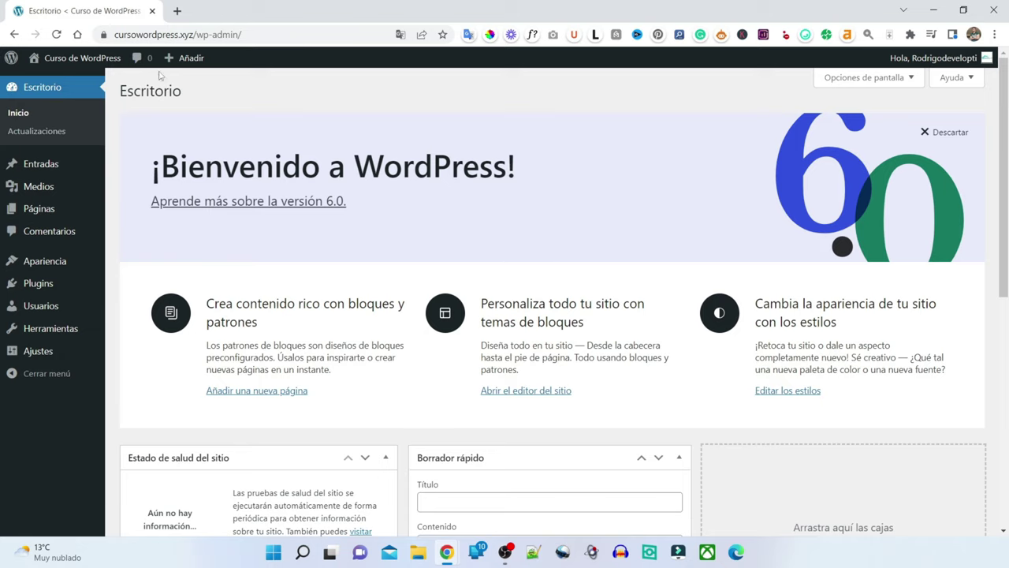
left_click(45, 83)
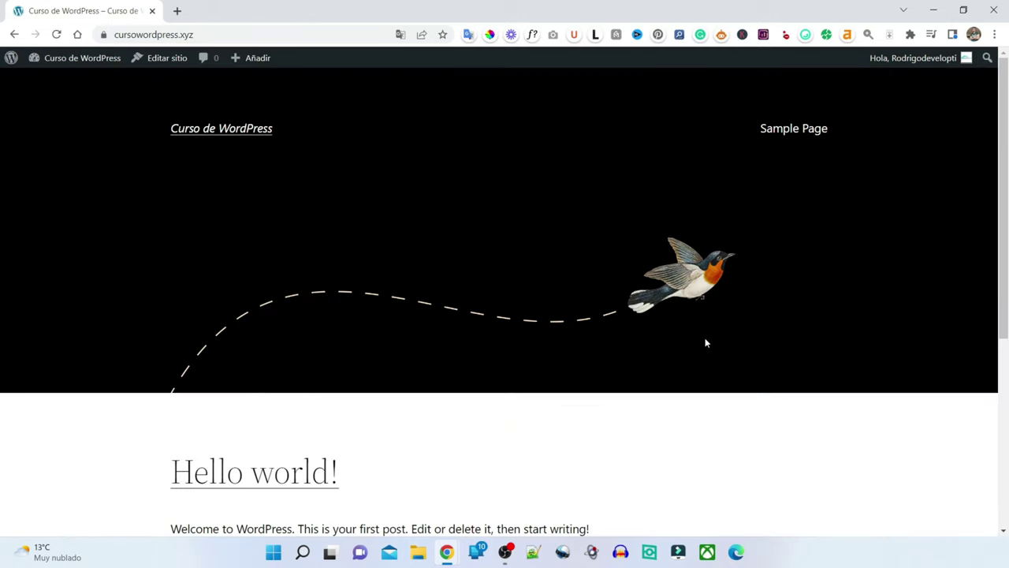
scroll(654, 342, "down", 3)
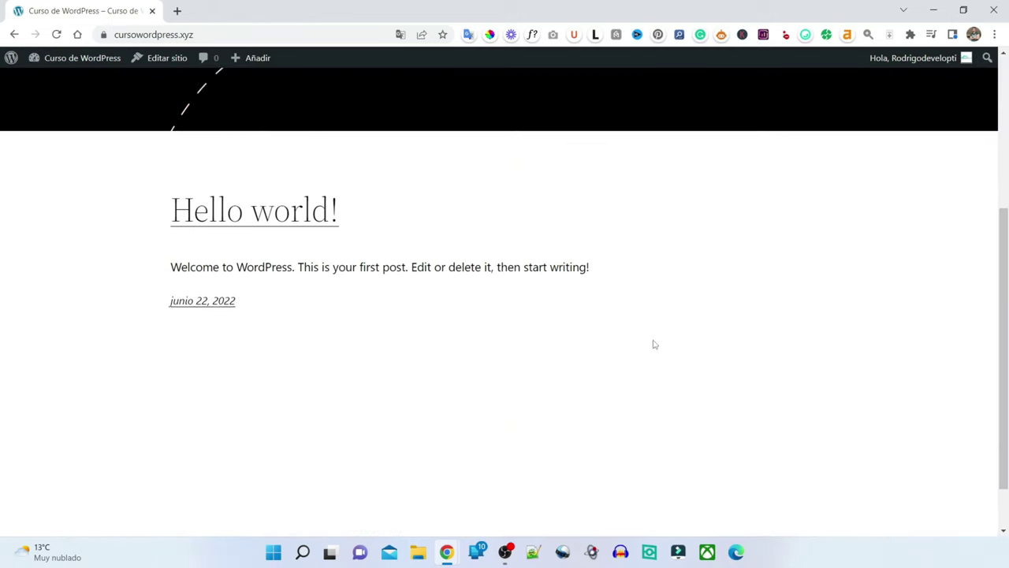
scroll(653, 343, "up", 3)
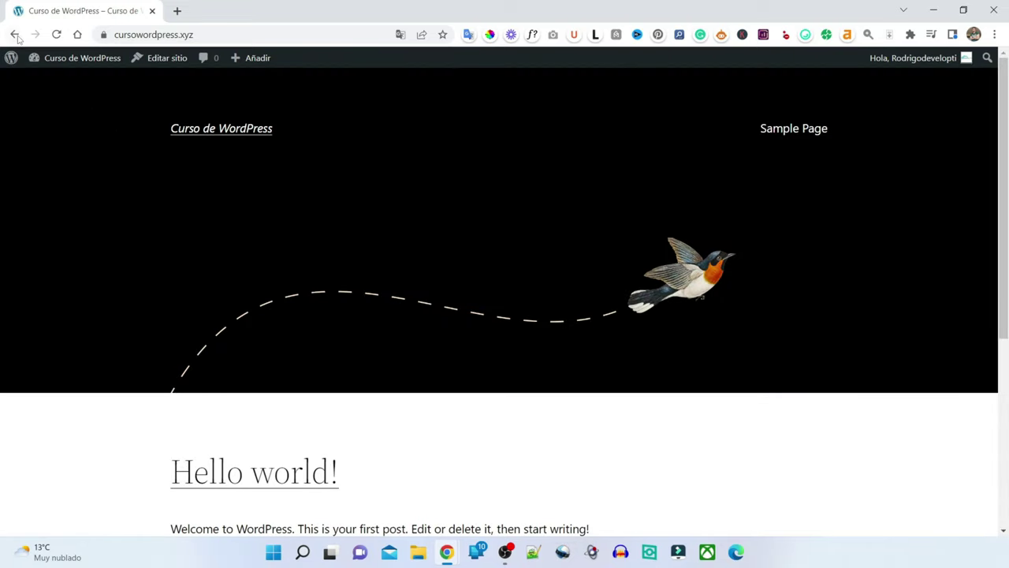
left_click(14, 34)
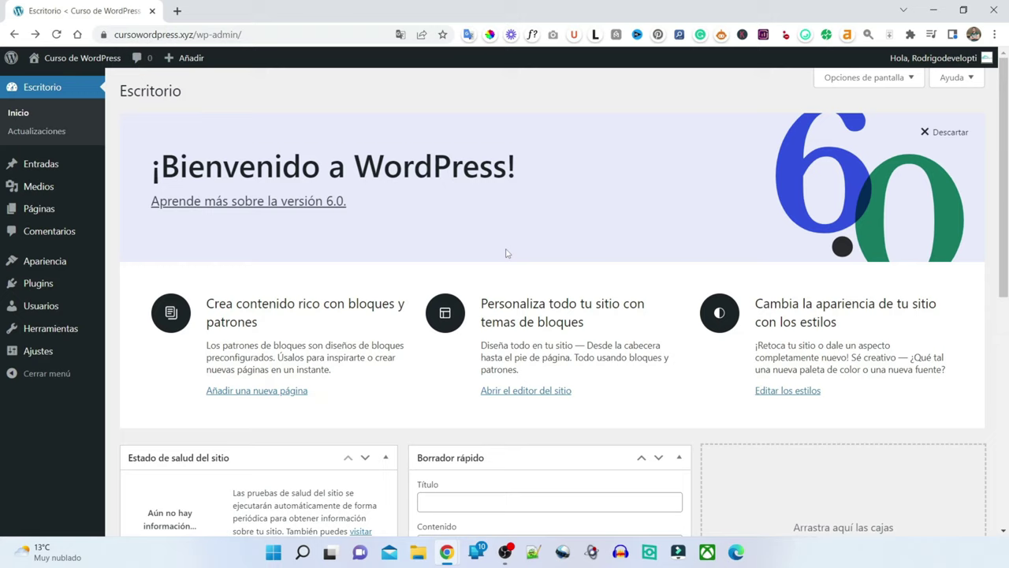
mouse_move(30, 260)
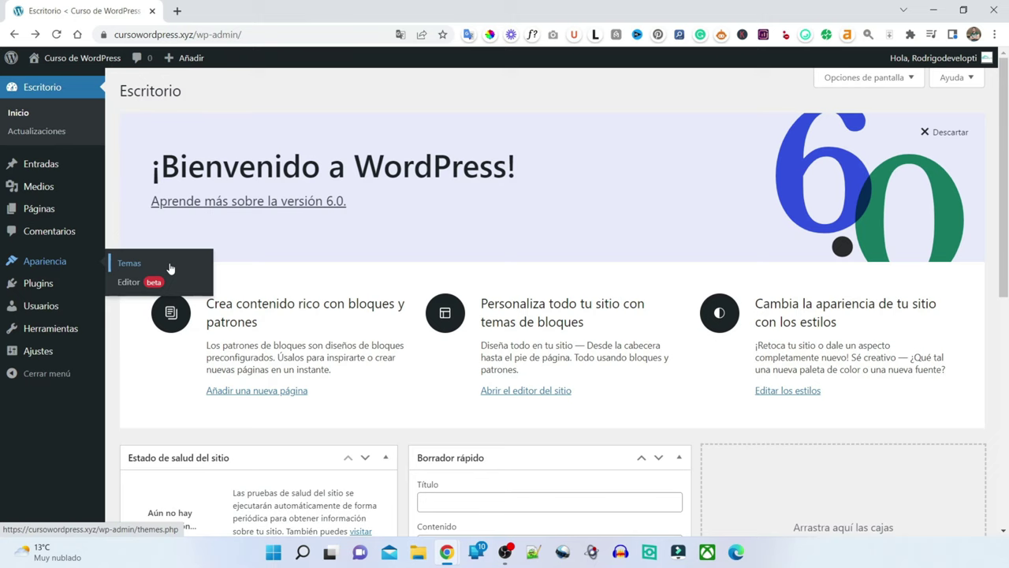
- Review the active Twenty Twenty-Two theme's details under Apariencia > Temas, then close them
left_click(170, 269)
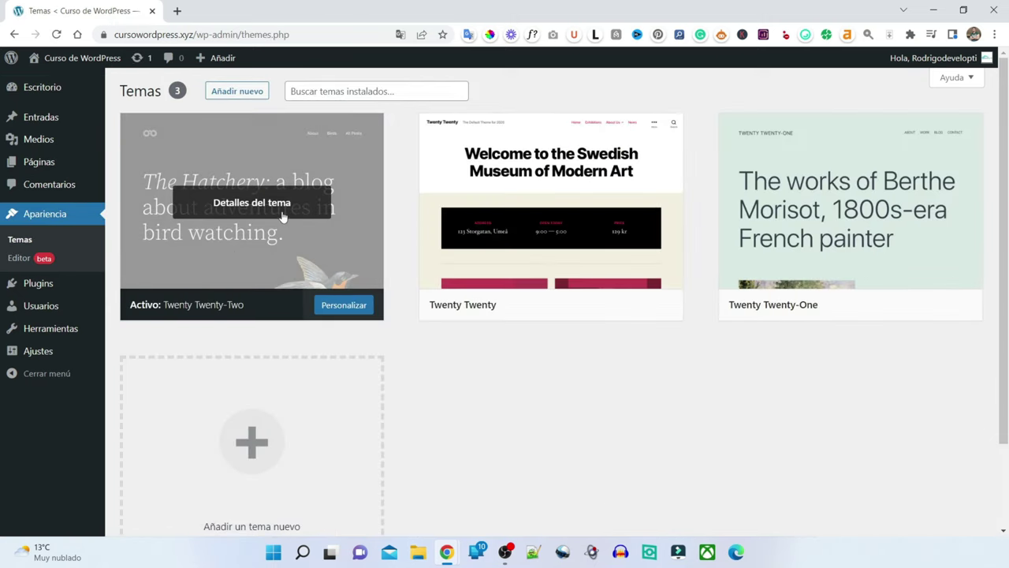
left_click(248, 199)
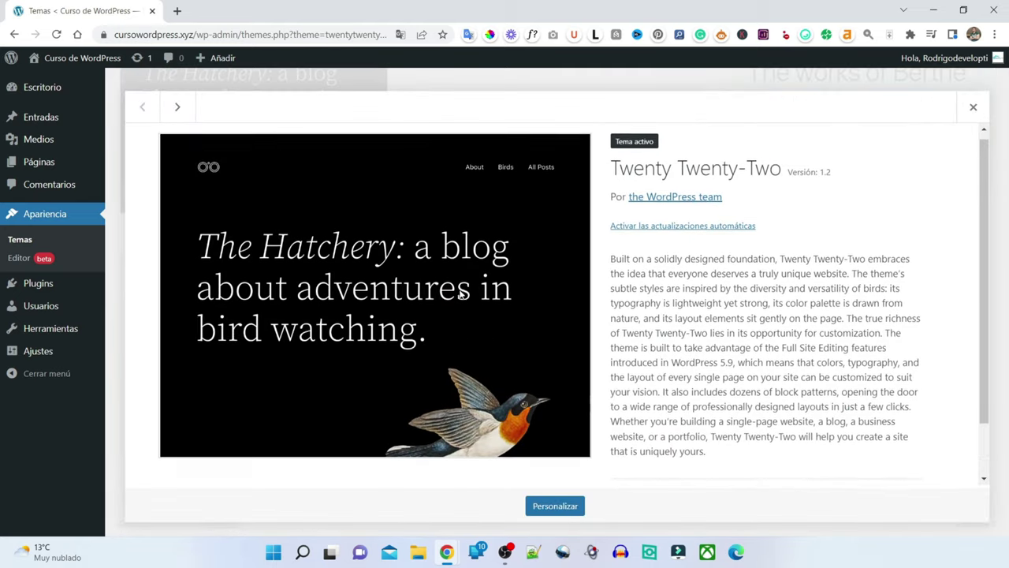
scroll(462, 291, "down", 1)
scroll(462, 291, "up", 1)
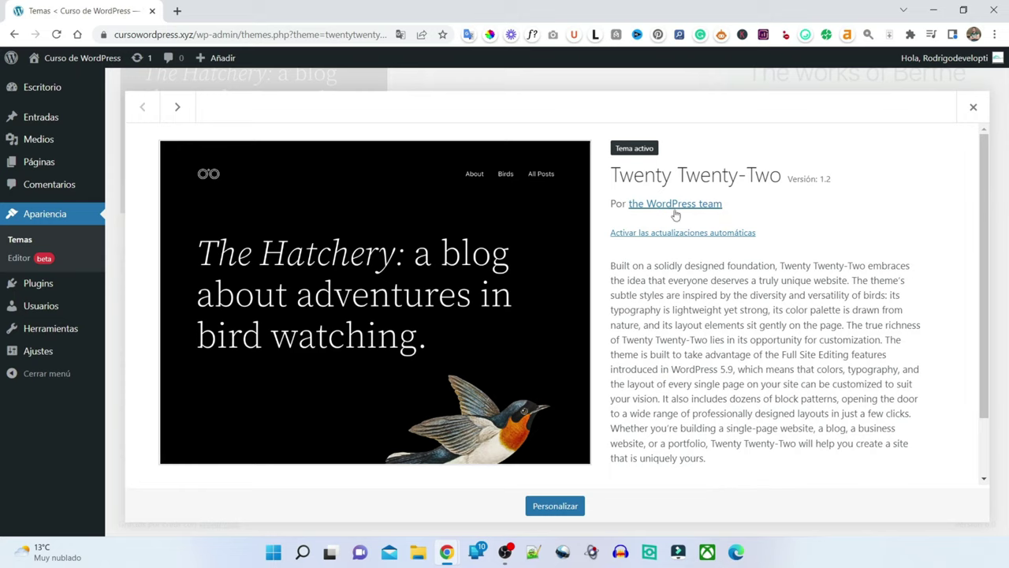
left_click(973, 109)
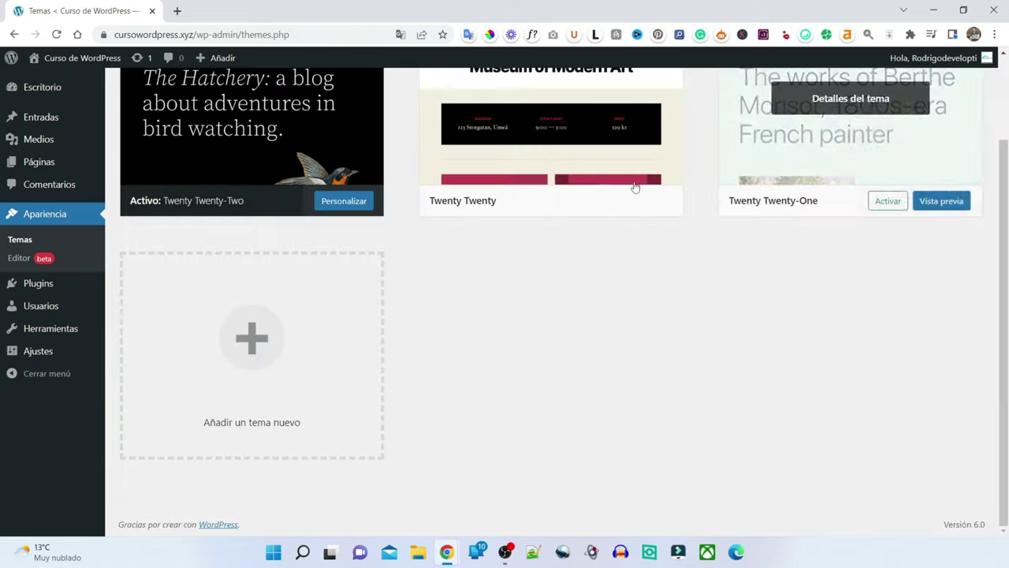
scroll(536, 346, "up", 1)
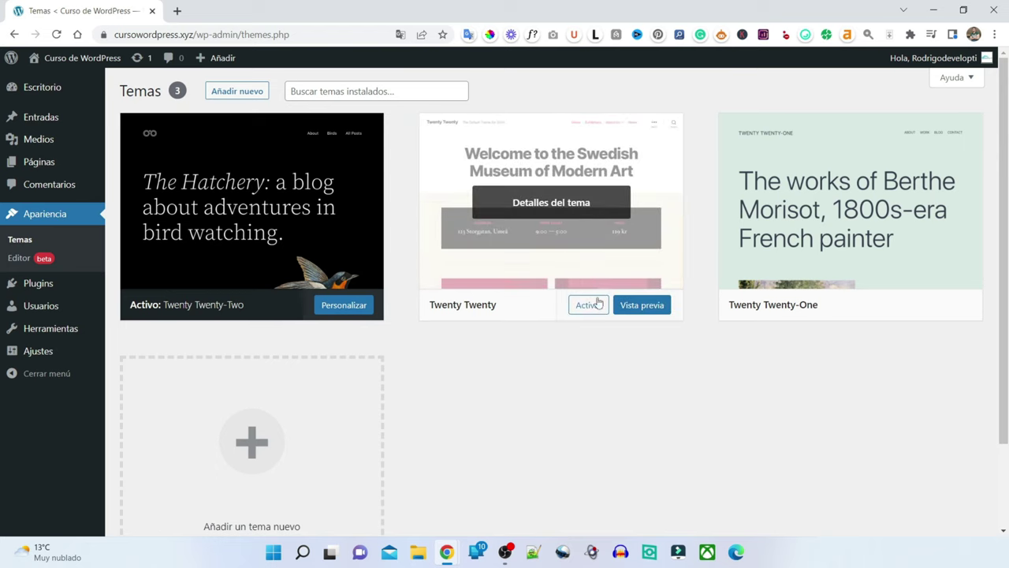
left_click(635, 308)
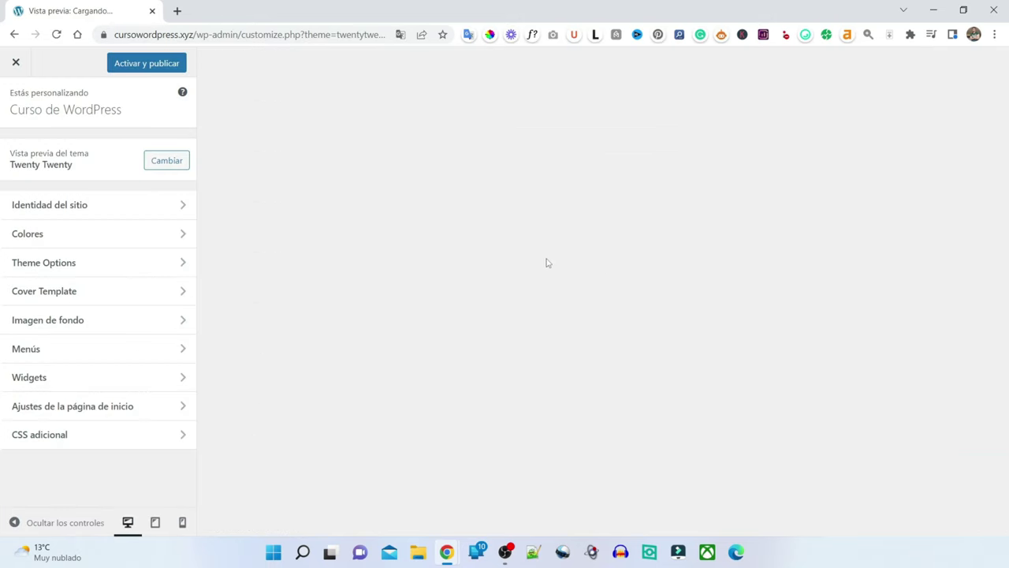
scroll(555, 255, "down", 15)
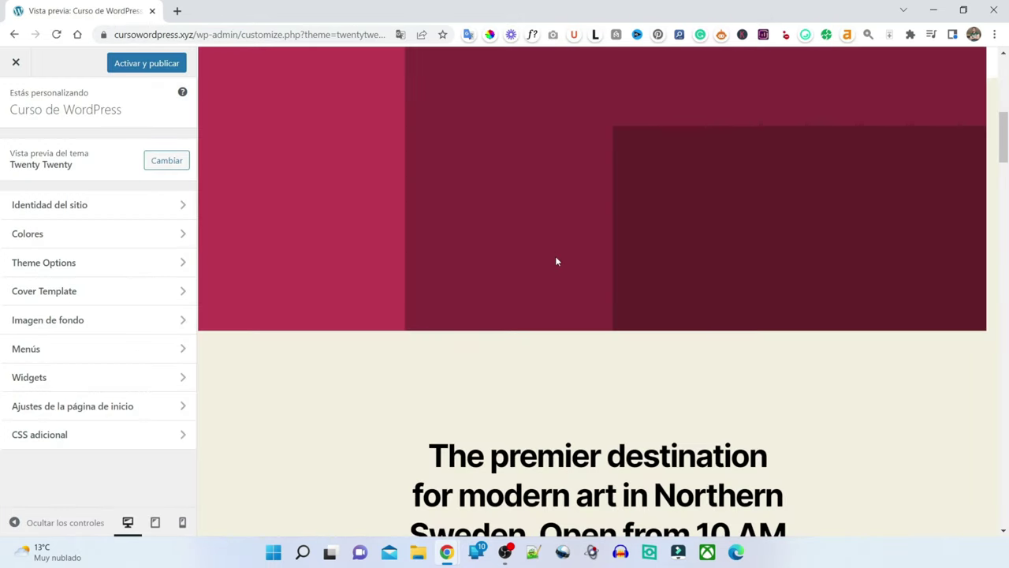
scroll(557, 261, "down", 10)
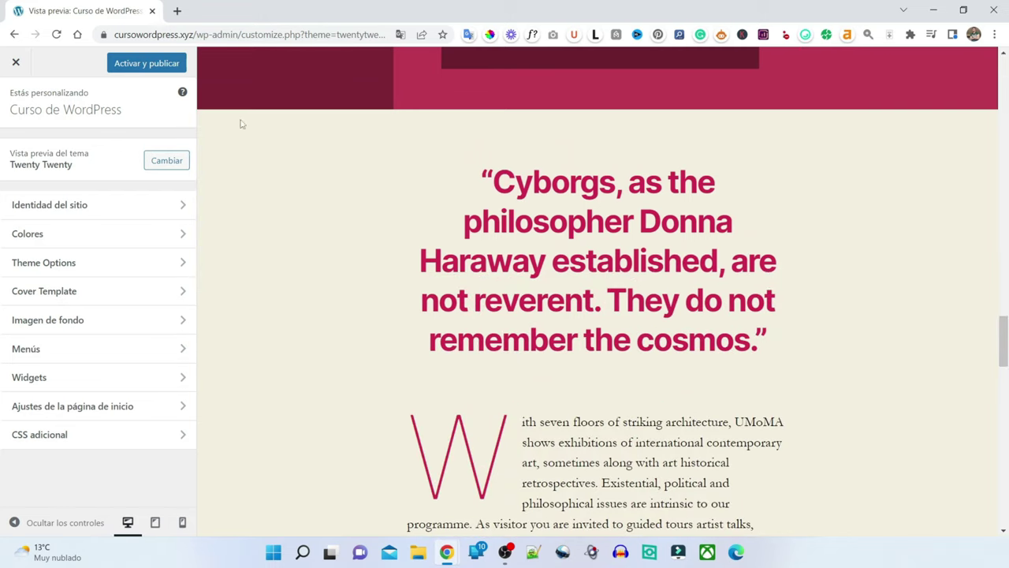
left_click(15, 63)
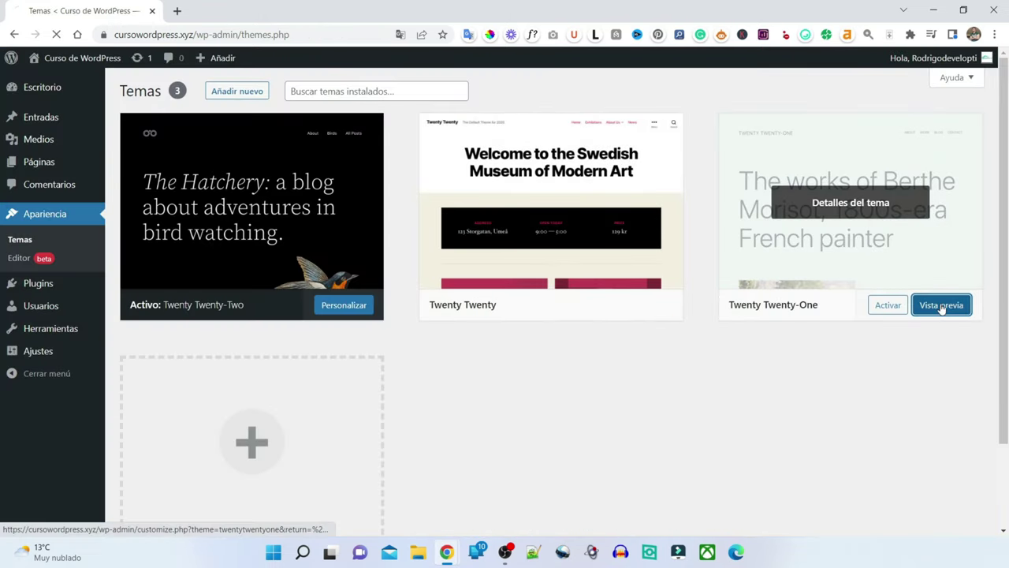
left_click(937, 305)
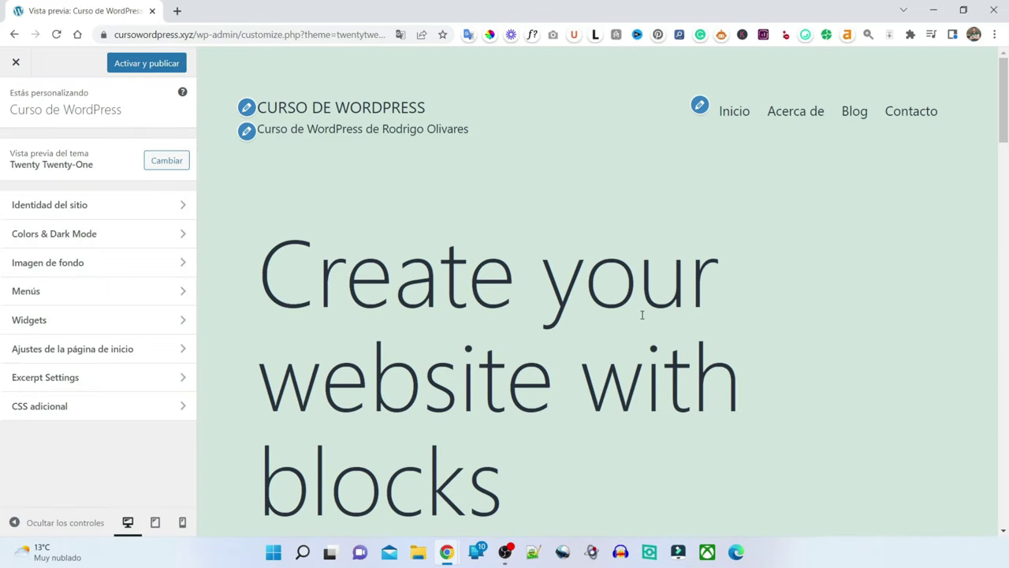
scroll(641, 317, "down", 10)
scroll(640, 318, "down", 15)
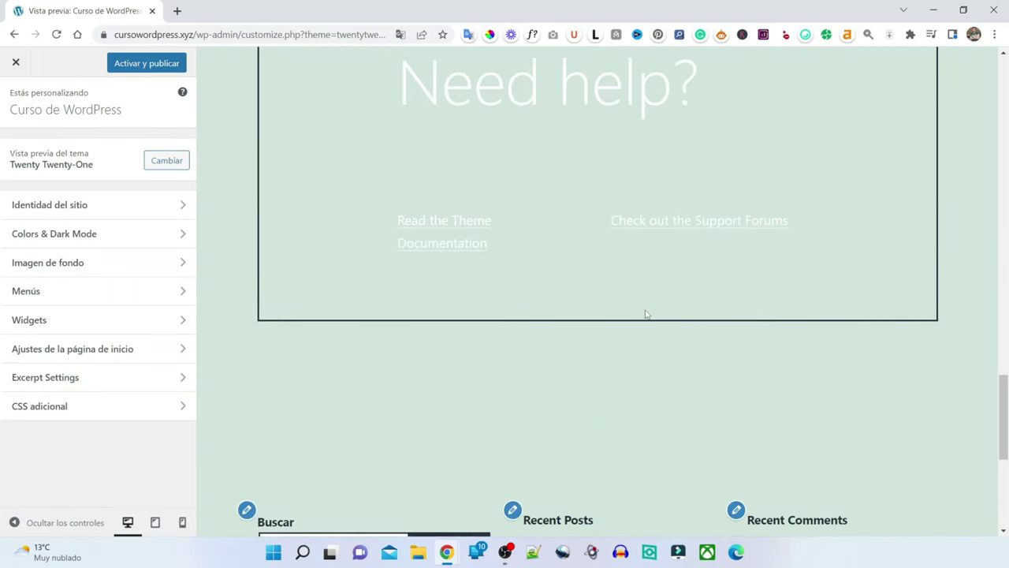
scroll(646, 314, "up", 20)
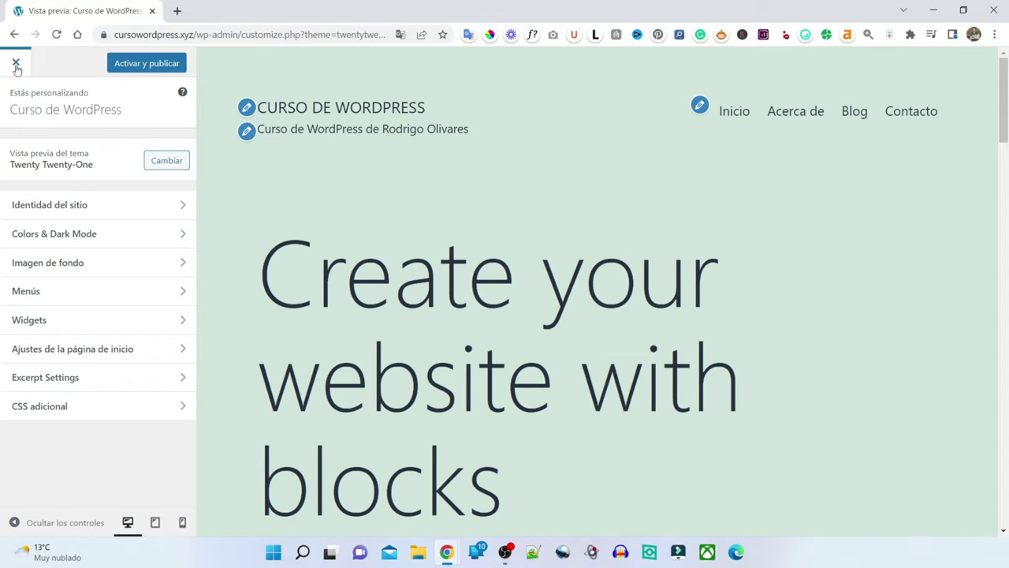
left_click(16, 62)
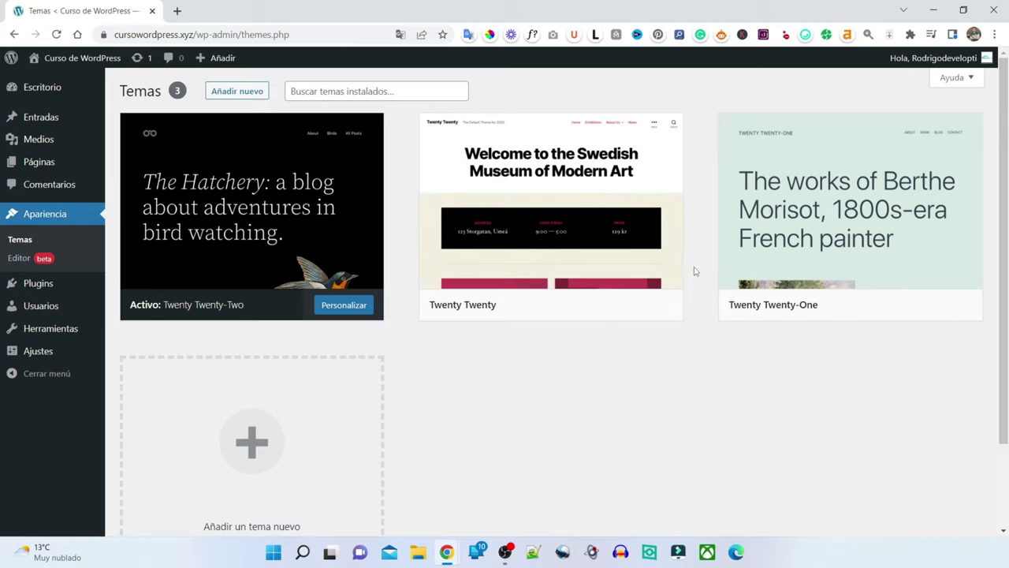
mouse_move(613, 257)
left_click(250, 92)
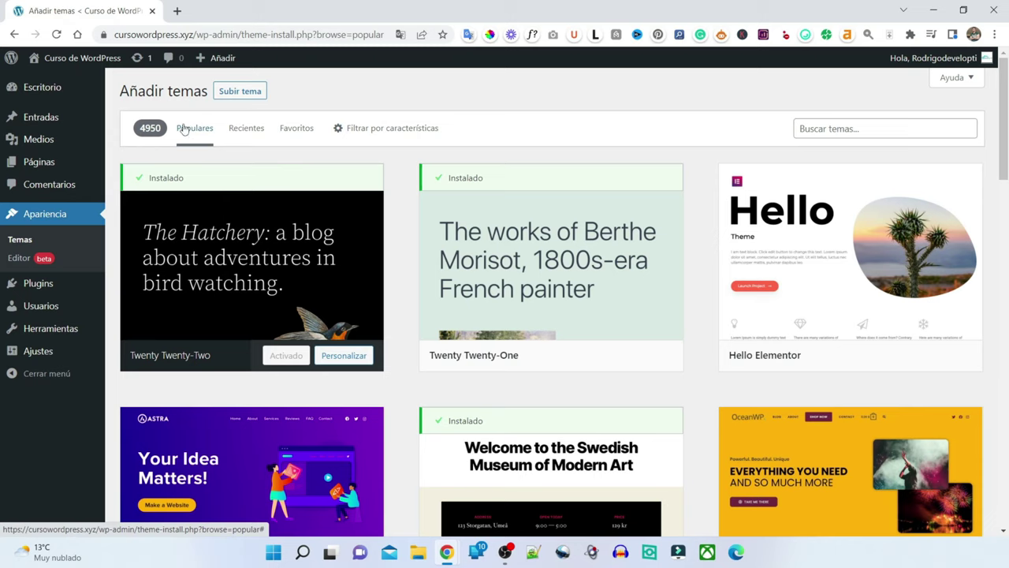
mouse_move(607, 343)
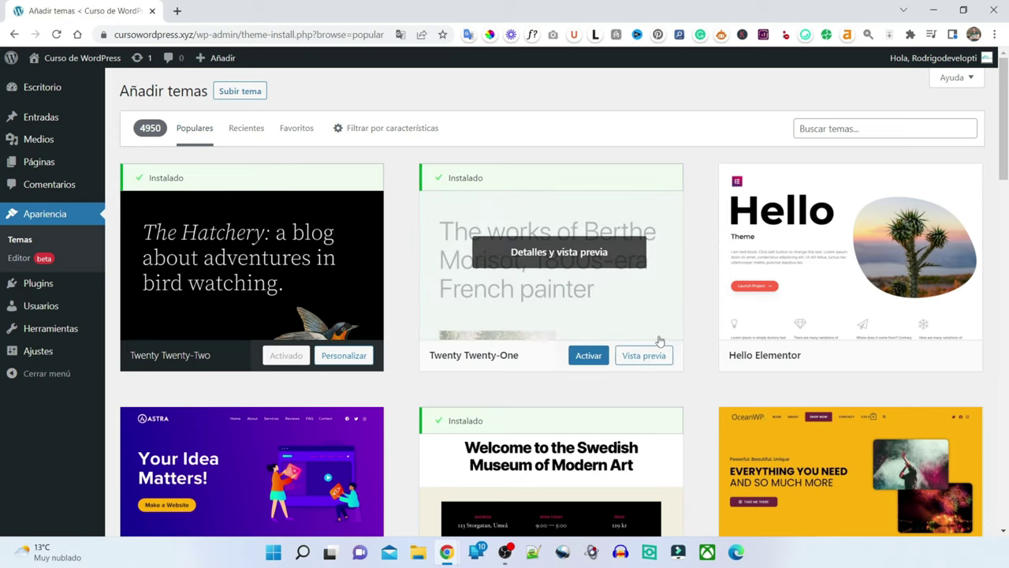
scroll(635, 263, "down", 3)
scroll(633, 265, "down", 3)
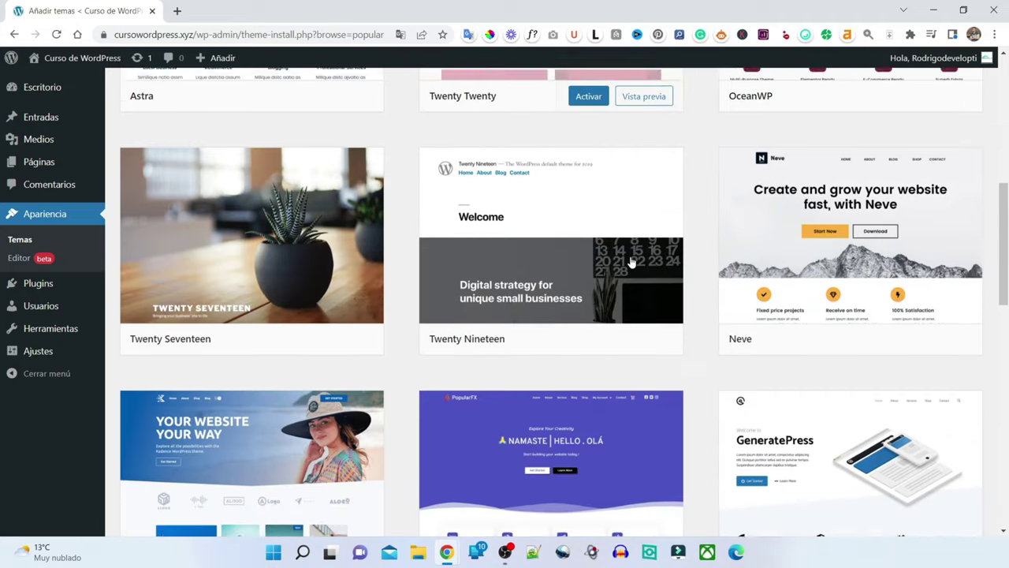
scroll(627, 256, "down", 9)
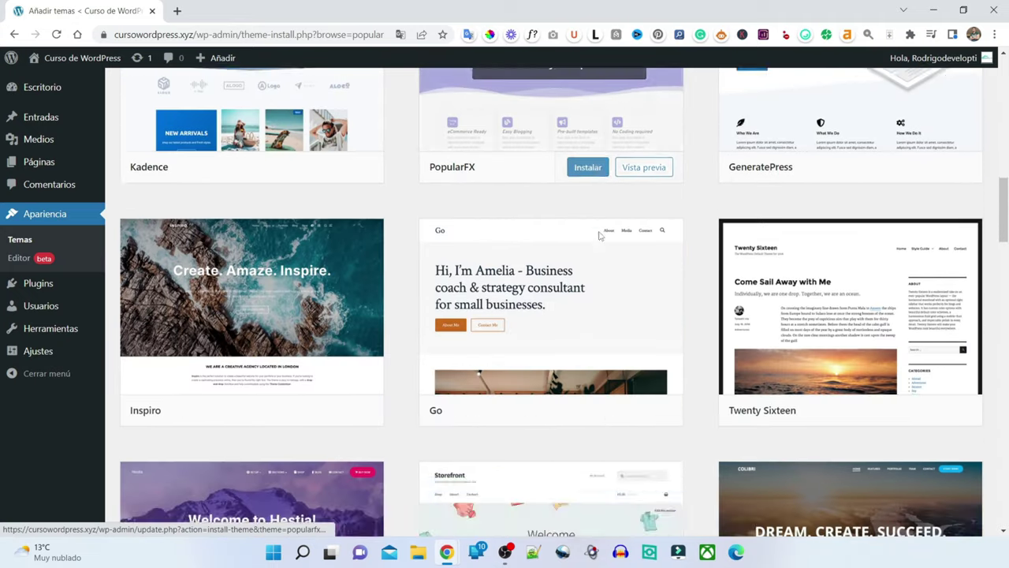
scroll(599, 237, "up", 12)
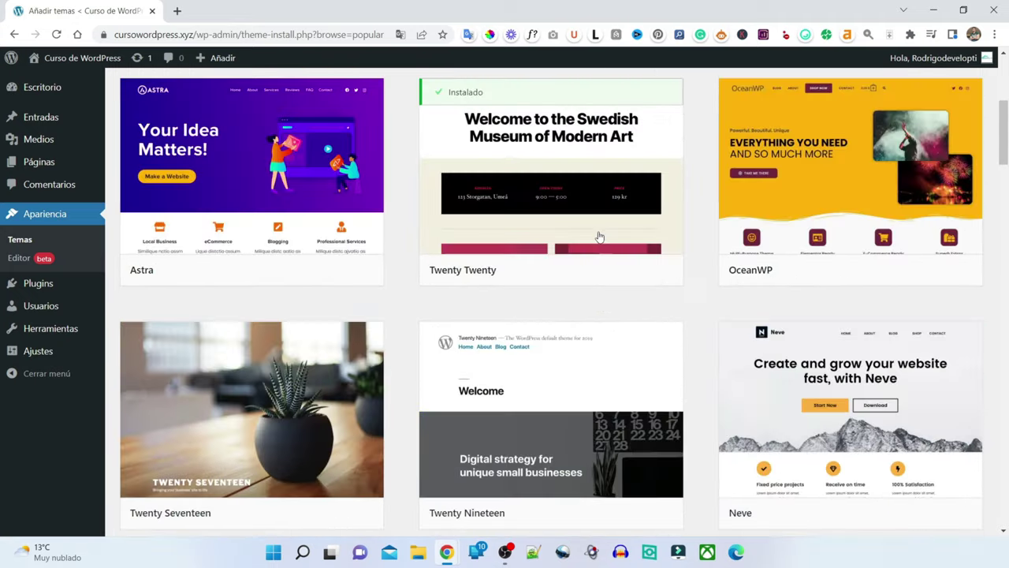
scroll(599, 236, "up", 2)
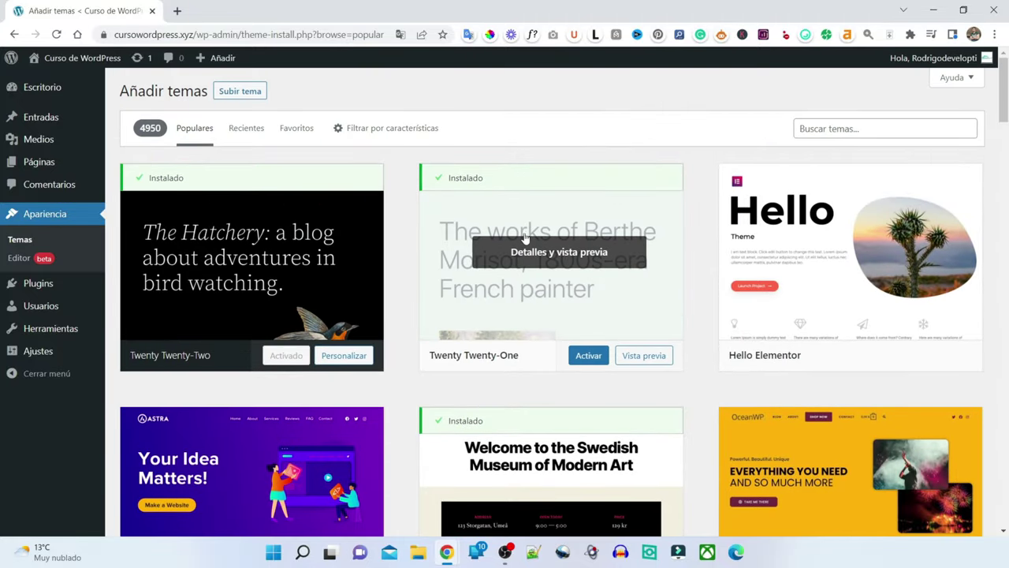
scroll(599, 244, "down", 2)
scroll(844, 170, "up", 2)
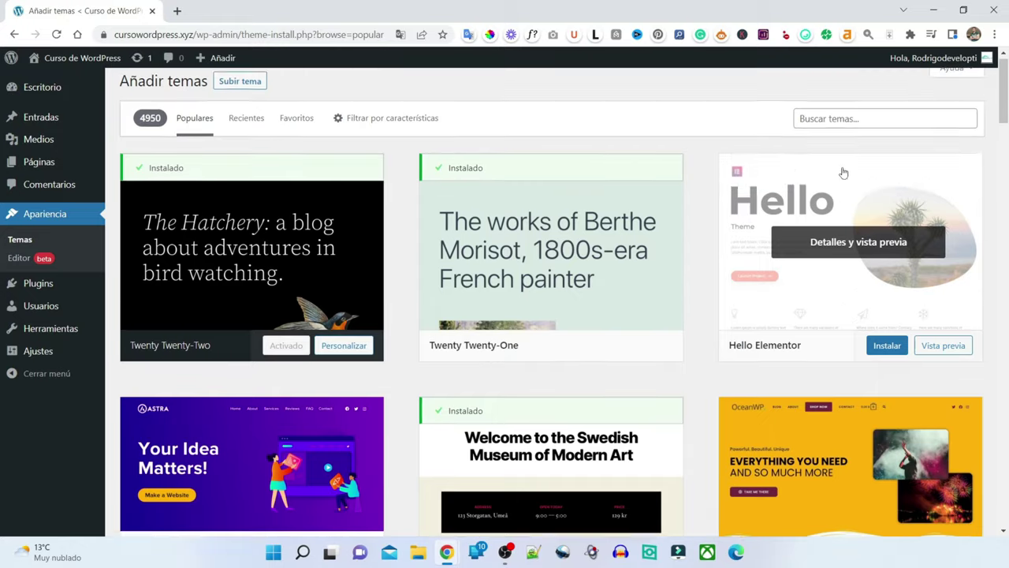
scroll(803, 221, "down", 3)
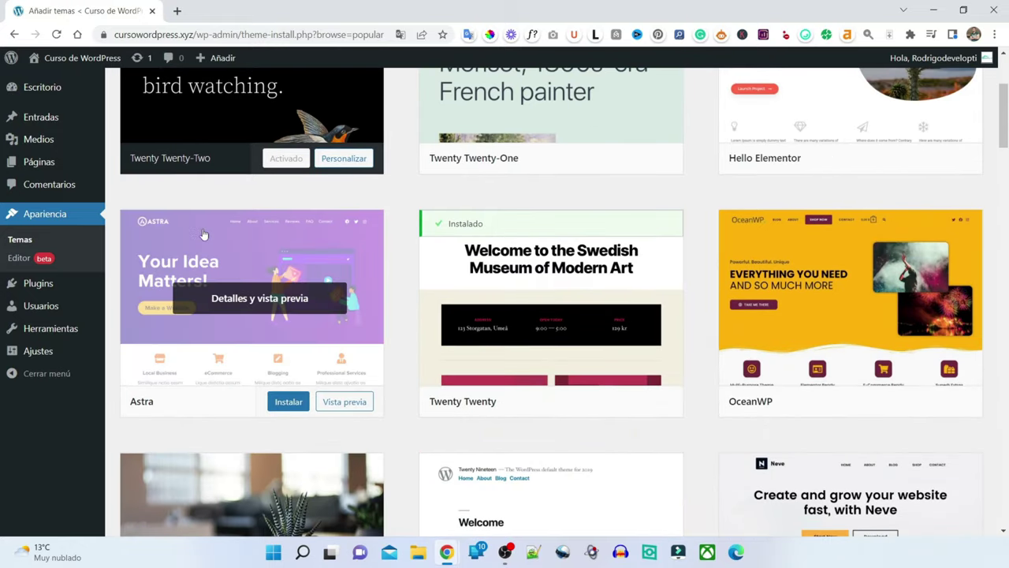
scroll(288, 374, "down", 6)
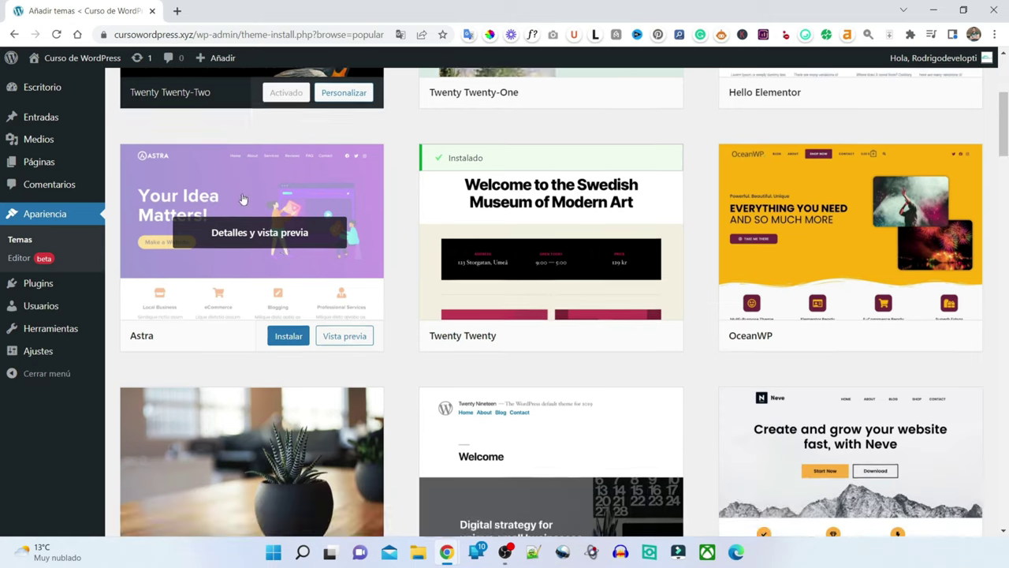
scroll(243, 200, "down", 1)
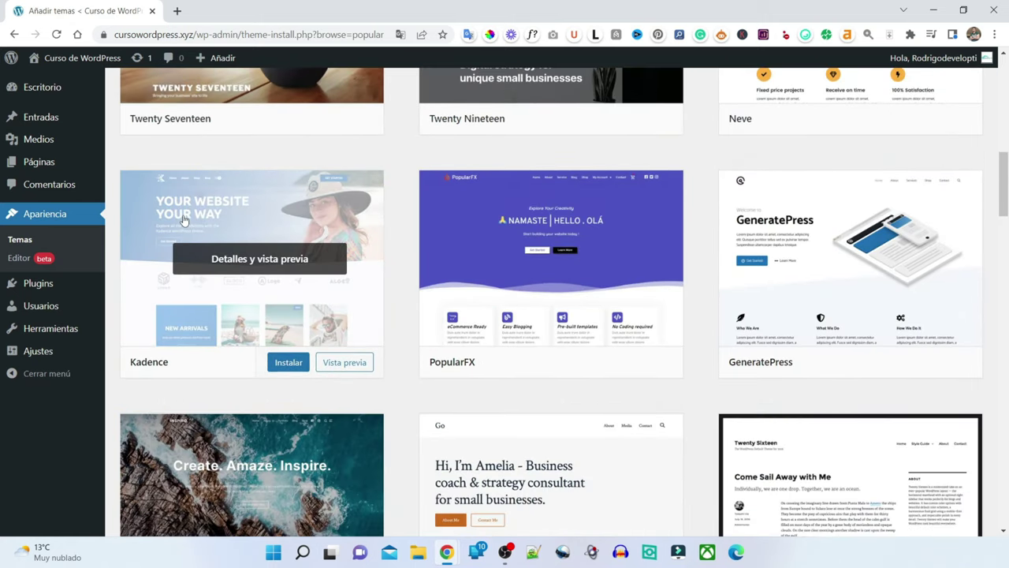
scroll(492, 272, "down", 2)
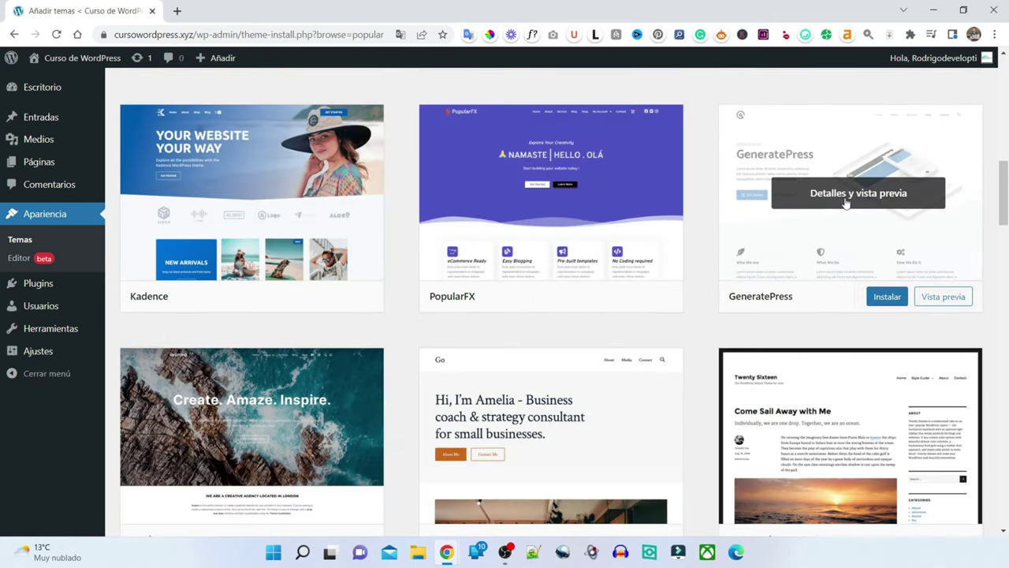
scroll(772, 339, "down", 3)
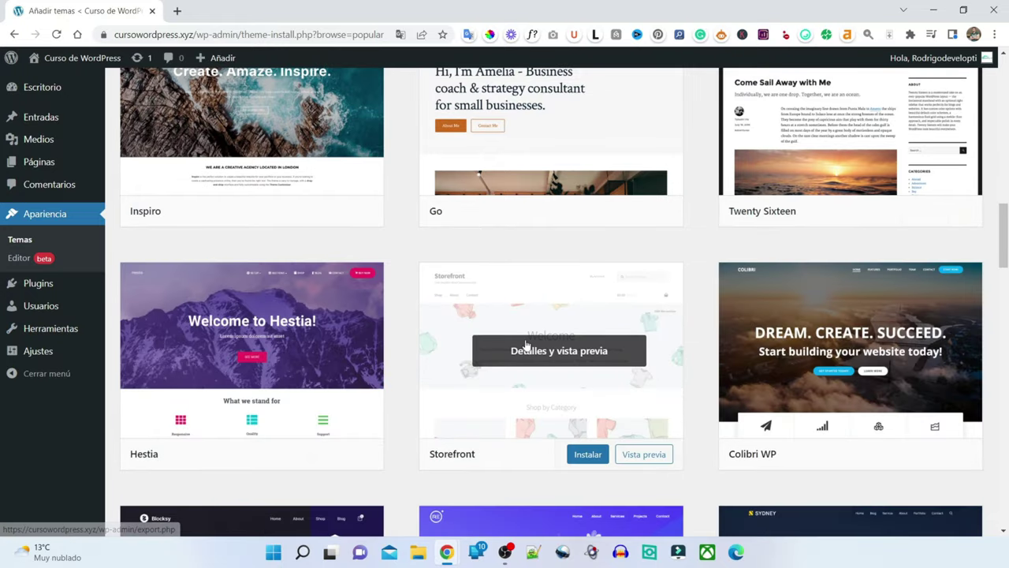
scroll(524, 347, "down", 5)
scroll(441, 284, "down", 3)
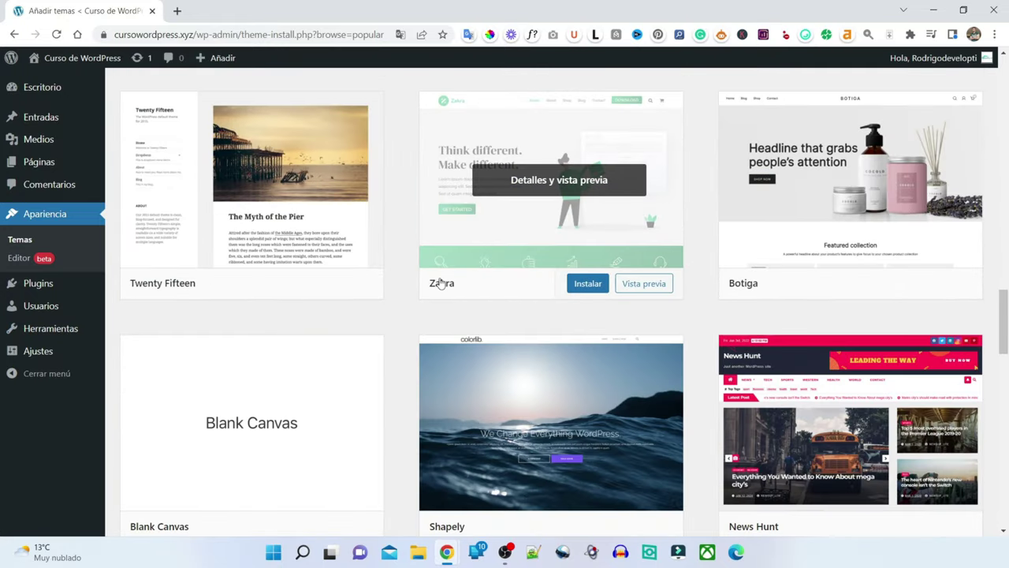
scroll(442, 283, "down", 3)
scroll(669, 289, "down", 4)
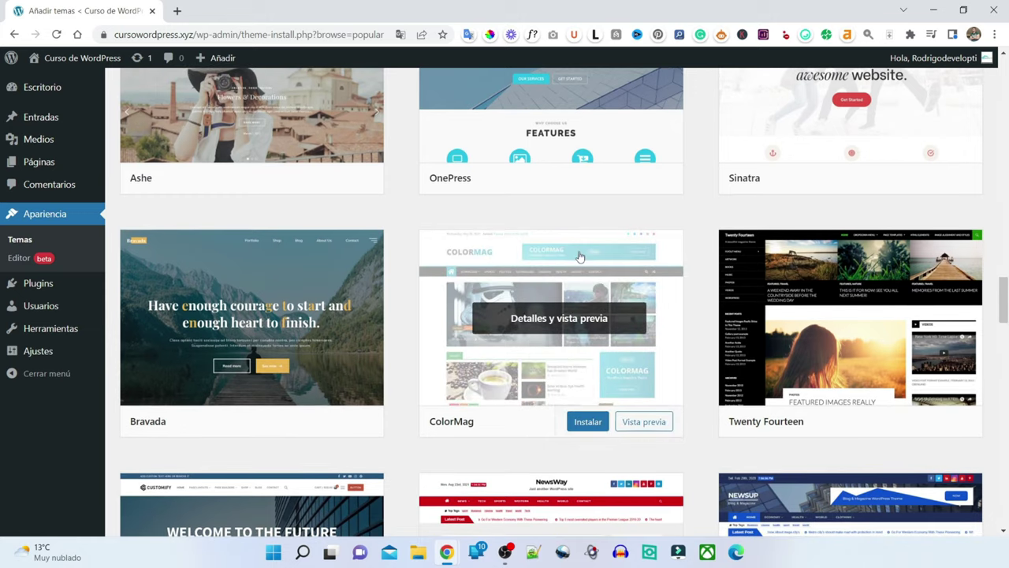
scroll(579, 257, "up", 5)
scroll(579, 256, "up", 6)
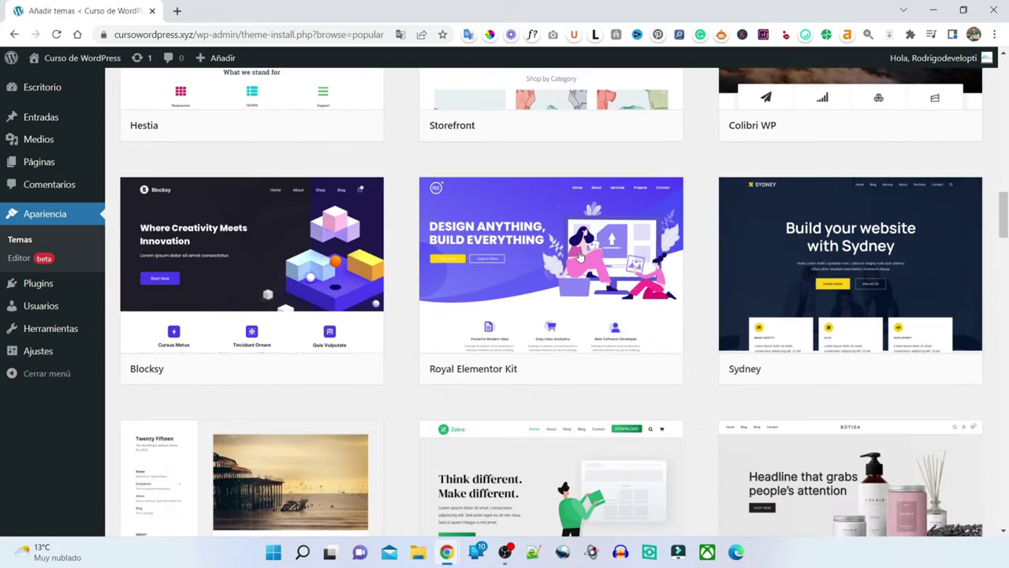
scroll(580, 257, "up", 15)
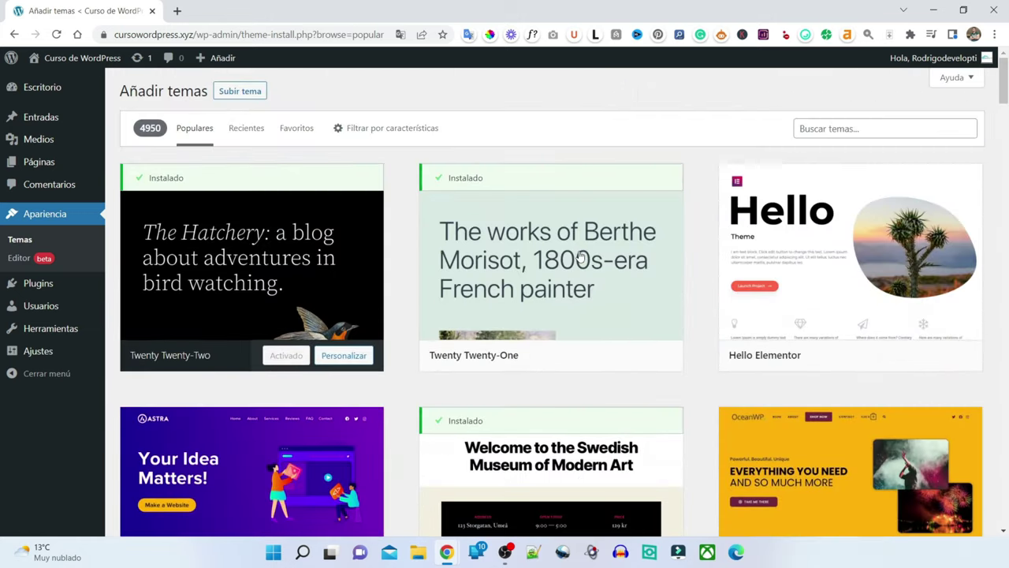
scroll(580, 257, "down", 2)
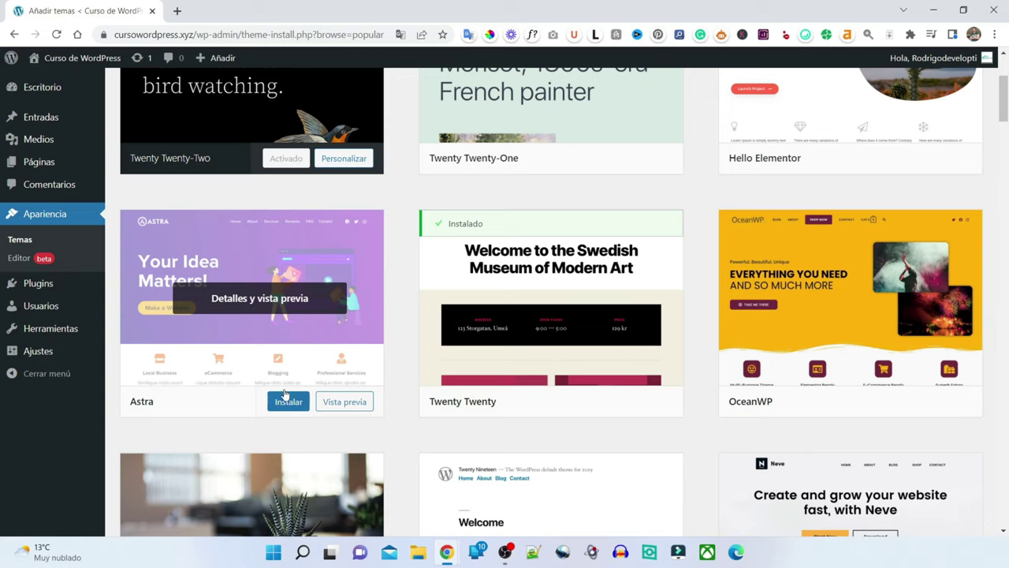
- Preview the Astra theme and look through its details sidebar
left_click(260, 300)
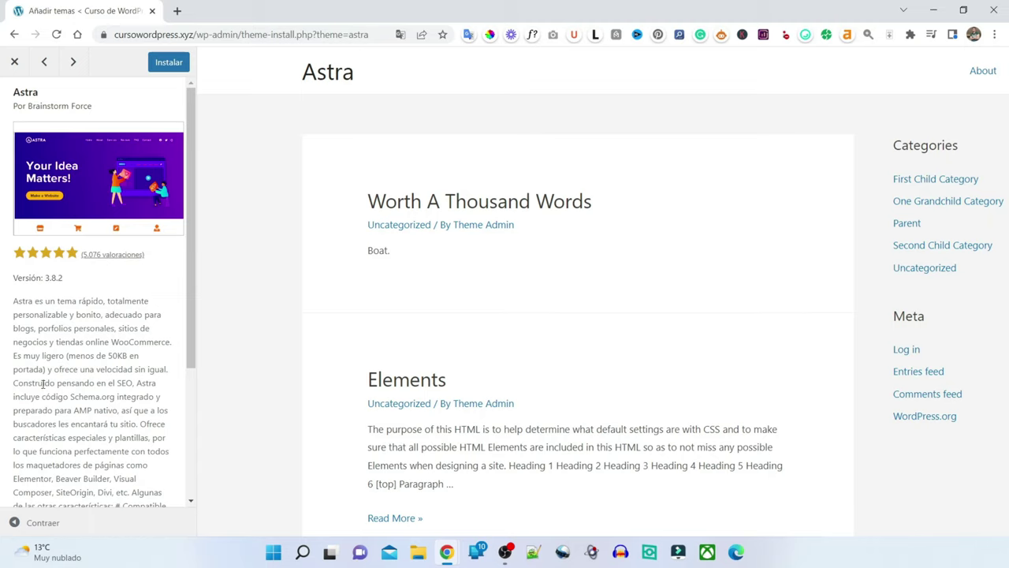
scroll(60, 323, "down", 3)
scroll(60, 324, "up", 3)
- Close the Astra preview and scroll the theme catalogue down to the GeneratePress row
left_click(14, 61)
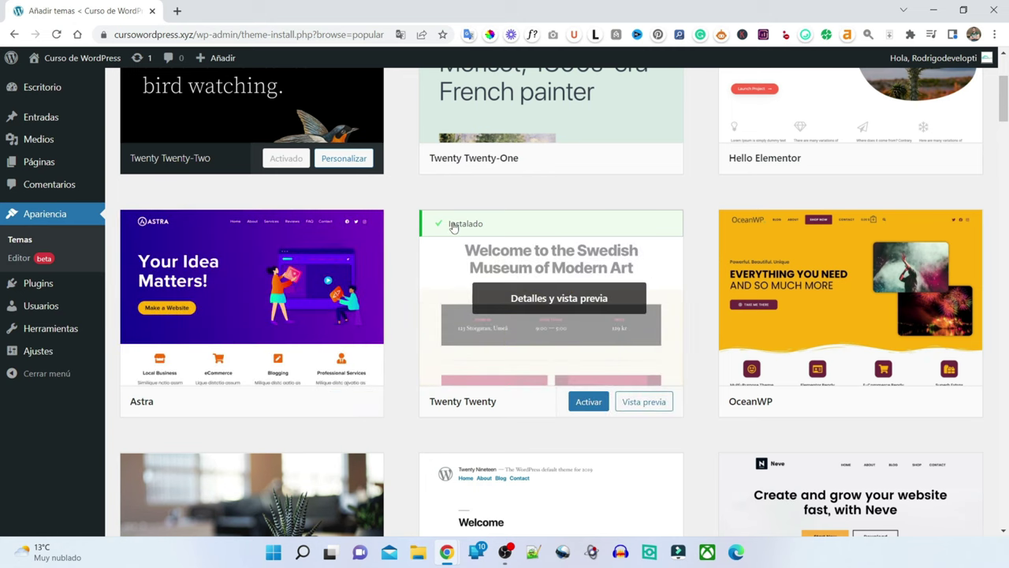
scroll(518, 236, "up", 3)
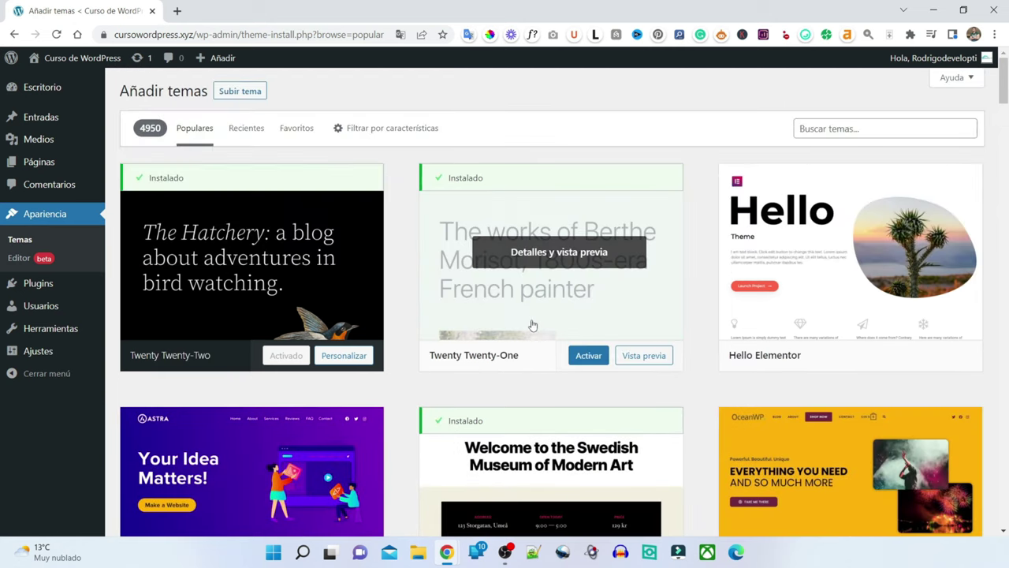
scroll(532, 326, "down", 2)
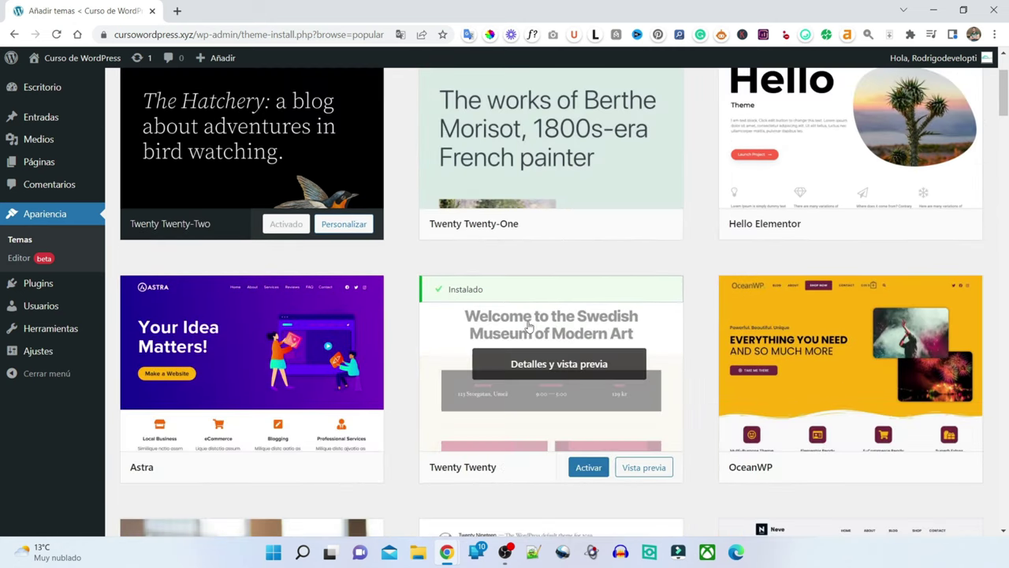
scroll(528, 328, "down", 3)
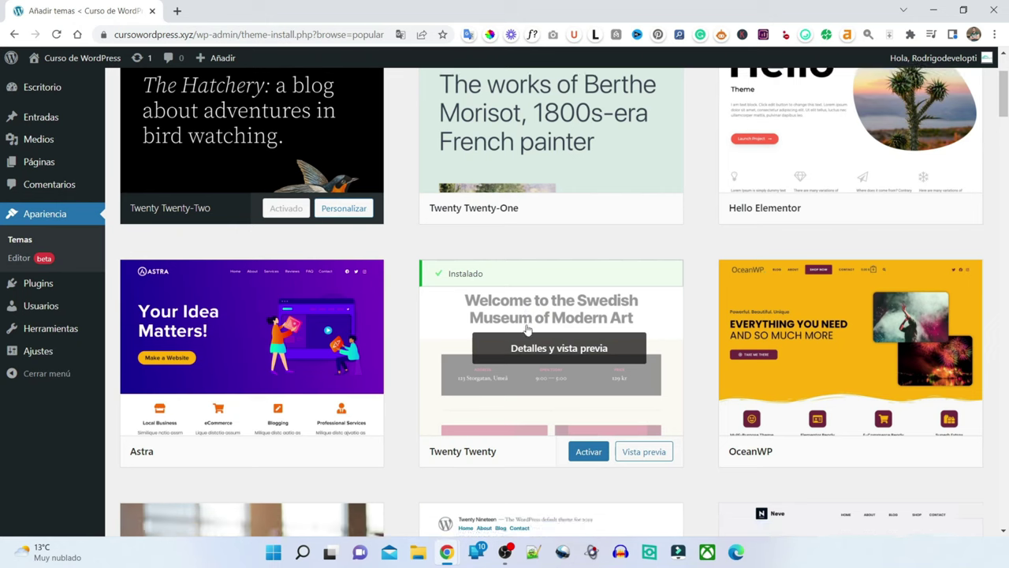
scroll(599, 363, "down", 2)
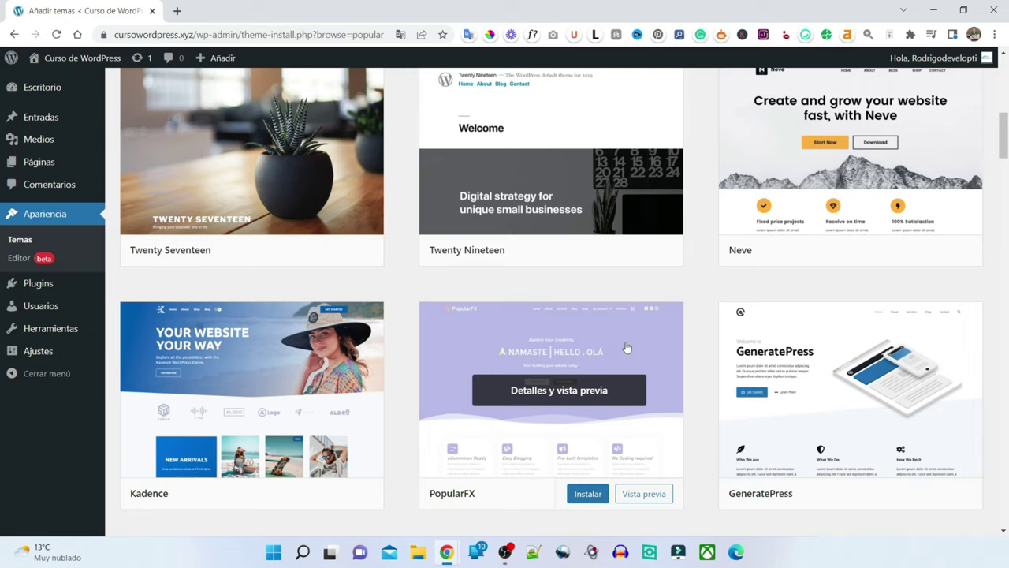
scroll(658, 329, "down", 2)
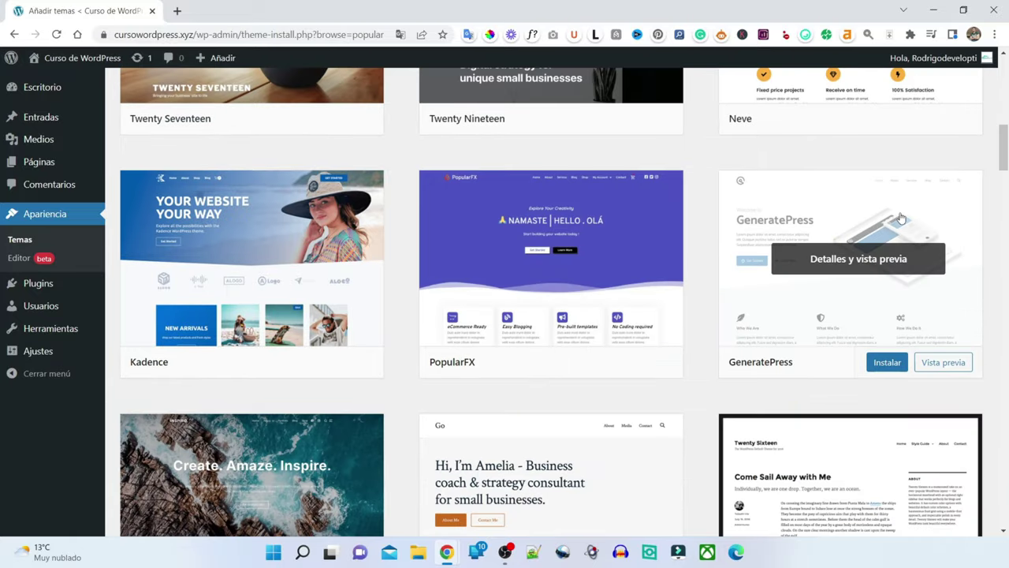
- Preview GeneratePress and read its details: version 3.1.3, five stars from 1,330 reviews
left_click(853, 251)
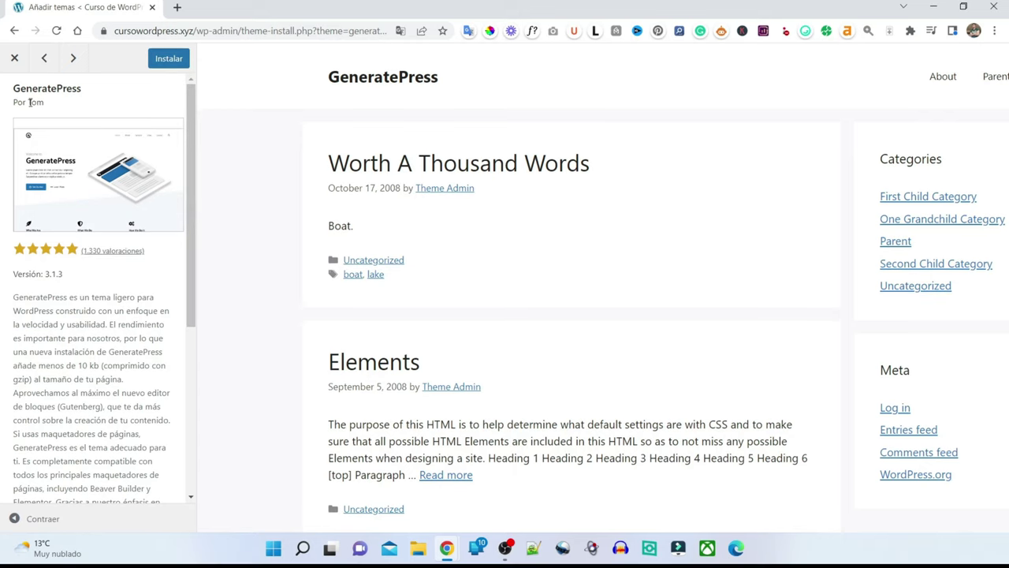
scroll(54, 141, "down", 1)
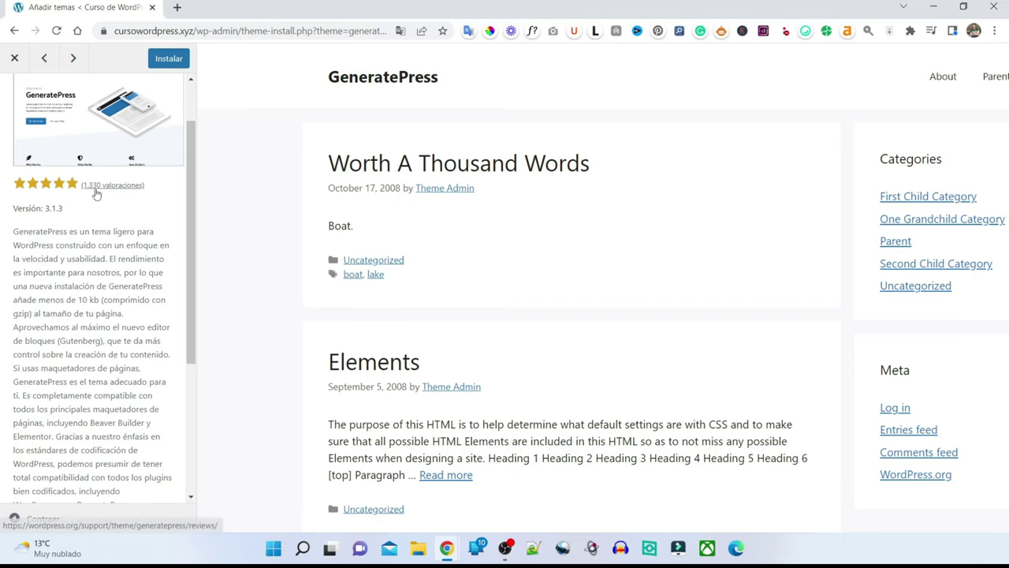
scroll(49, 258, "up", 1)
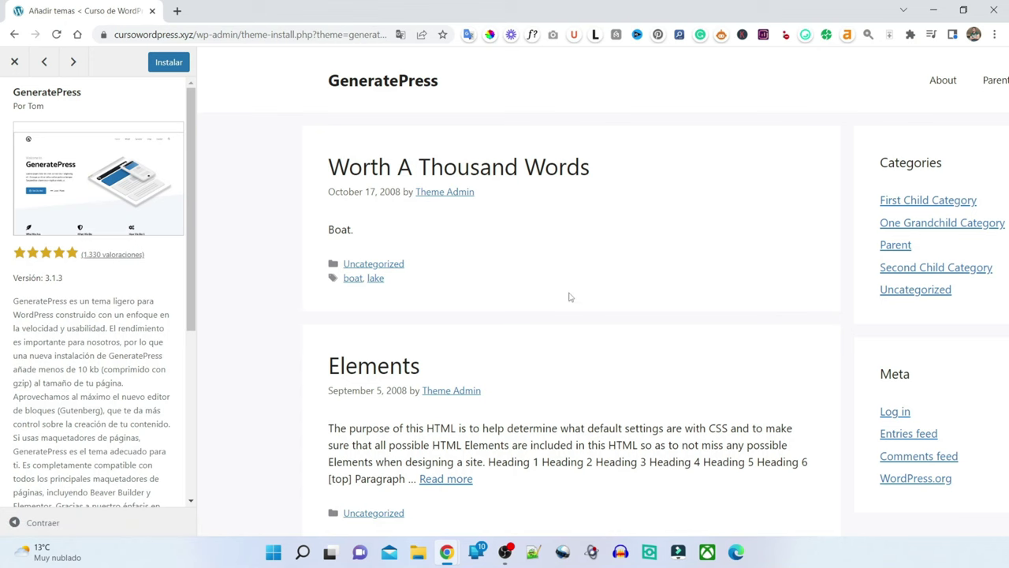
- Close the GeneratePress preview and browse the theme catalogue
left_click(15, 61)
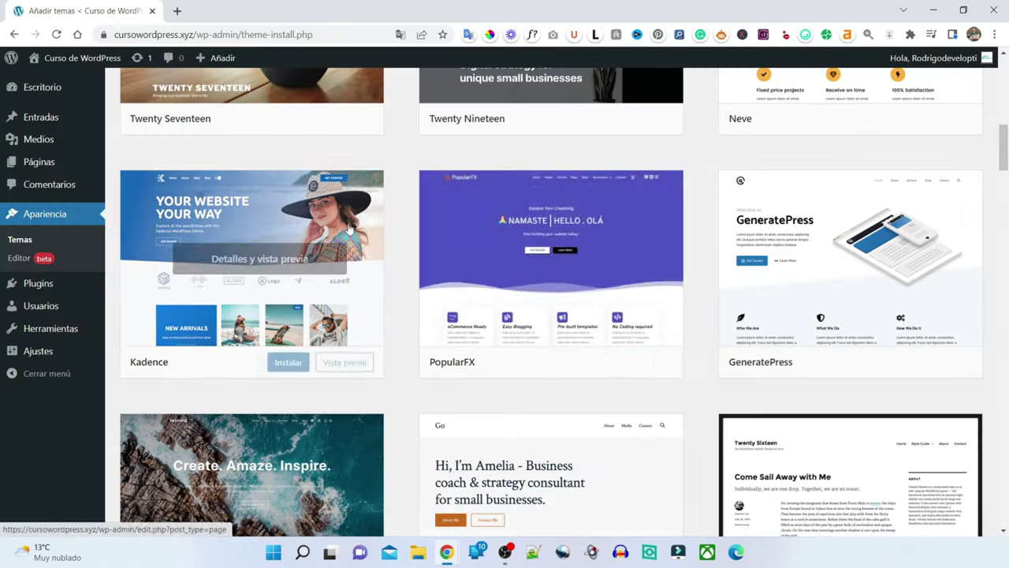
scroll(644, 273, "down", 6)
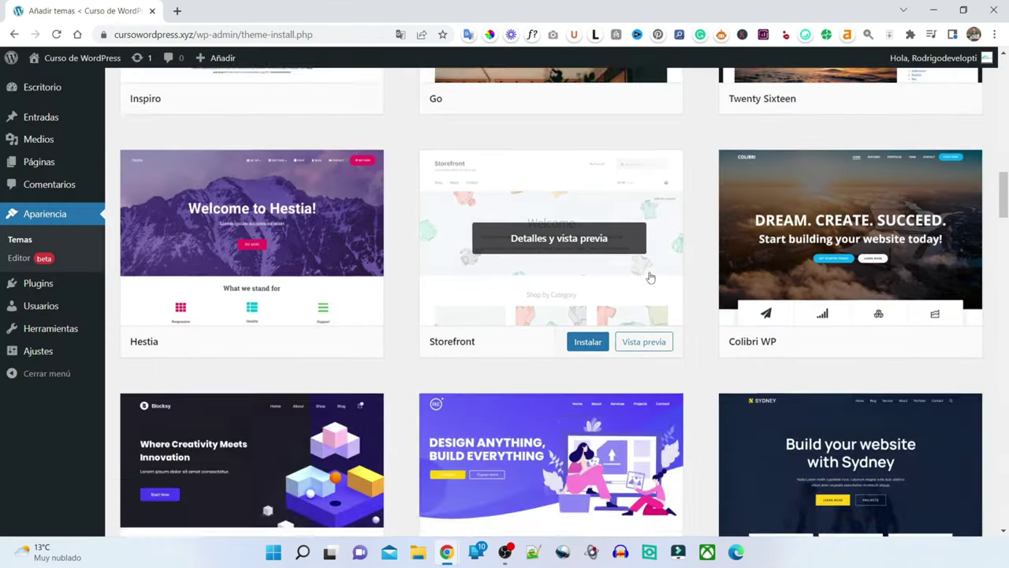
scroll(649, 276, "up", 15)
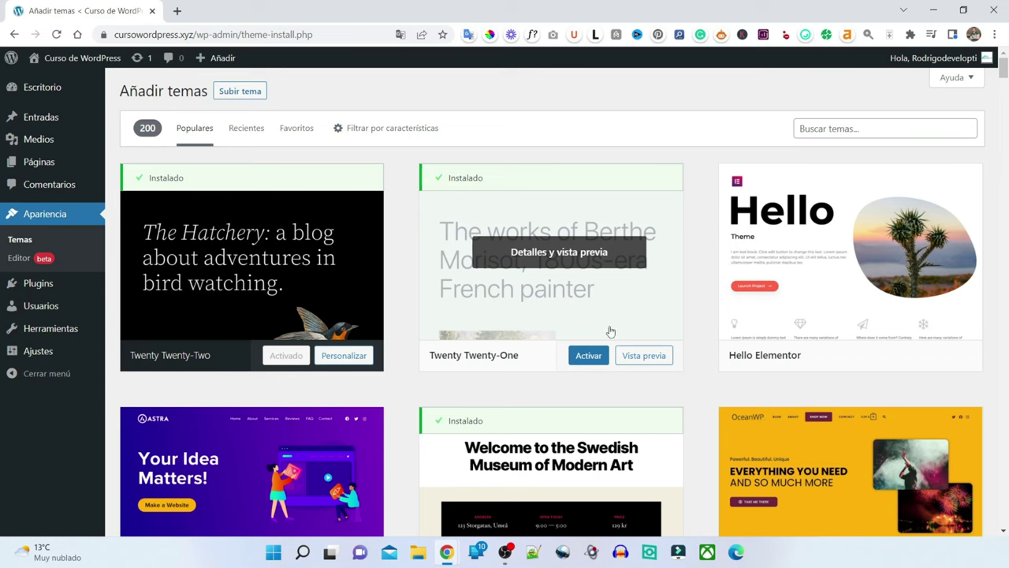
scroll(614, 248, "down", 1)
scroll(613, 248, "down", 3)
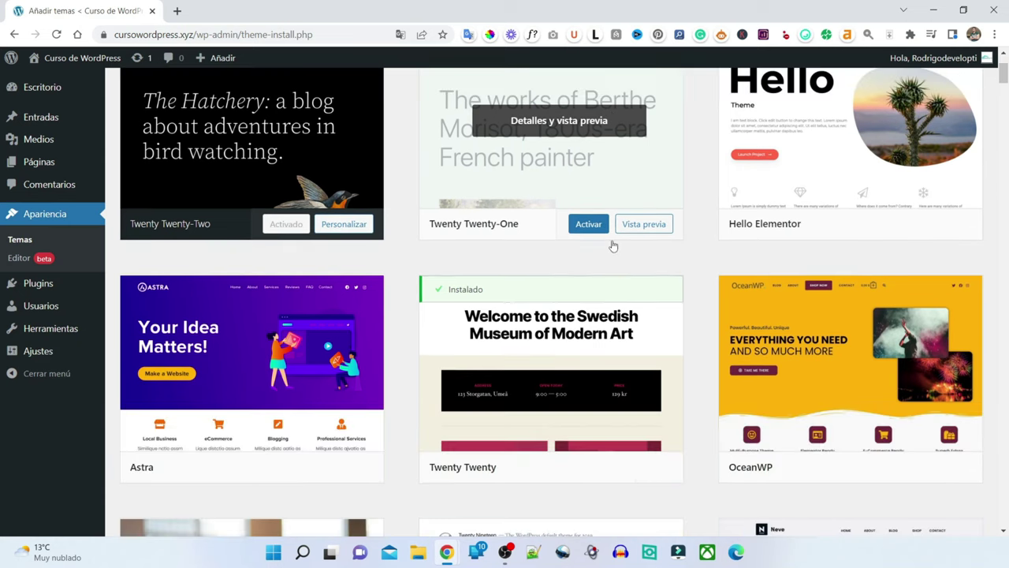
scroll(613, 245, "up", 4)
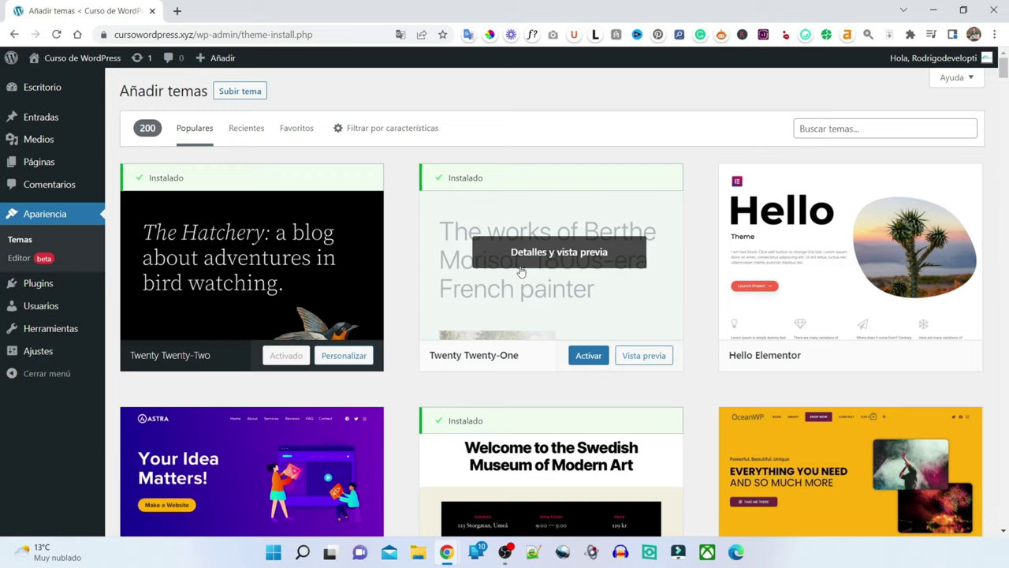
- Preview the active Twenty Twenty-Two theme, then return to the catalogue at Astra
left_click(228, 224)
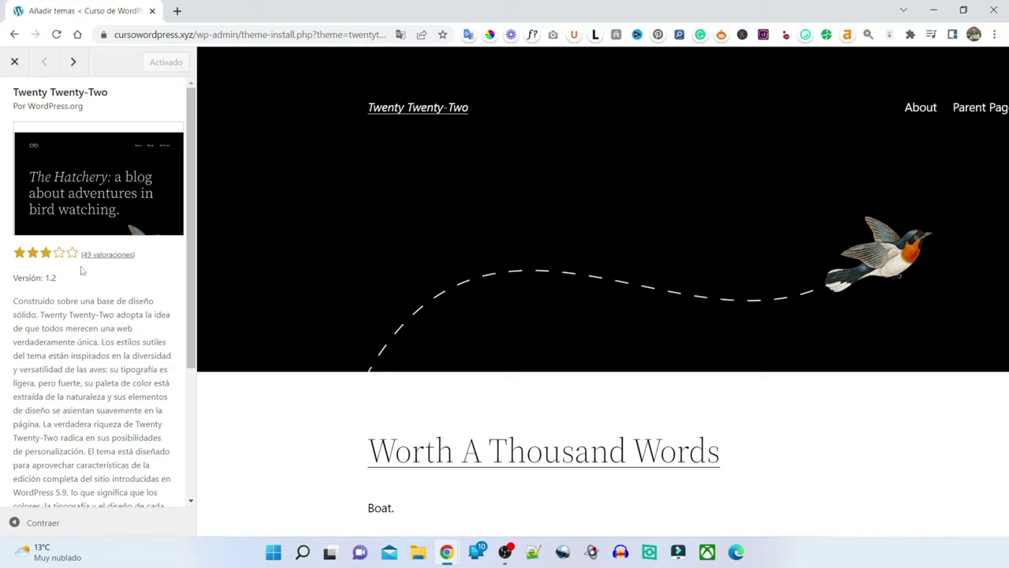
left_click(14, 60)
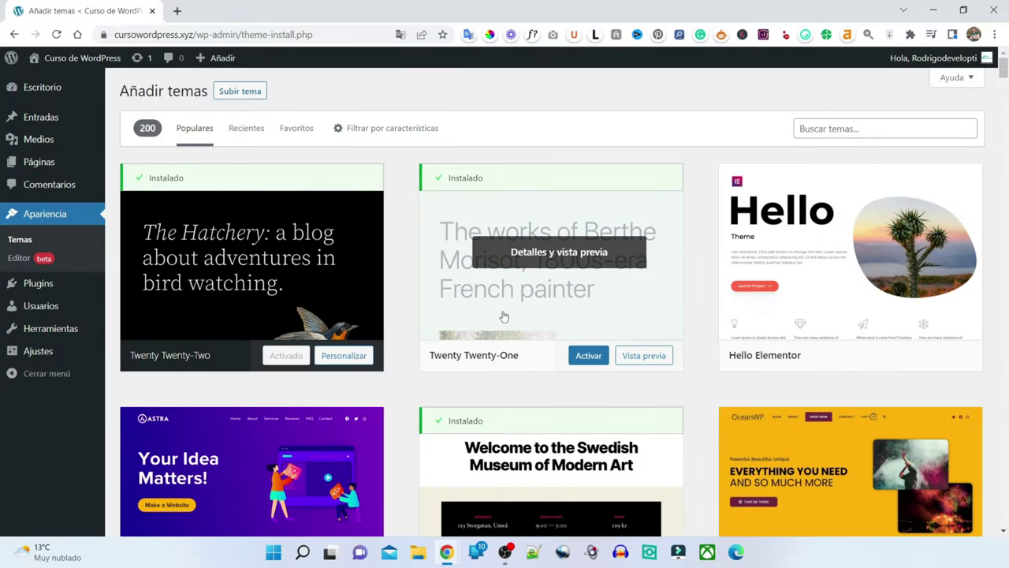
scroll(502, 320, "down", 1)
scroll(473, 394, "down", 2)
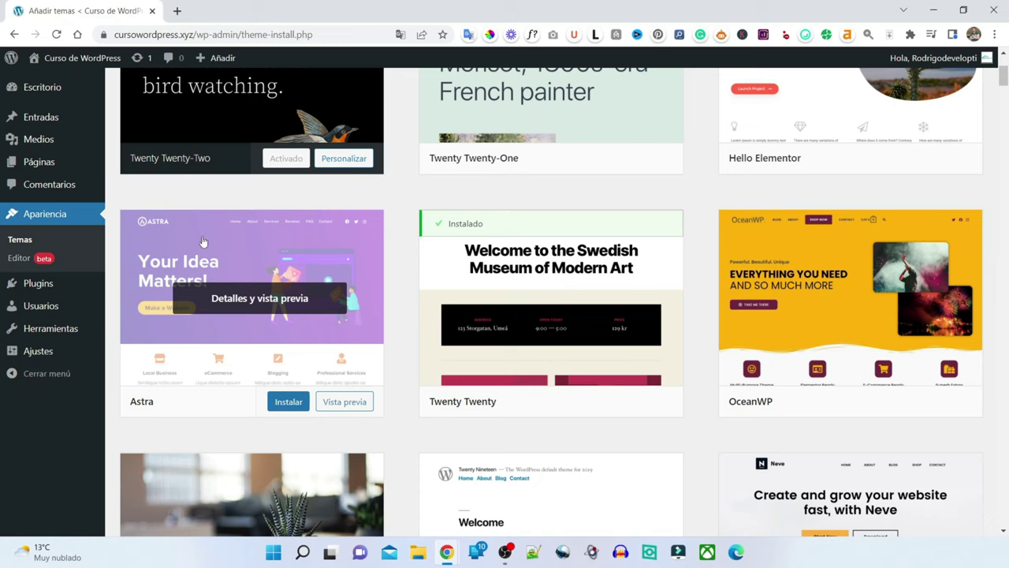
- Install the Astra theme and activate it as the site's theme
left_click(287, 402)
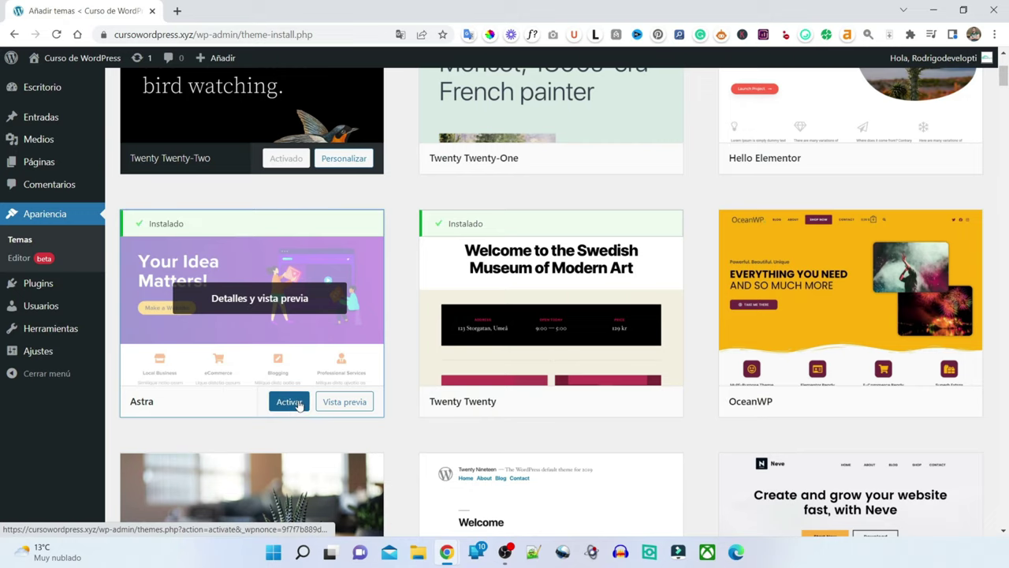
left_click(296, 405)
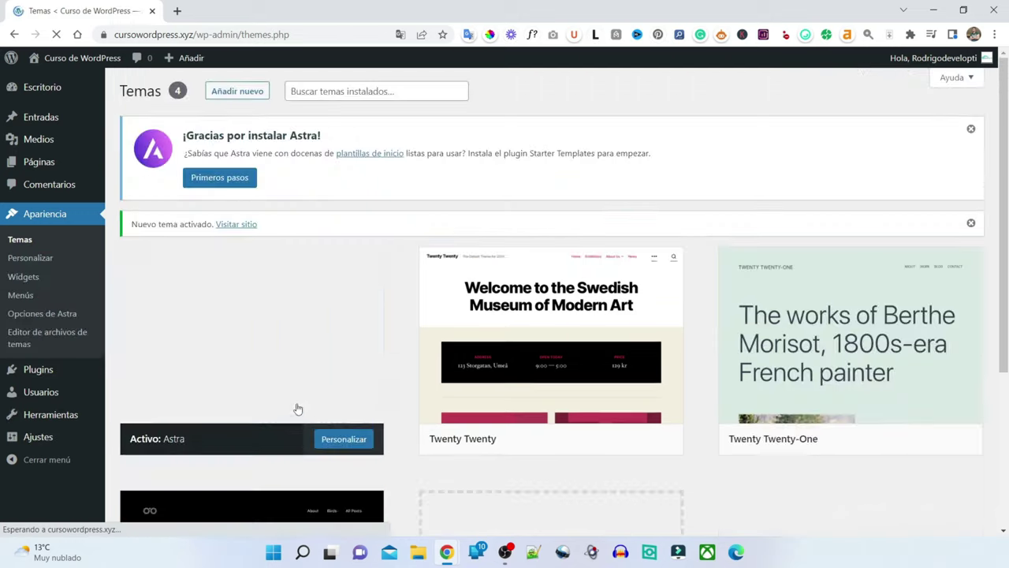
mouse_move(235, 340)
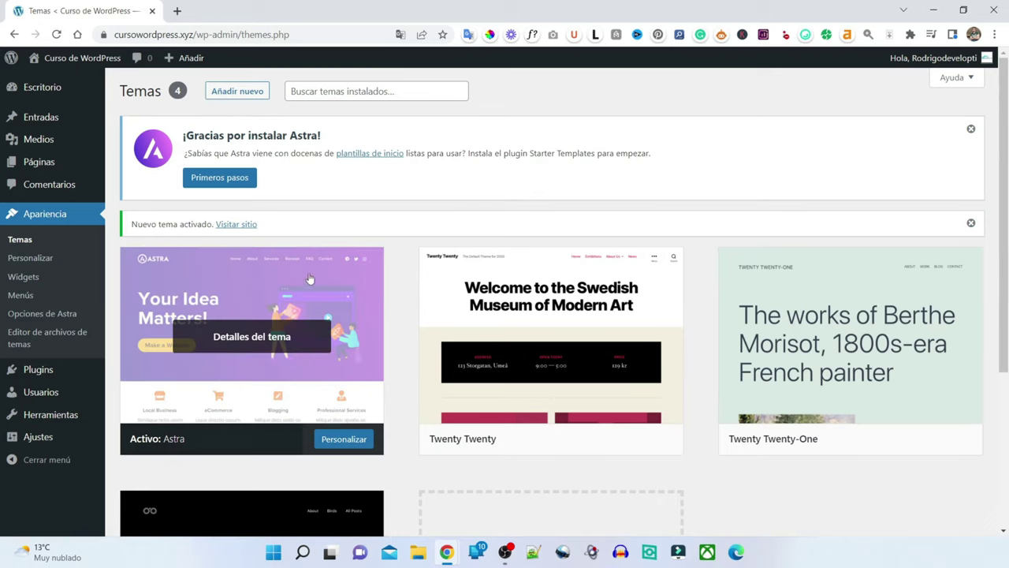
- Visit the live front page and look over the Hello world! post in Astra
left_click(248, 226)
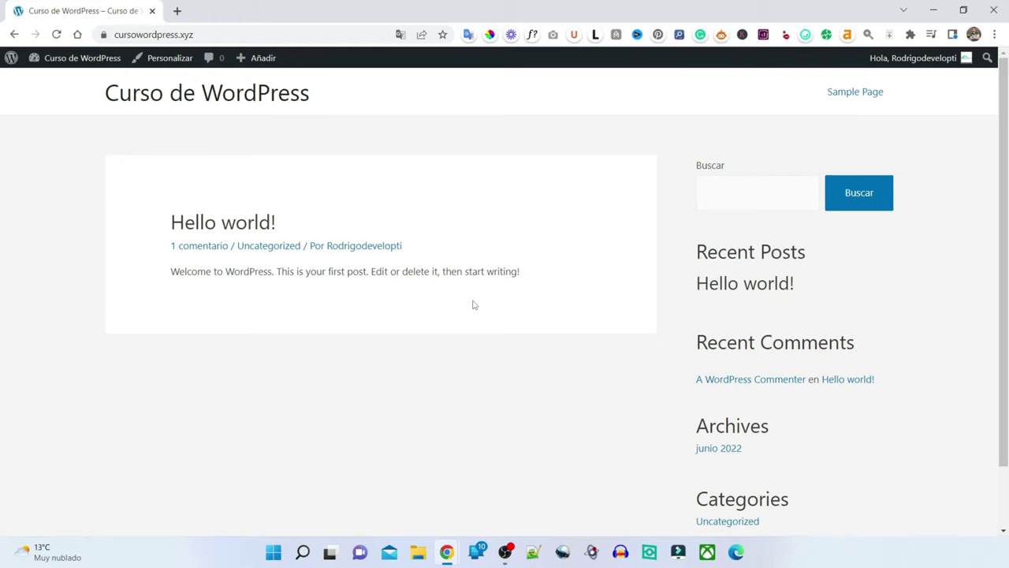
scroll(496, 336, "down", 1)
scroll(493, 346, "up", 1)
- Return to the dashboard and open Apariencia > Opciones de Astra
mouse_move(46, 59)
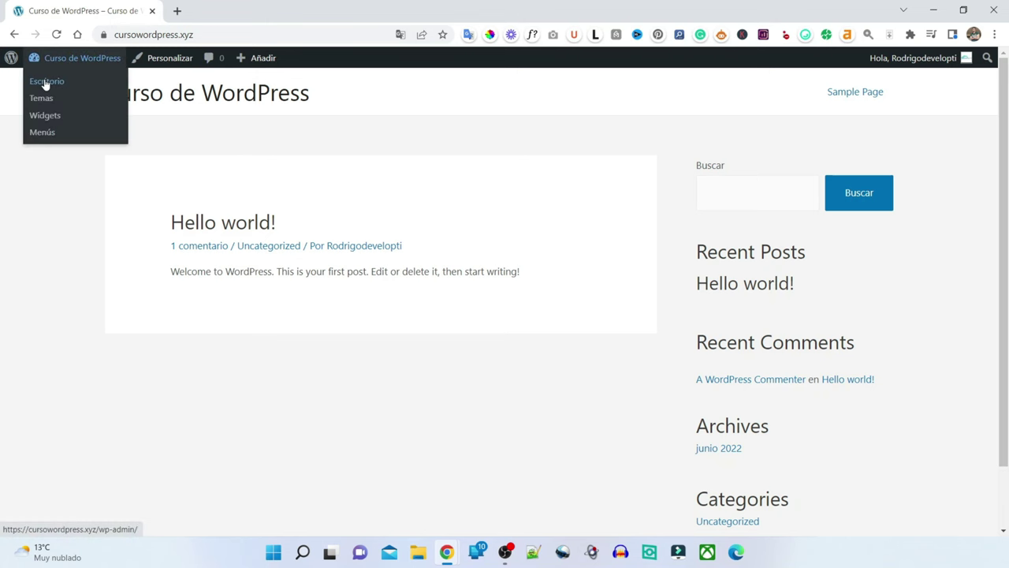
left_click(46, 82)
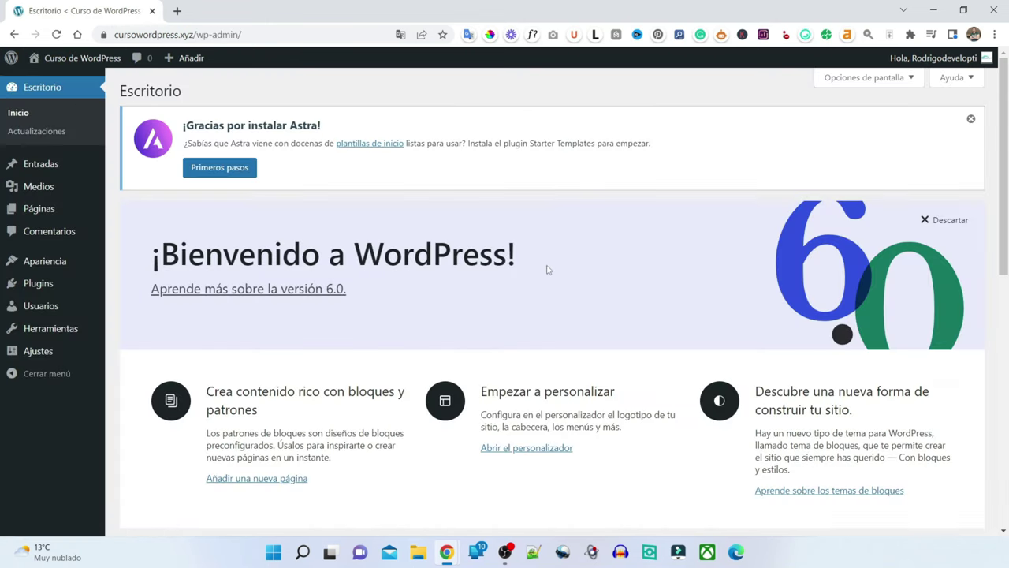
mouse_move(70, 265)
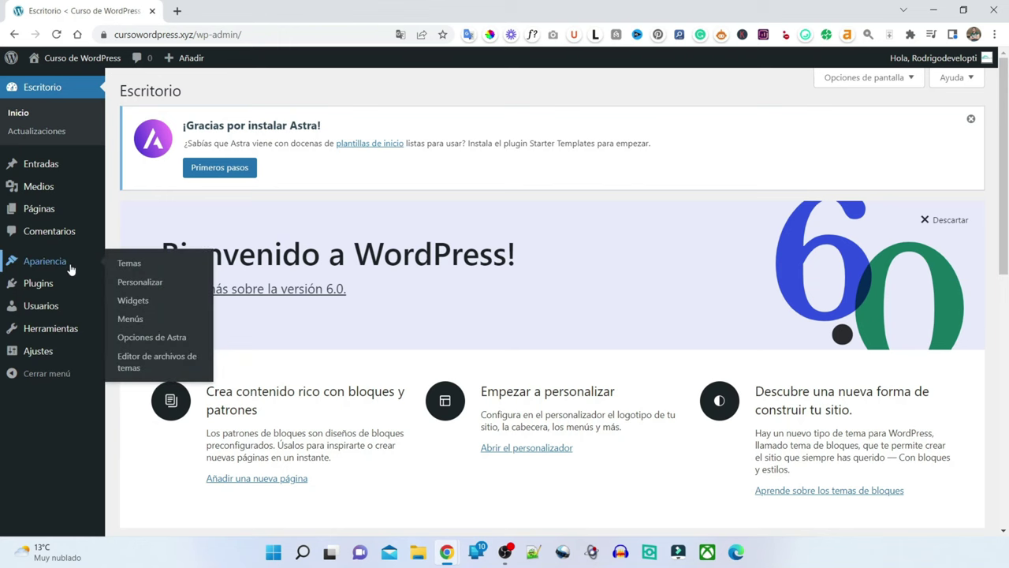
left_click(190, 343)
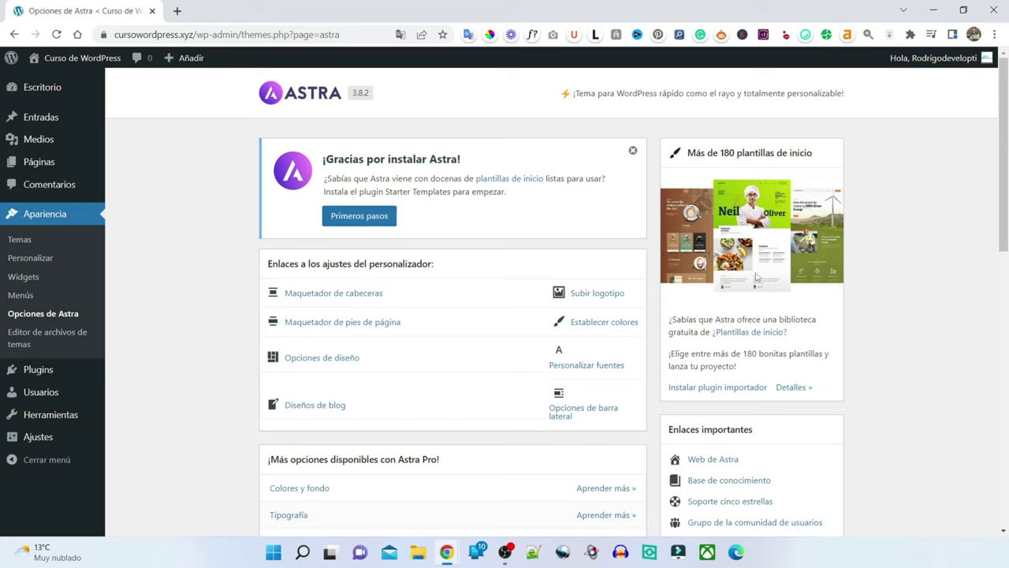
- Install the Starter Templates importer plugin and launch 'Build Your Website Now'
left_click(751, 390)
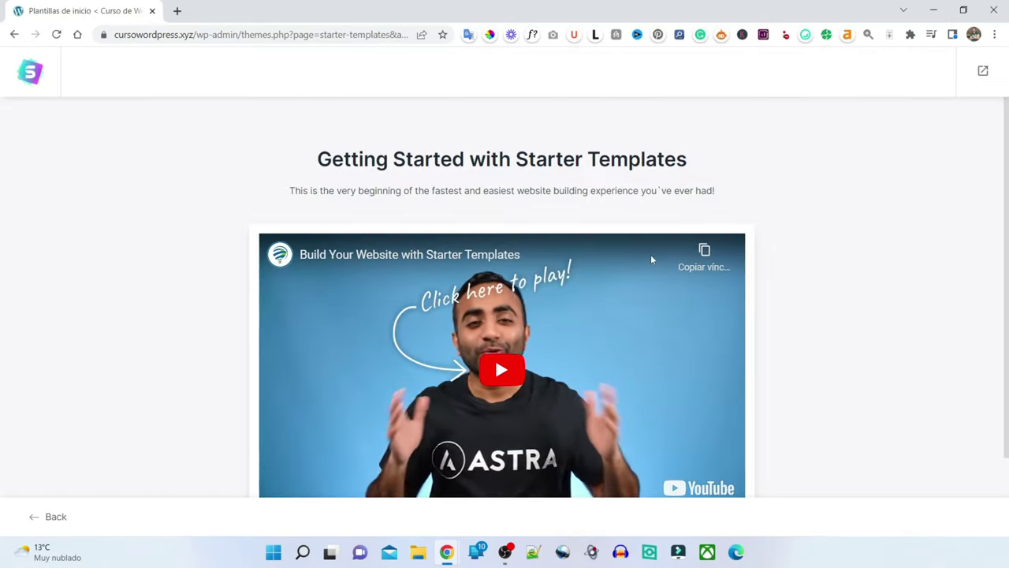
scroll(459, 246, "down", 2)
scroll(459, 246, "down", 1)
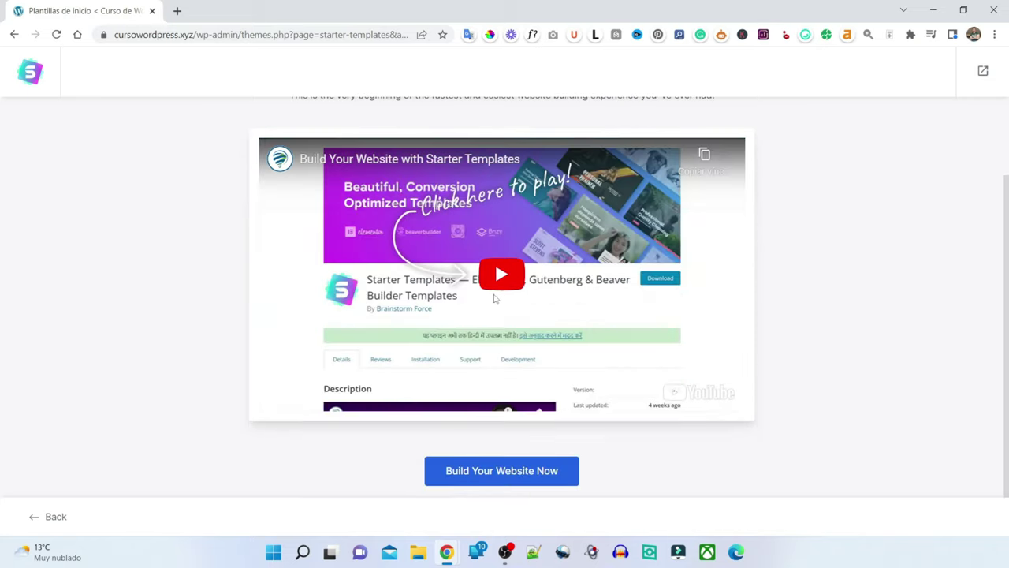
scroll(489, 269, "up", 2)
scroll(513, 294, "down", 1)
scroll(513, 294, "down", 1)
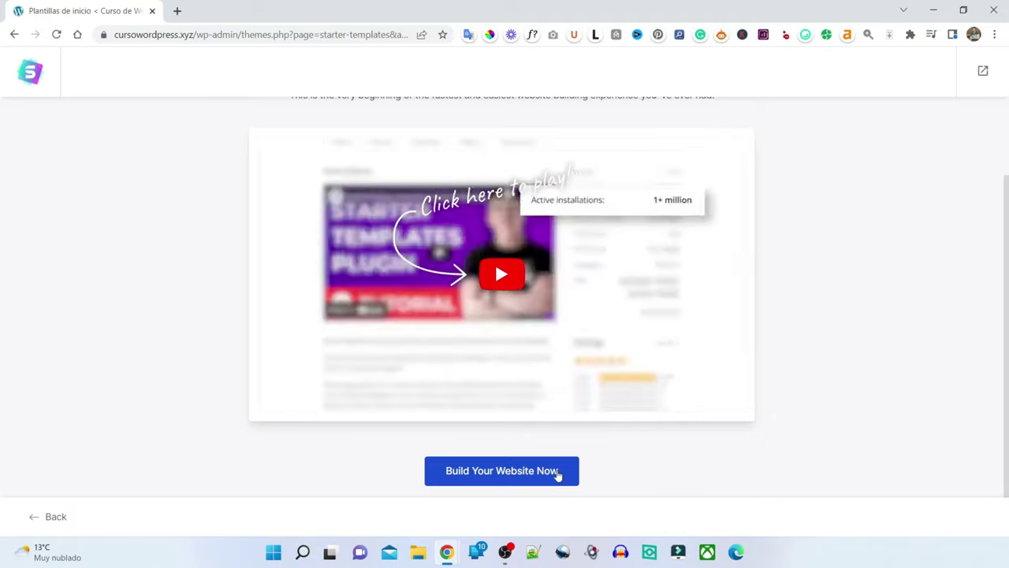
left_click(558, 472)
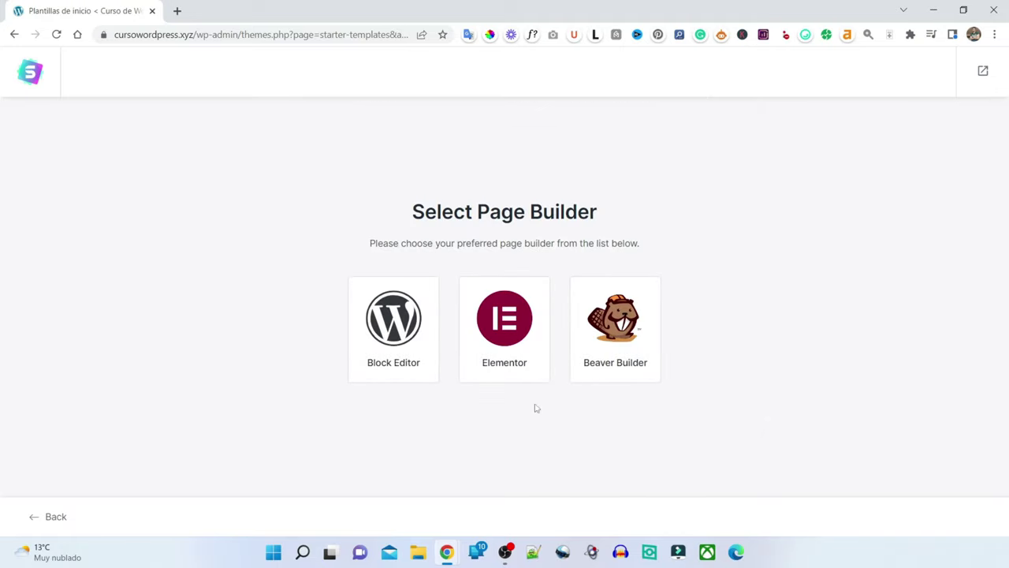
- Choose Elementor, then browse starter designs like Love Nature, Outdoor Adventure, Brandstore and The Pizzeria
left_click(532, 350)
mouse_move(181, 186)
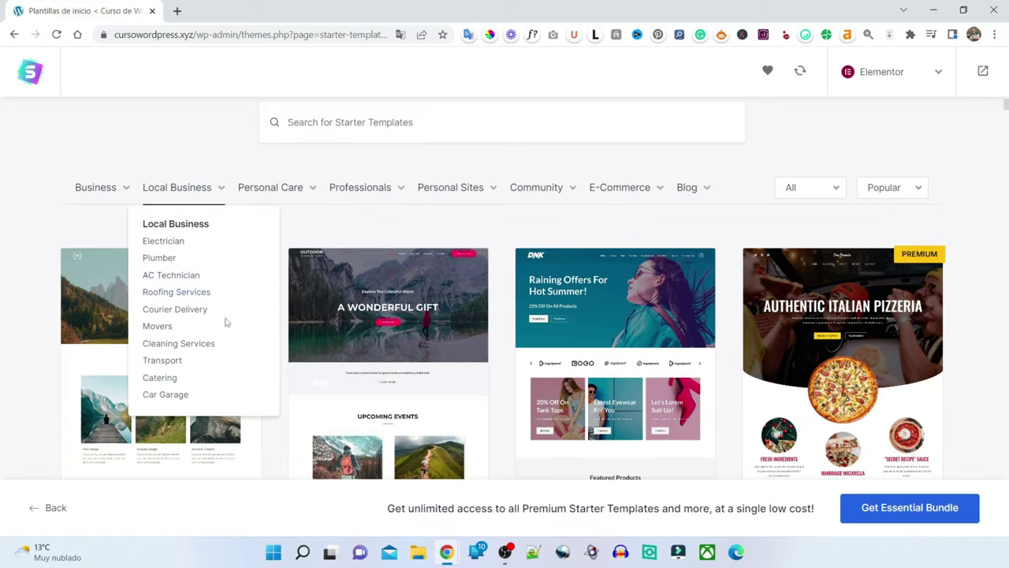
scroll(456, 241, "down", 2)
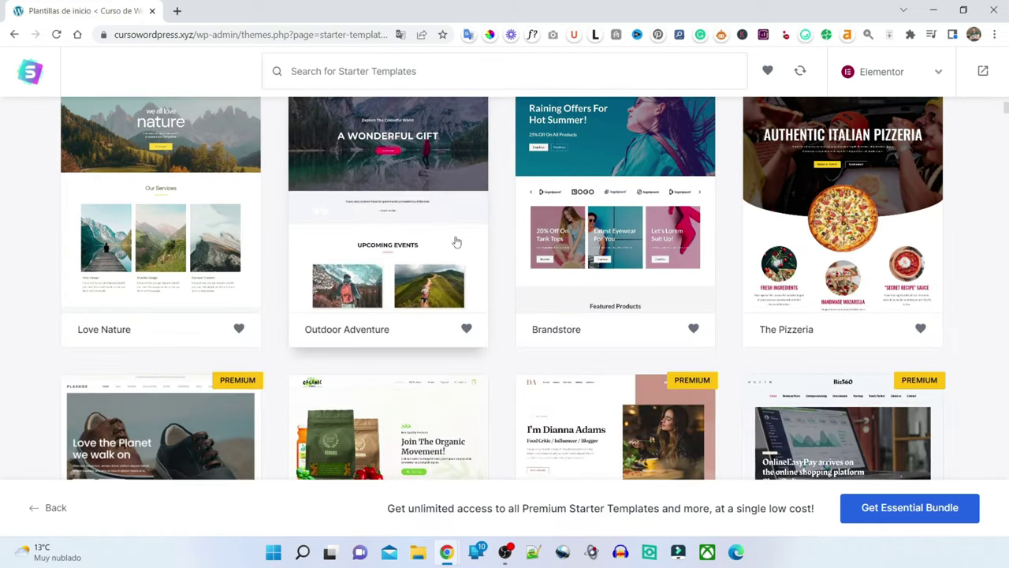
scroll(473, 261, "down", 4)
scroll(477, 265, "down", 2)
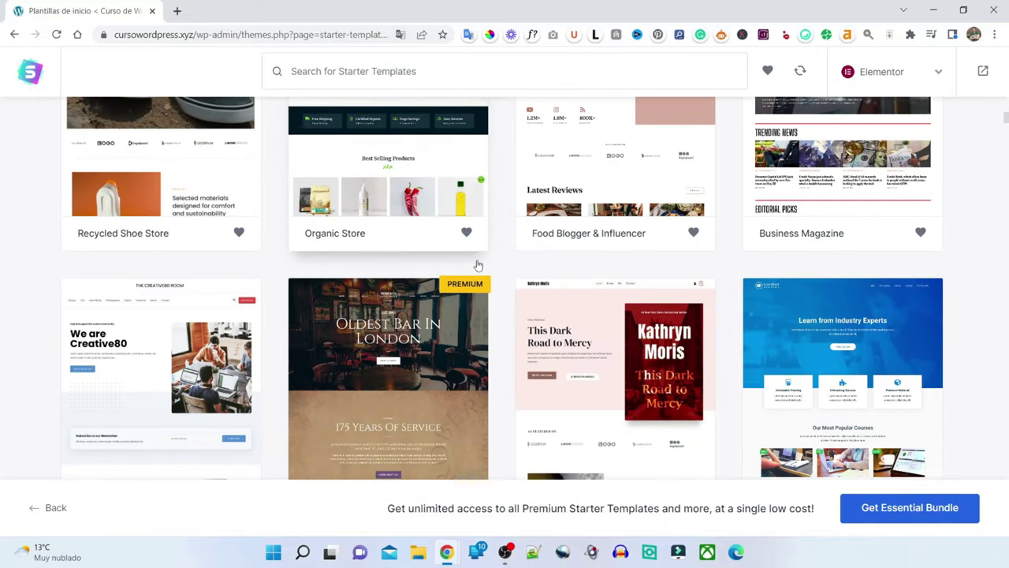
scroll(477, 265, "down", 5)
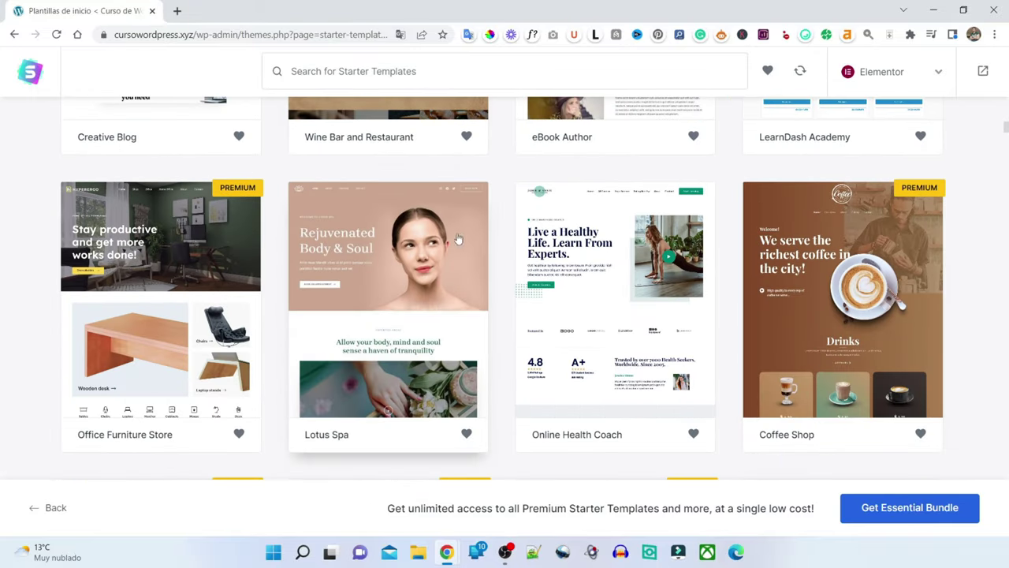
scroll(457, 239, "down", 4)
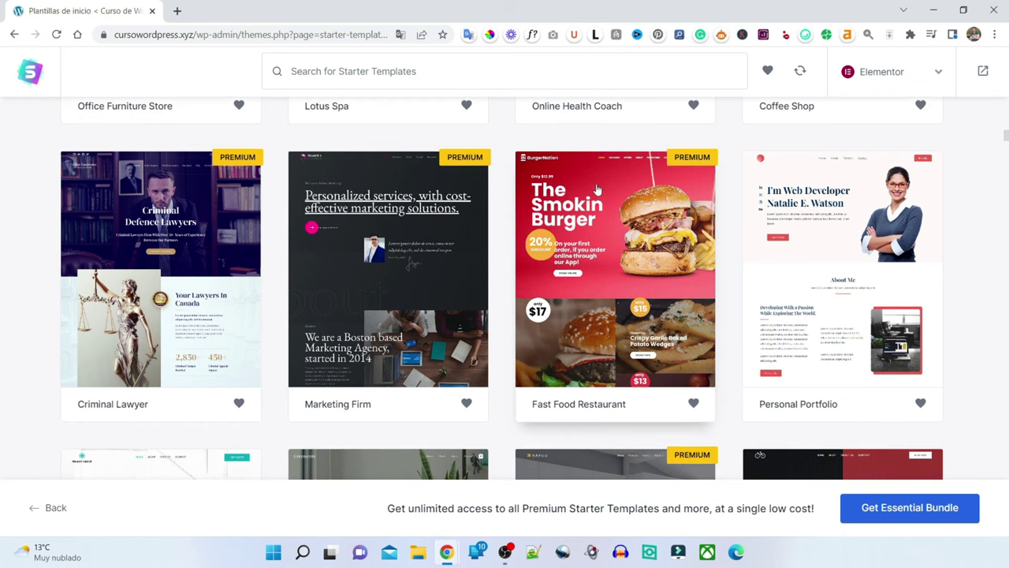
scroll(550, 263, "down", 1)
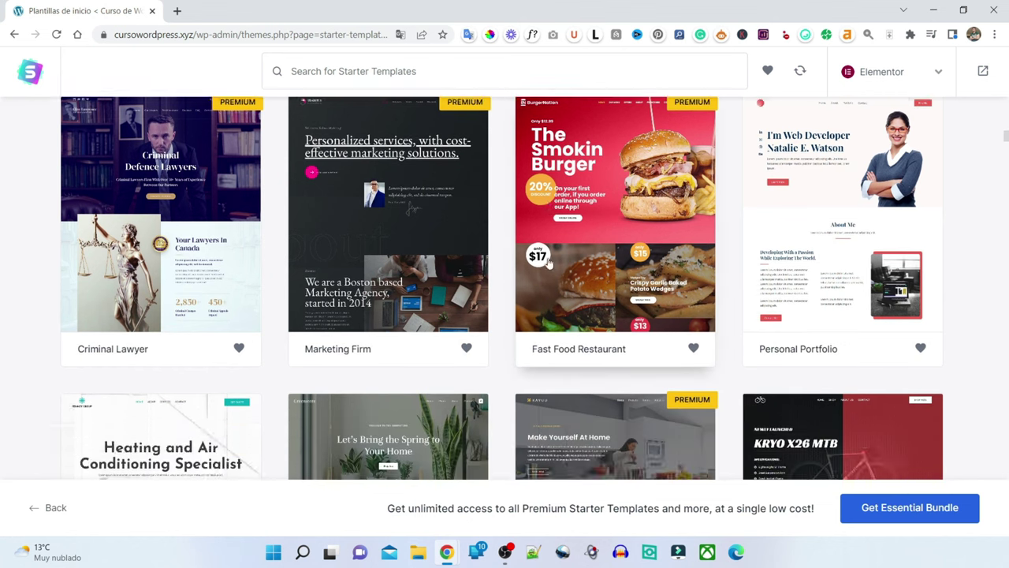
scroll(550, 262, "down", 3)
scroll(276, 232, "down", 2)
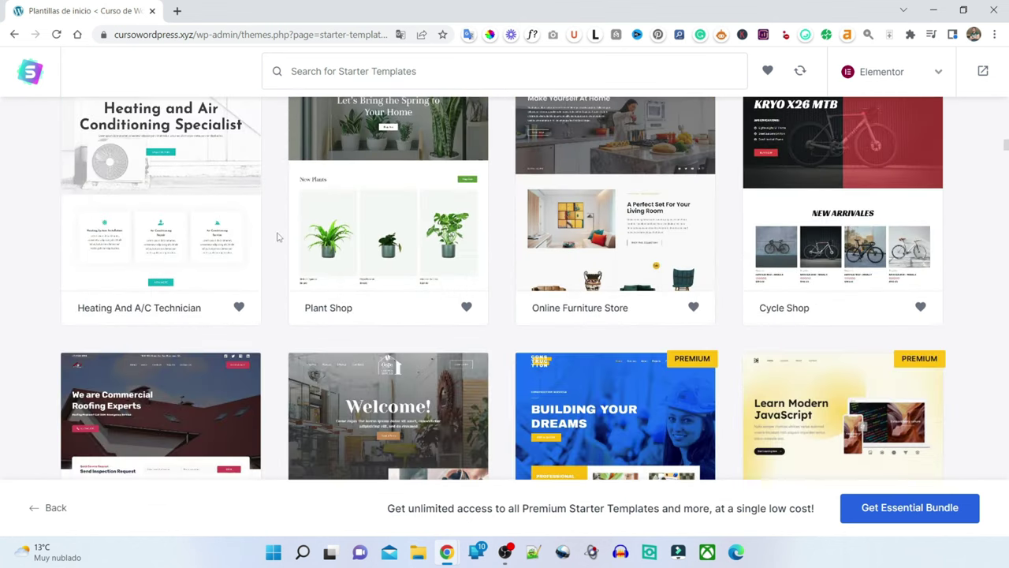
scroll(277, 237, "down", 11)
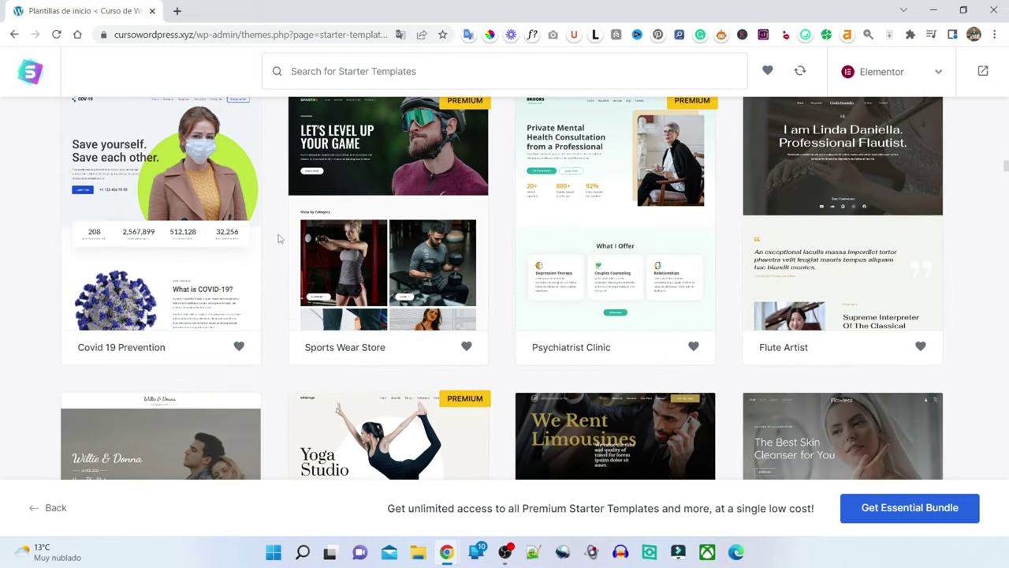
scroll(277, 236, "down", 4)
scroll(277, 234, "up", 15)
scroll(568, 122, "down", 3)
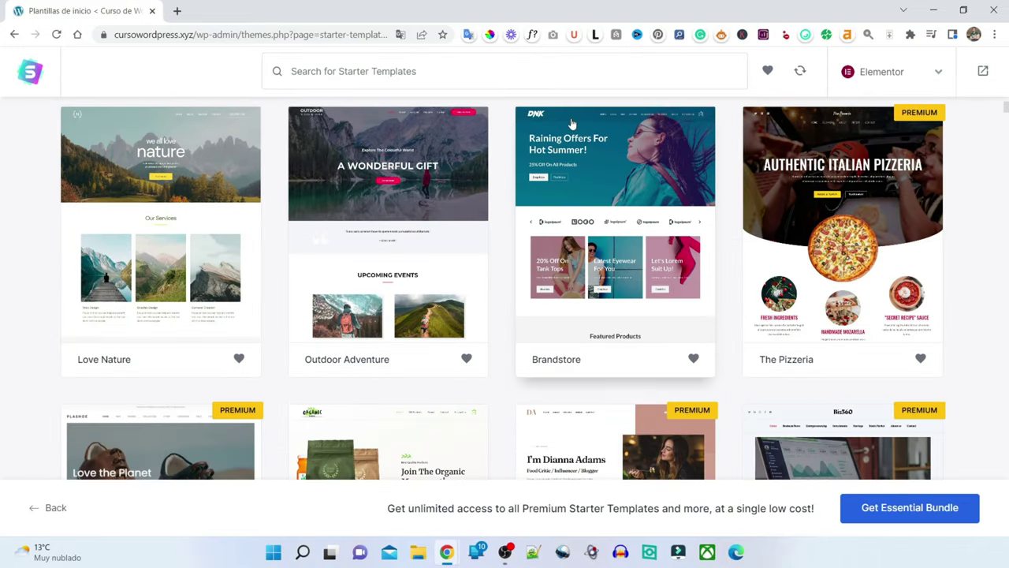
scroll(354, 173, "up", 1)
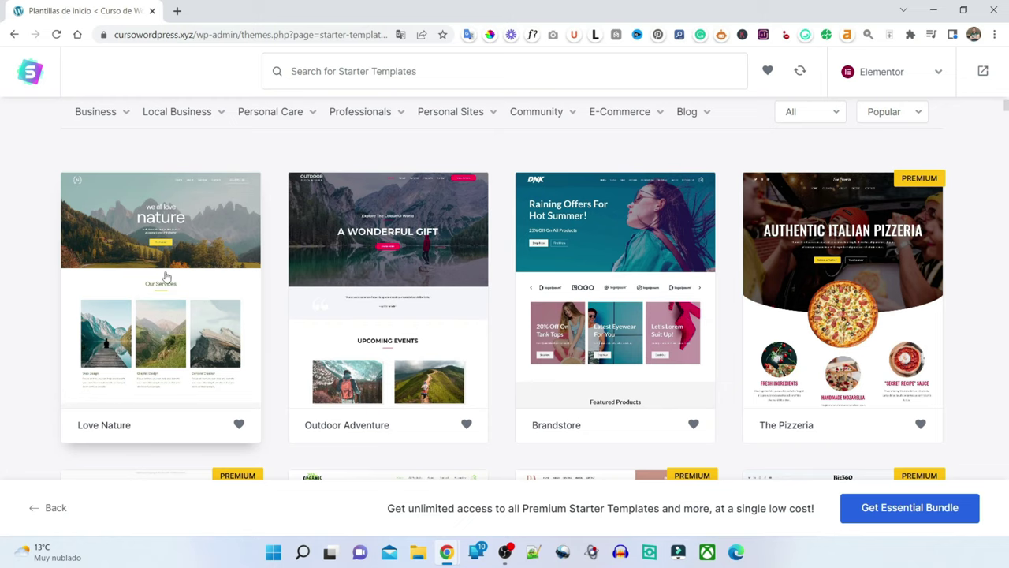
- Select the Love Nature template and scroll through its full-page preview
left_click(197, 286)
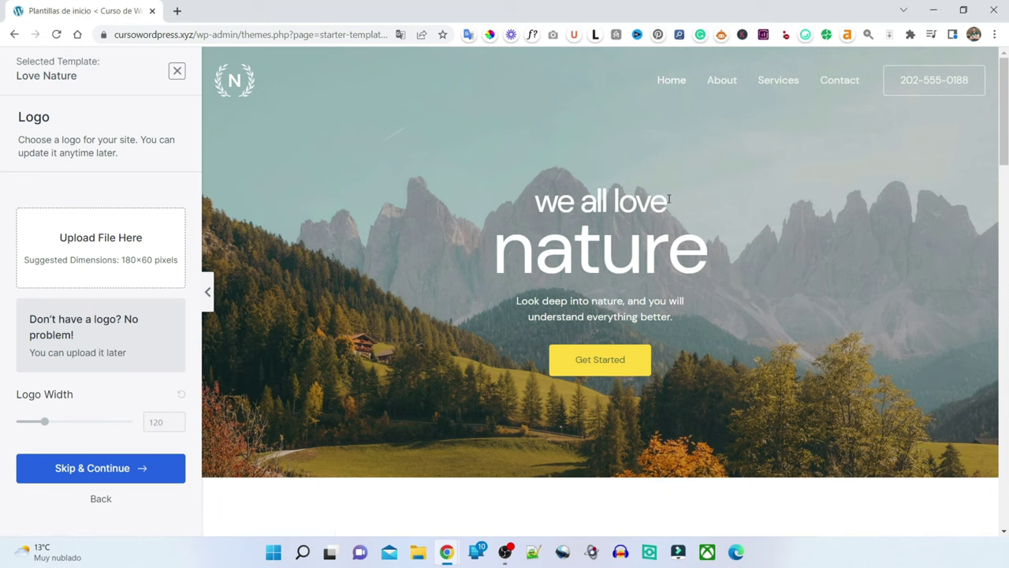
scroll(667, 201, "down", 10)
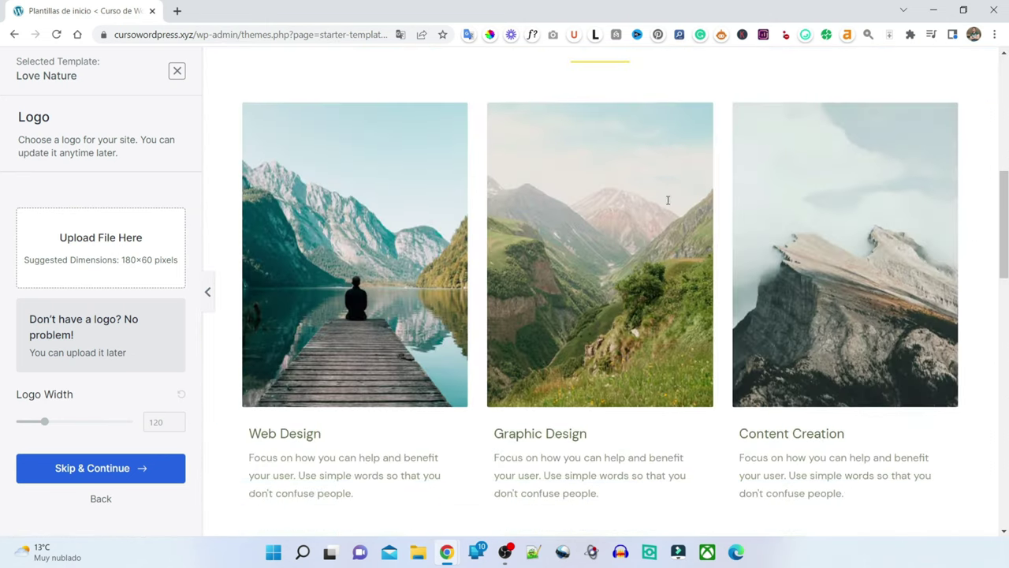
scroll(667, 195, "down", 8)
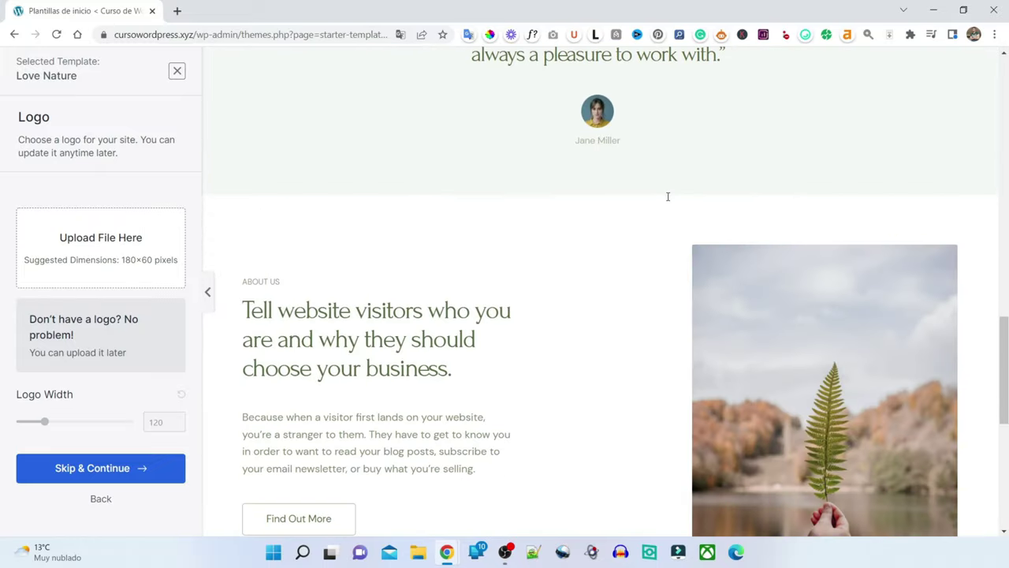
scroll(667, 197, "down", 3)
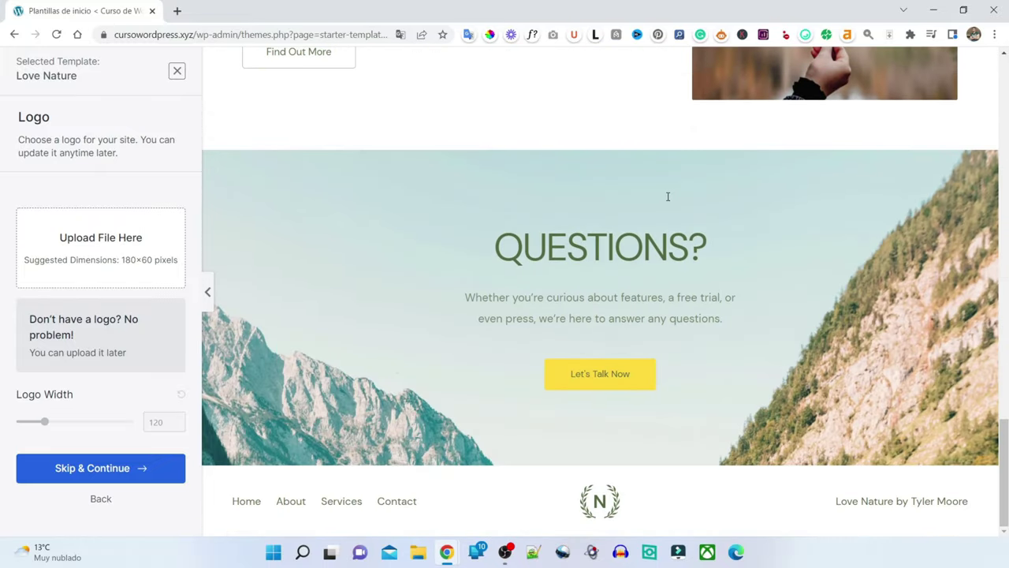
scroll(710, 298, "up", 5)
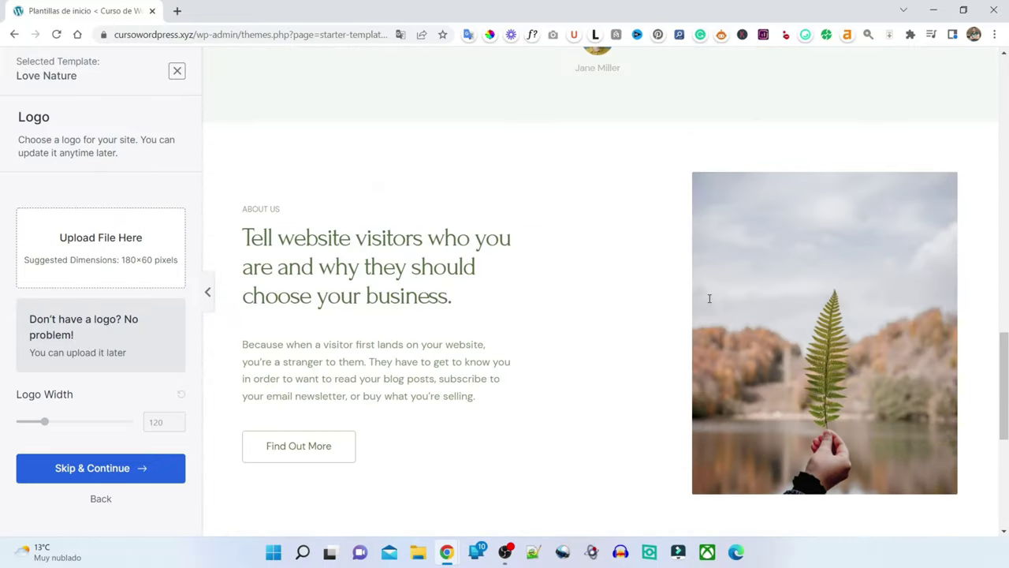
scroll(710, 298, "up", 10)
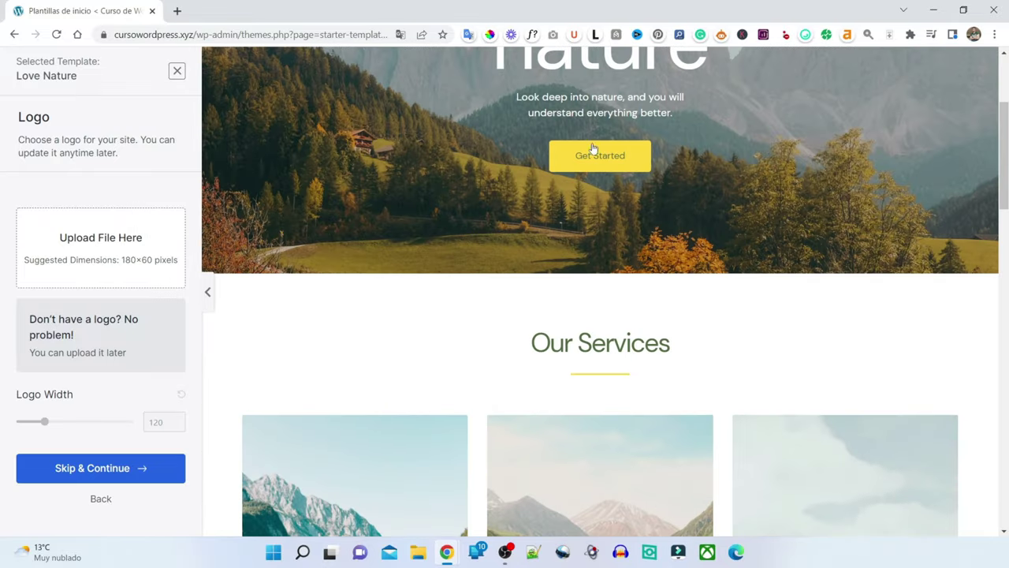
scroll(563, 244, "up", 3)
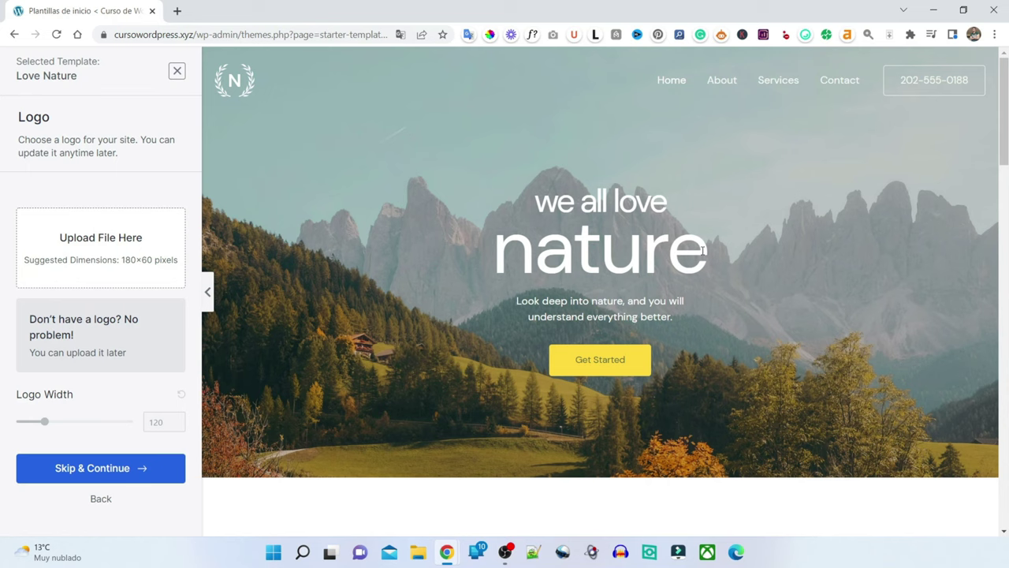
scroll(426, 225, "down", 10)
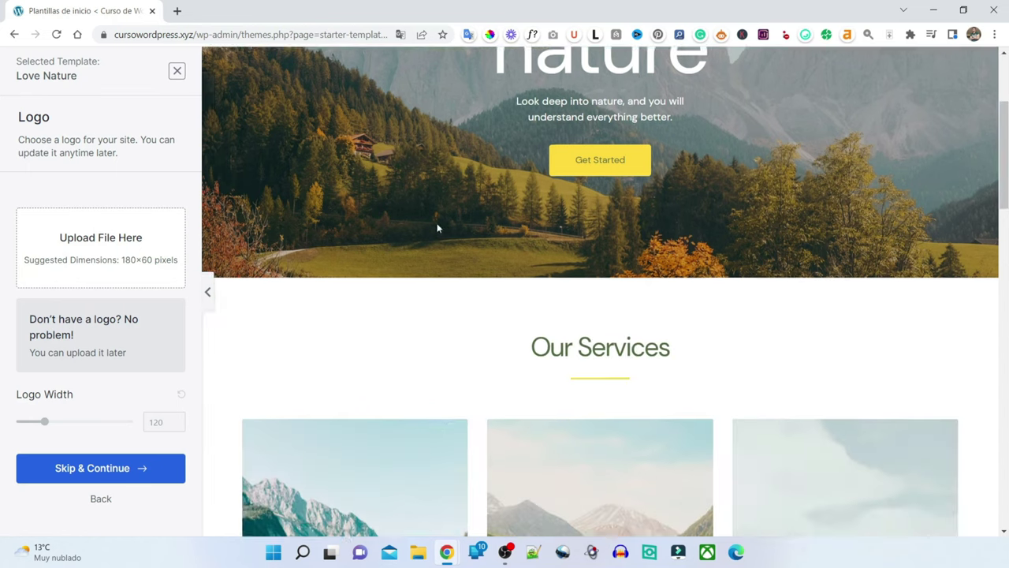
scroll(438, 228, "down", 10)
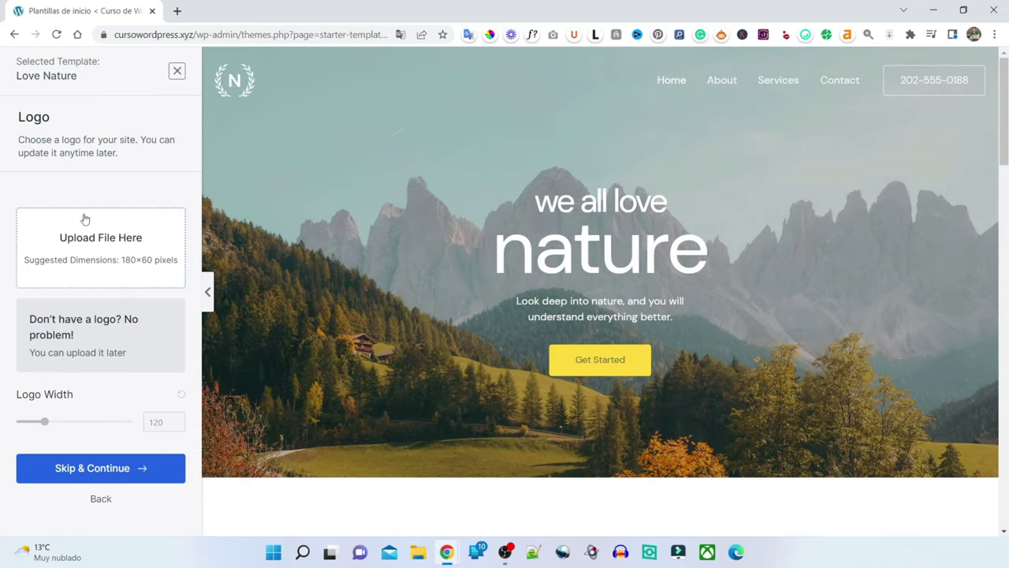
scroll(372, 289, "down", 1)
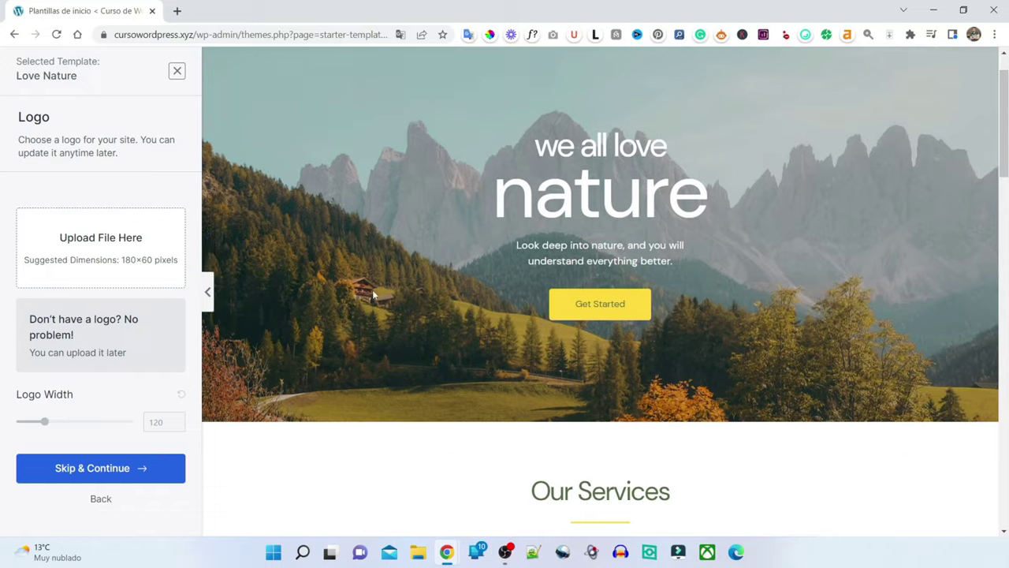
scroll(372, 289, "up", 1)
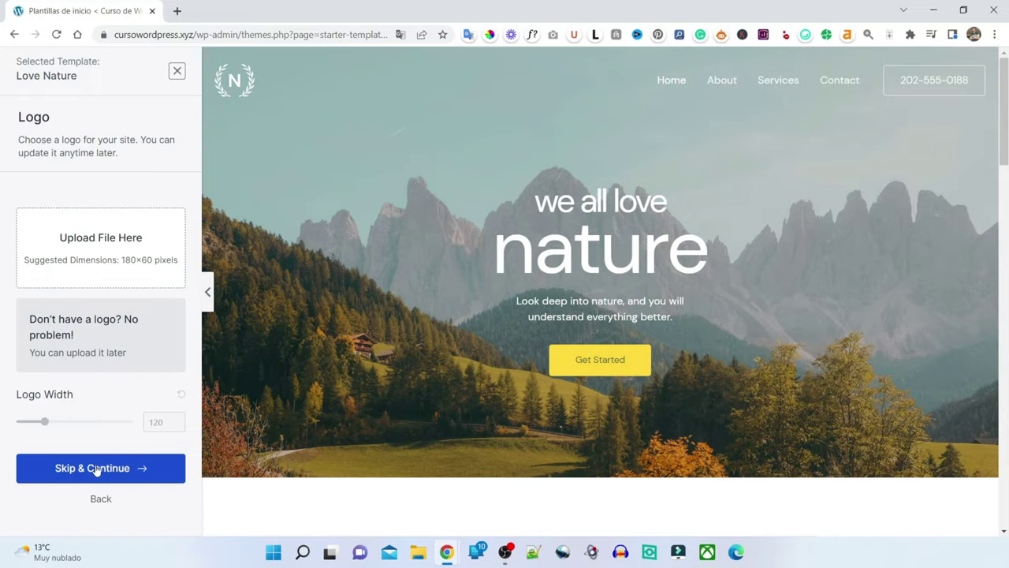
left_click(148, 471)
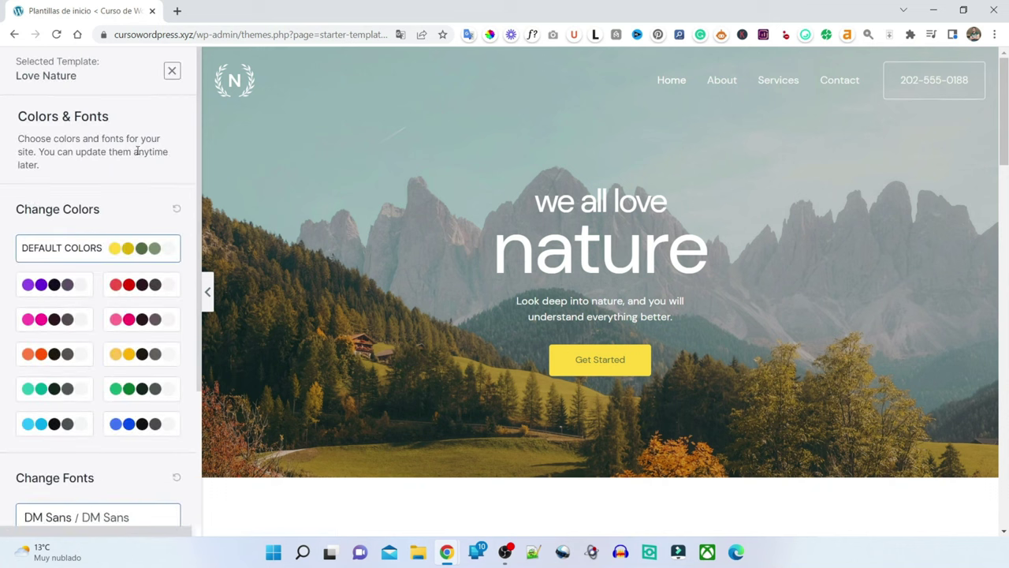
scroll(78, 163, "down", 3)
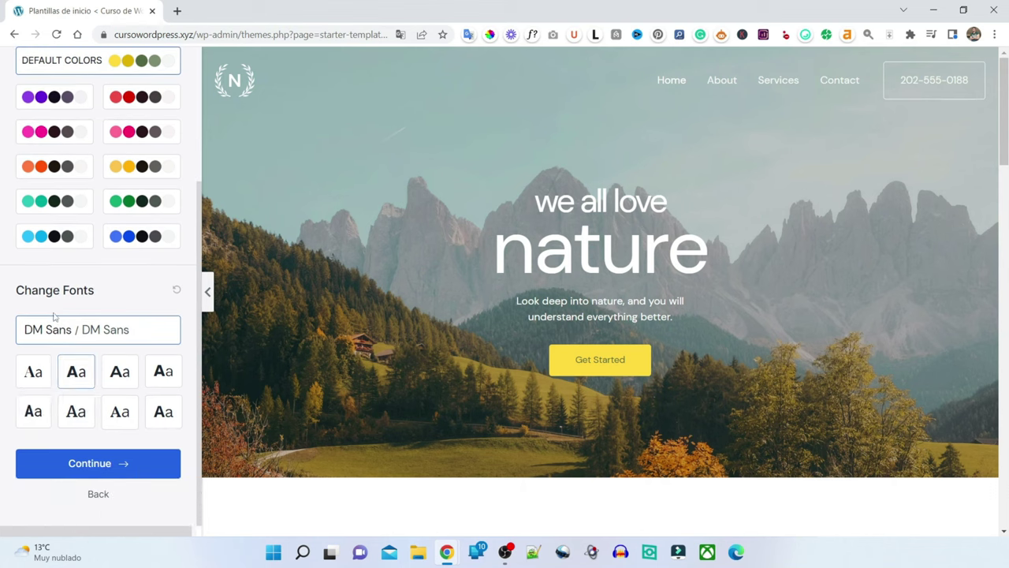
scroll(110, 201, "up", 2)
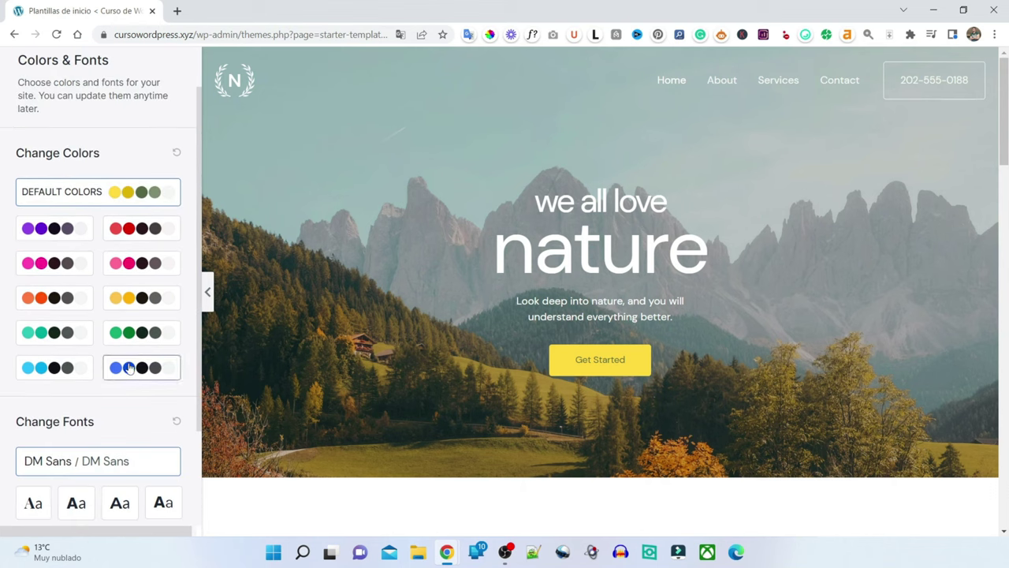
left_click(131, 368)
left_click(136, 194)
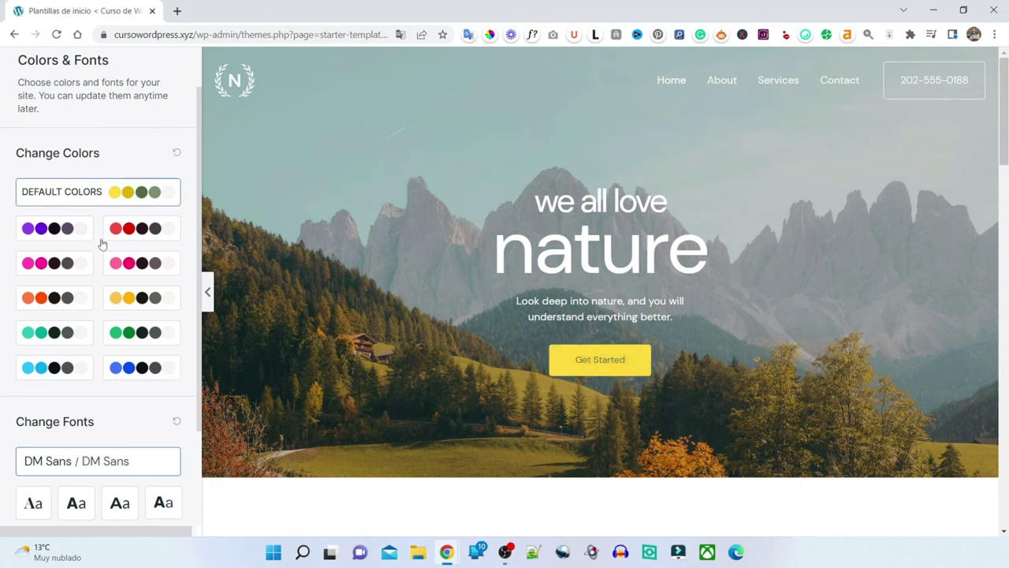
left_click(33, 268)
left_click(124, 192)
scroll(73, 147, "down", 2)
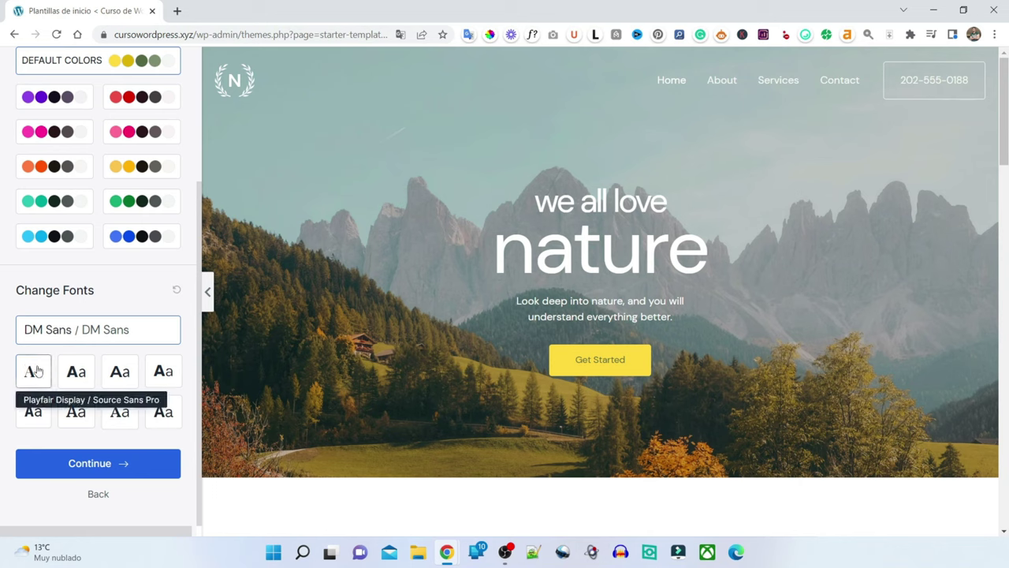
left_click(76, 373)
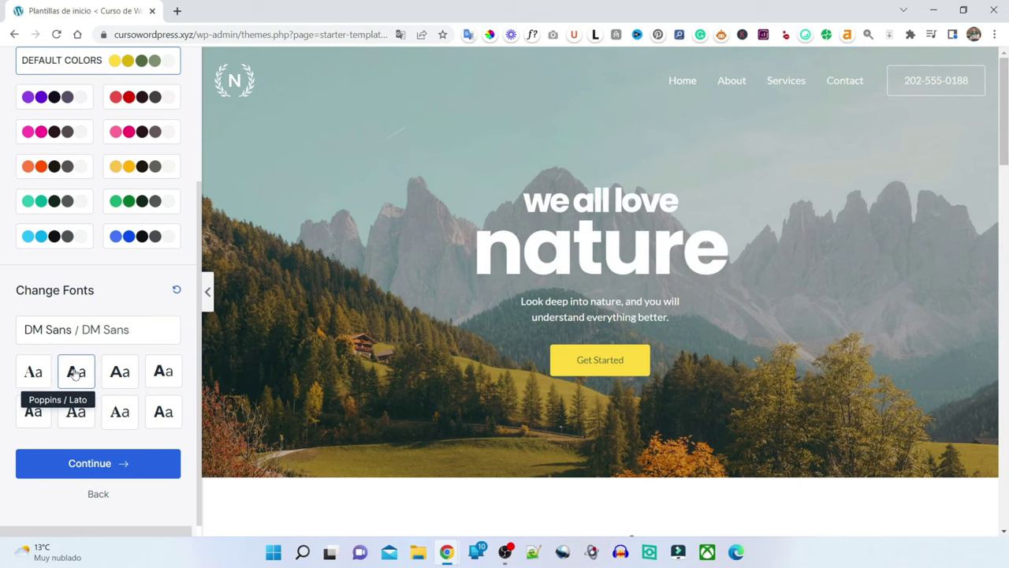
left_click(116, 373)
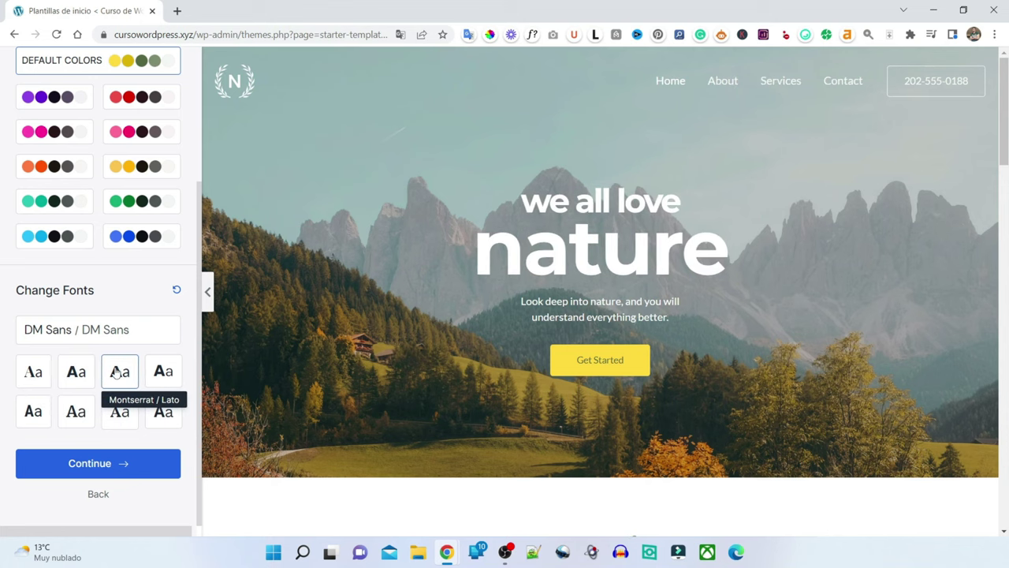
left_click(163, 374)
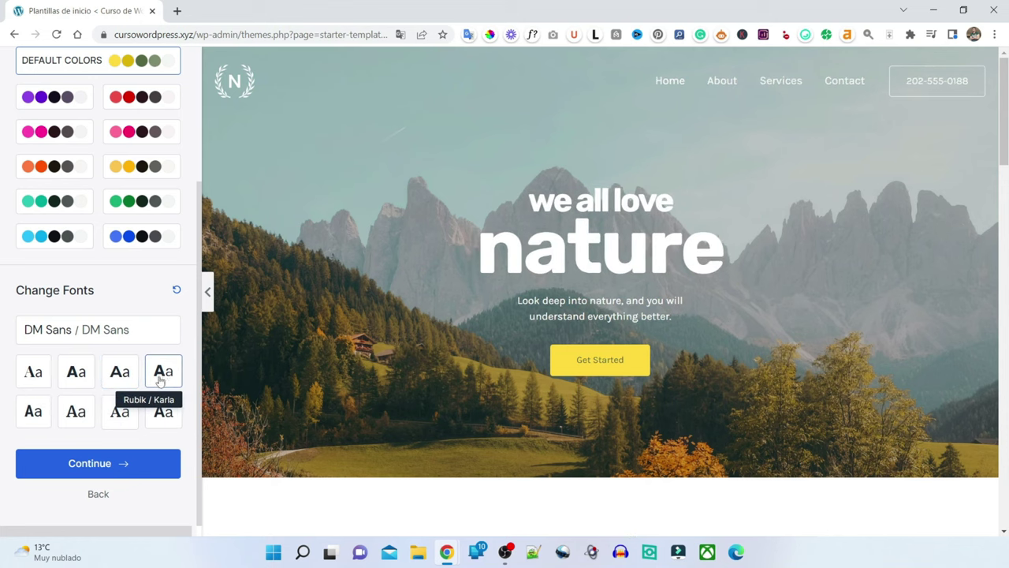
left_click(165, 415)
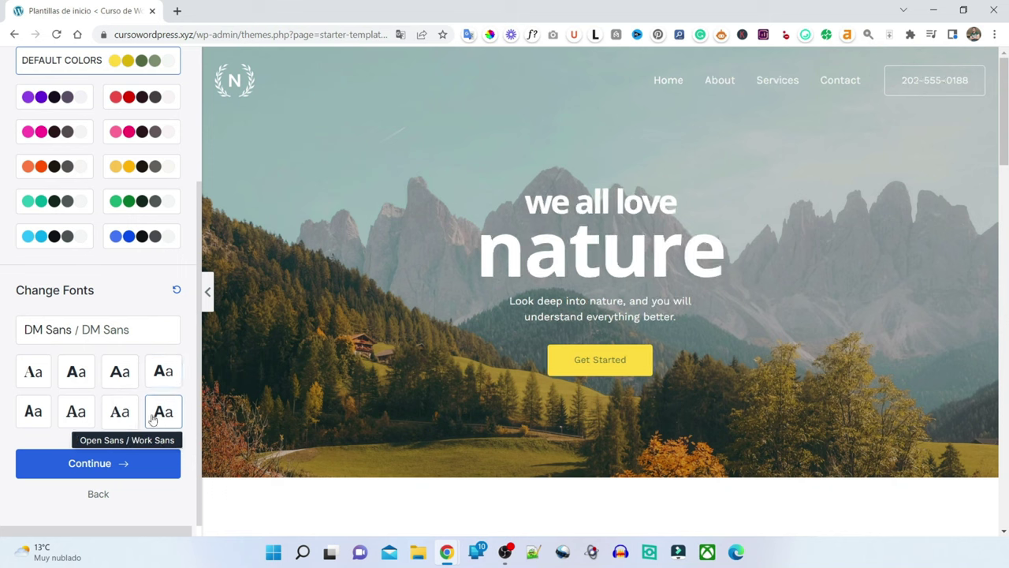
left_click(118, 415)
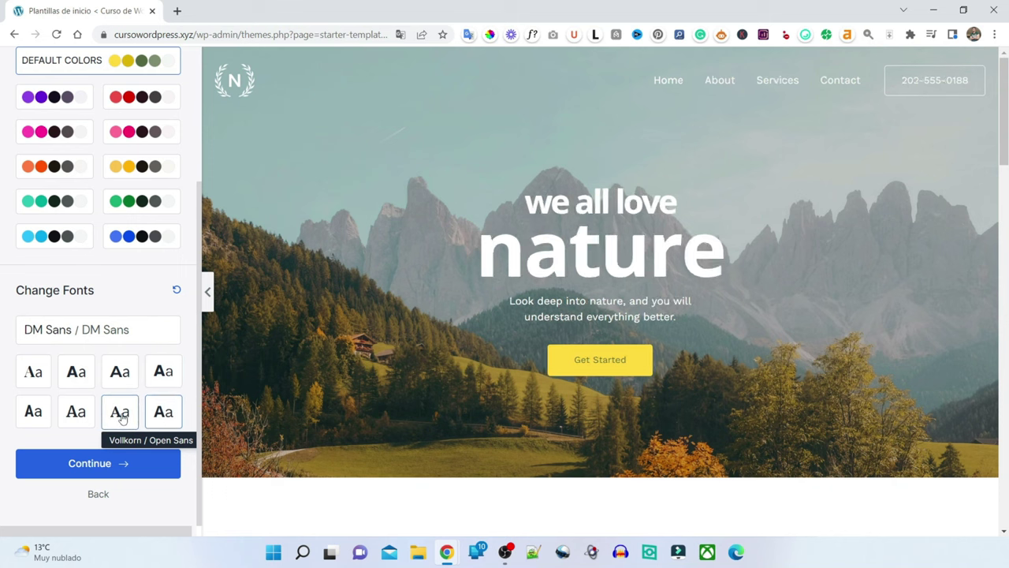
left_click(75, 411)
left_click(35, 409)
left_click(33, 371)
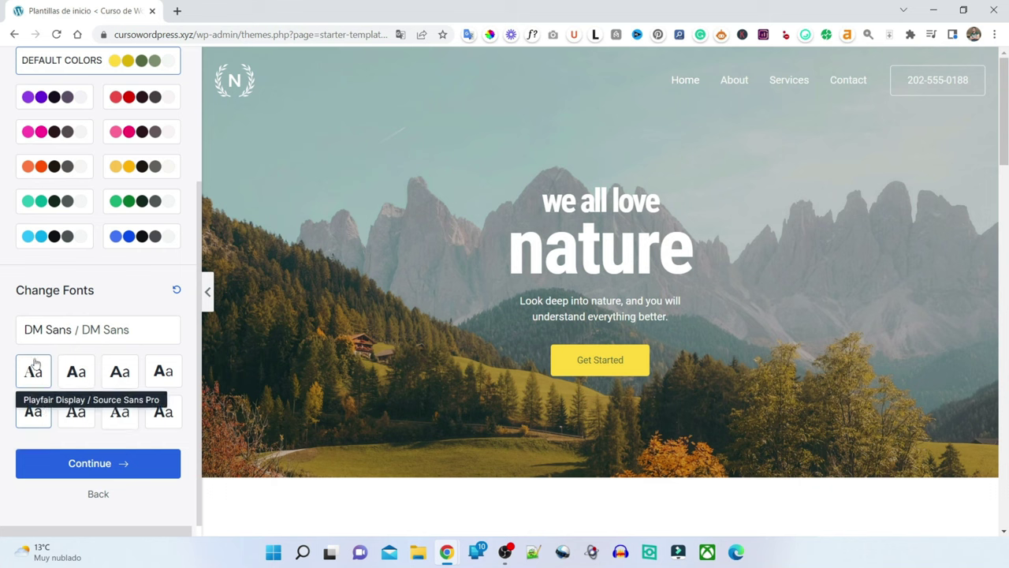
left_click(33, 371)
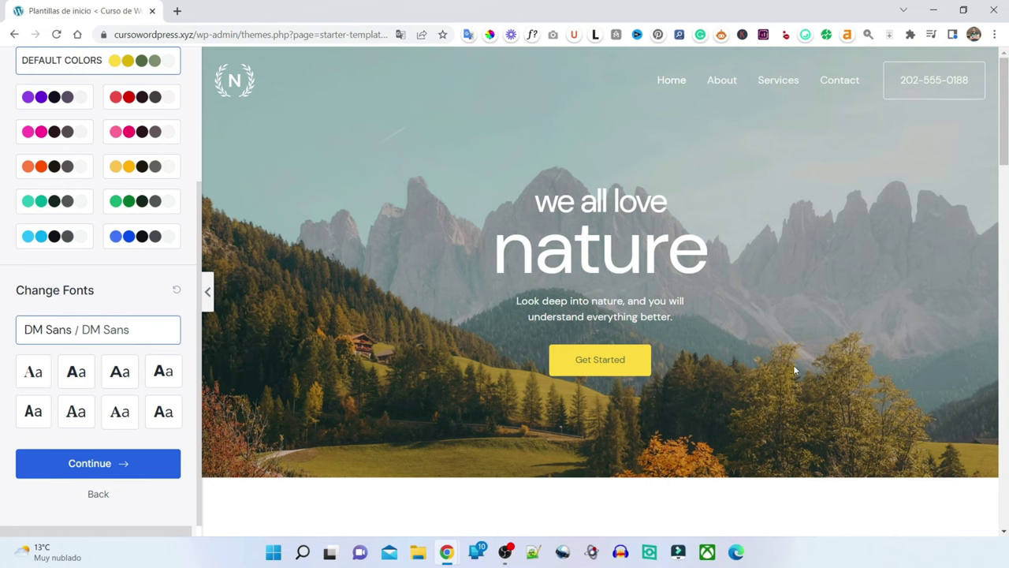
scroll(793, 364, "down", 2)
scroll(730, 326, "down", 5)
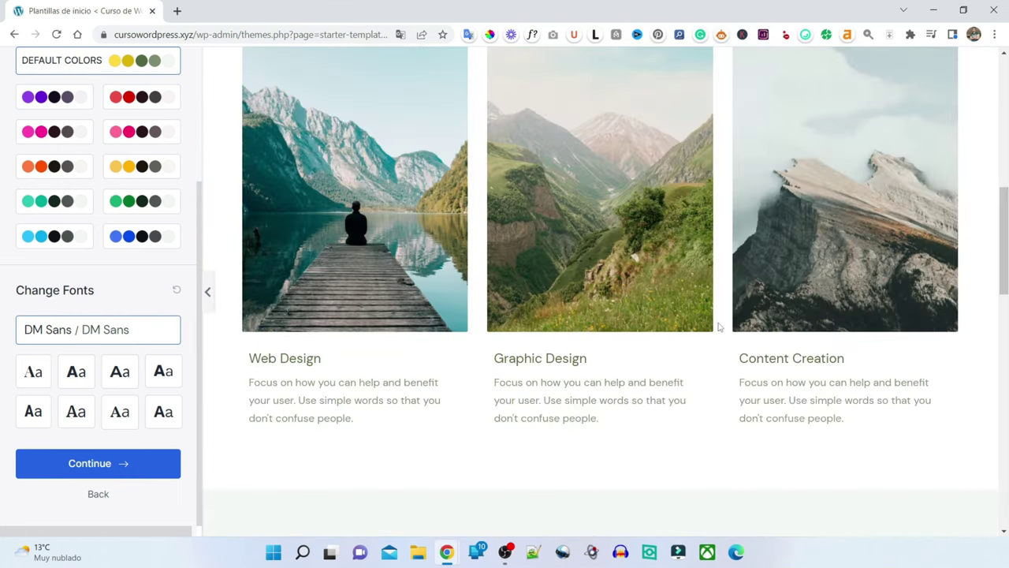
scroll(715, 331, "down", 10)
scroll(714, 334, "up", 12)
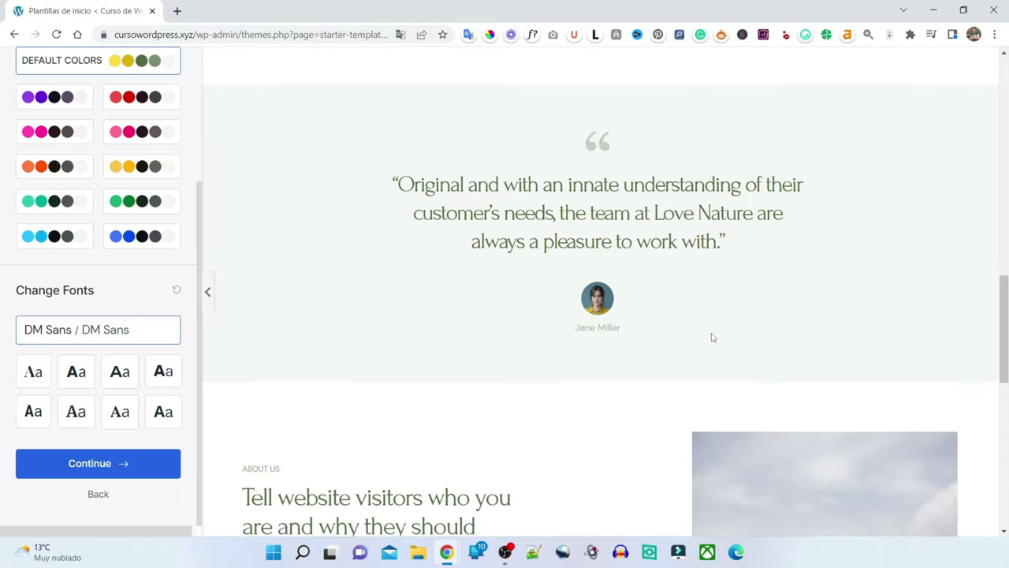
scroll(707, 335, "up", 6)
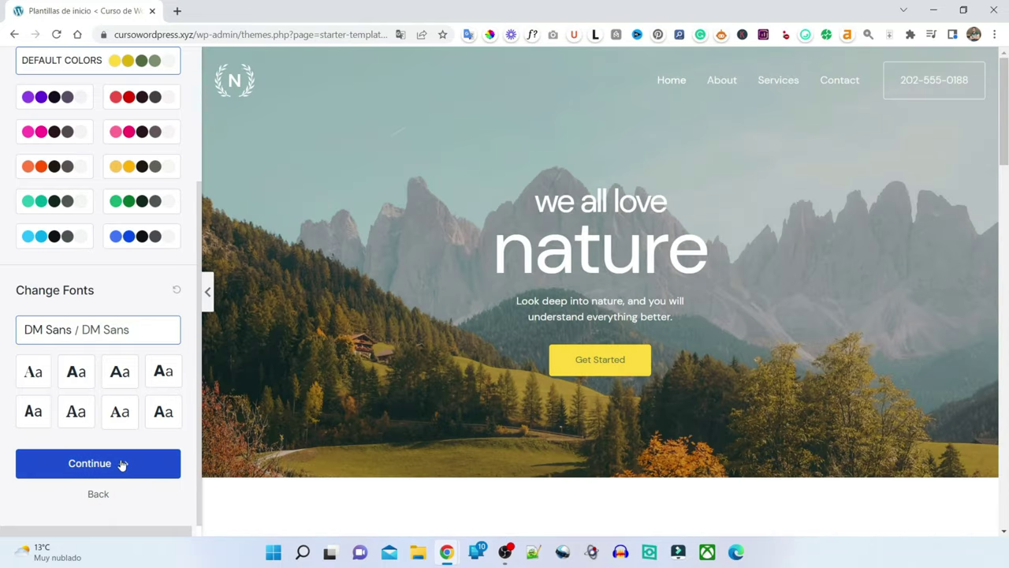
- Keep default colours and fonts, untick Share Non-Sensitive Data, and build the Love Nature site
left_click(146, 466)
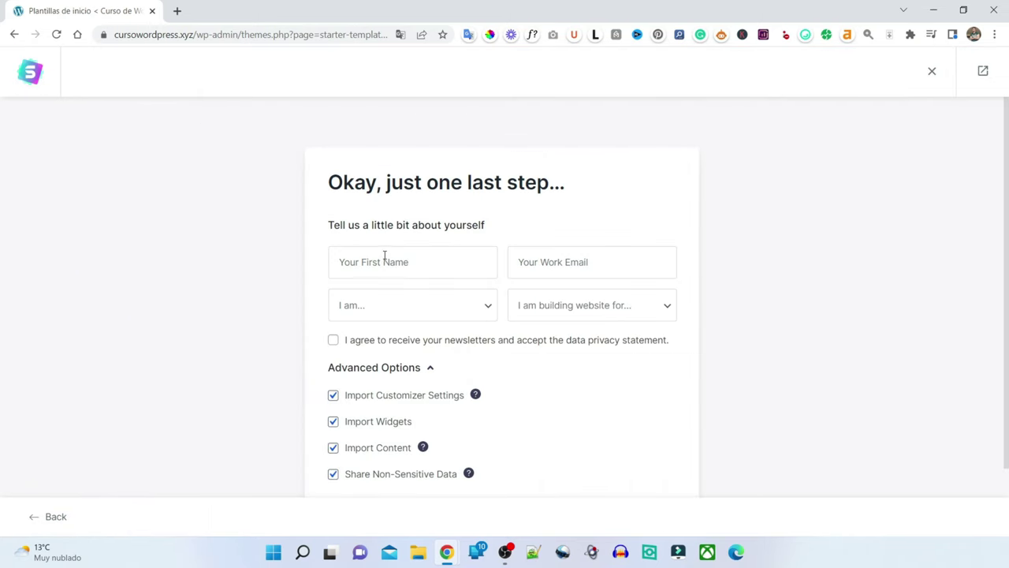
scroll(386, 255, "down", 1)
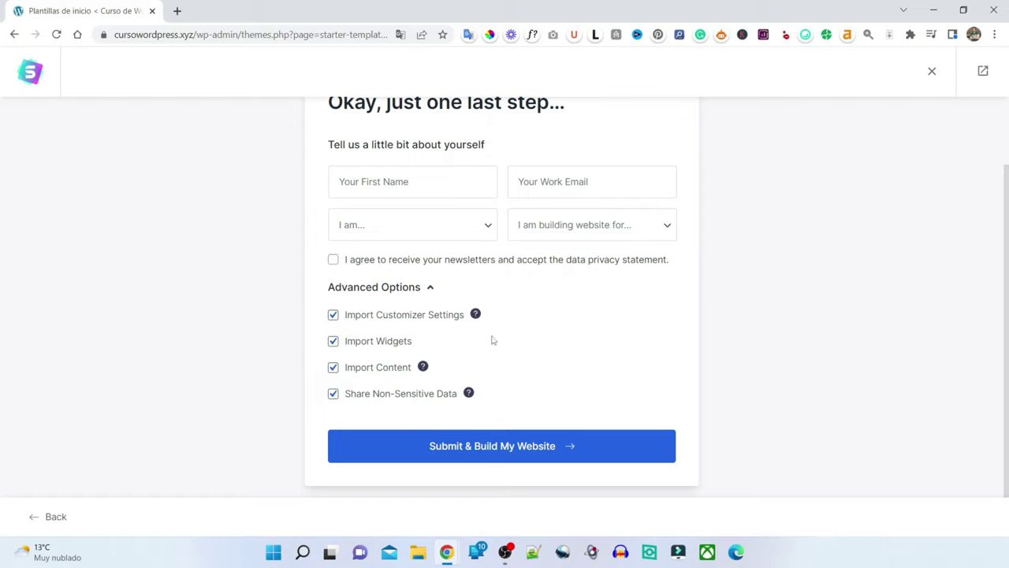
mouse_move(432, 393)
left_click(332, 394)
mouse_move(470, 397)
left_click(604, 450)
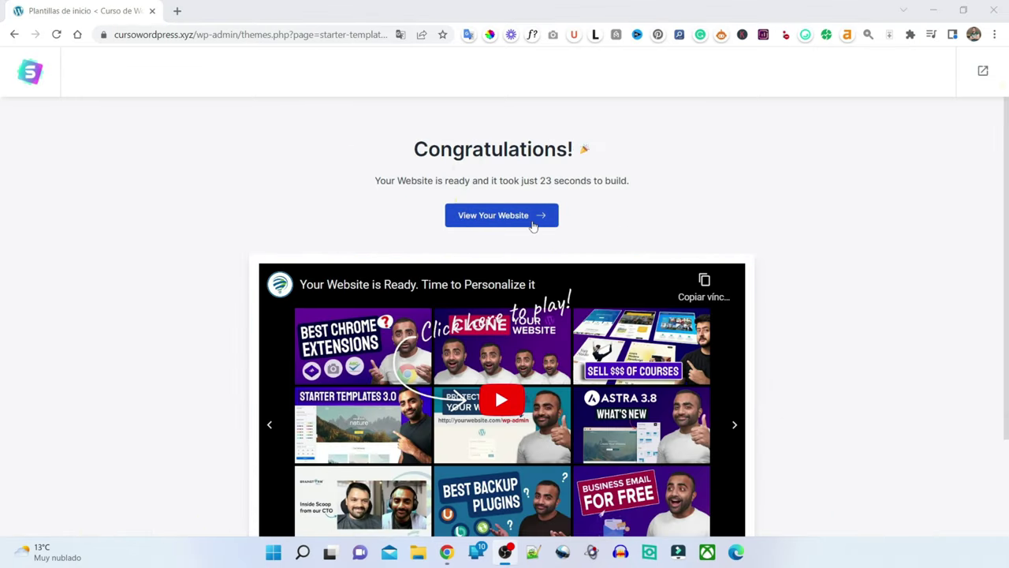
- View the new Love Nature site in a new tab, then close the Plantillas de inicio tab
left_click(530, 222)
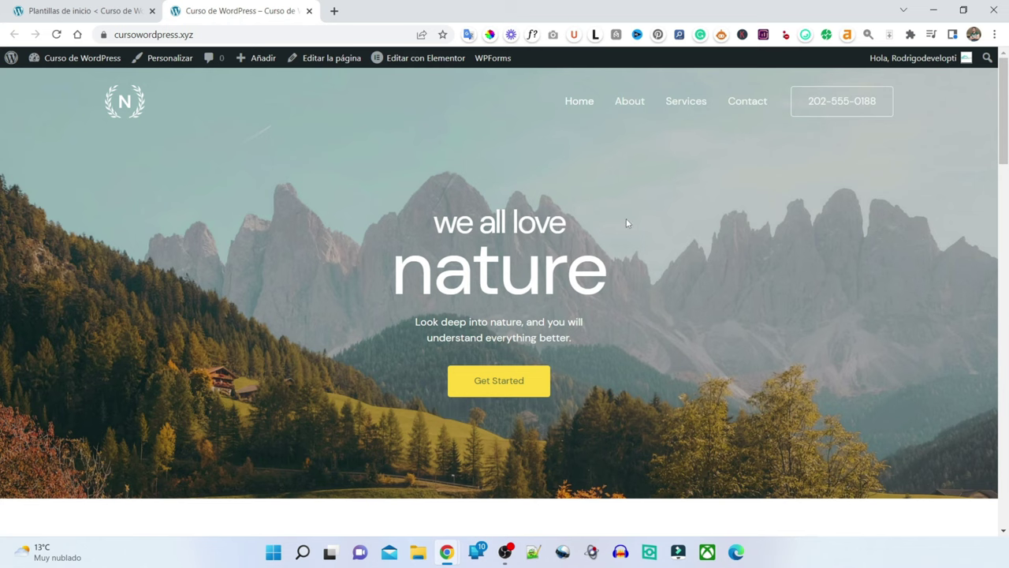
scroll(626, 224, "down", 10)
scroll(624, 224, "down", 10)
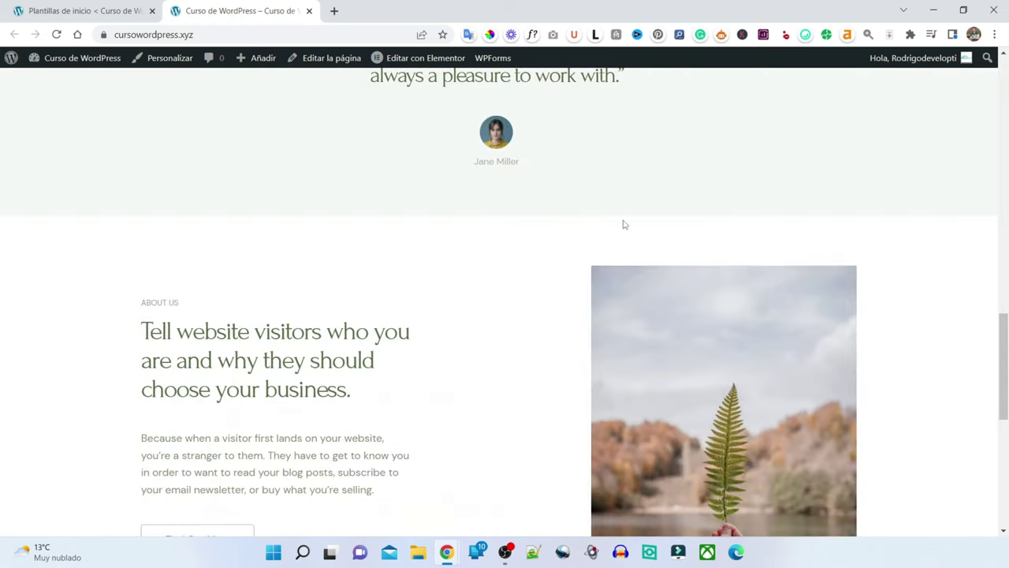
scroll(621, 227, "up", 20)
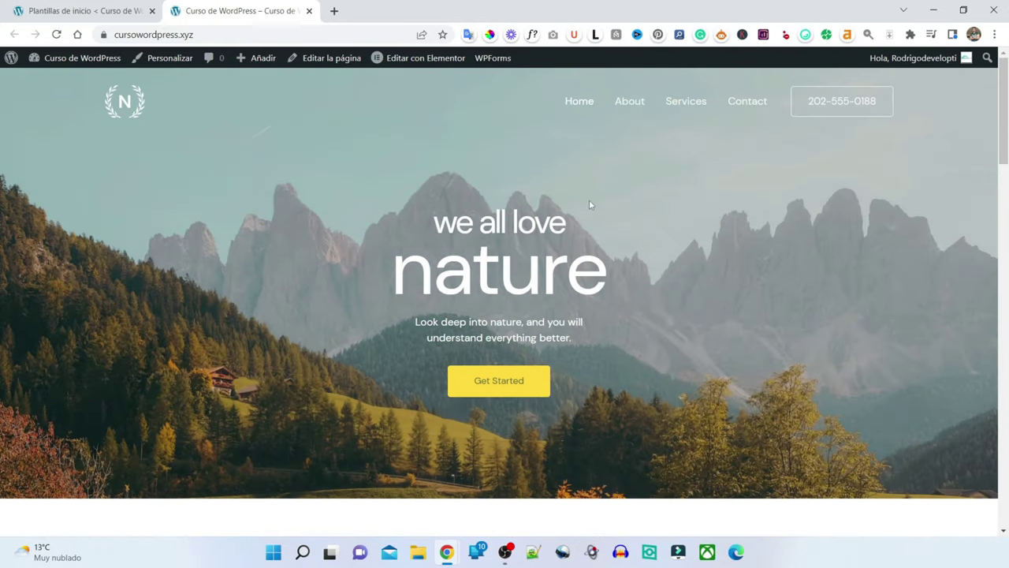
key("ctrl+w")
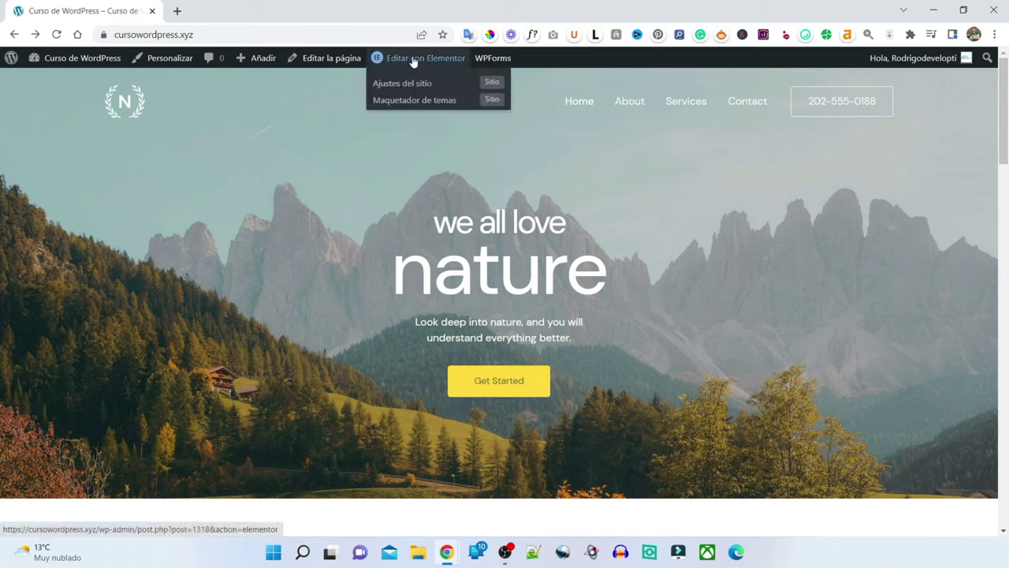
- Open the Home page via Editar la página and dismiss the Bienvenido al editor de bloques tour
mouse_move(386, 61)
left_click(304, 63)
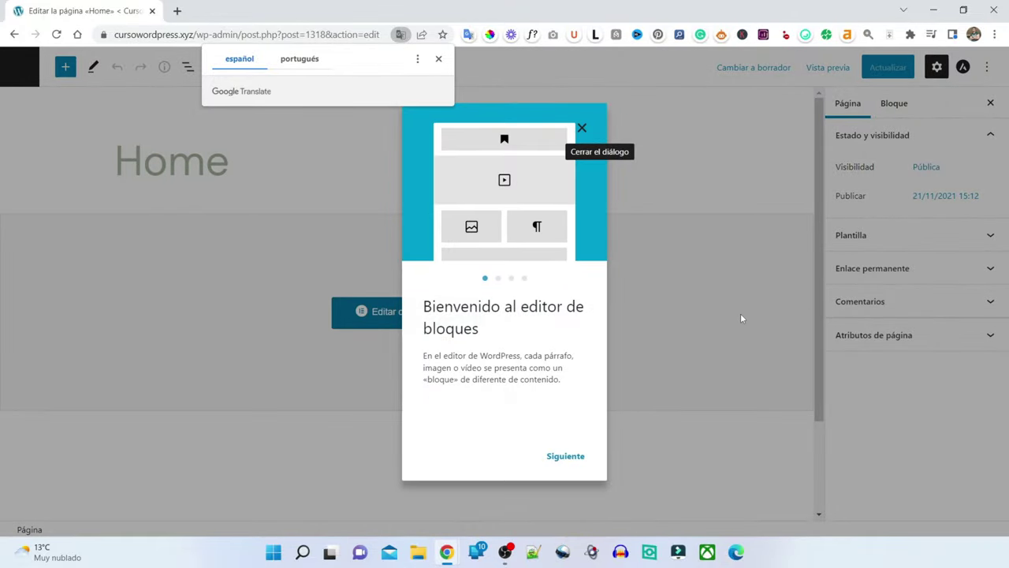
left_click(581, 127)
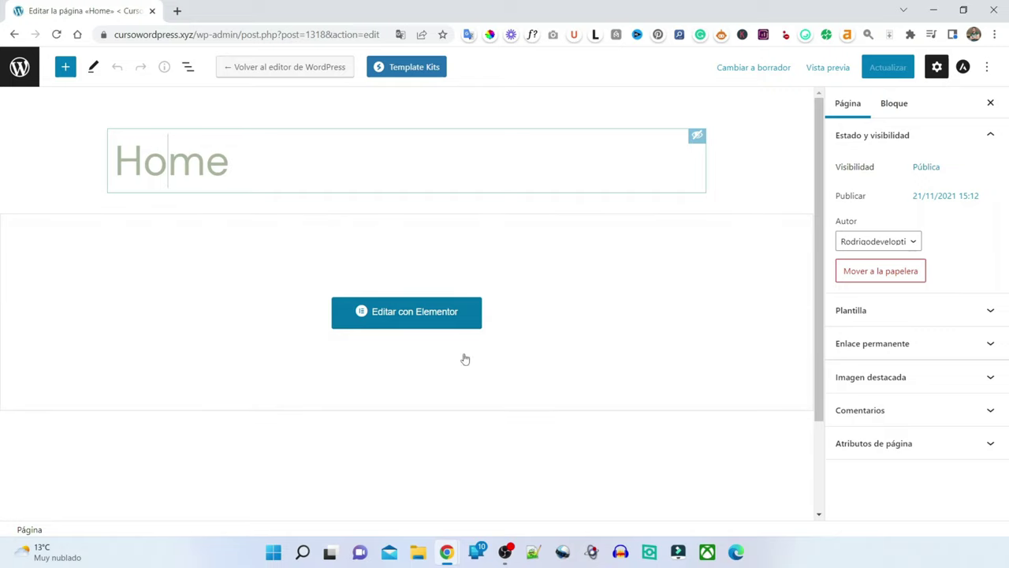
scroll(337, 258, "down", 2)
scroll(337, 258, "up", 2)
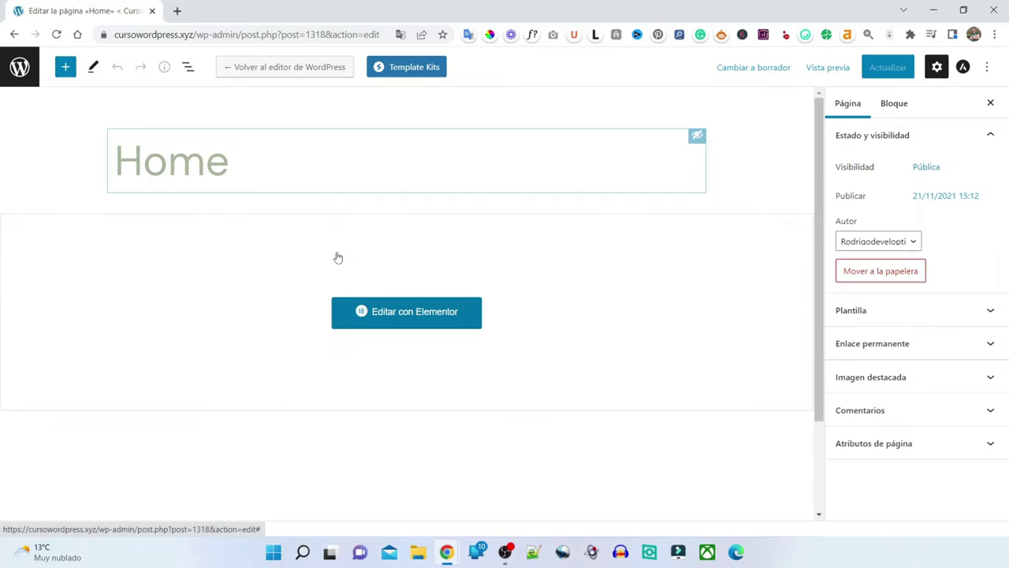
- Open the Home page in Elementor and retitle the 'nature' heading to 'Curso de WordPress'
left_click(417, 321)
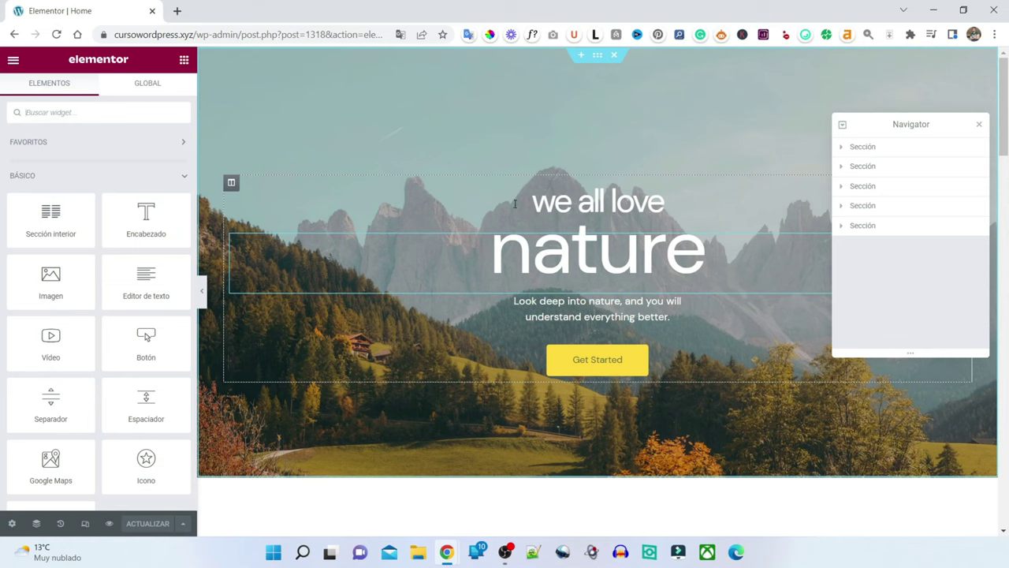
left_click(570, 260)
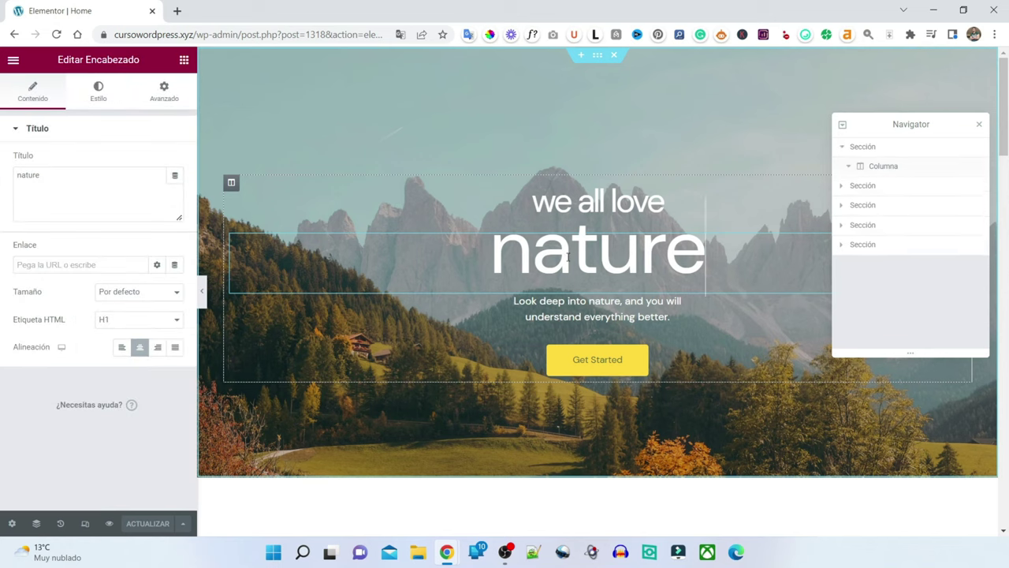
left_click(604, 204)
left_click(688, 256)
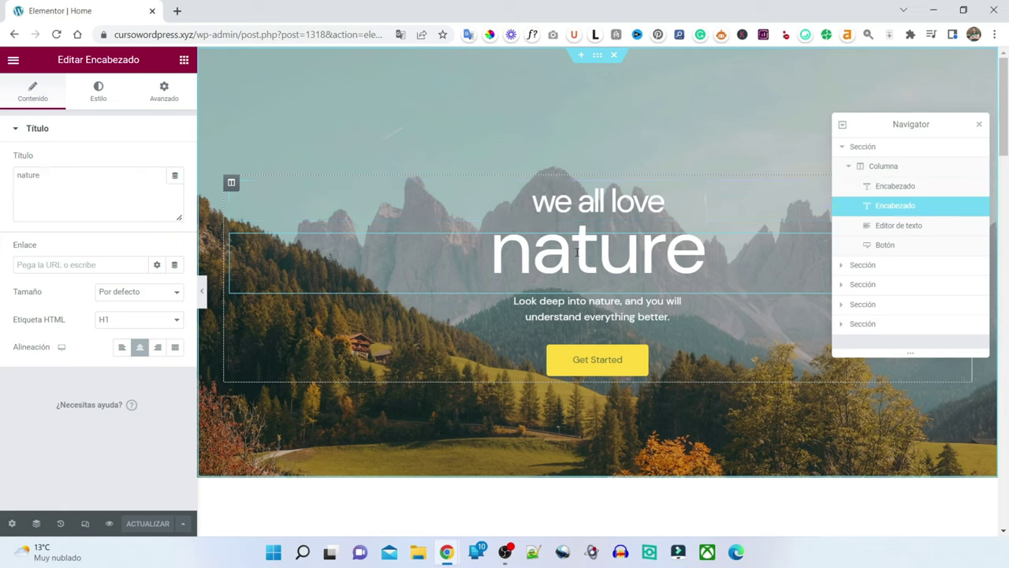
key("BackSpace")
key("BackSpace")
key("BackSpace")
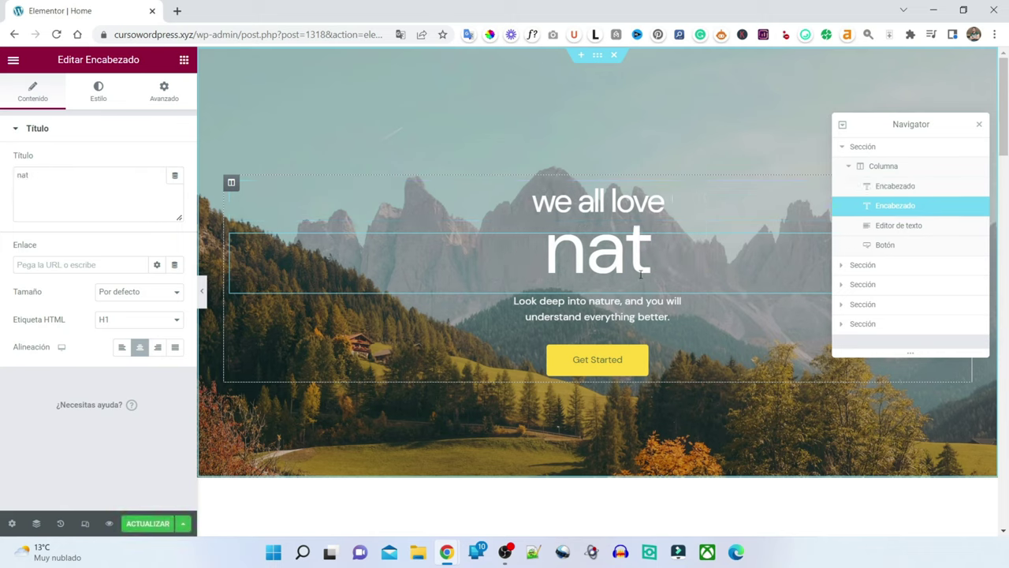
type("ffdfg")
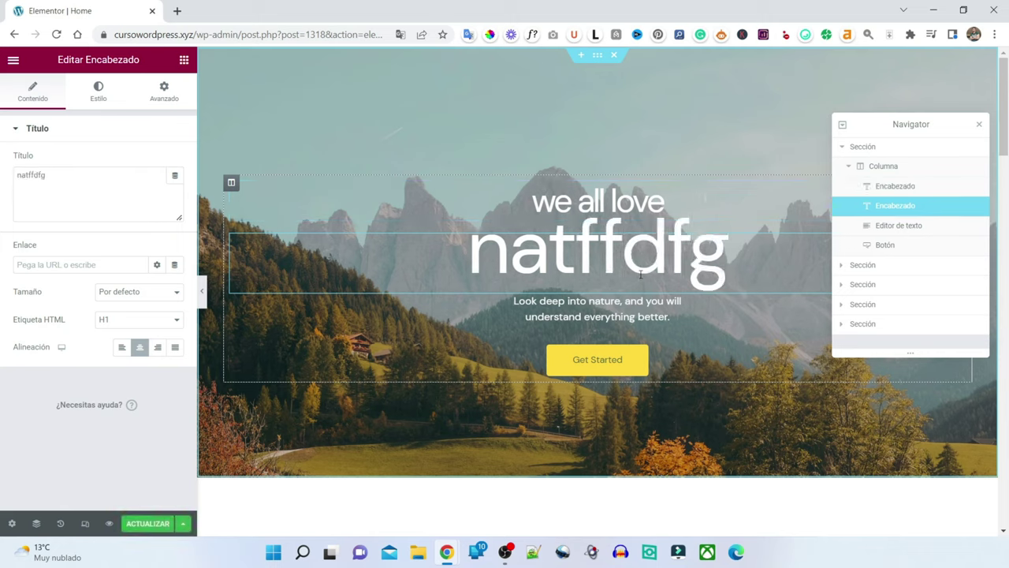
key("BackSpace")
key("BackSpace")
key("BackSpace")
key("BackSpace")
key("BackSpace")
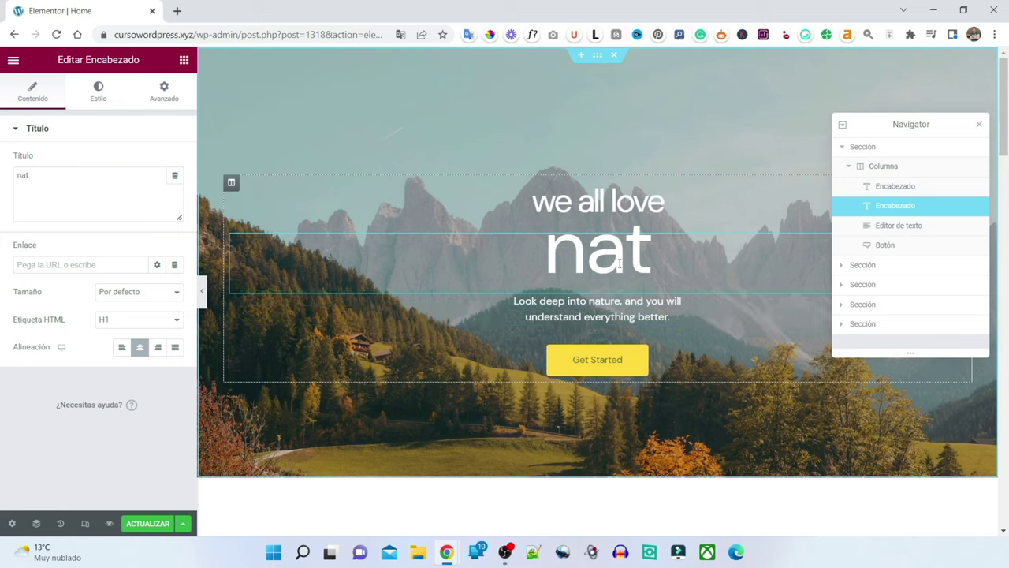
left_click(638, 198)
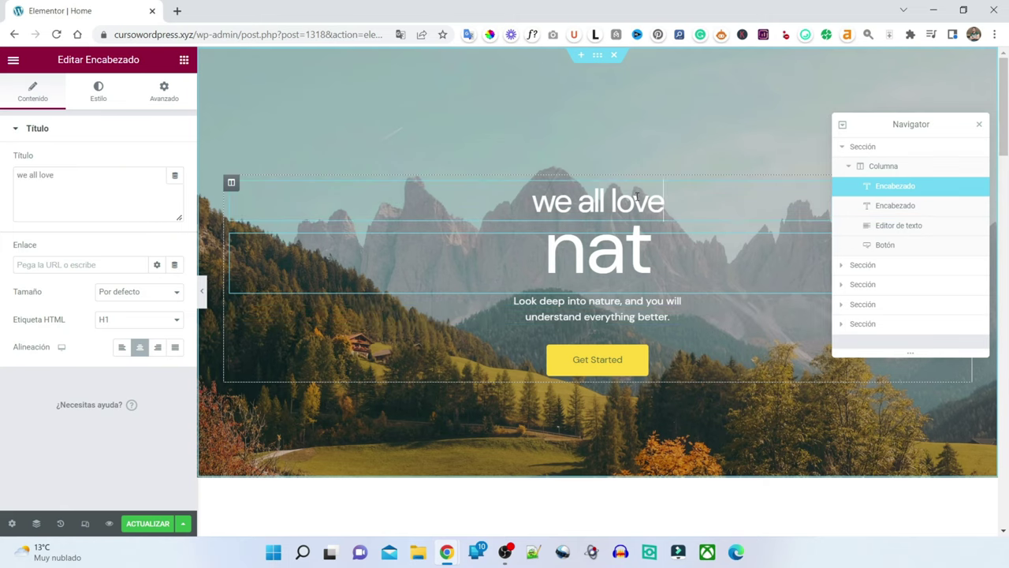
left_click(602, 264)
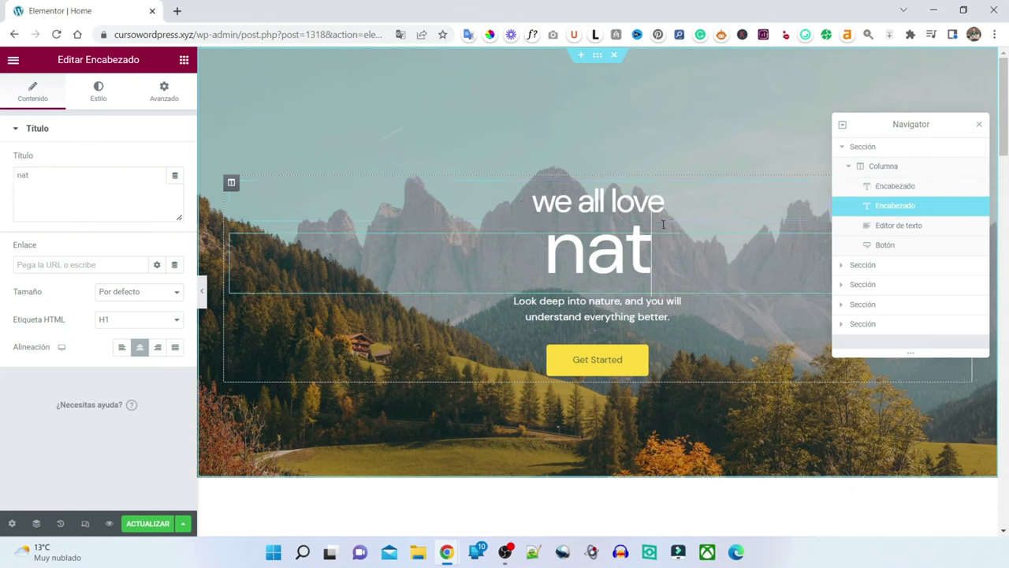
key("BackSpace")
key("BackSpace")
key("BackSpace")
type("C")
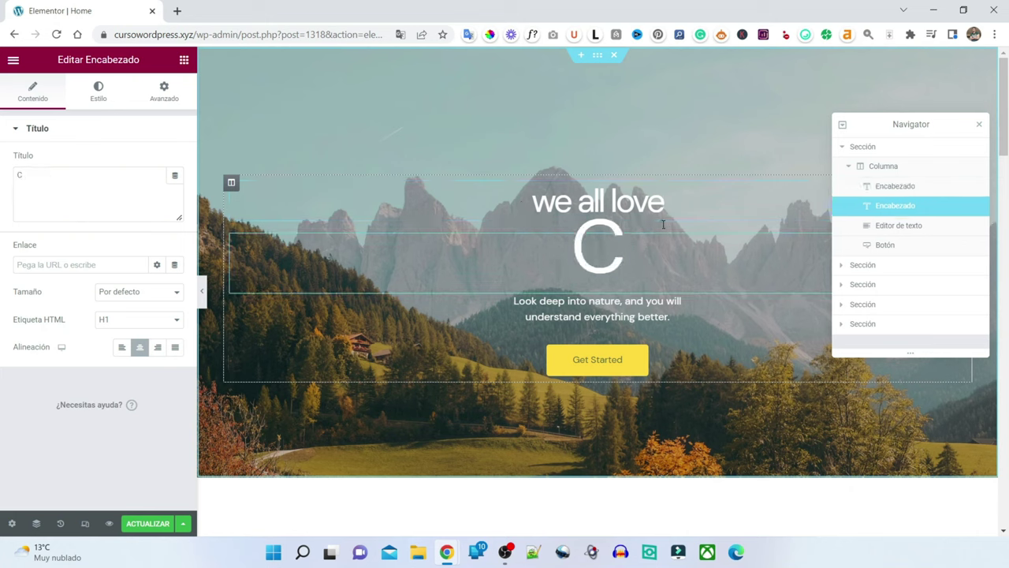
type("urso de Wo")
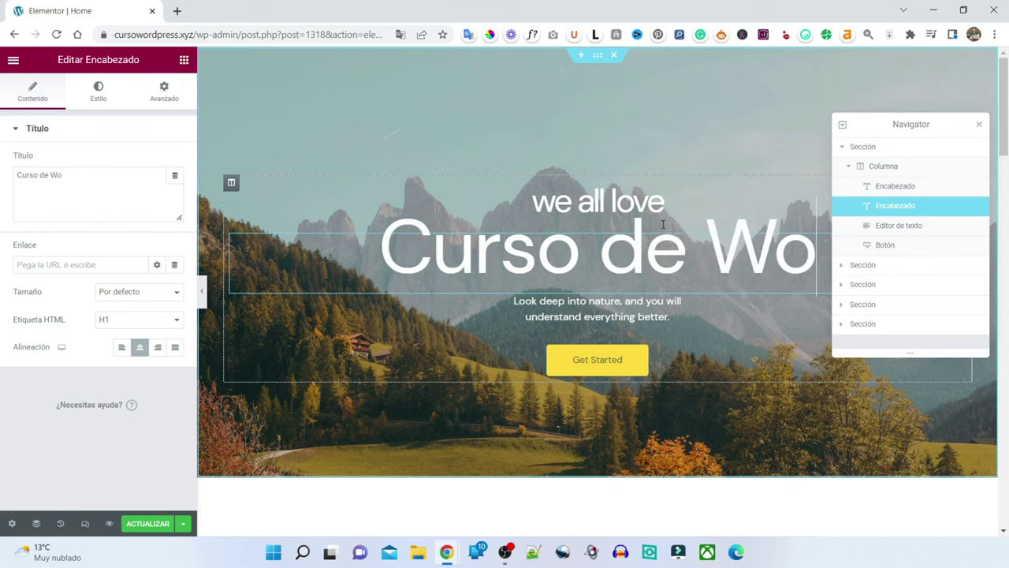
type("rdPress")
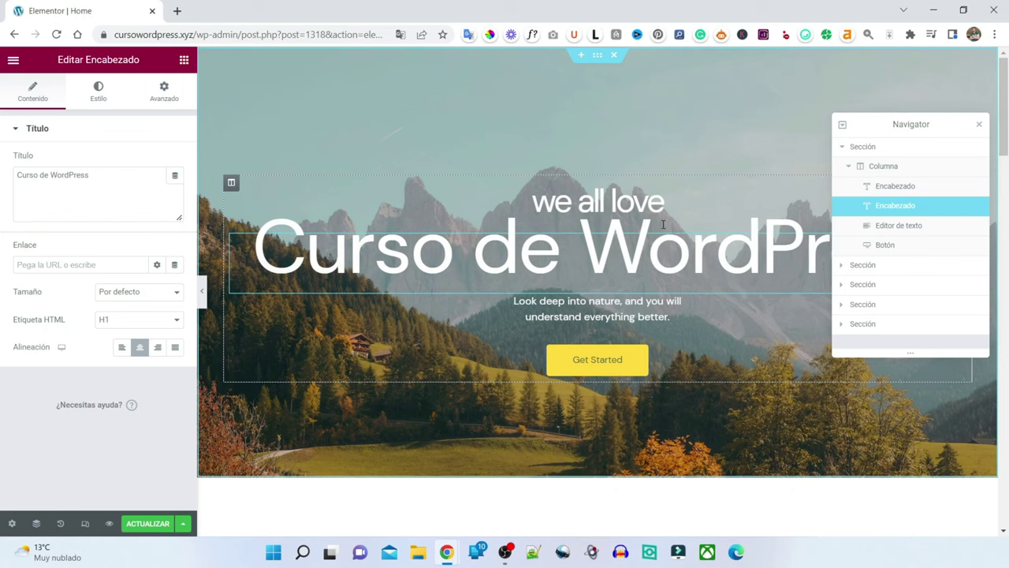
- Change the 'we all love' heading to 'Bienvenidos', close the Navigator, and save with ACTUALIZAR
left_click(564, 185)
key("BackSpace")
key("BackSpace")
key("BackSpace")
key("BackSpace")
key("BackSpace")
key("BackSpace")
key("BackSpace")
key("BackSpace")
key("BackSpace")
key("BackSpace")
key("BackSpace")
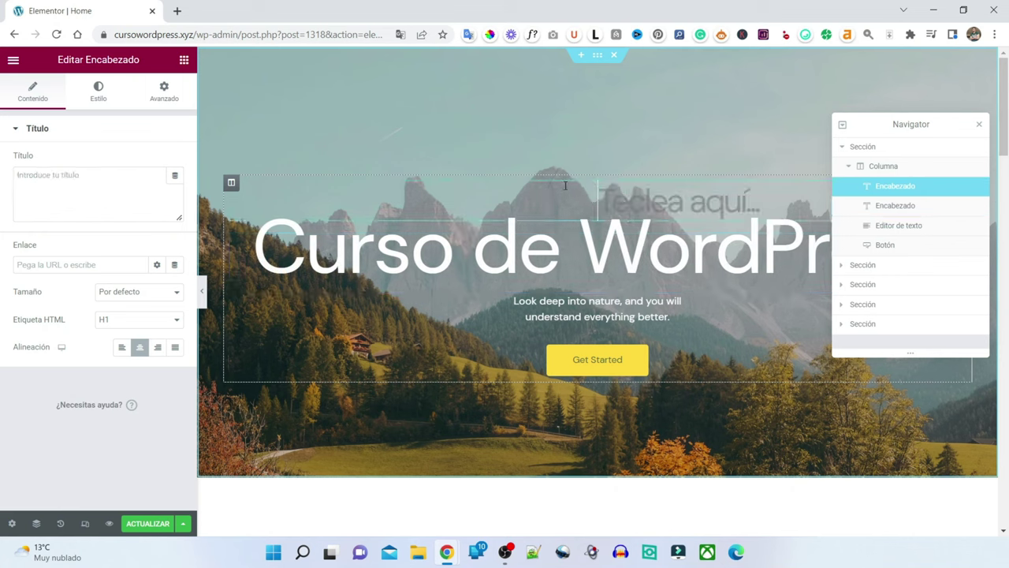
type("Bienvenidos")
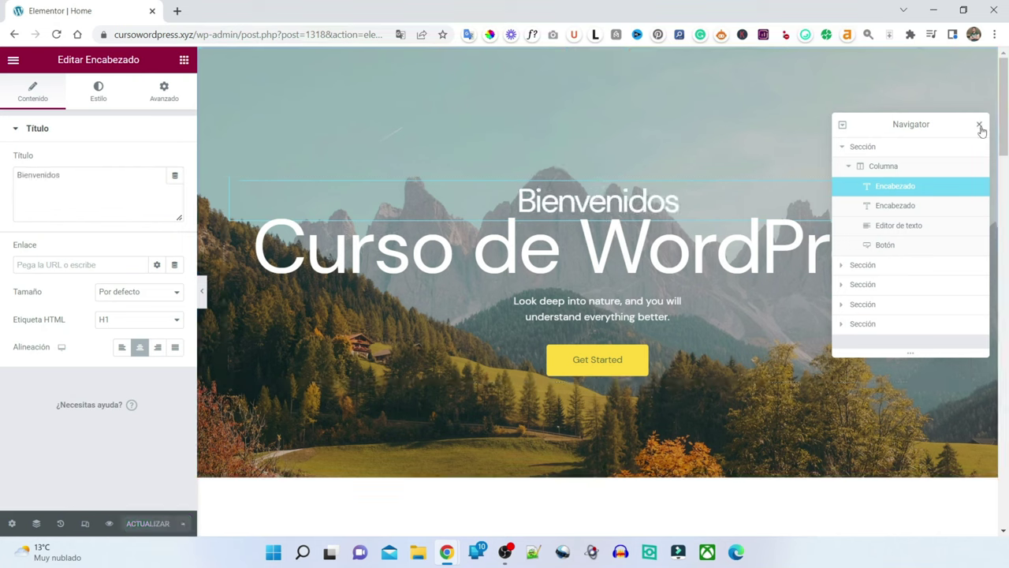
left_click(980, 126)
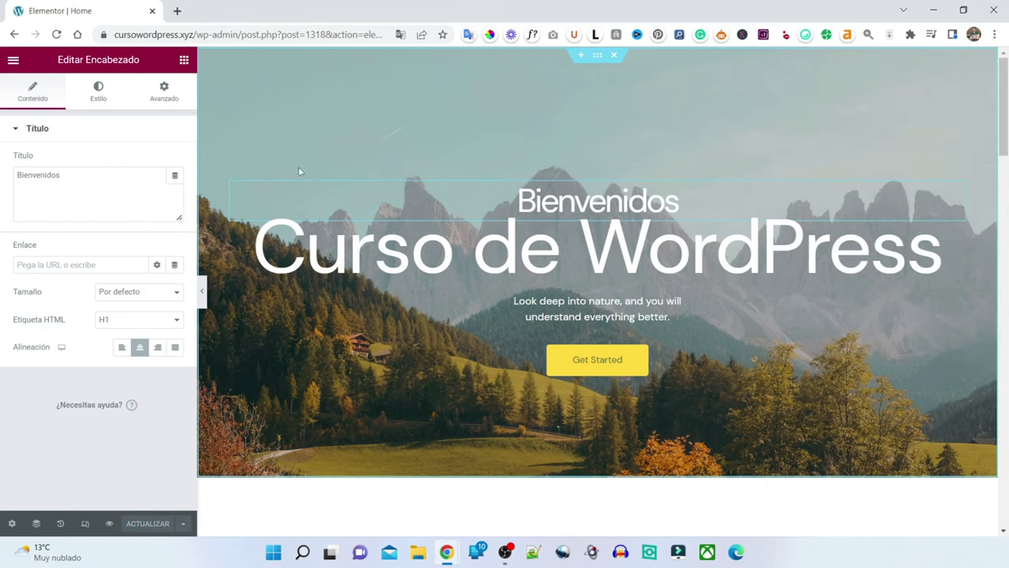
left_click(288, 249)
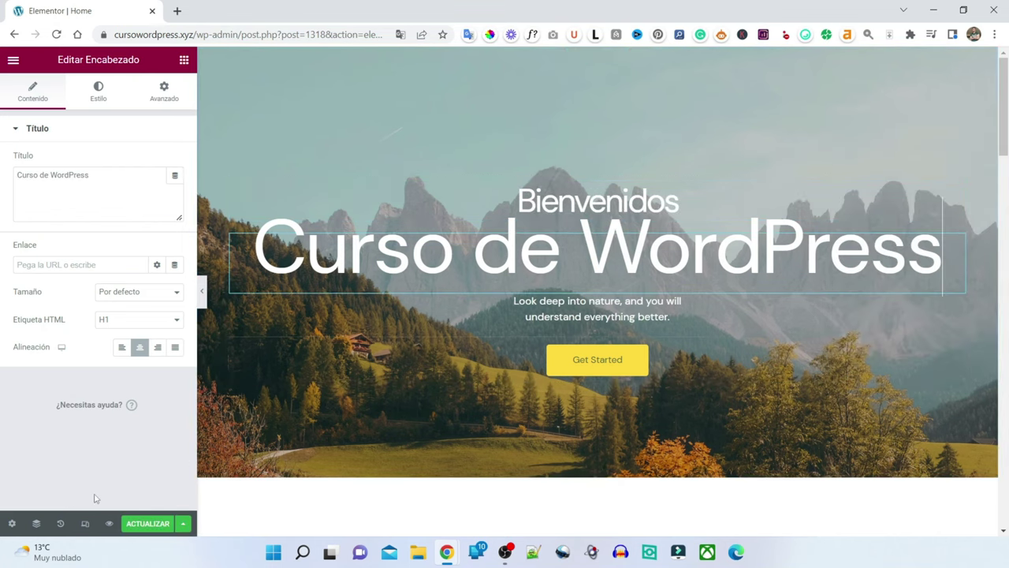
left_click(139, 523)
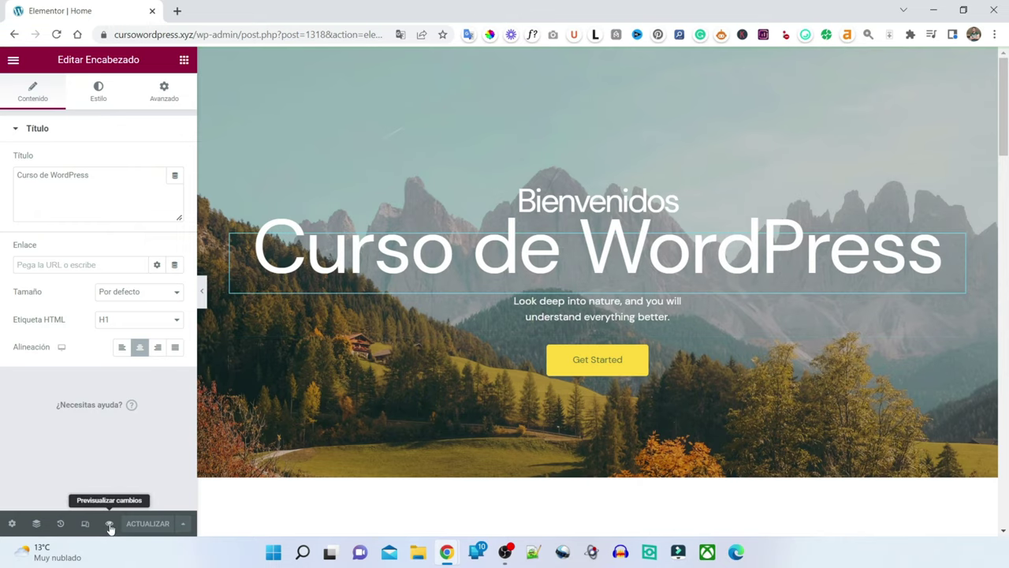
left_click(110, 524)
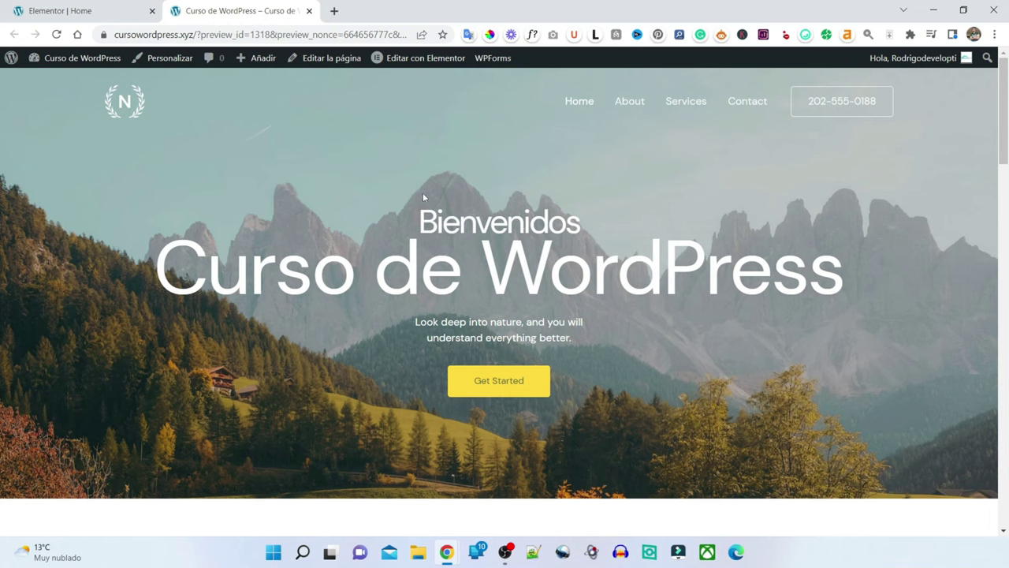
left_click(309, 10)
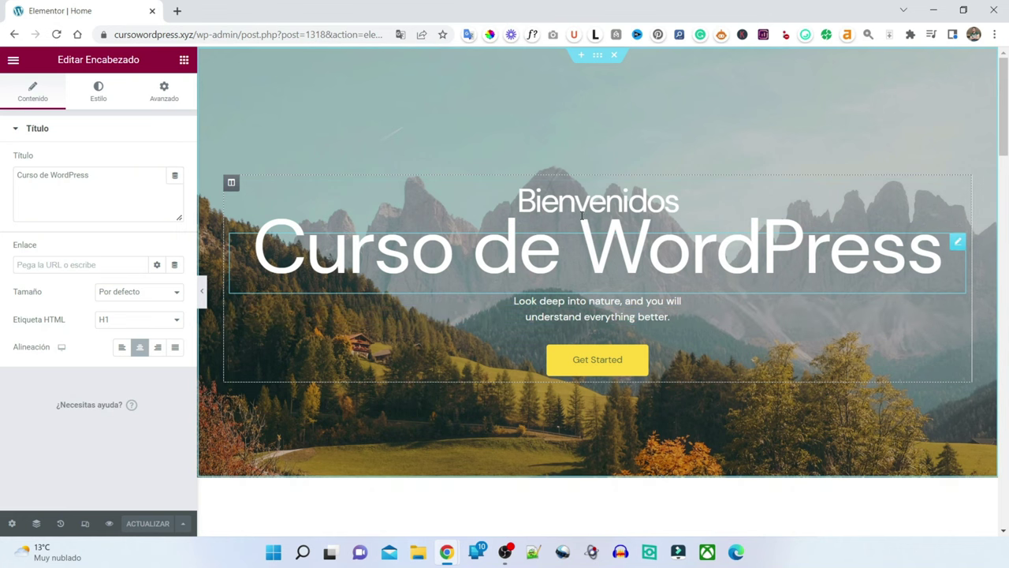
- Delete the 'Look deep into nature' text widget from the hero
scroll(582, 215, "down", 6)
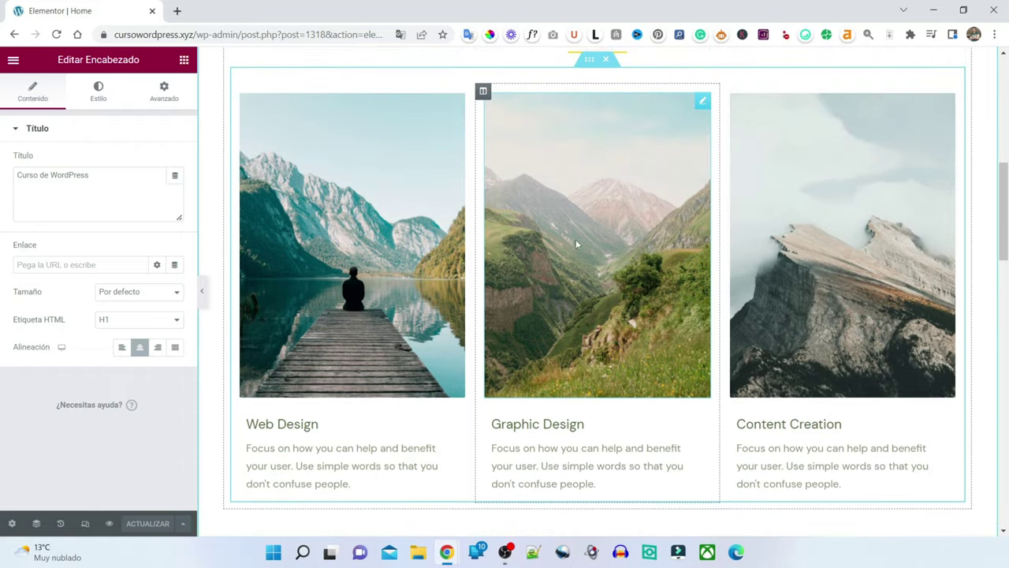
scroll(575, 244, "up", 1)
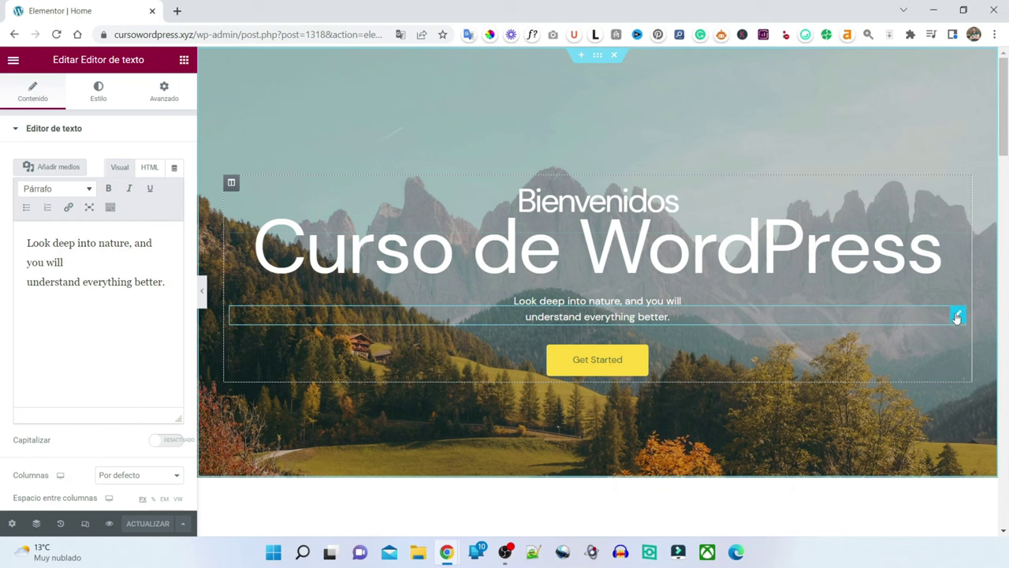
key("Delete")
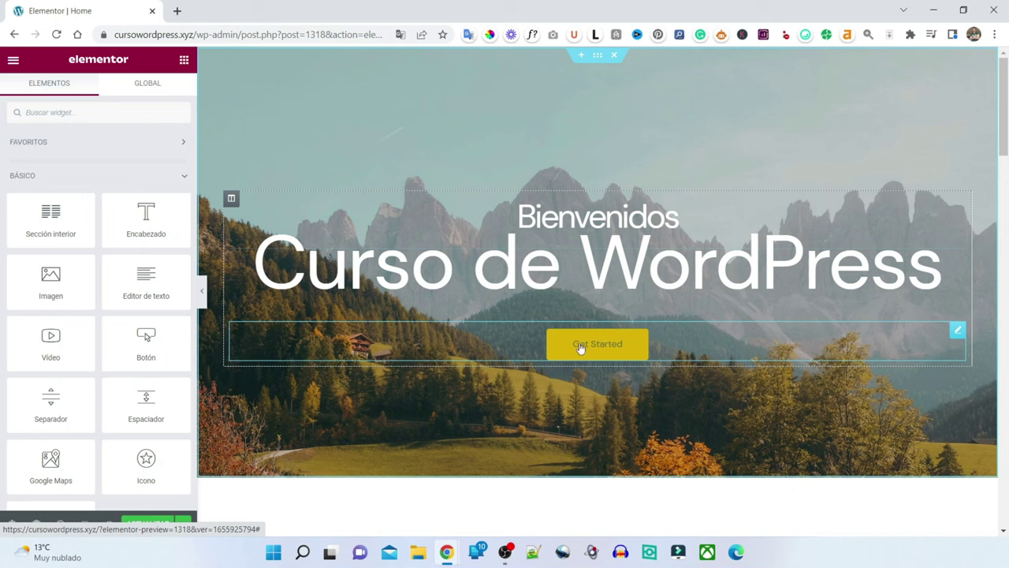
- Replace the hero button's 'Get Started' text with 'COMENCEMOS'
left_click(613, 347)
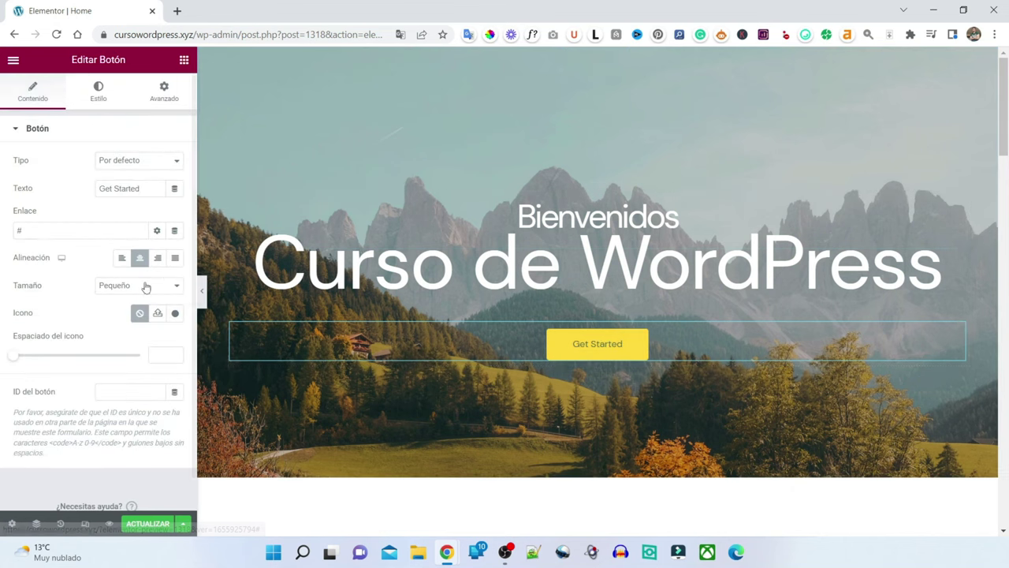
scroll(94, 272, "down", 1)
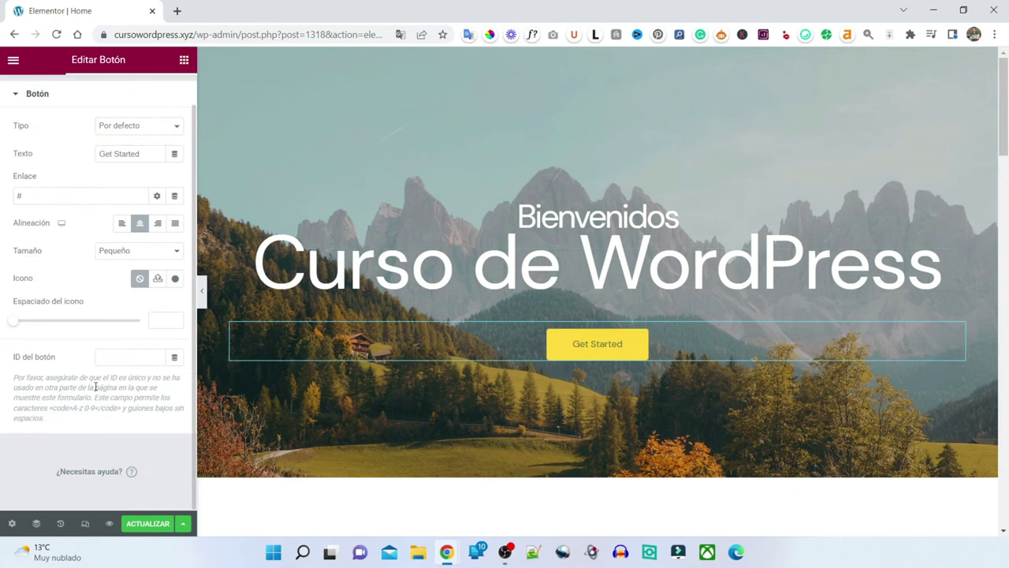
left_click_drag(144, 153, 2, 134)
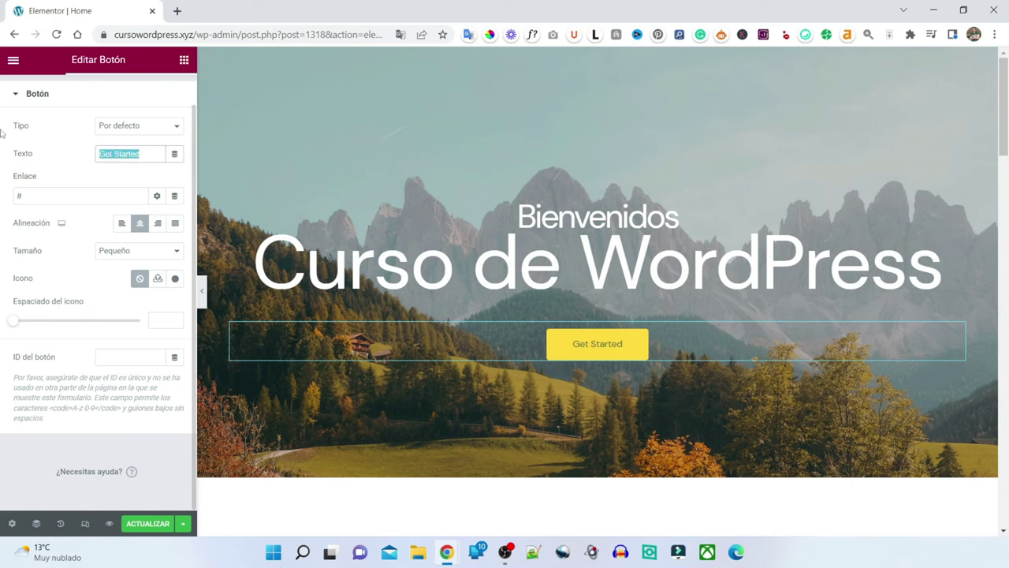
key("BackSpace")
type("COM")
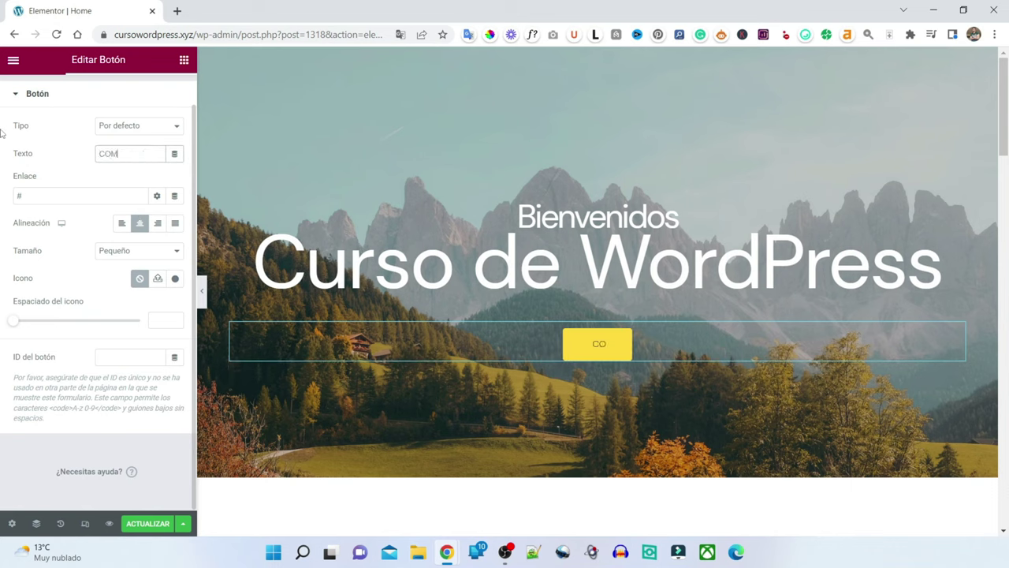
type("ENCEMOS")
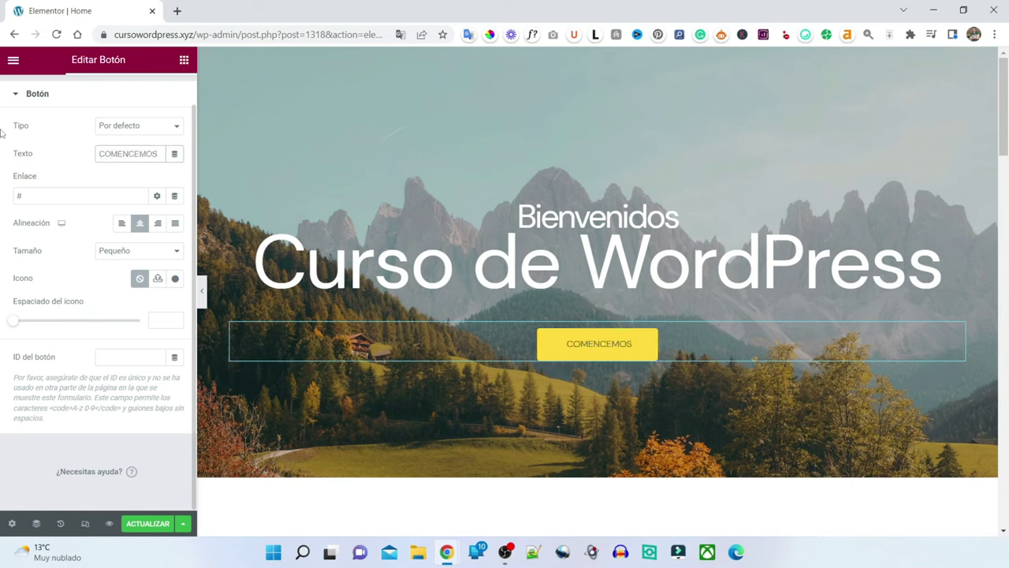
scroll(738, 216, "down", 7)
scroll(729, 239, "up", 5)
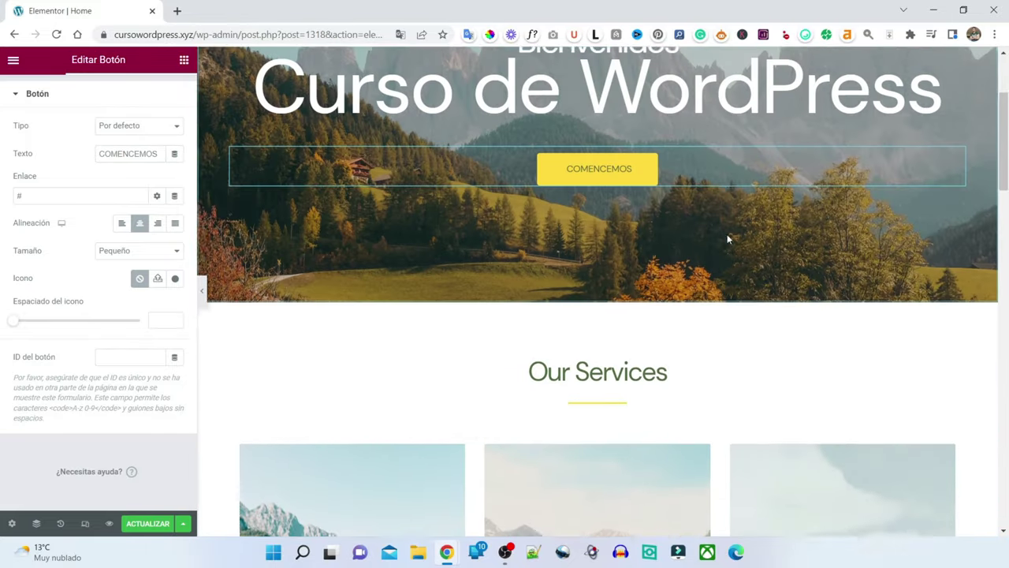
scroll(729, 239, "up", 3)
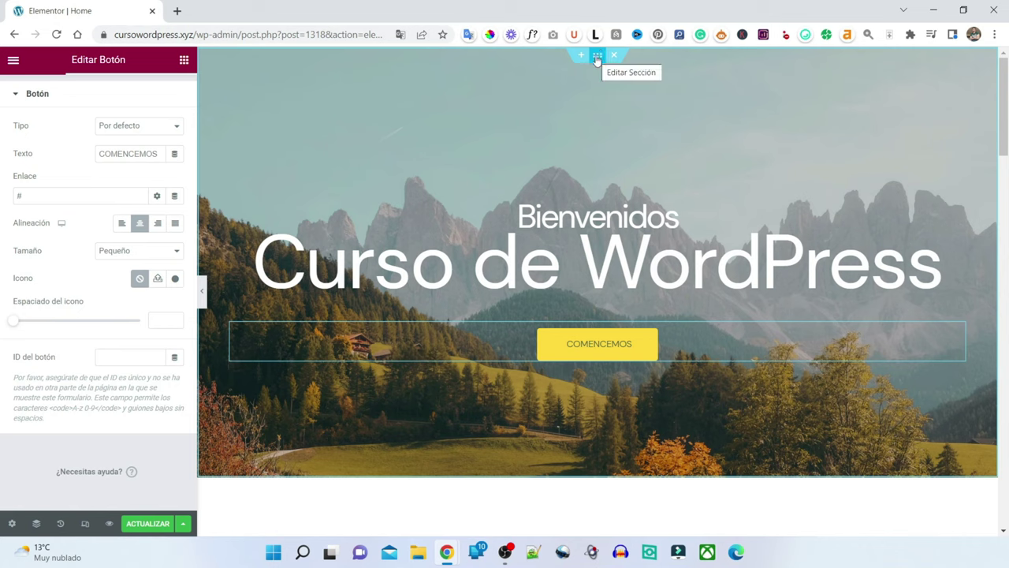
left_click(597, 57)
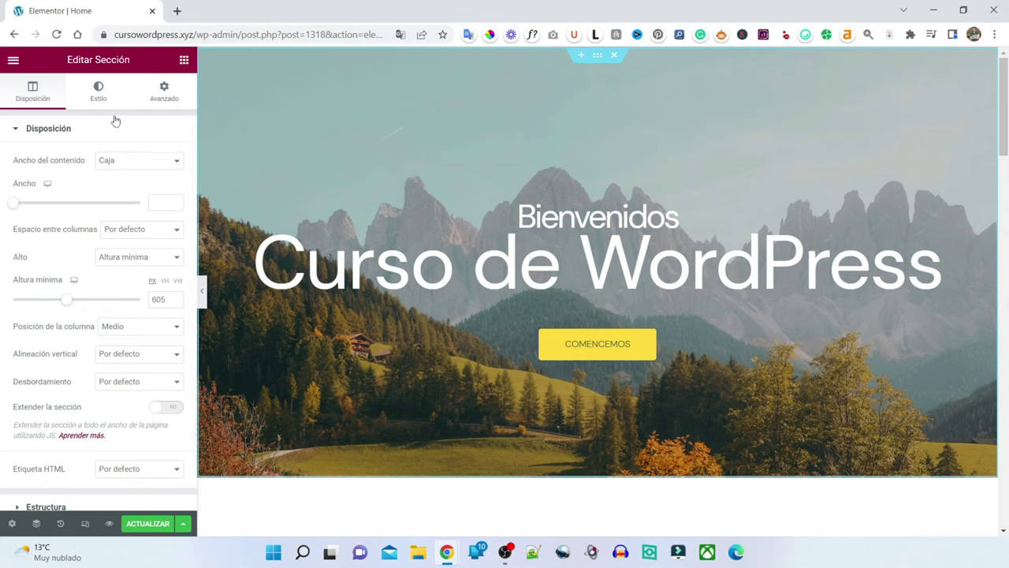
left_click(604, 351)
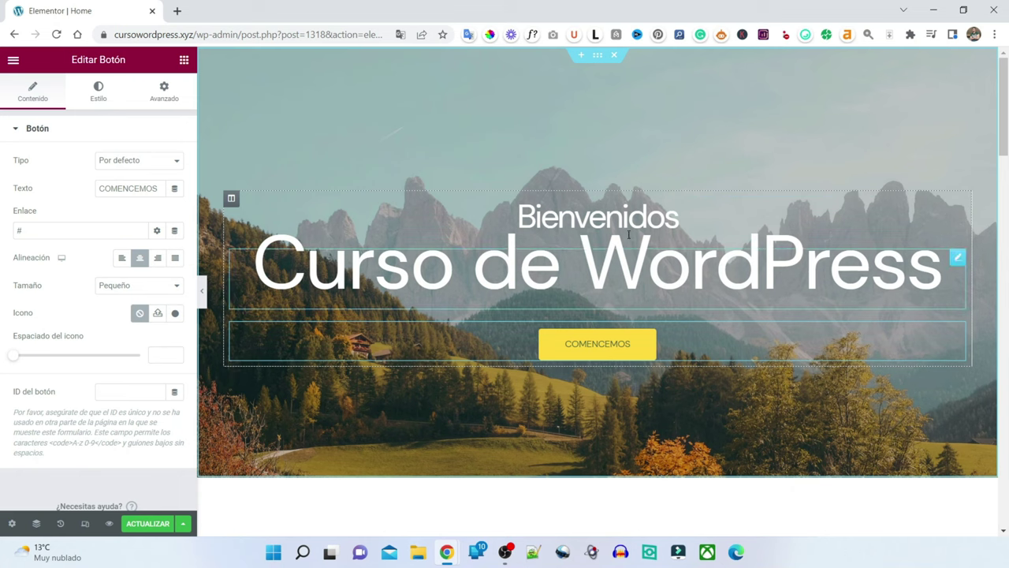
- Give the Curso de WordPress heading a text shadow with Borroso set to 0
left_click(675, 260)
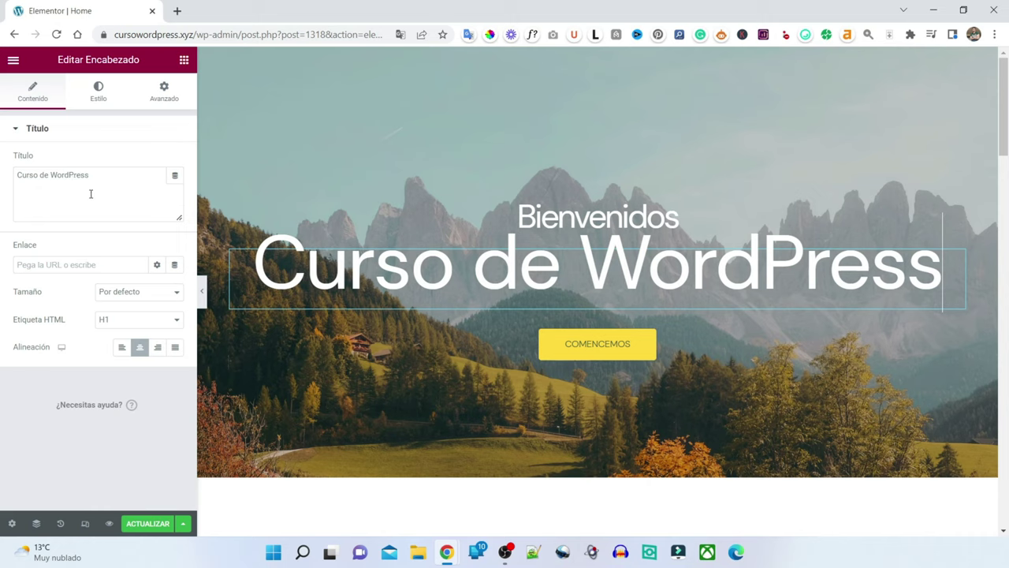
left_click(89, 192)
left_click(93, 100)
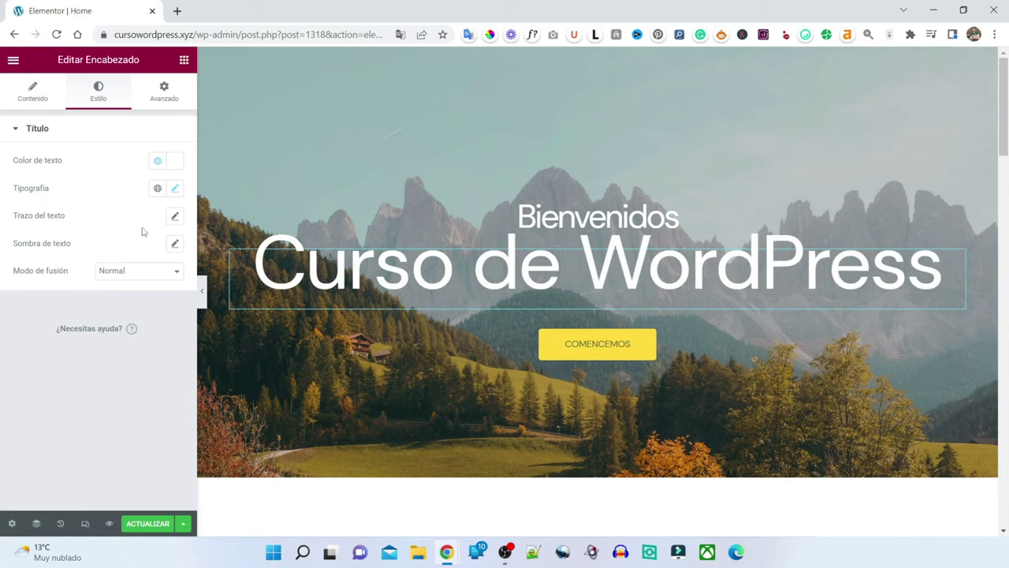
left_click(175, 244)
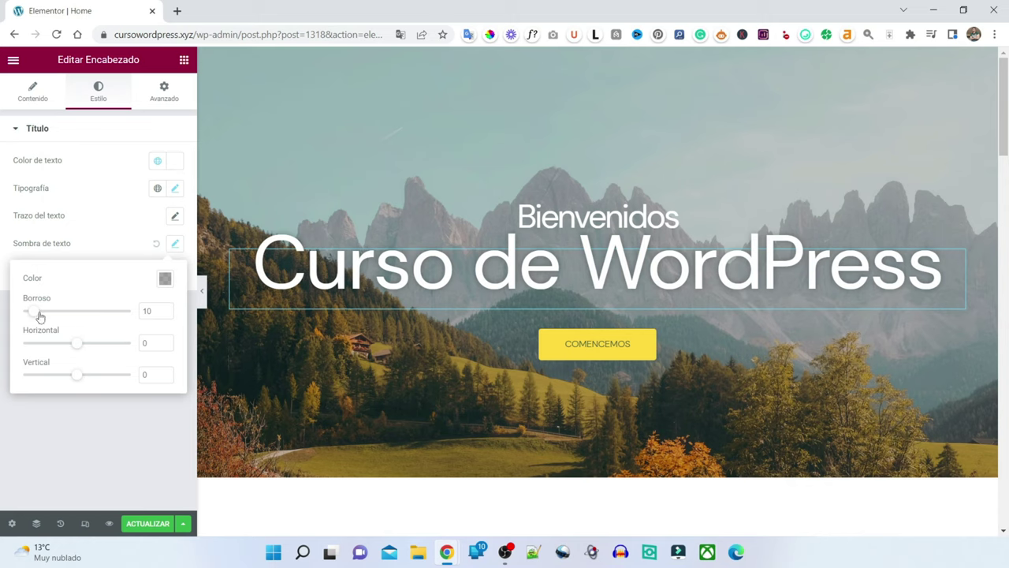
left_click_drag(43, 313, 89, 332)
left_click(106, 472)
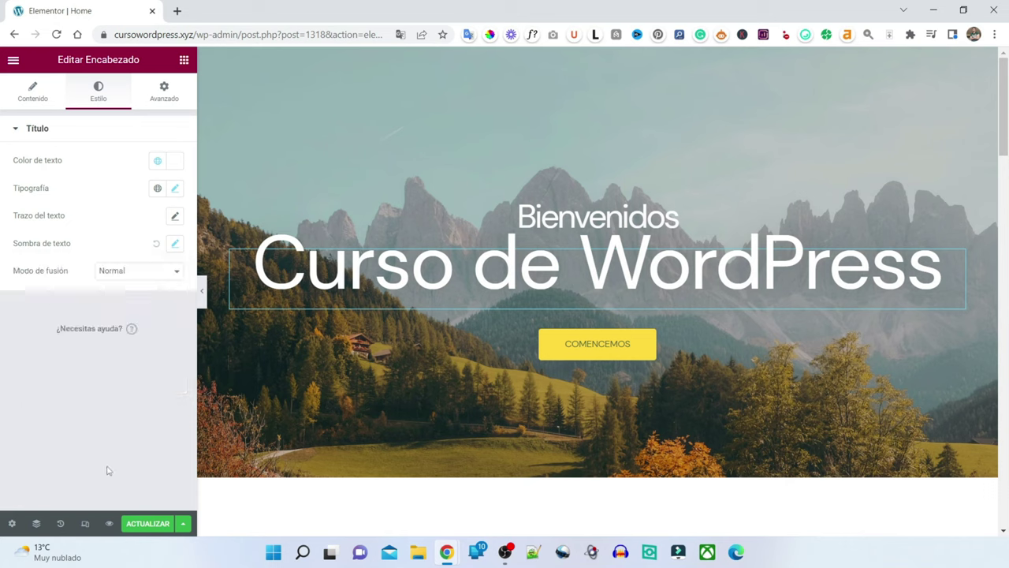
- Set the heading's Color de texto to #FFFFFF
left_click(174, 162)
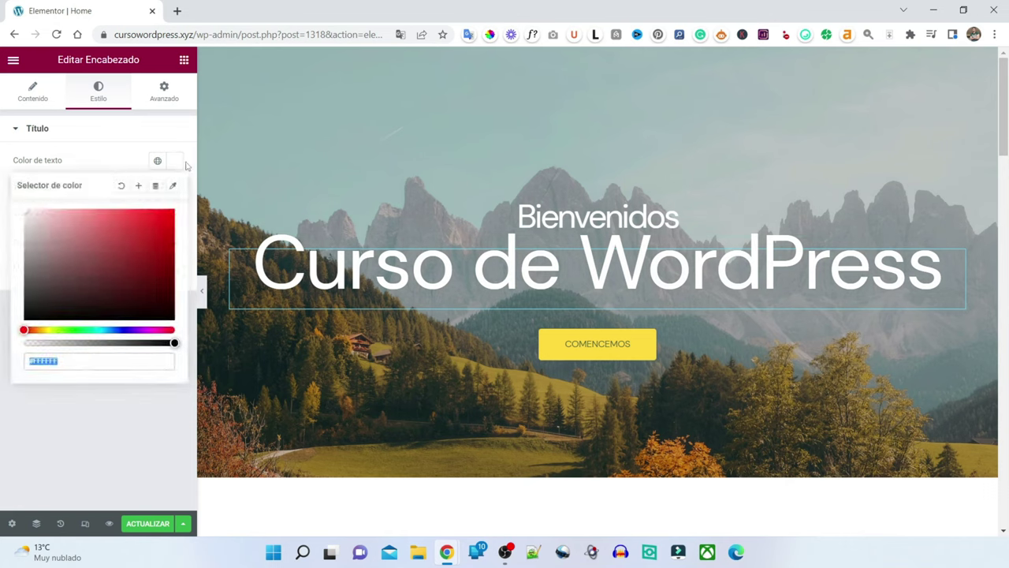
left_click_drag(126, 241, 27, 320)
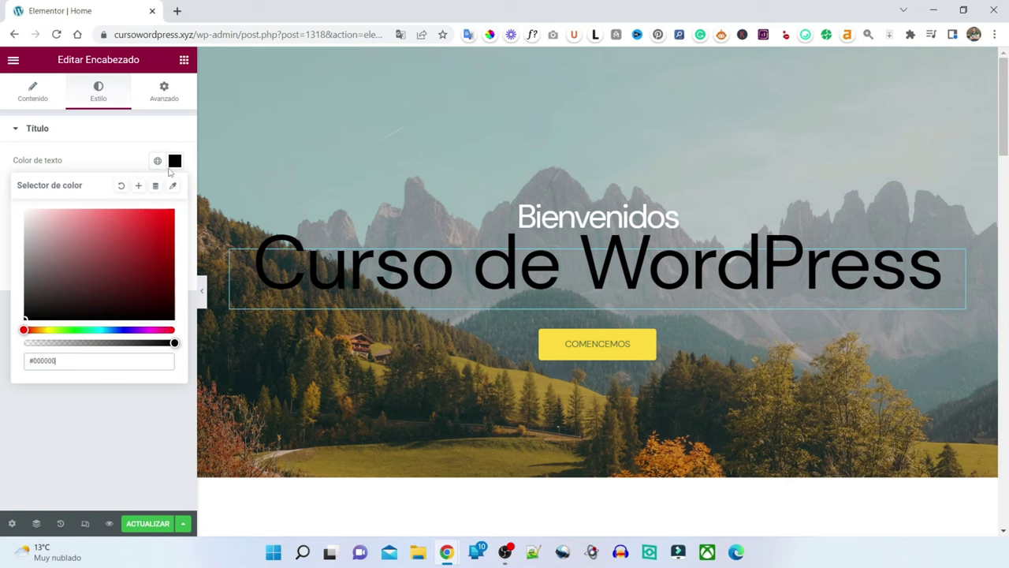
left_click(174, 161)
left_click(175, 160)
type("#FFFFFF")
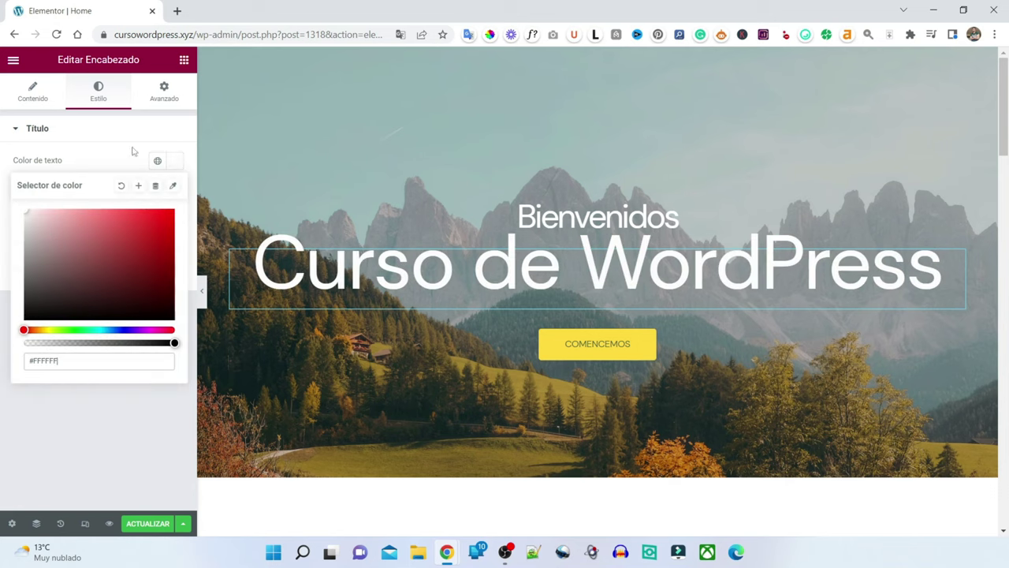
left_click(132, 145)
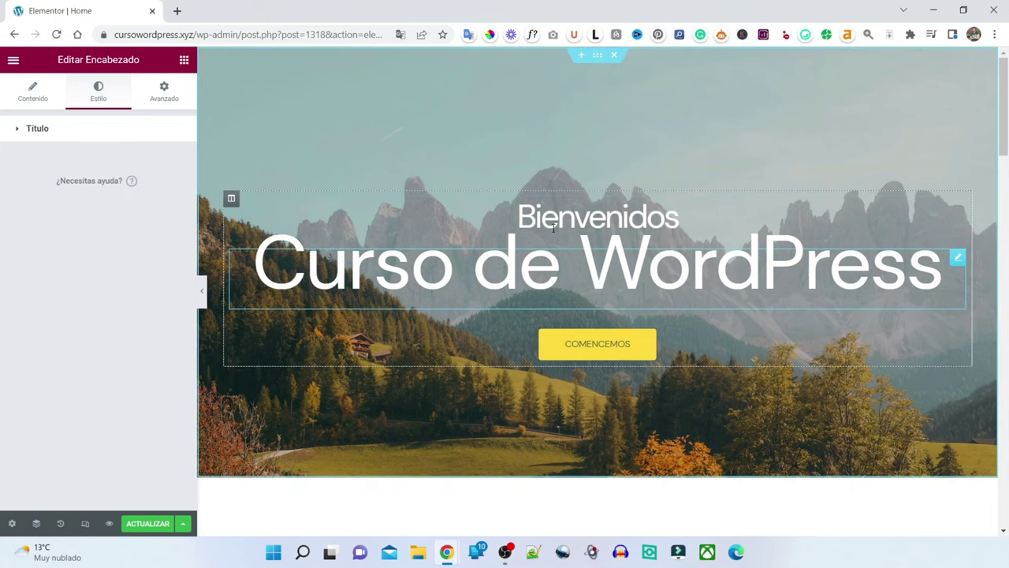
- Open the hero section's background image picker on the Imágenes gratuitas tab
left_click(598, 57)
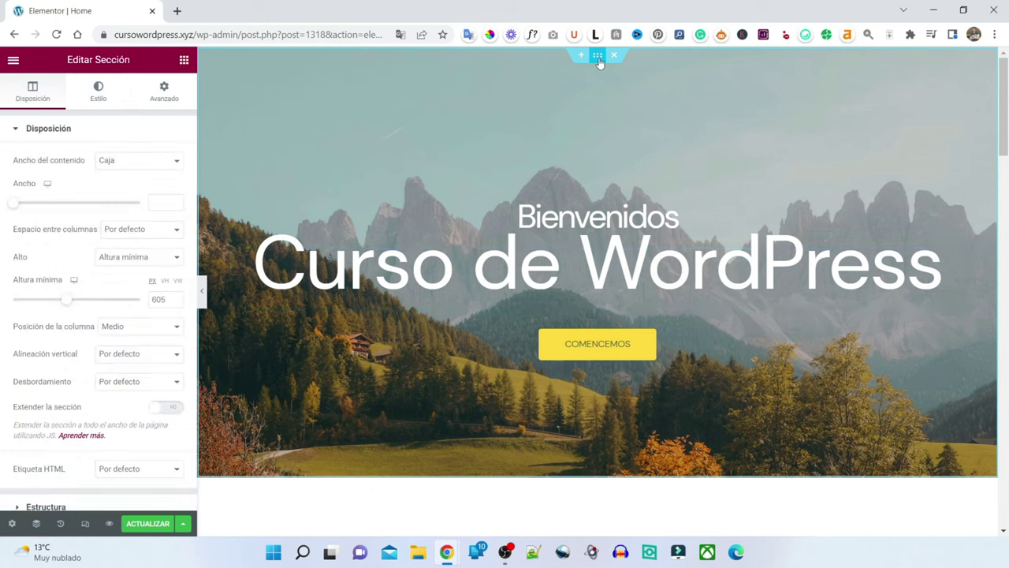
left_click(103, 94)
mouse_move(46, 292)
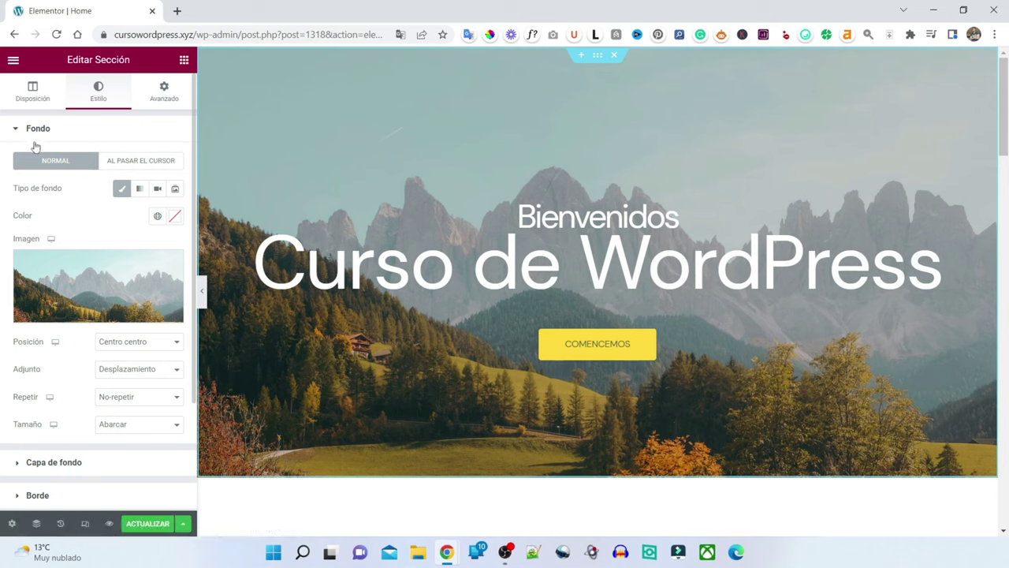
left_click(96, 291)
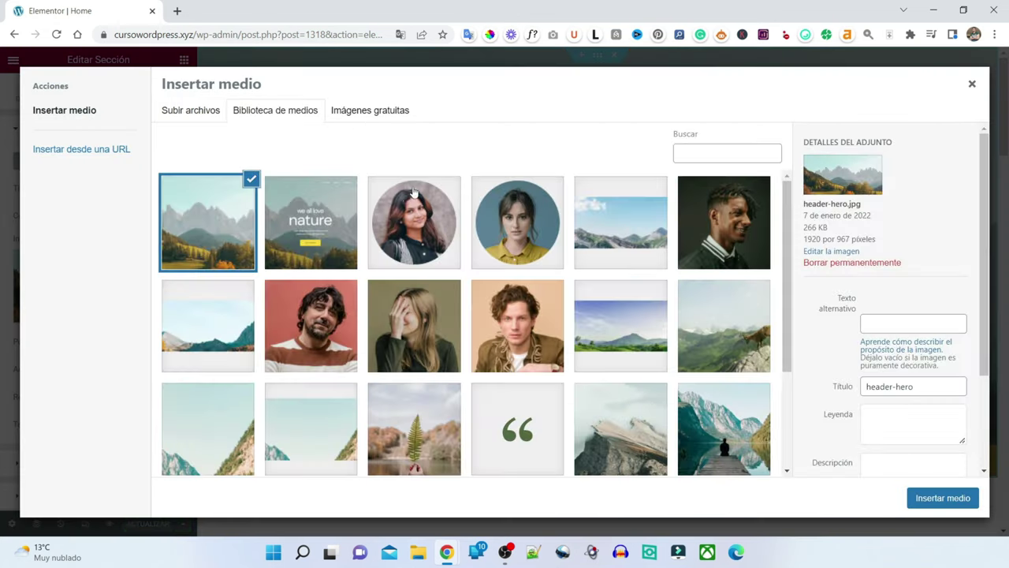
left_click(370, 110)
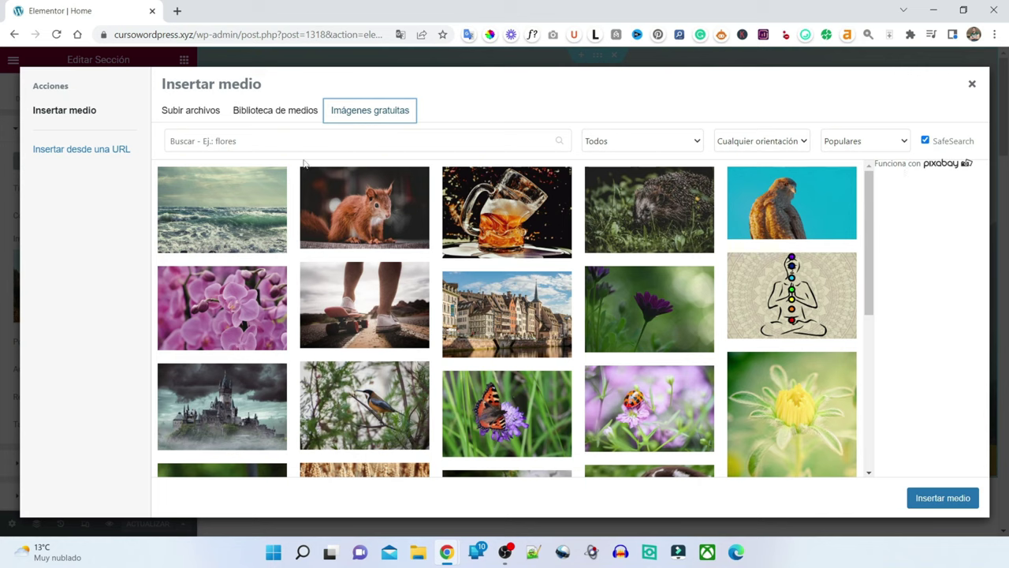
- Search free images for 'laptop' and insert the Workspace, Coffee, Laptop photo as background
left_click(279, 137)
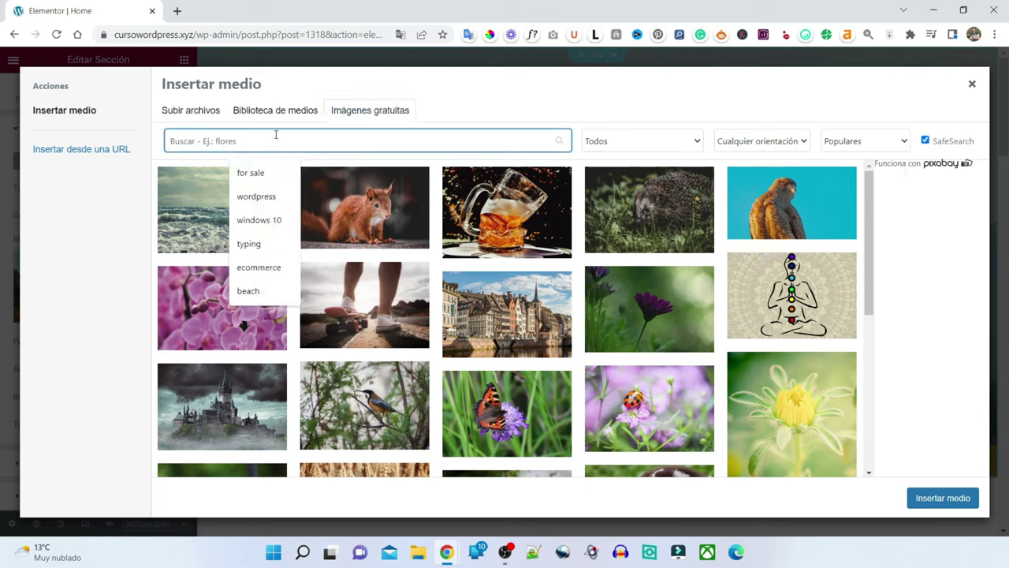
type("laptop")
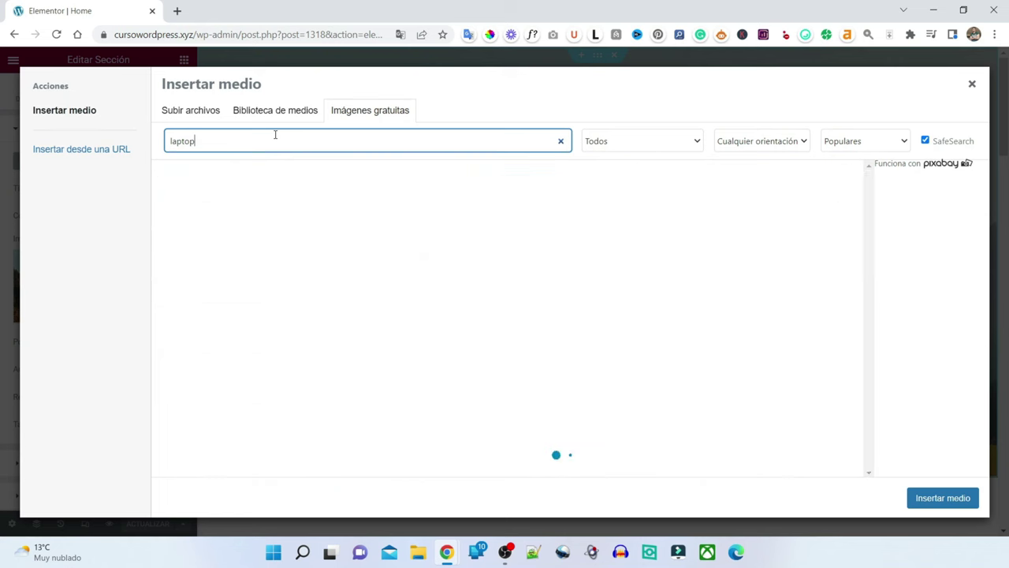
key("Return")
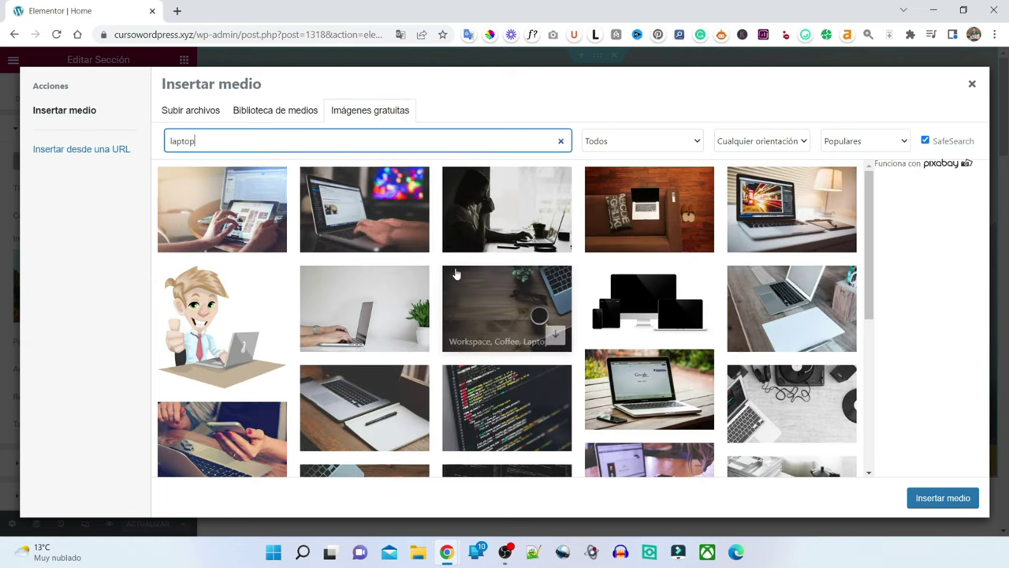
scroll(571, 285, "down", 1)
scroll(512, 315, "down", 3)
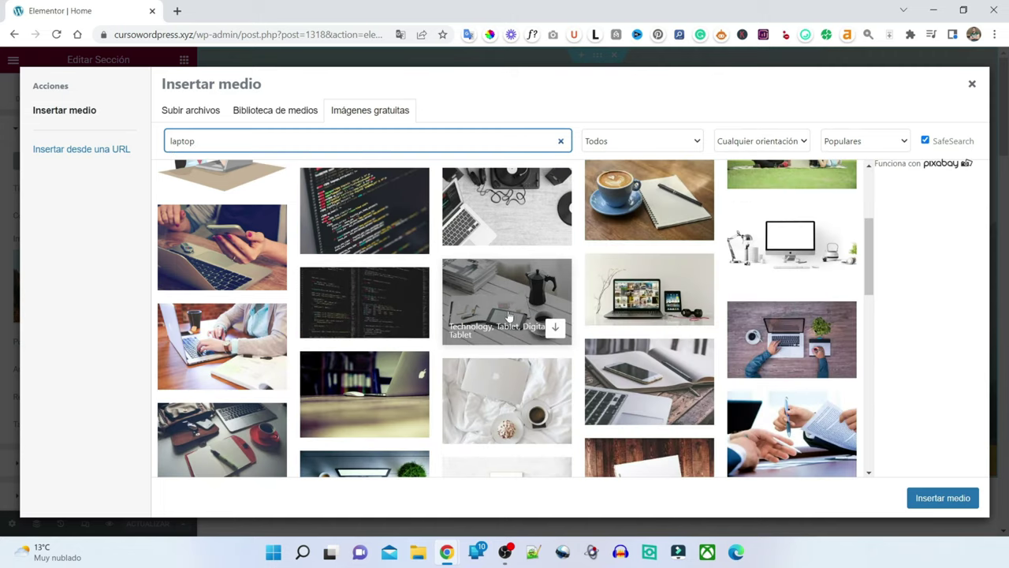
scroll(513, 316, "down", 1)
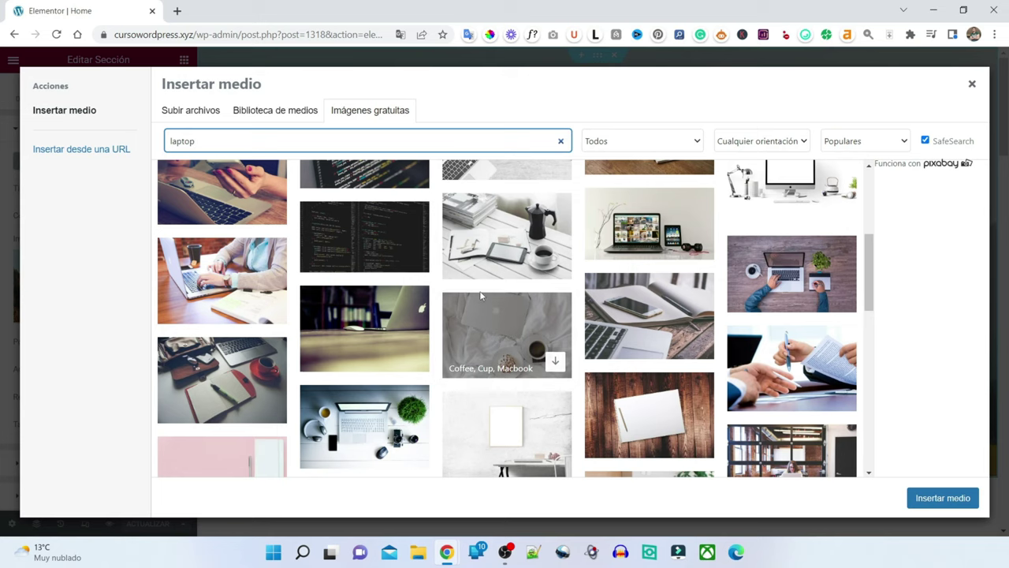
scroll(477, 300, "down", 4)
scroll(483, 296, "down", 2)
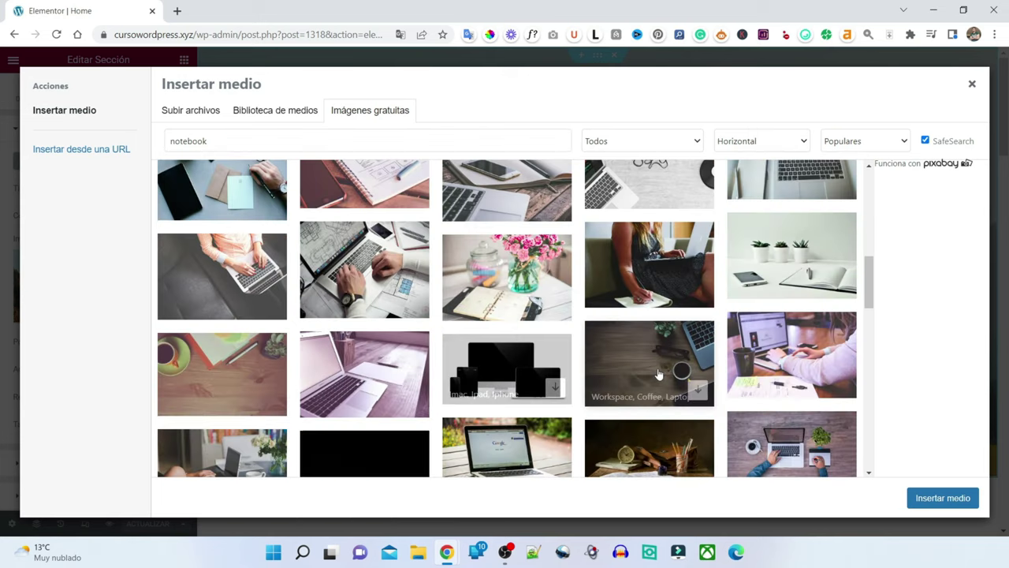
left_click(659, 373)
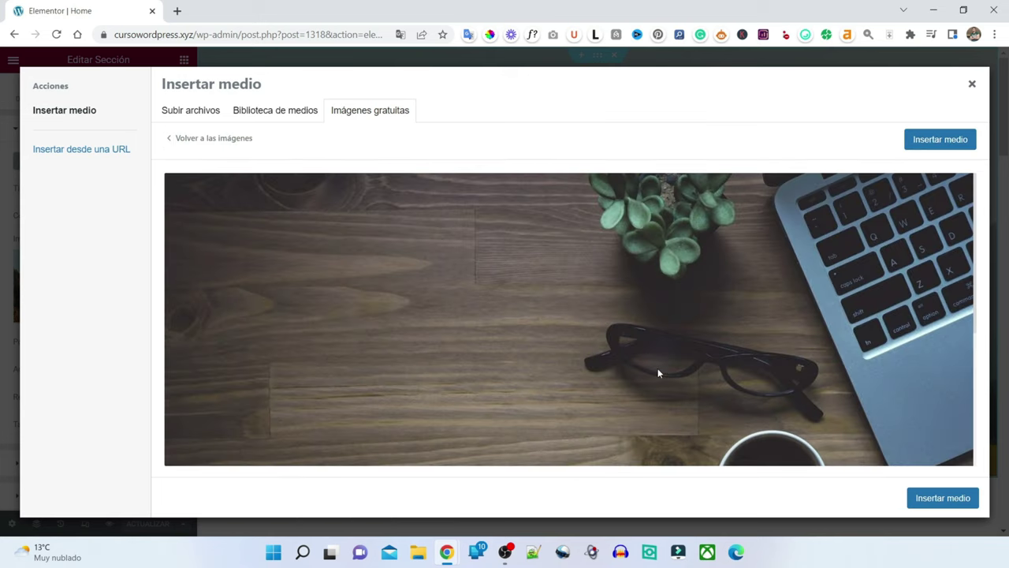
scroll(778, 281, "down", 3)
scroll(775, 284, "up", 3)
left_click(940, 140)
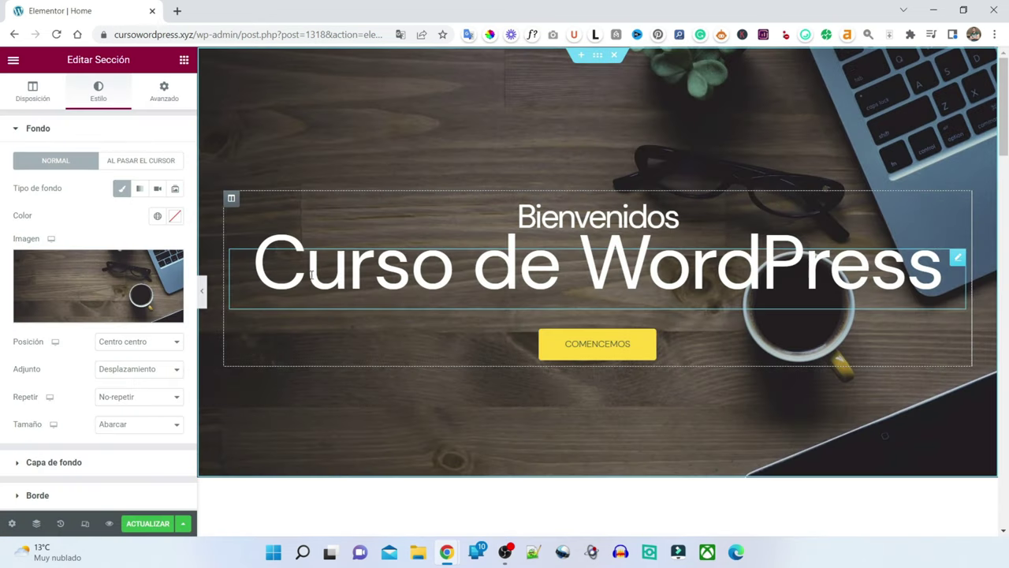
- Save the page and preview the home page with the desk photo behind Bienvenidos
left_click(142, 527)
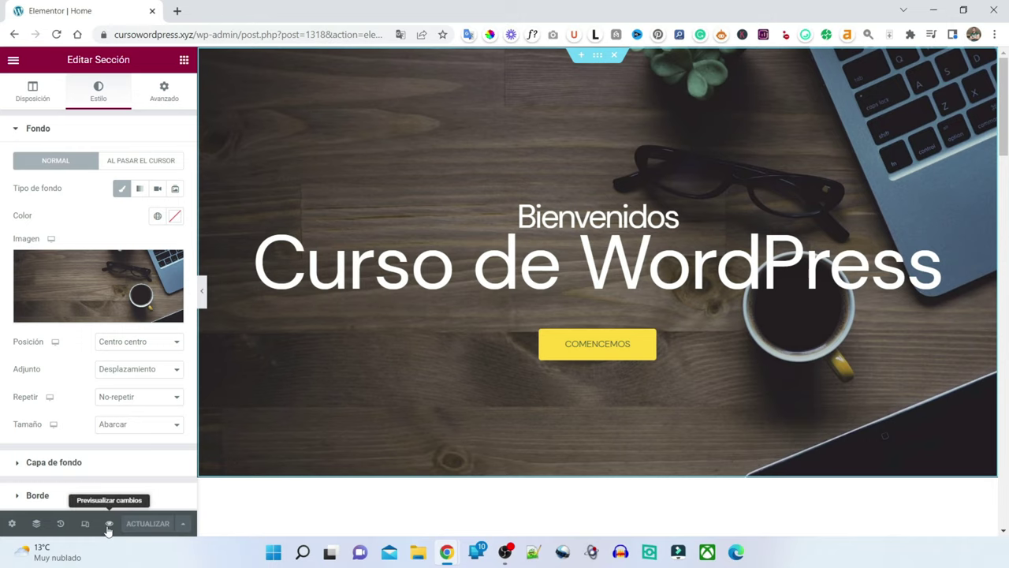
left_click(109, 525)
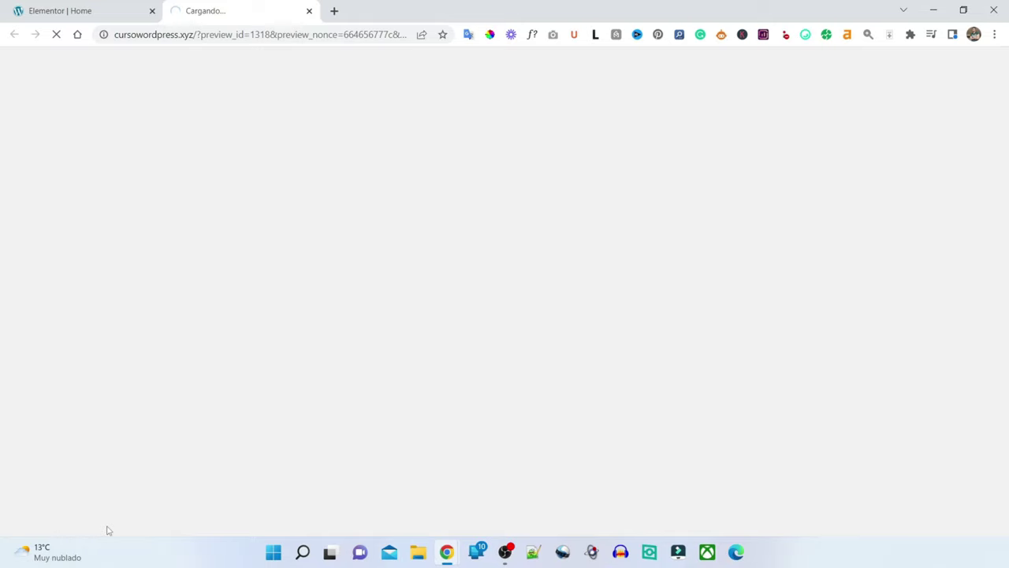
scroll(552, 271, "down", 15)
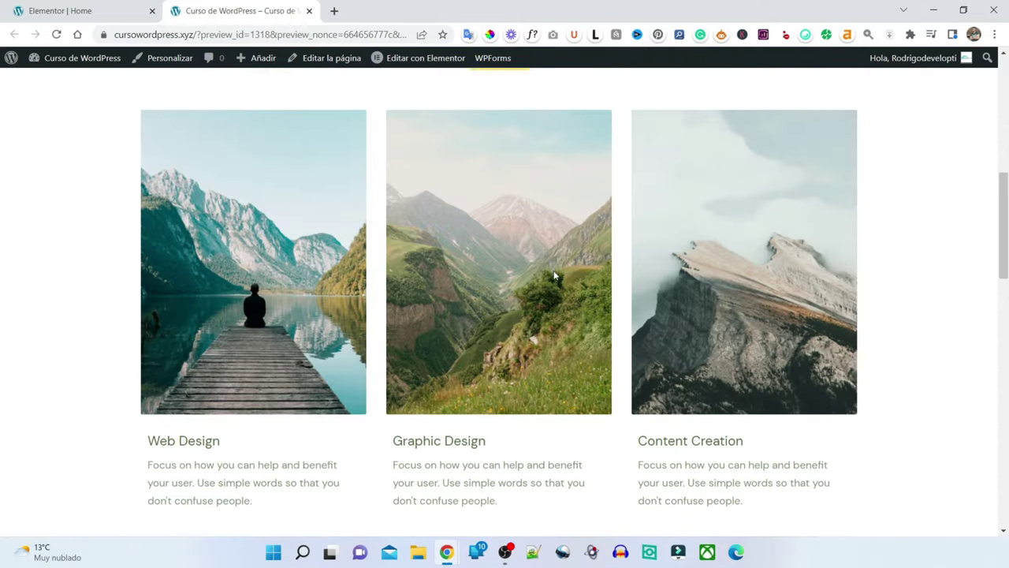
scroll(552, 272, "up", 15)
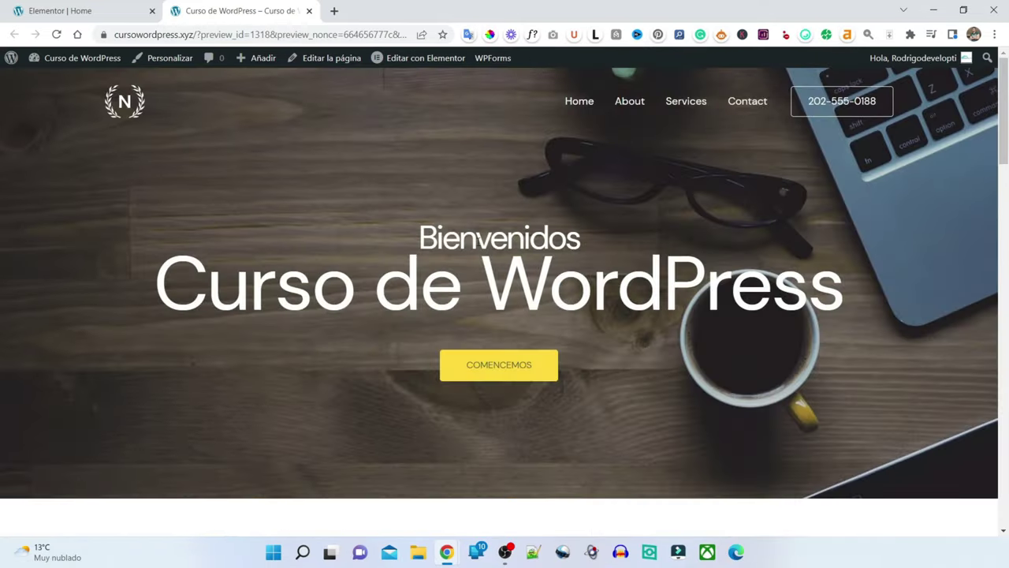
- Return to the Elementor editor tab and scroll to the services section
left_click(60, 10)
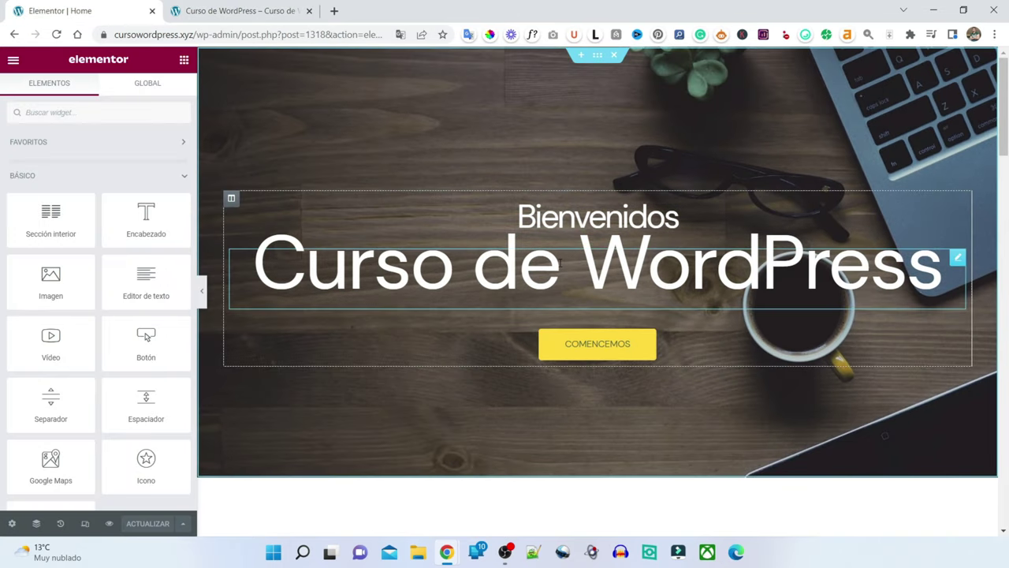
scroll(540, 267, "down", 5)
scroll(541, 272, "up", 4)
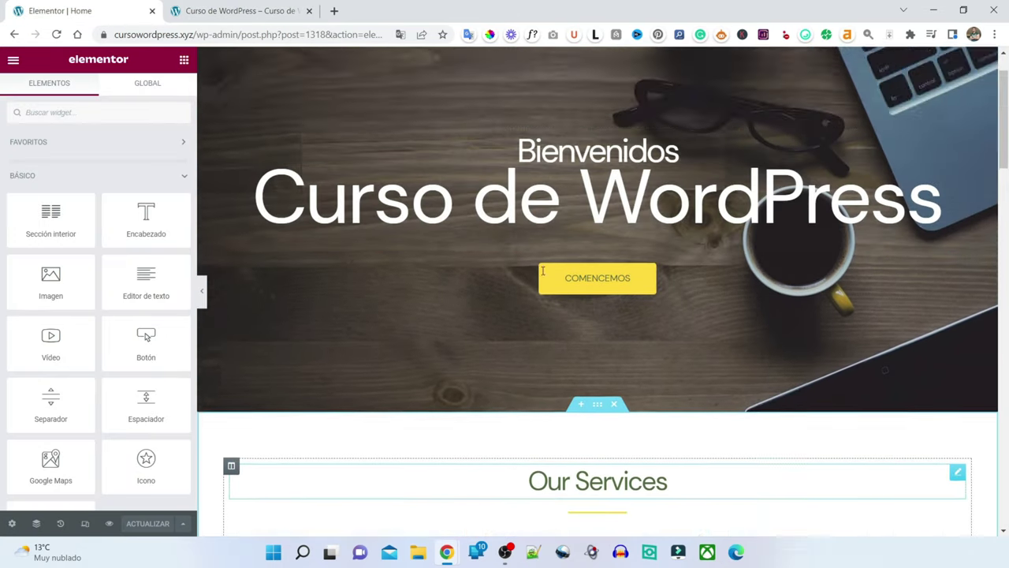
scroll(544, 278, "down", 4)
scroll(544, 278, "down", 1)
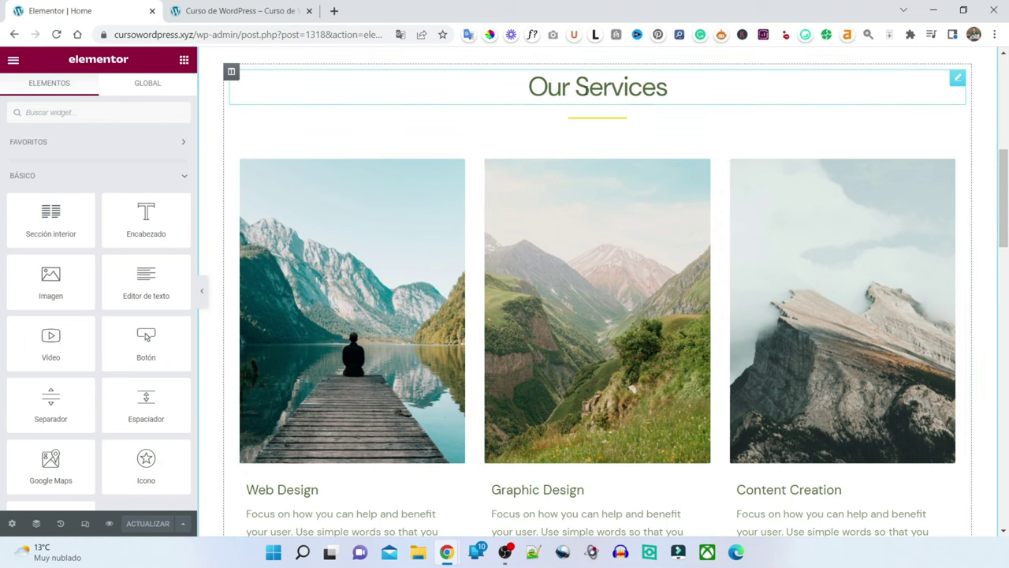
- Edit the Our Services heading inline so it reads 'Servicios'
left_click(605, 83)
key("Left")
key("Left")
key("Left")
key("Left")
key("Left")
key("Left")
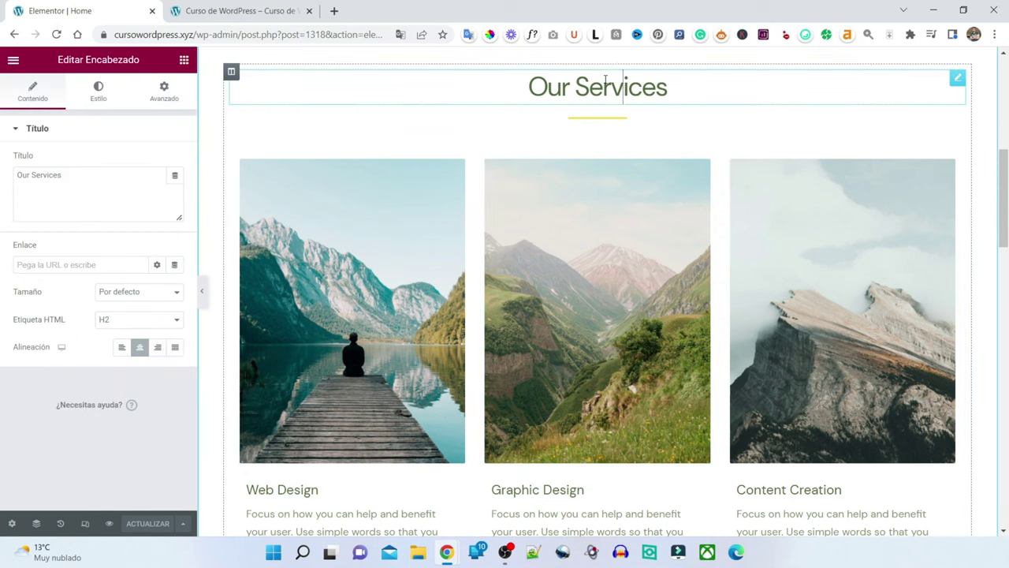
key("BackSpace")
key("BackSpace")
key("BackSpace")
key("BackSpace")
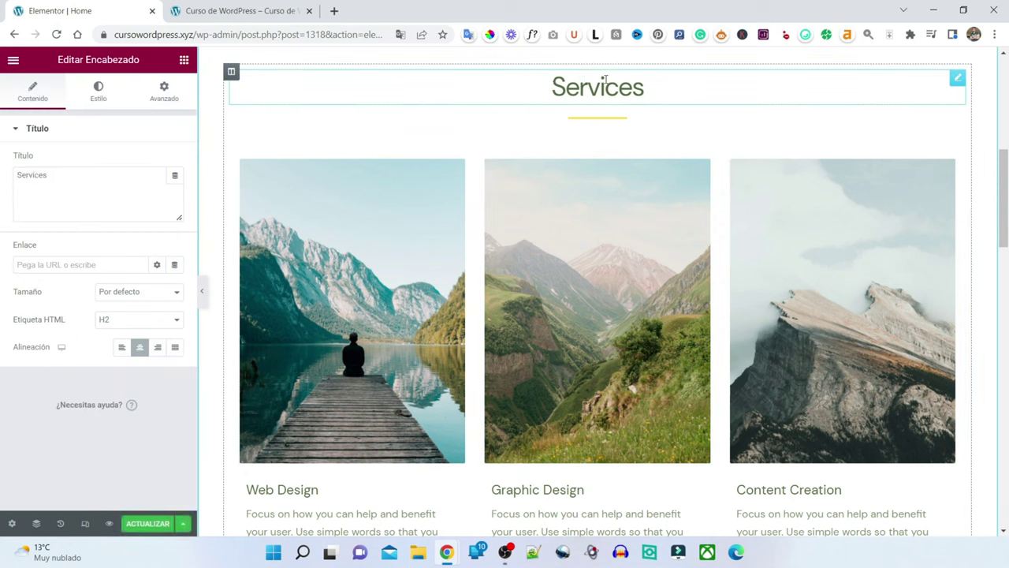
key("Right")
key("Right")
type("i")
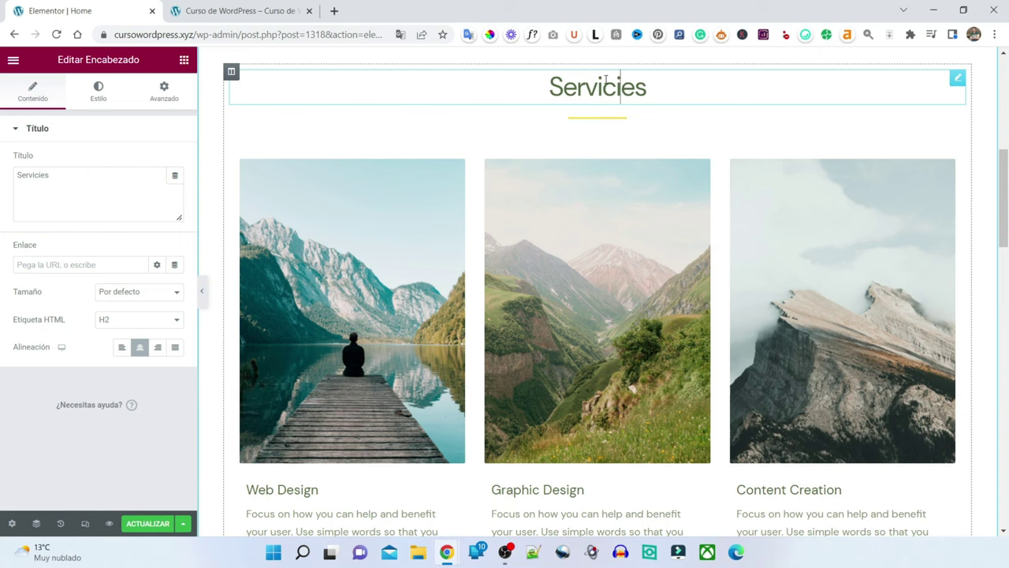
key("Delete")
type("o")
left_click(575, 210)
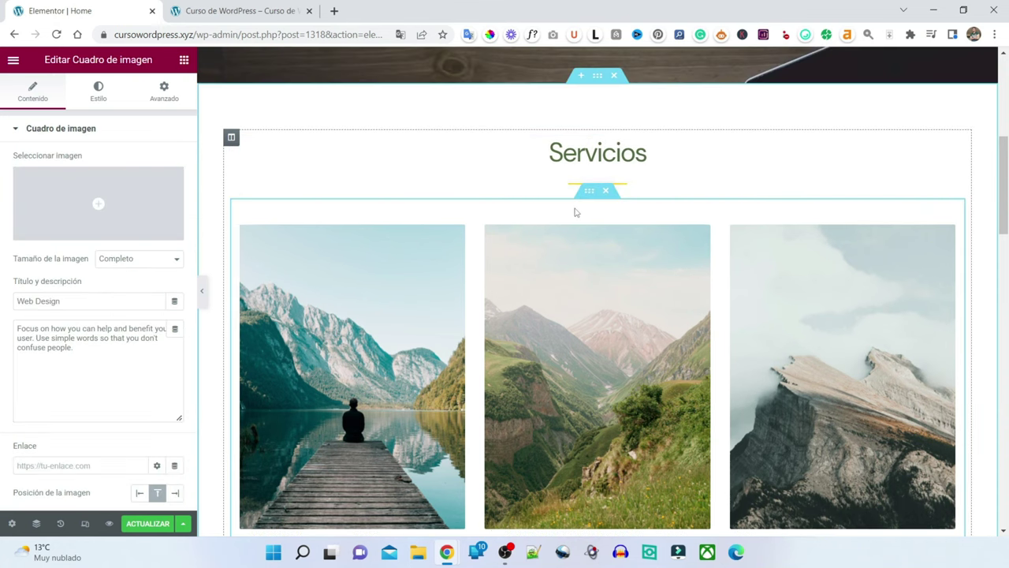
scroll(575, 236, "down", 3)
left_click(317, 358)
scroll(376, 236, "up", 2)
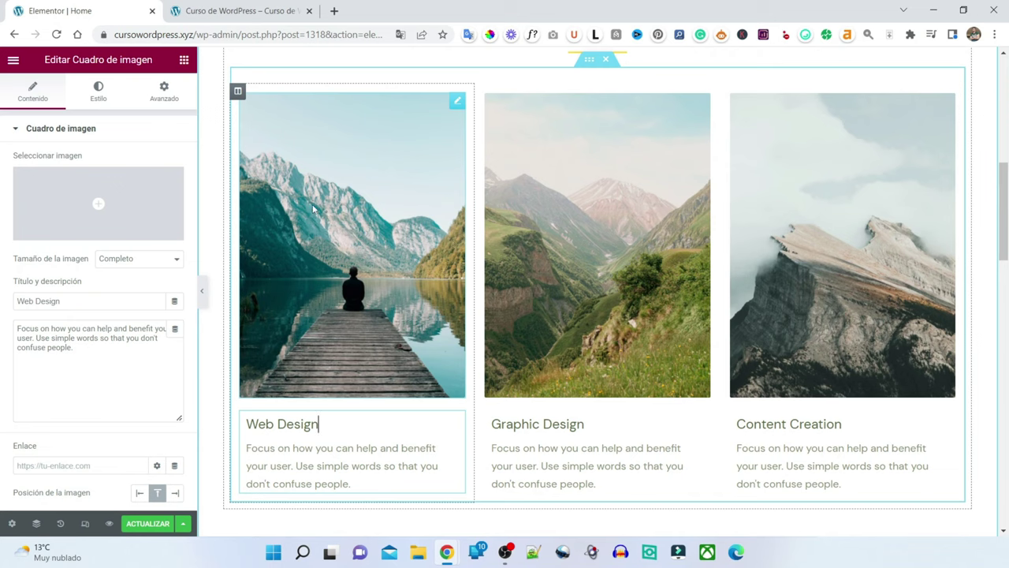
scroll(784, 287, "up", 2)
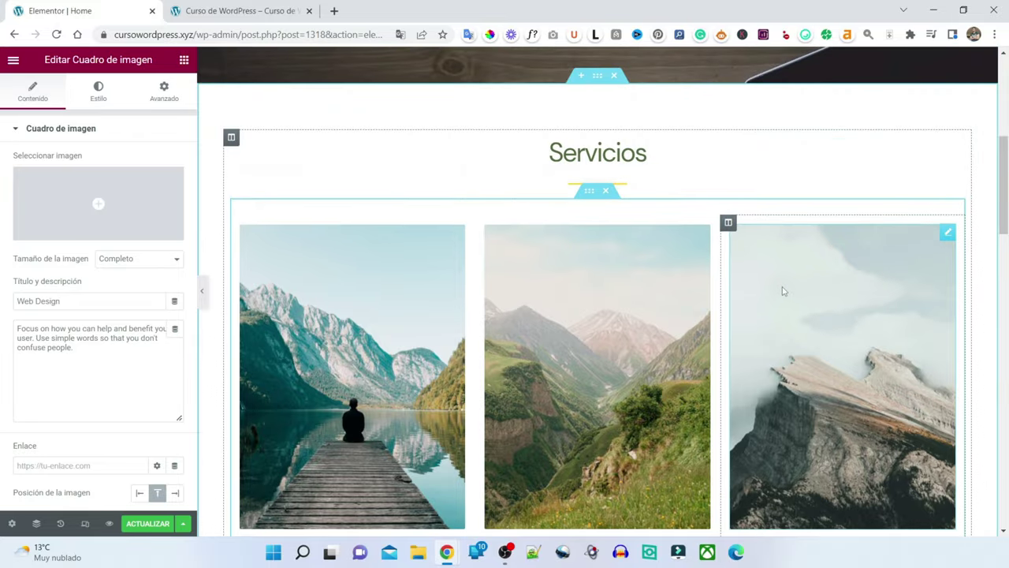
scroll(782, 288, "down", 2)
scroll(781, 287, "up", 2)
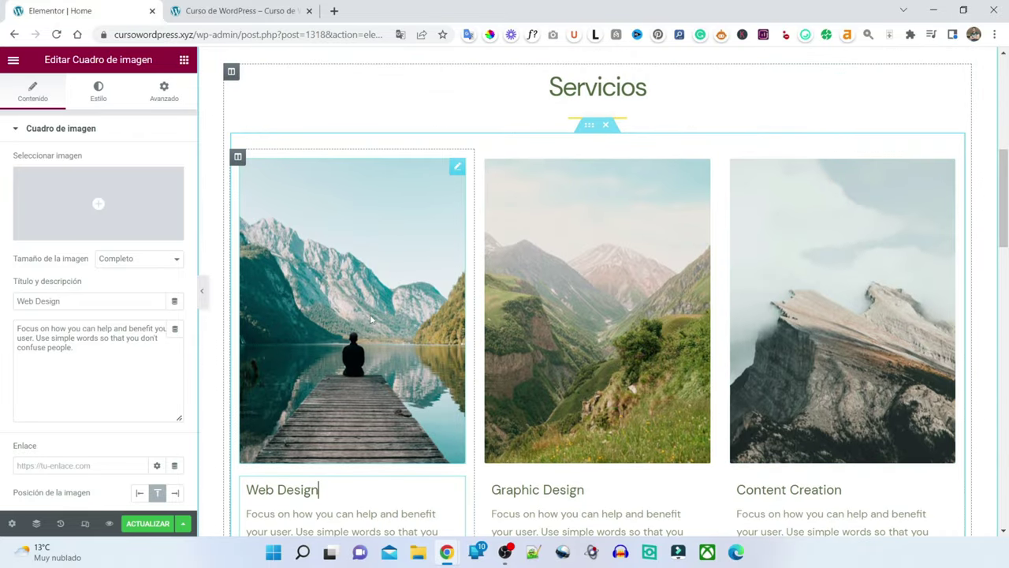
scroll(649, 285, "down", 2)
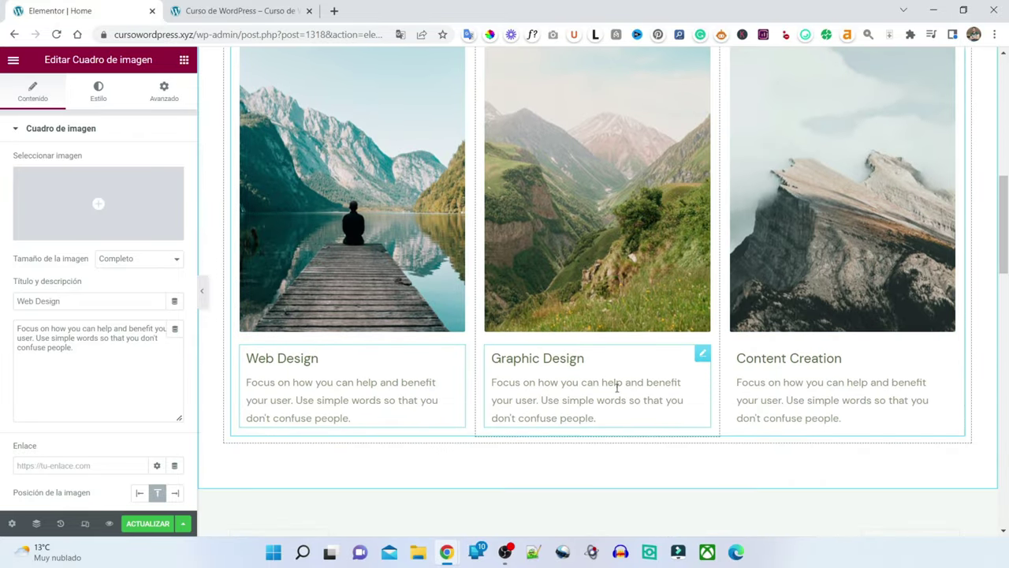
scroll(476, 358, "up", 2)
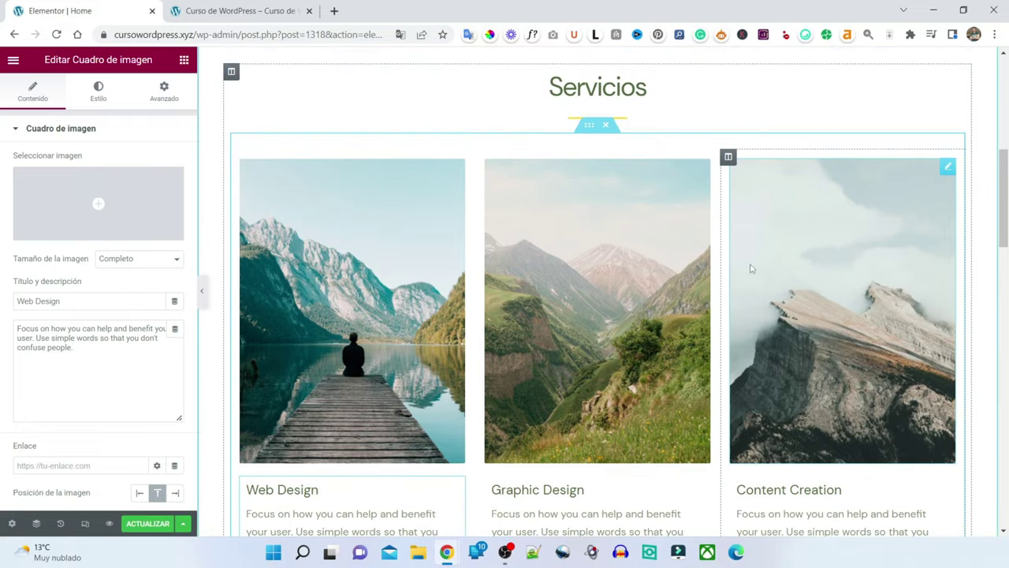
left_click(392, 301)
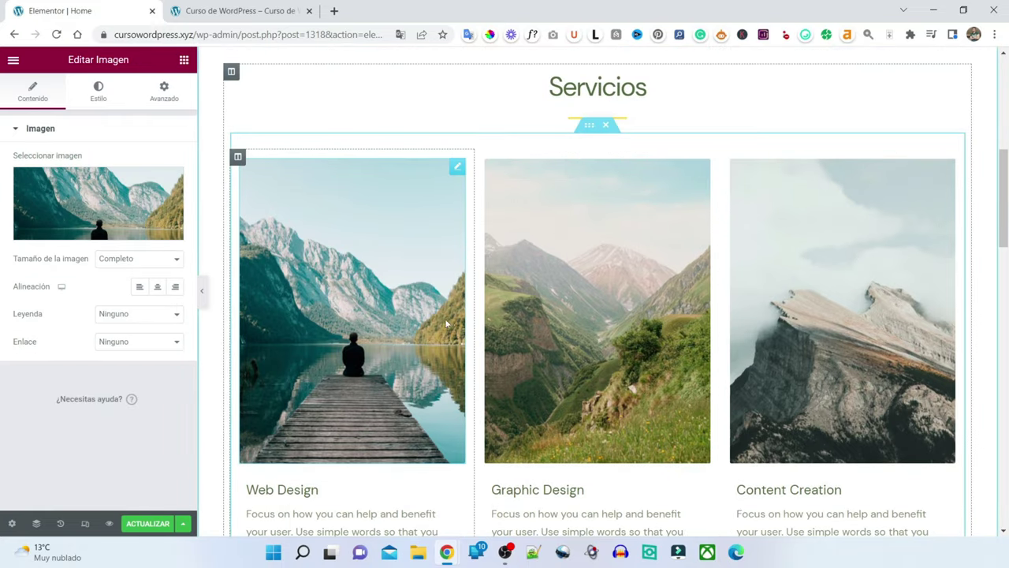
mouse_move(92, 205)
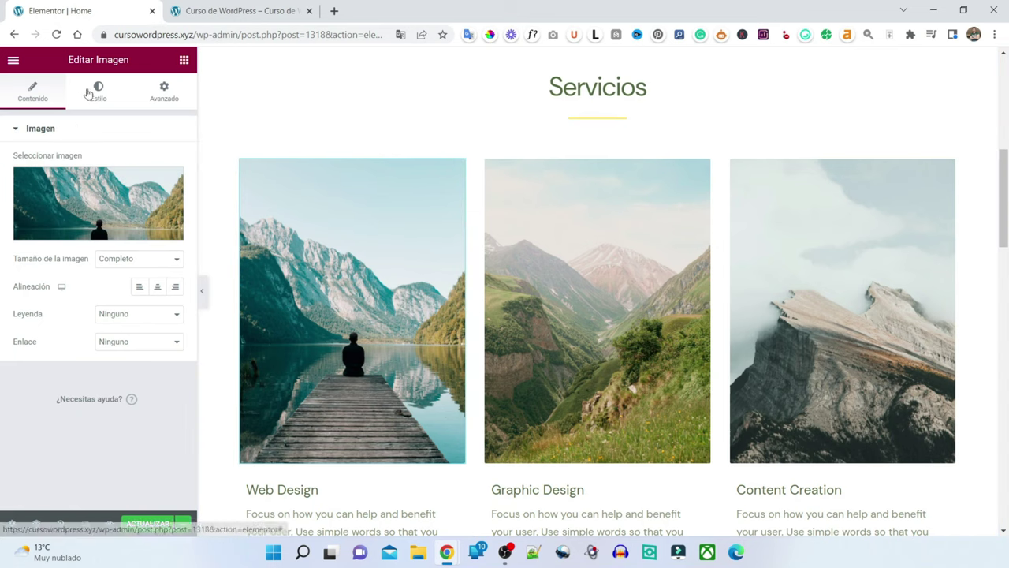
left_click(87, 204)
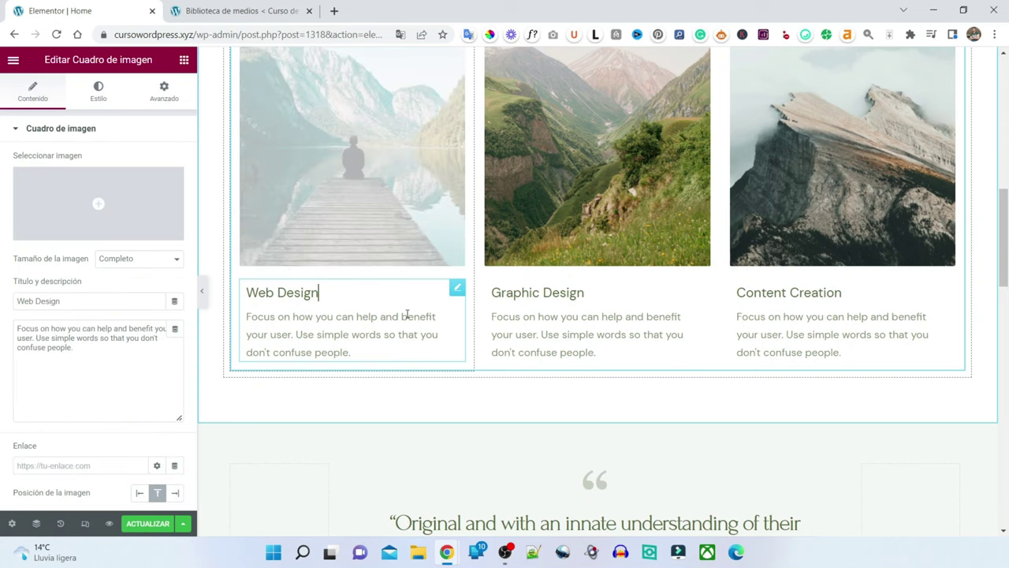
- Replace the Web Design card title with 'Posicionamiento Web o SEO', fixing the Ppsicionamiento typo
key("BackSpace")
key("BackSpace")
key("BackSpace")
key("BackSpace")
key("BackSpace")
key("BackSpace")
key("BackSpace")
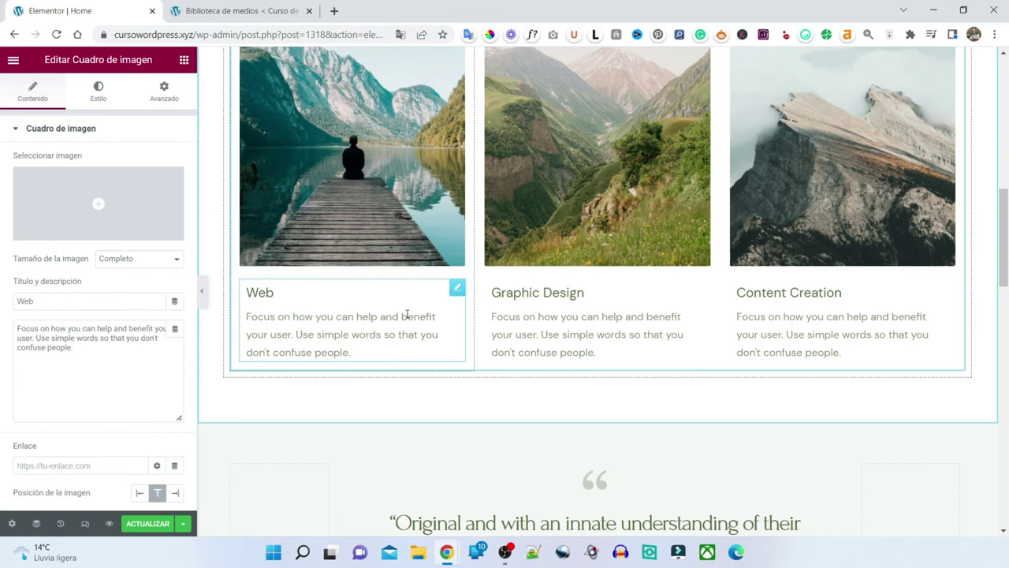
key("BackSpace")
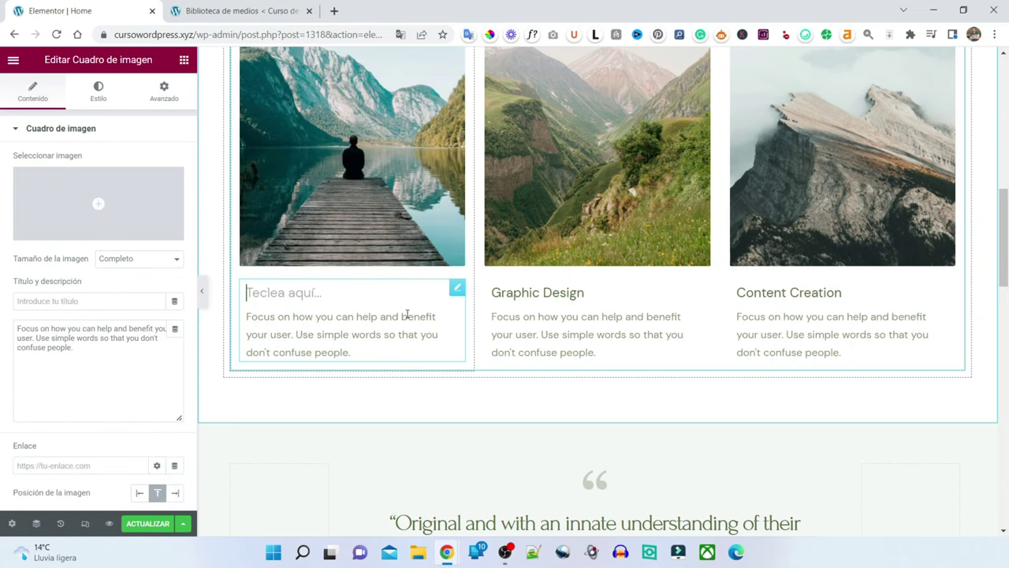
type("Ppsi")
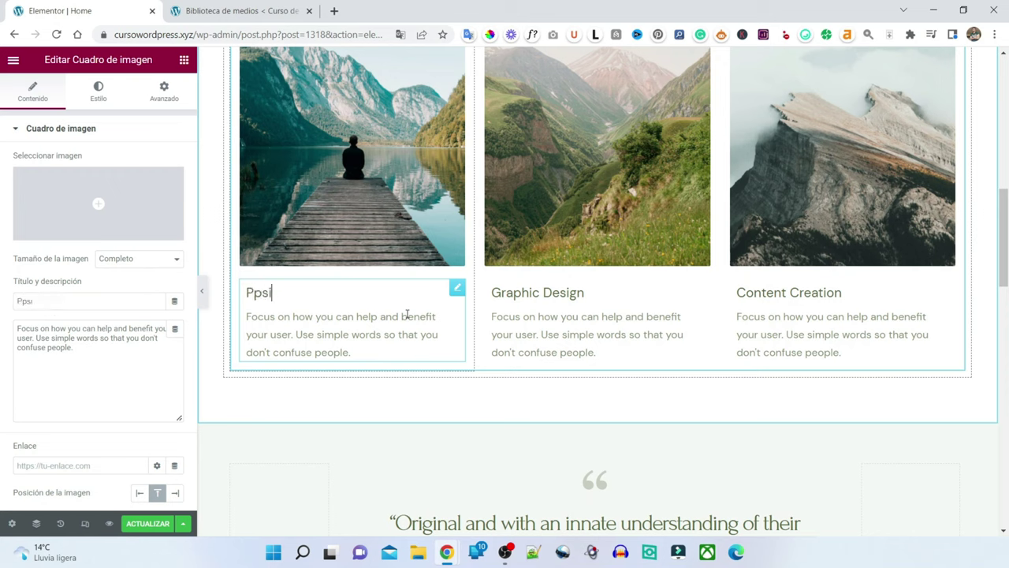
type("cionamiento W")
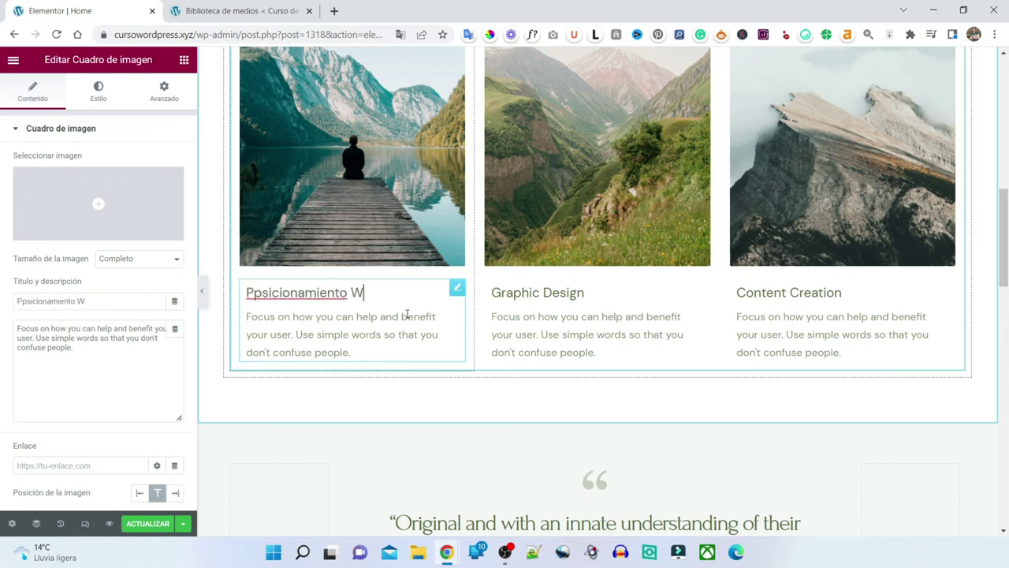
type("eb o SEO")
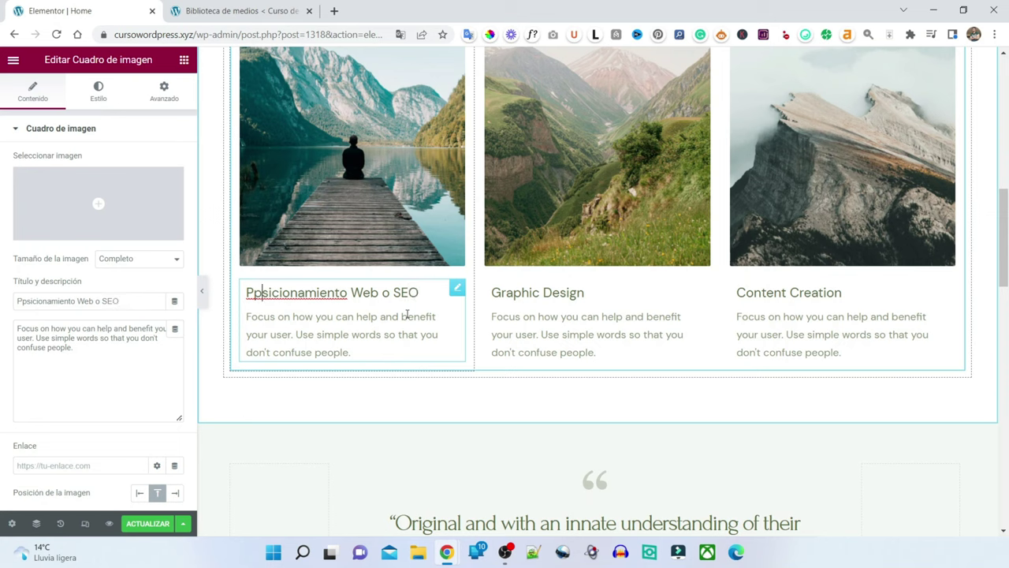
key("BackSpace")
type("o")
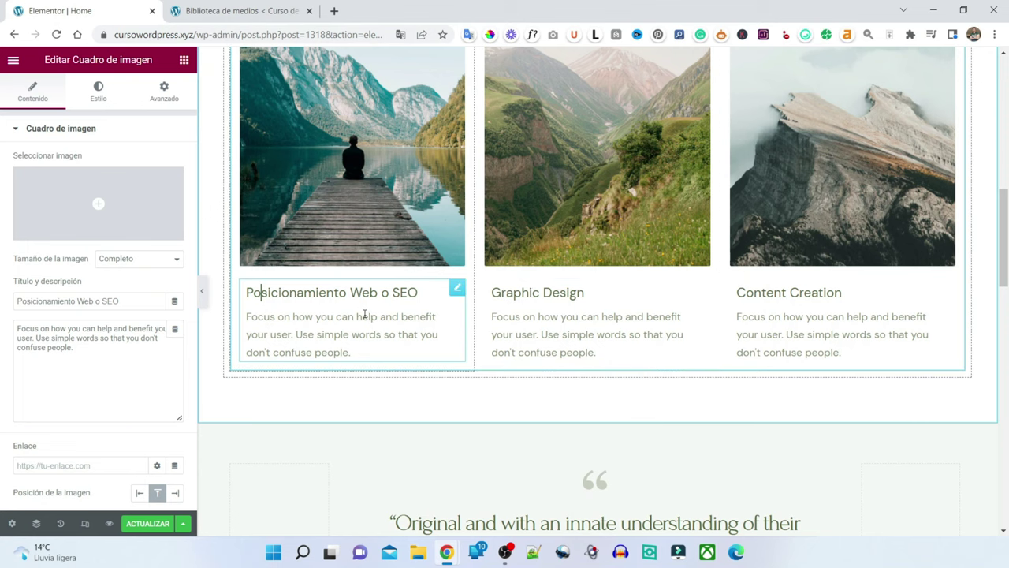
scroll(602, 288, "up", 3)
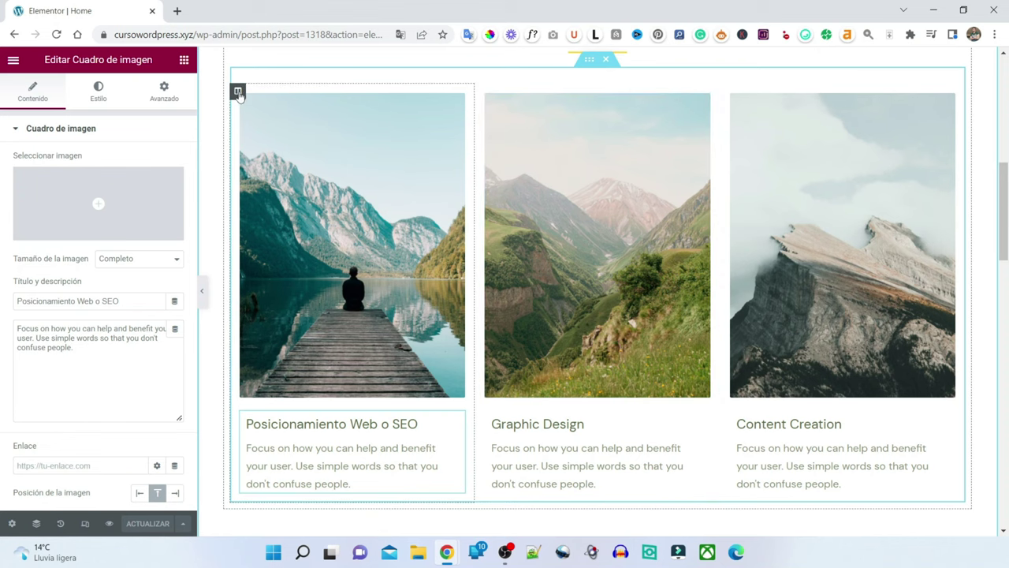
- Drag the Posicionamiento Web o SEO column after Graphic Design and save with ACTUALIZAR
left_click_drag(237, 93, 512, 106)
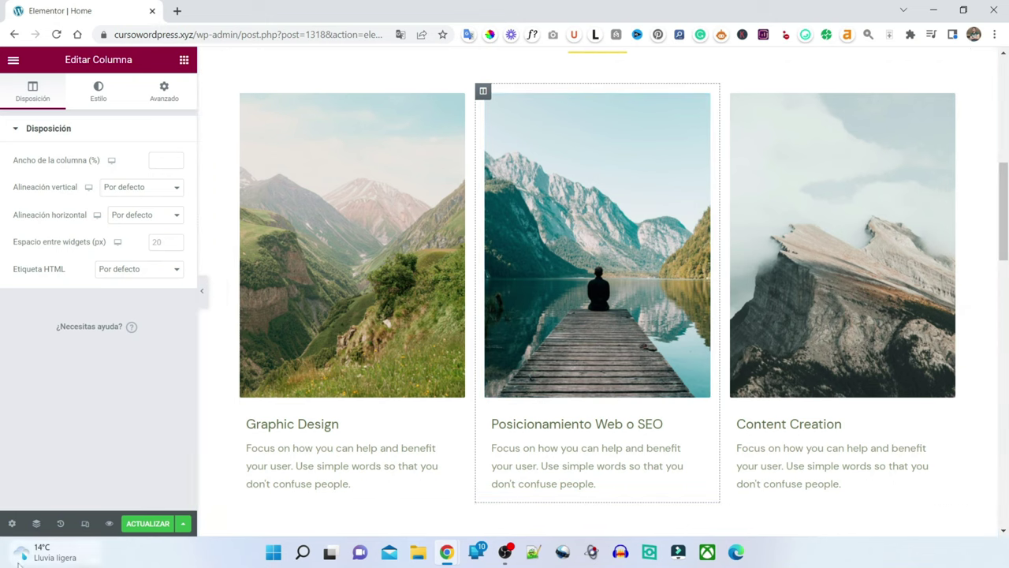
left_click(154, 525)
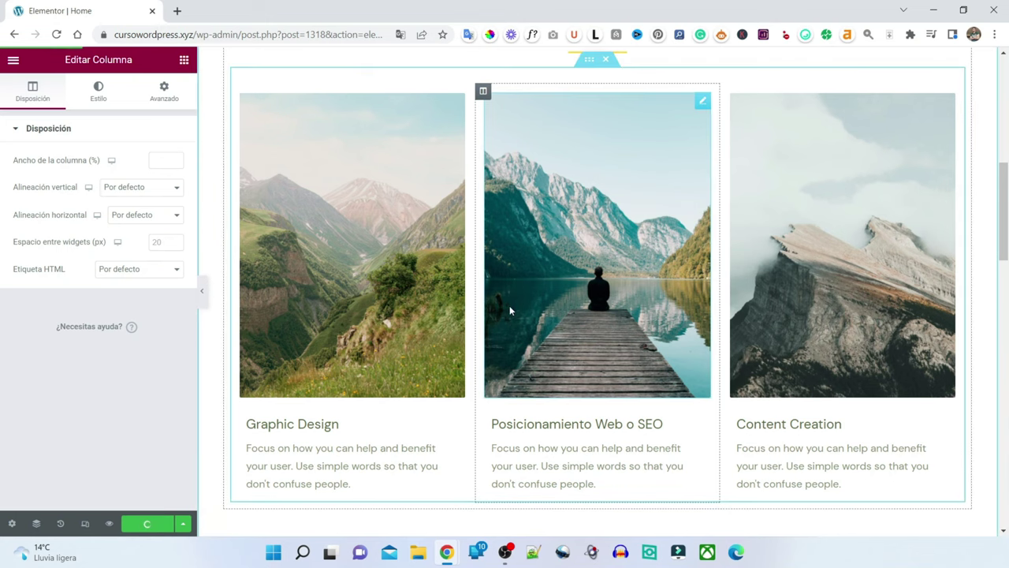
scroll(541, 314, "down", 6)
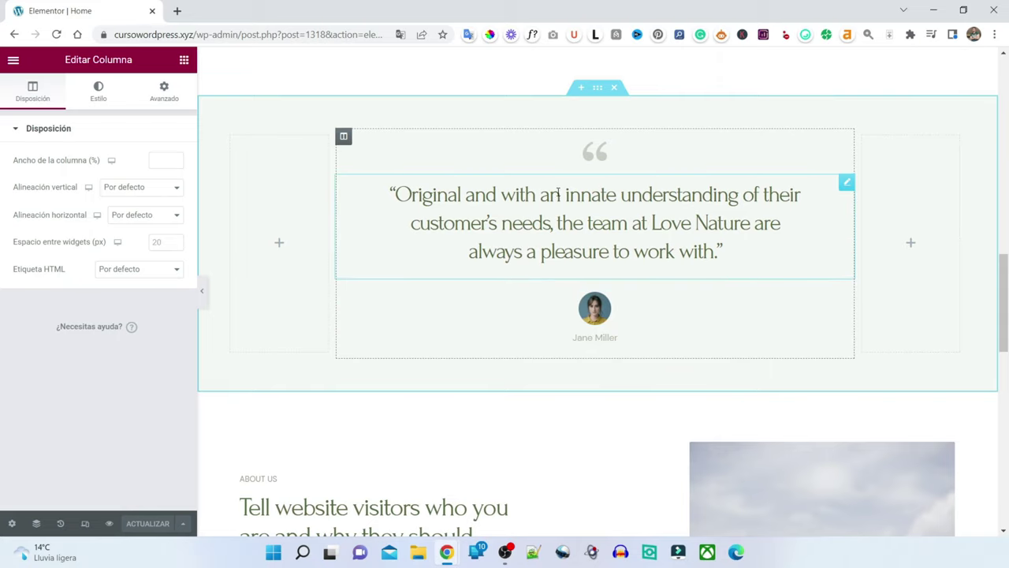
- Set the testimonial quote heading's Typography font family to Verdana under Estilo
left_click(564, 206)
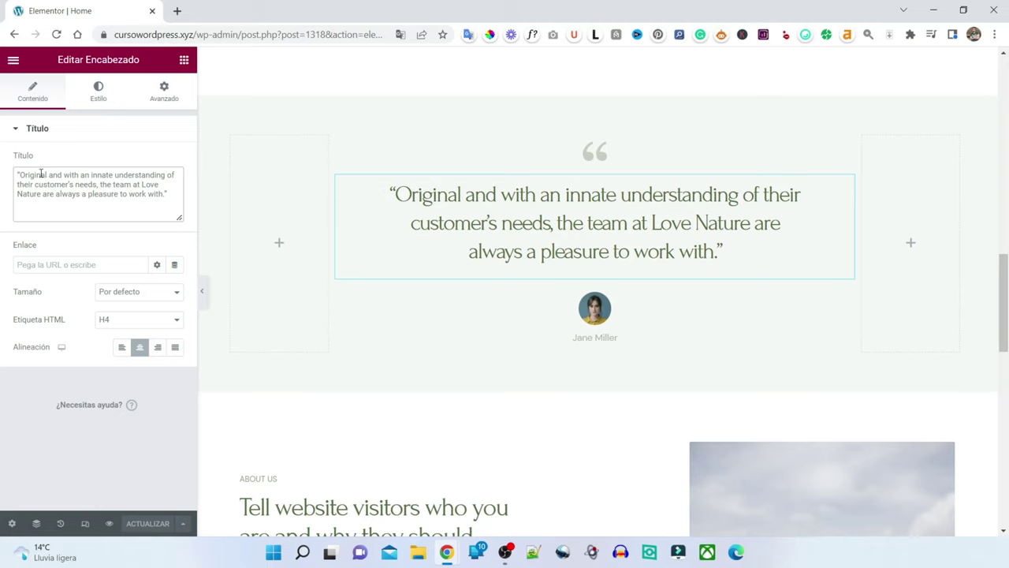
left_click(661, 241)
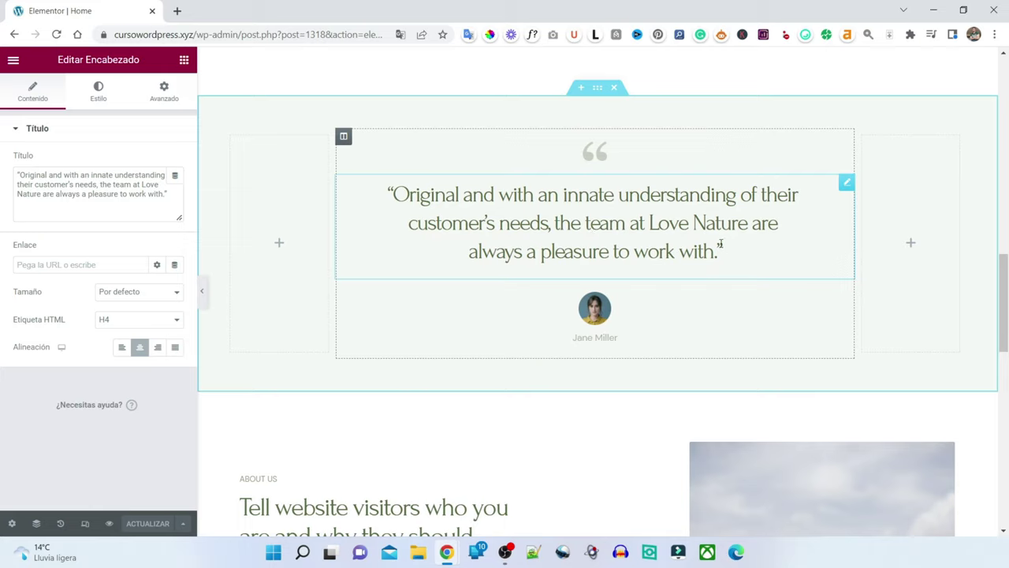
left_click(99, 90)
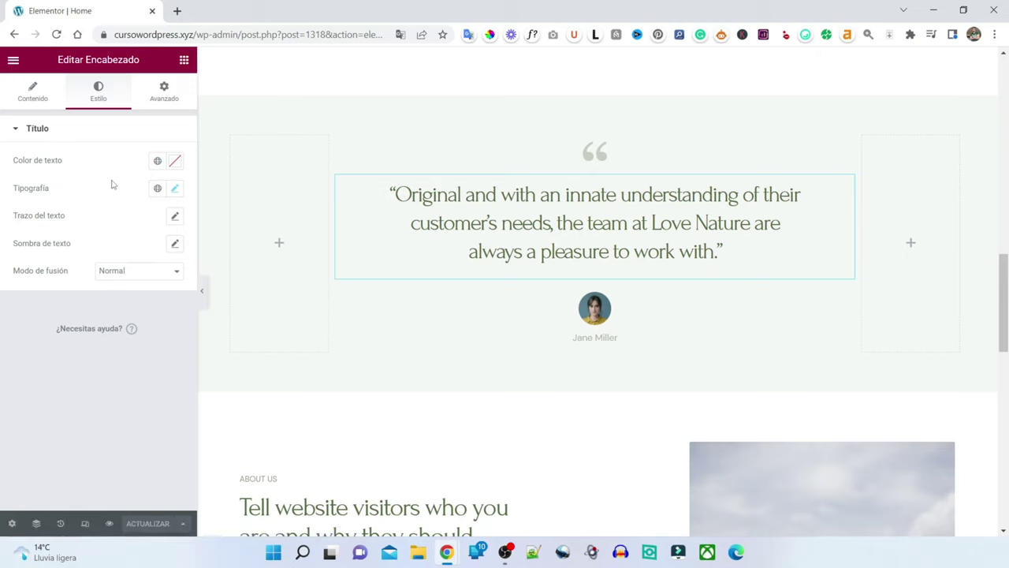
left_click(175, 190)
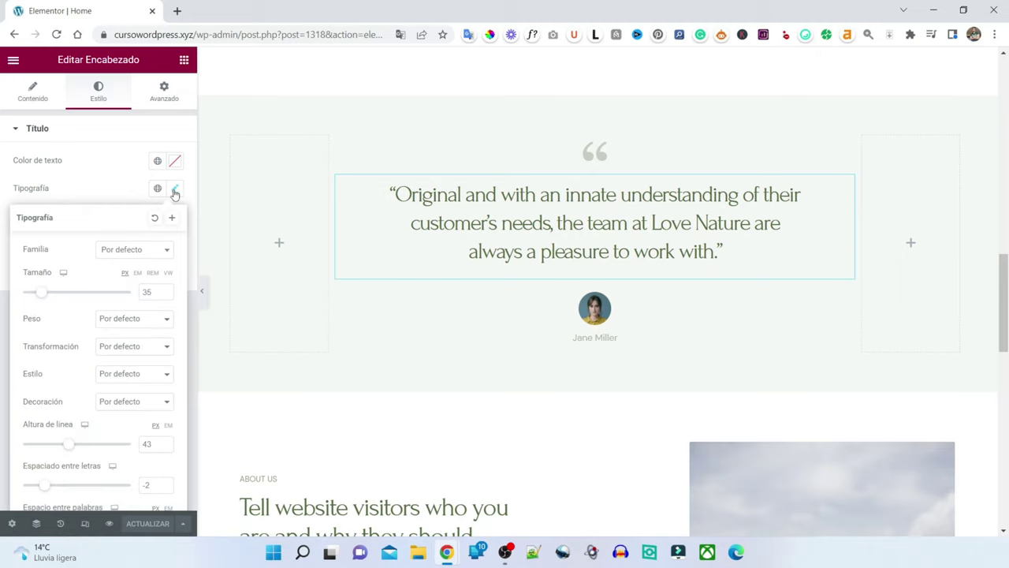
left_click(130, 252)
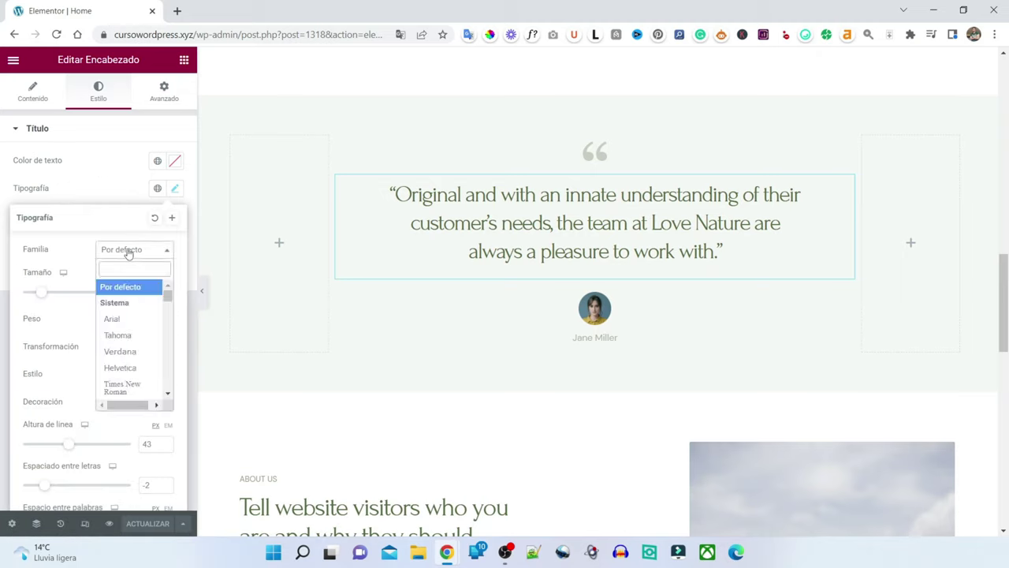
left_click(121, 352)
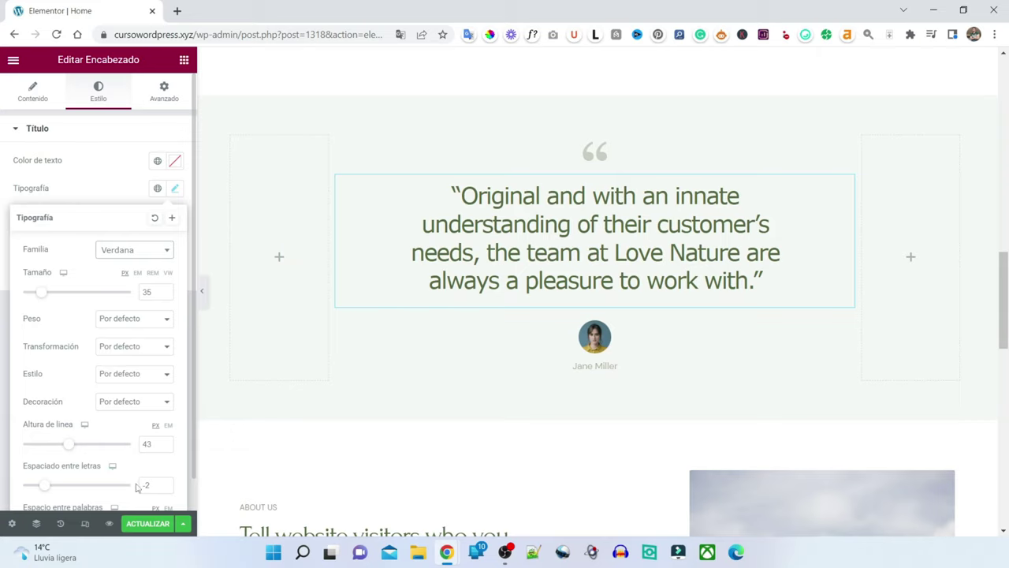
- Revert to the 'Columna Movidas' History entry to drop the Verdana font
left_click(60, 525)
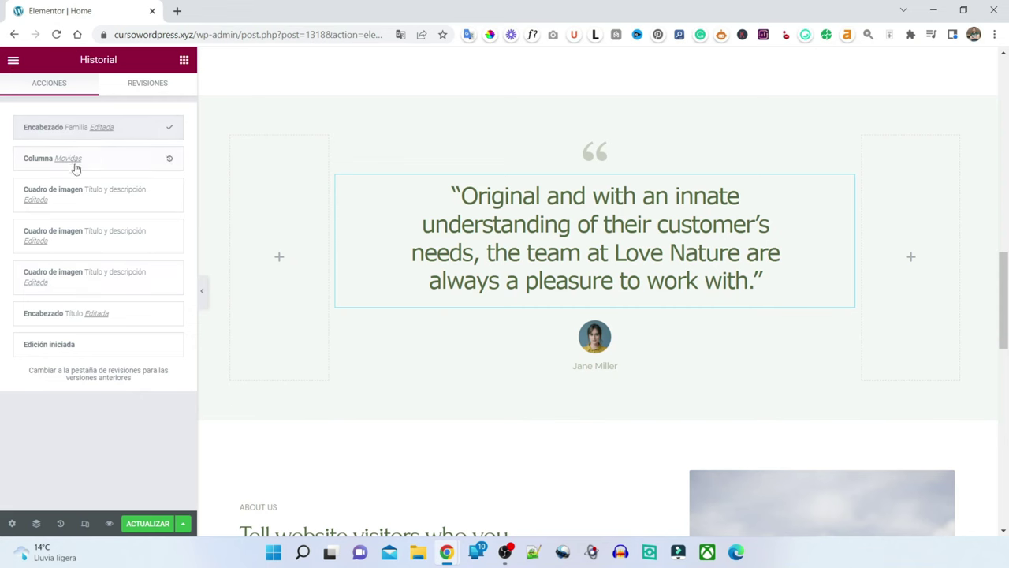
left_click(75, 158)
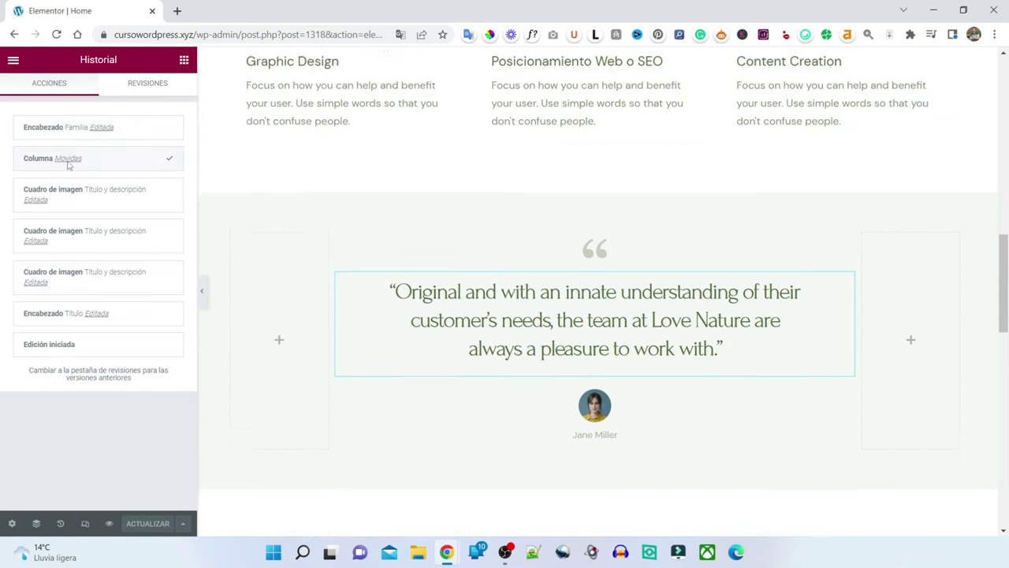
scroll(710, 355, "down", 8)
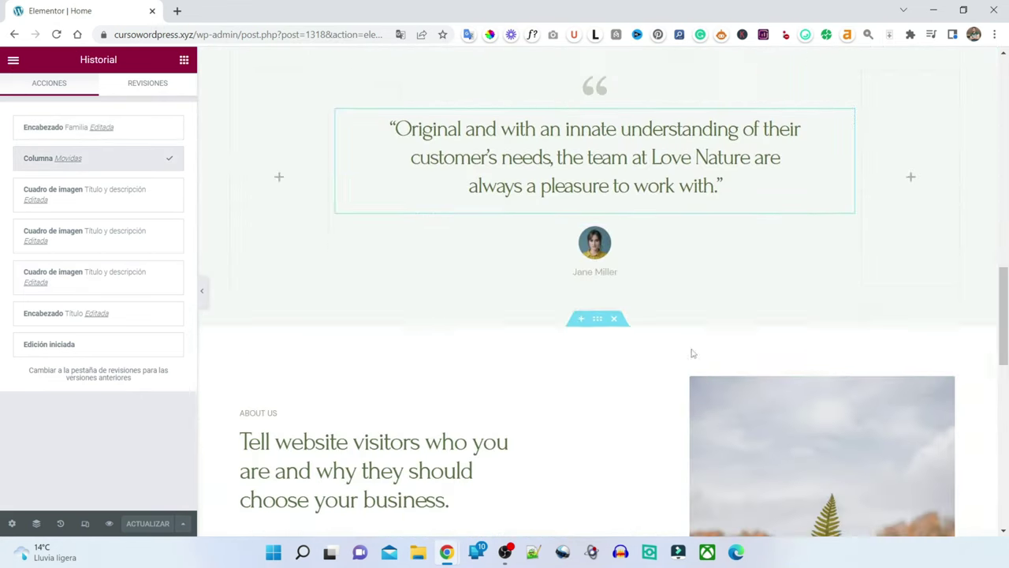
scroll(622, 386, "up", 3)
- Add then remove stray letters in the testimonial quote, scrolling further down the page
left_click(622, 386)
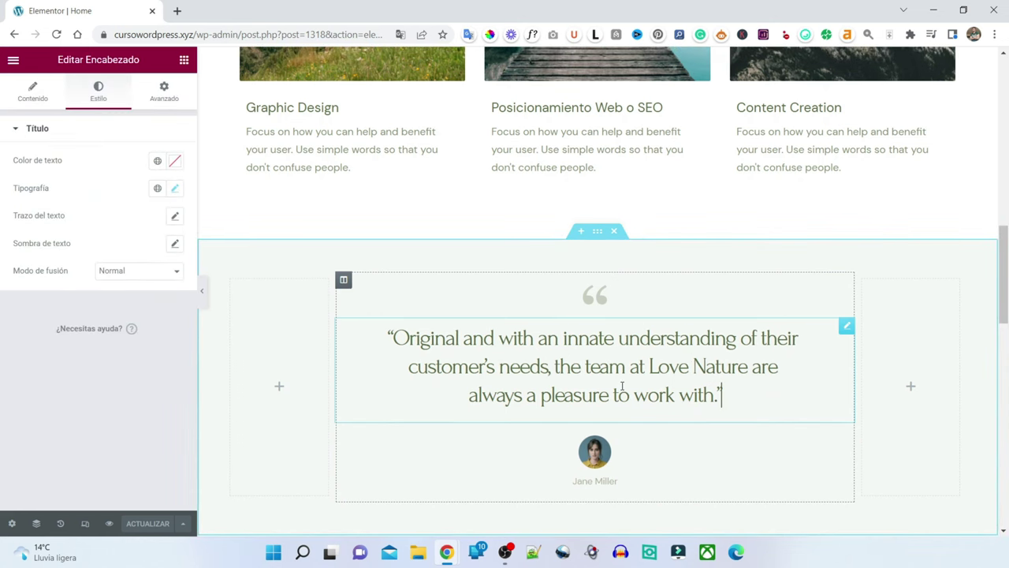
type("dfdsfsd")
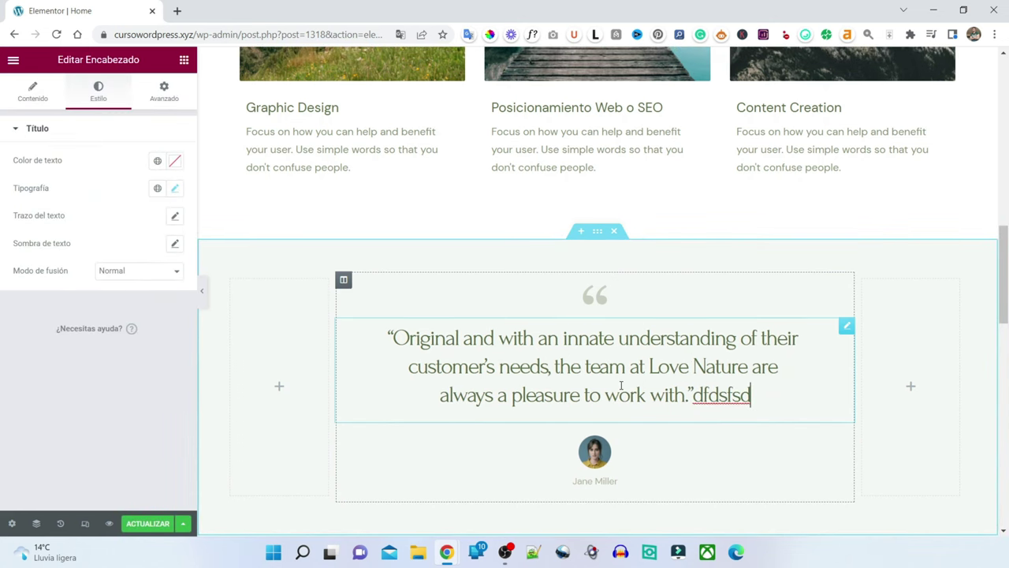
key("BackSpace")
key("BackSpace")
key("BackSpace")
key("BackSpace")
key("BackSpace")
key("BackSpace")
key("BackSpace")
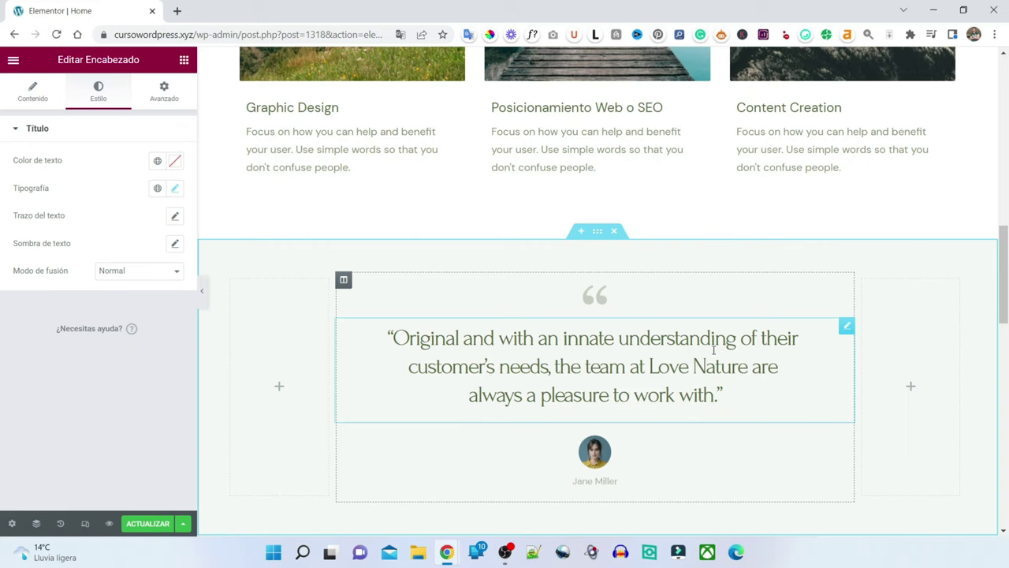
scroll(699, 355, "down", 2)
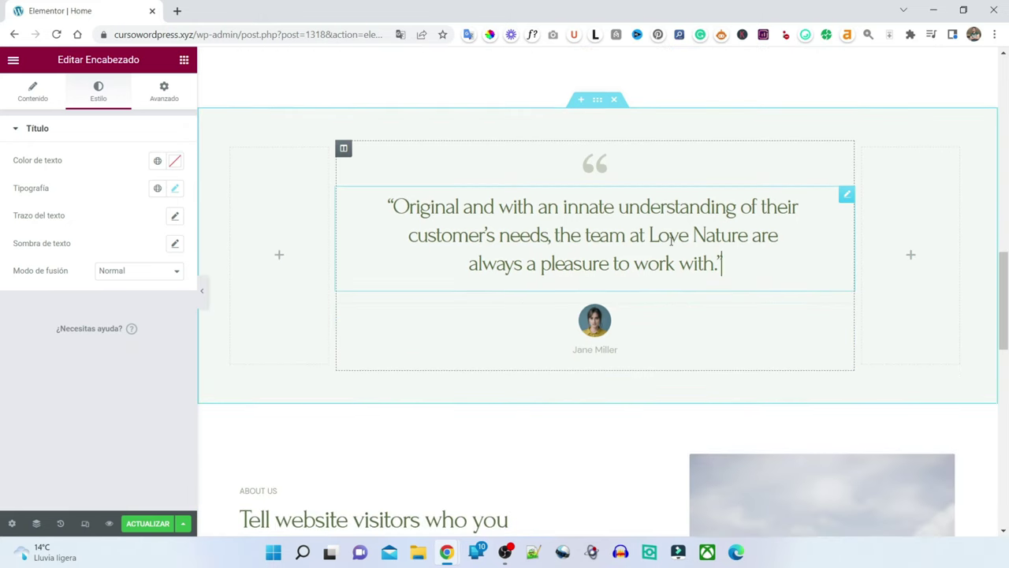
scroll(647, 253, "down", 2)
scroll(568, 214, "down", 3)
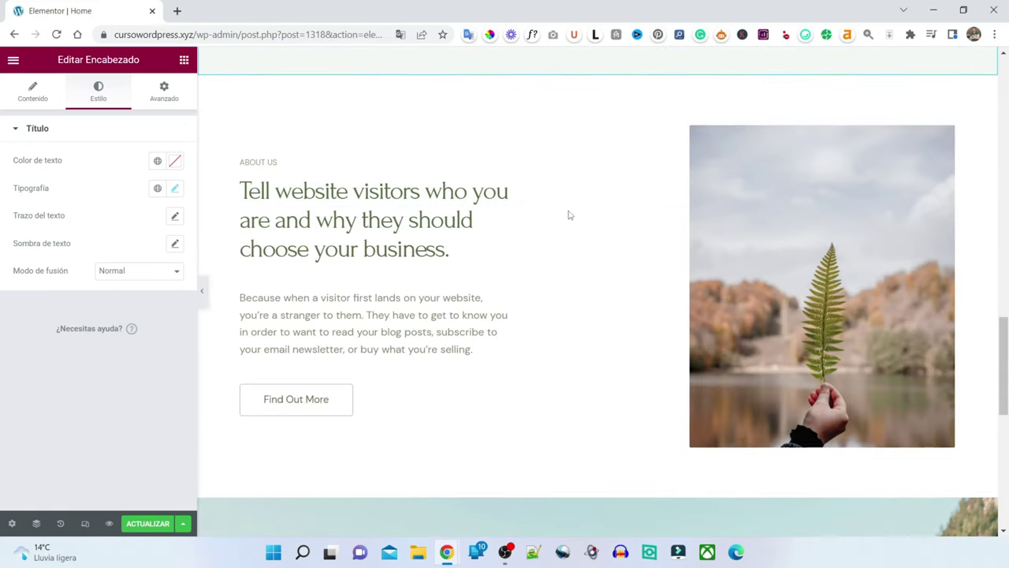
scroll(646, 313, "up", 2)
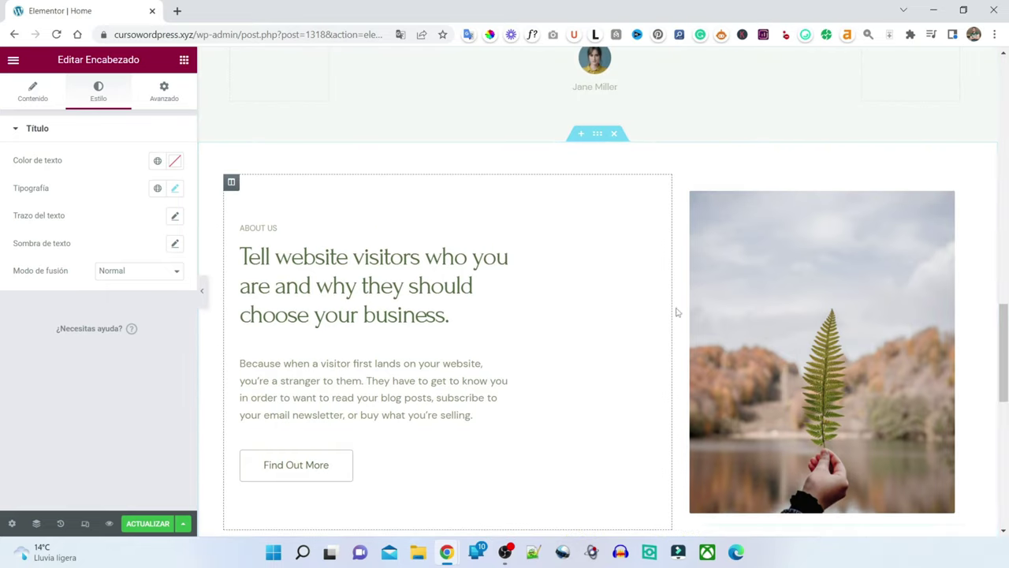
scroll(601, 247, "down", 5)
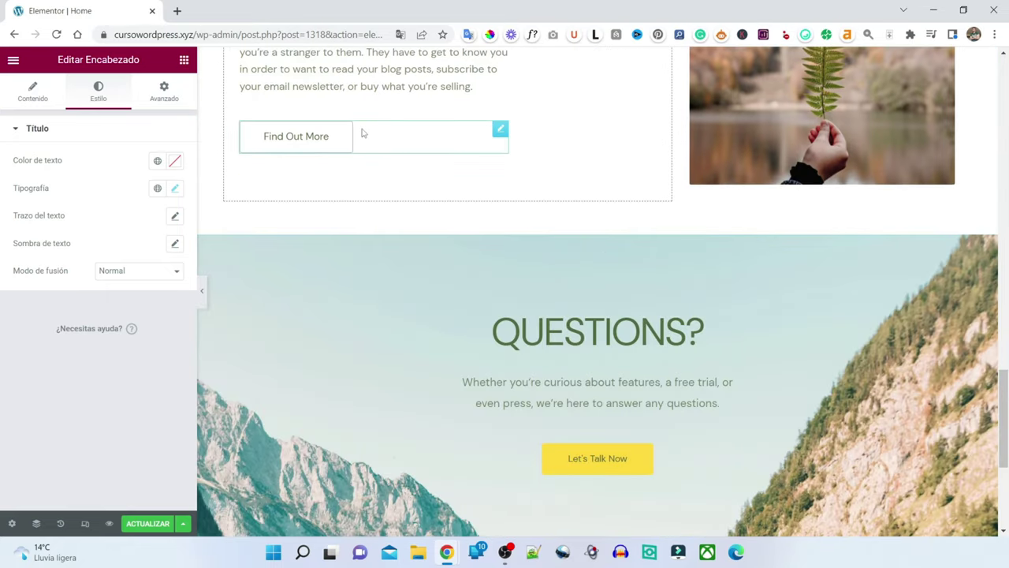
scroll(615, 394, "up", 5)
scroll(513, 232, "down", 9)
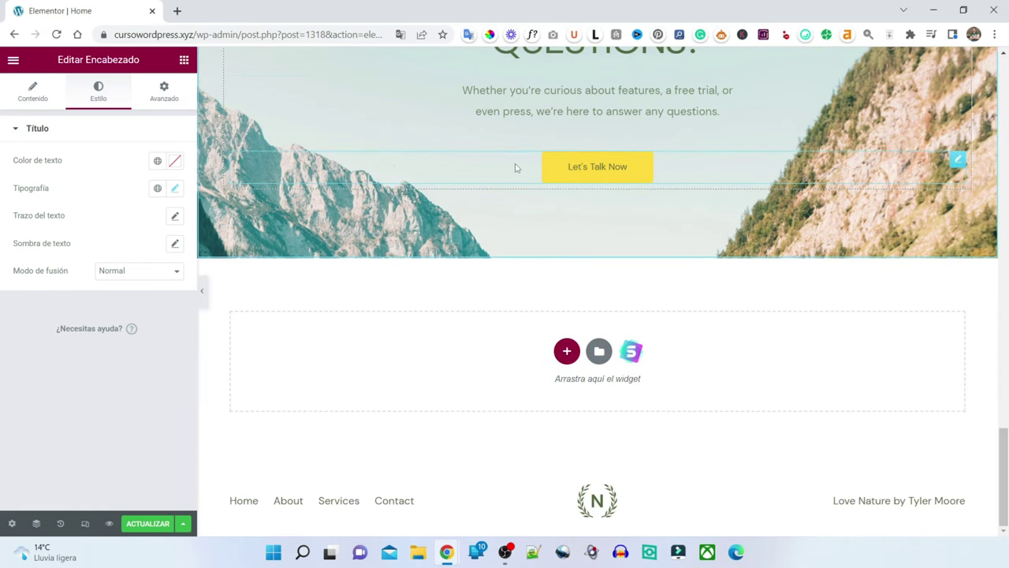
scroll(552, 236, "up", 6)
scroll(576, 273, "down", 2)
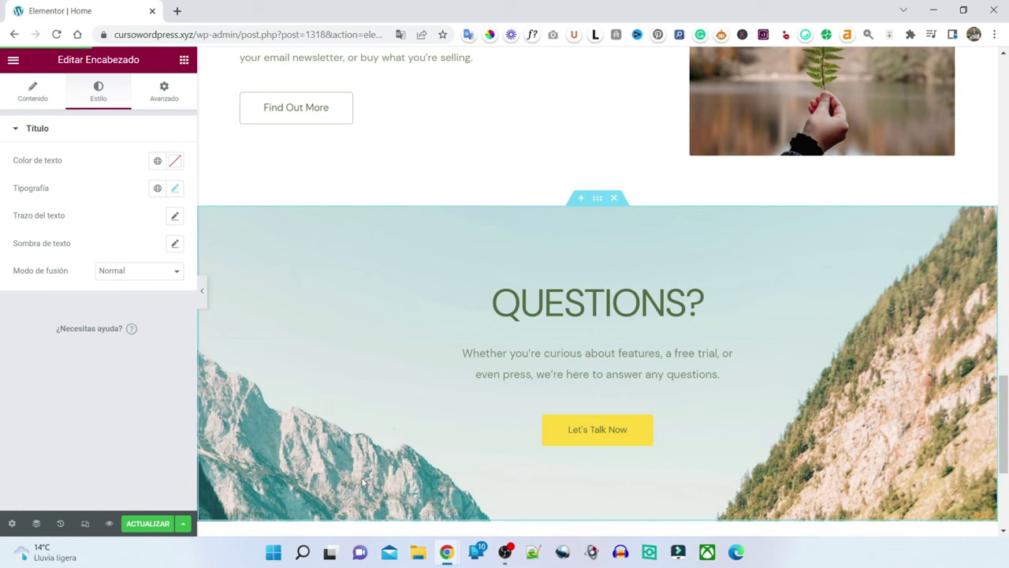
- Preview the Home page changes in a new tab, scroll it, and return to Elementor
left_click(109, 523)
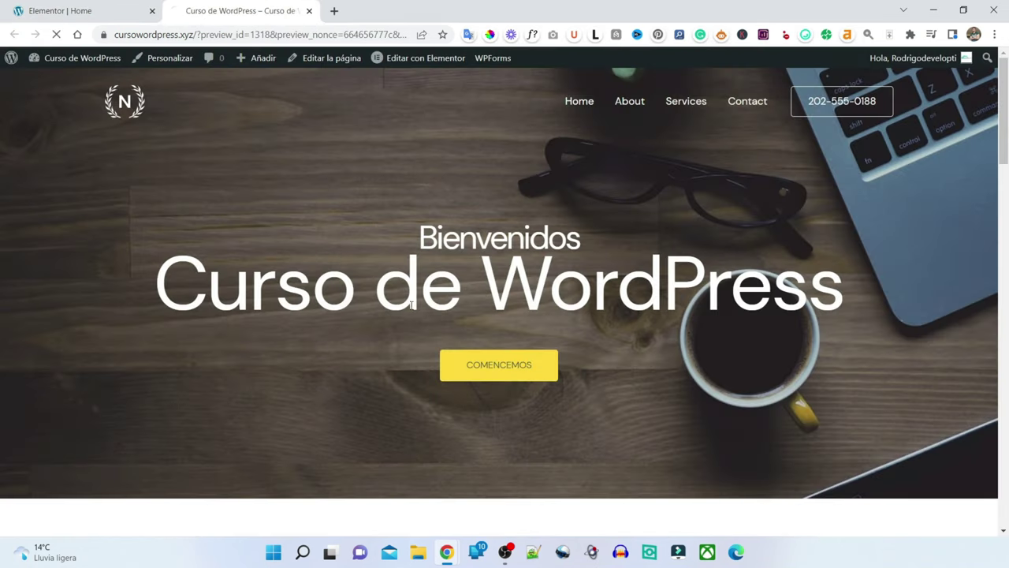
scroll(426, 285, "down", 20)
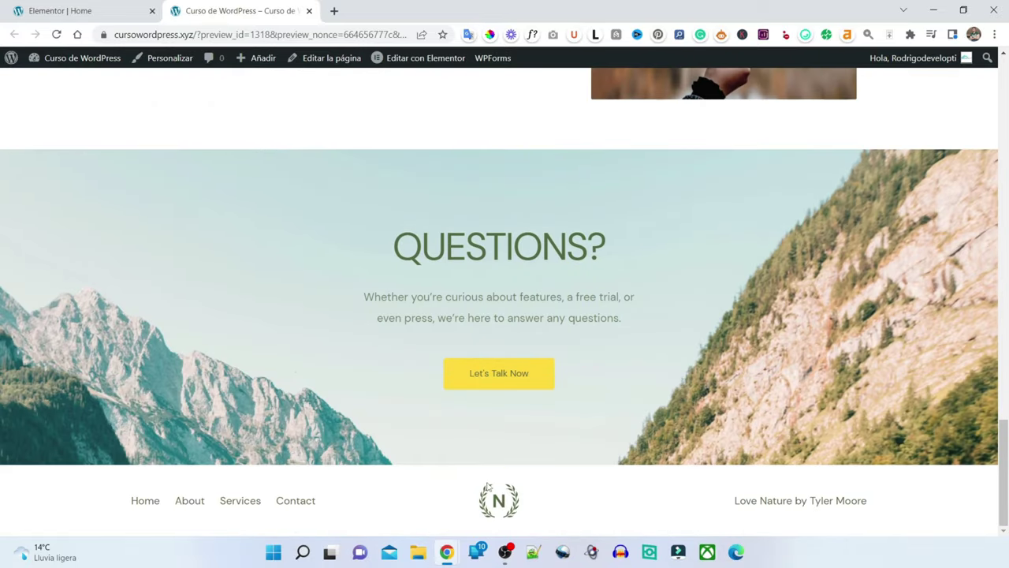
left_click(94, 10)
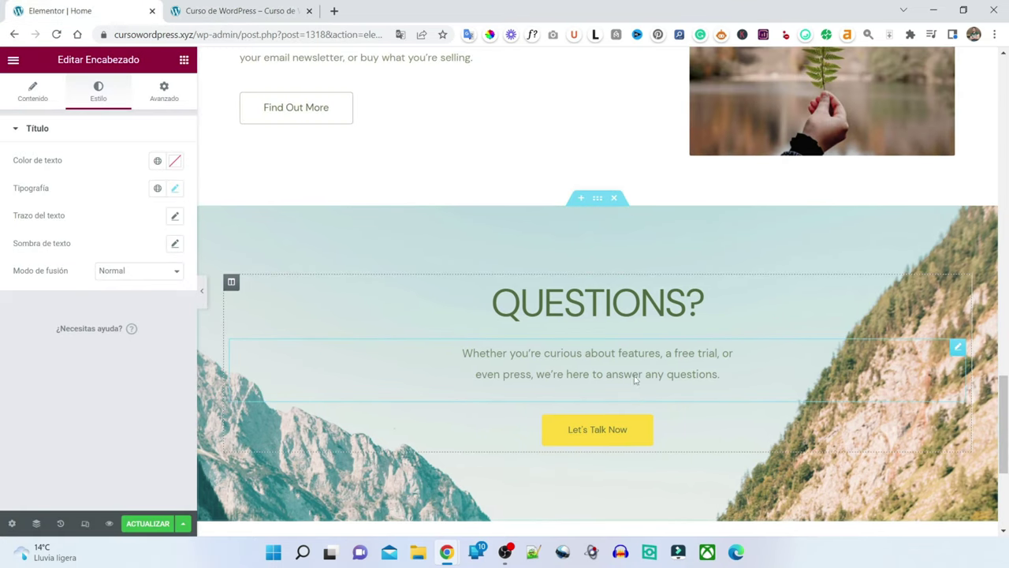
scroll(653, 349, "down", 1)
scroll(653, 349, "down", 2)
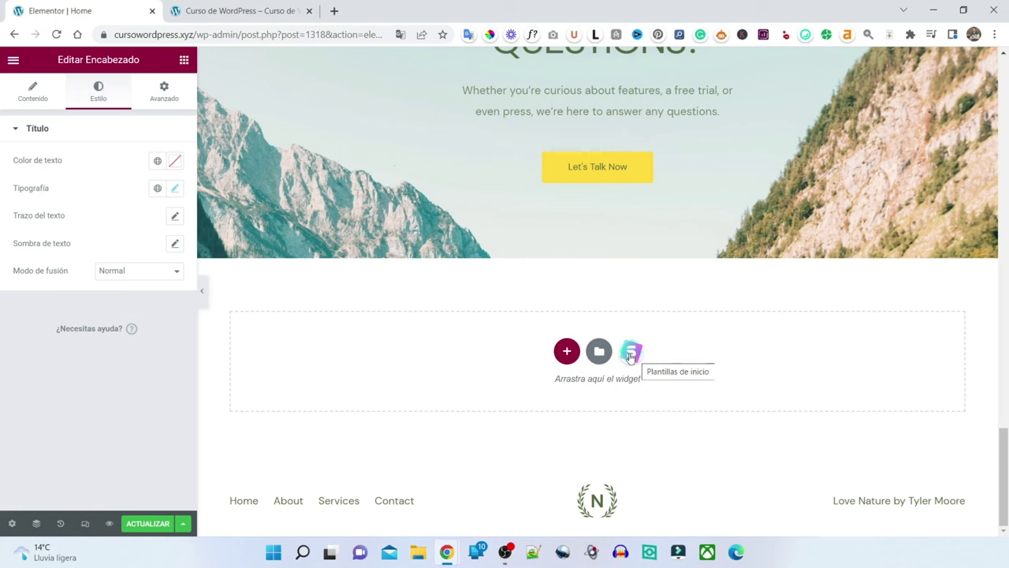
left_click(631, 355)
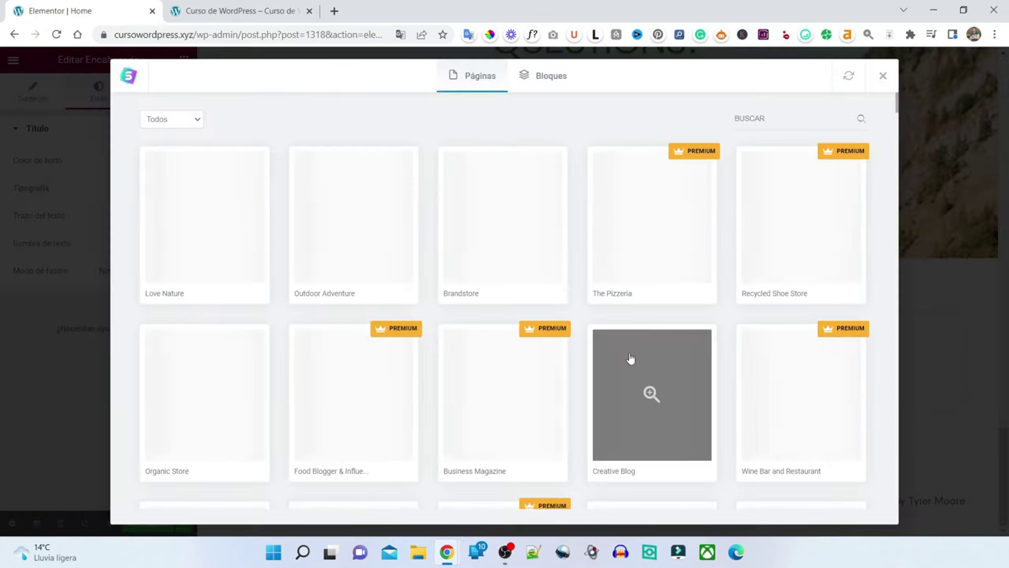
- Show the Bloques designs in Starter Templates, filtered to the Contact category
left_click(548, 79)
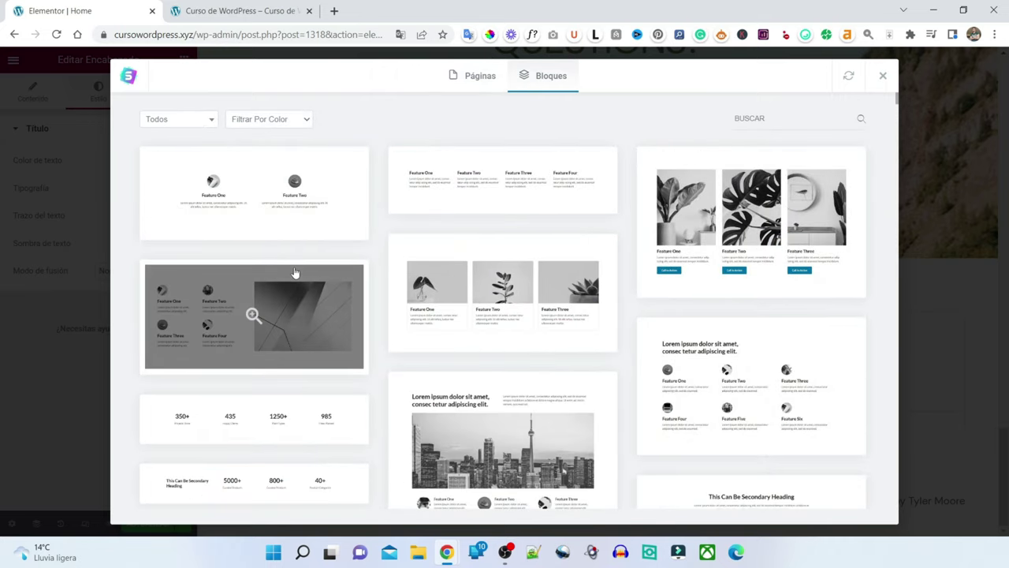
scroll(511, 268, "down", 6)
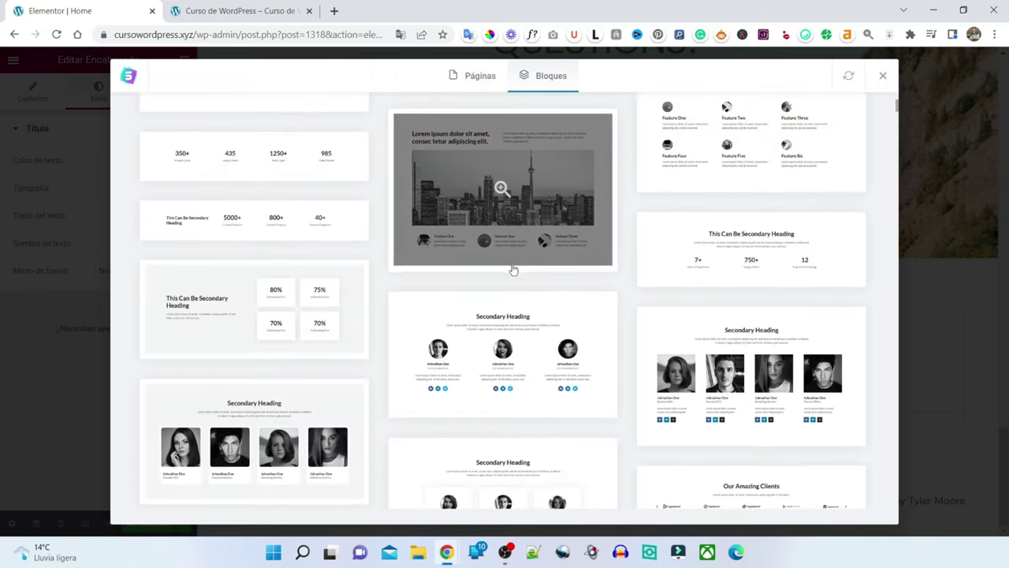
scroll(512, 266, "up", 6)
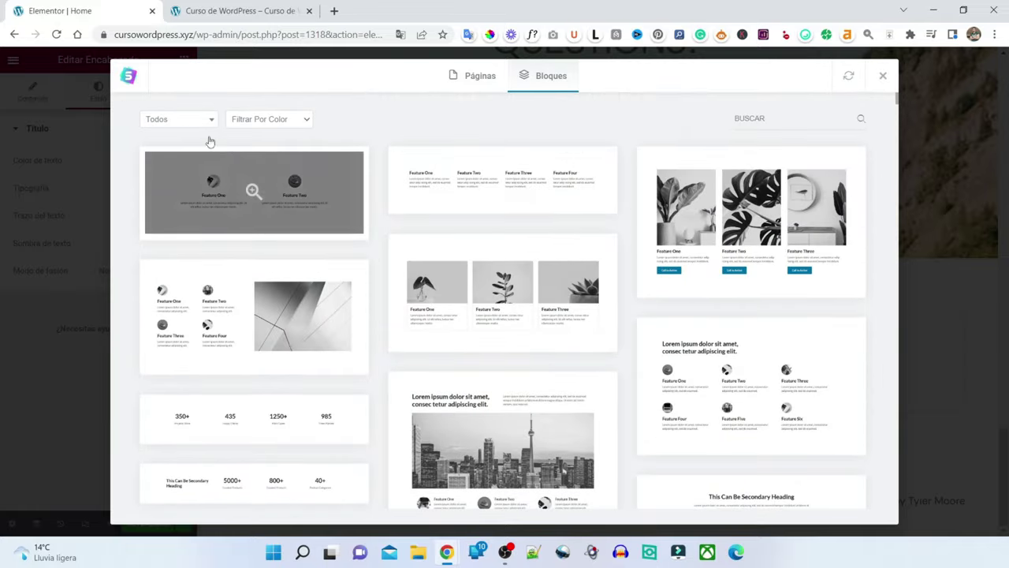
left_click(178, 120)
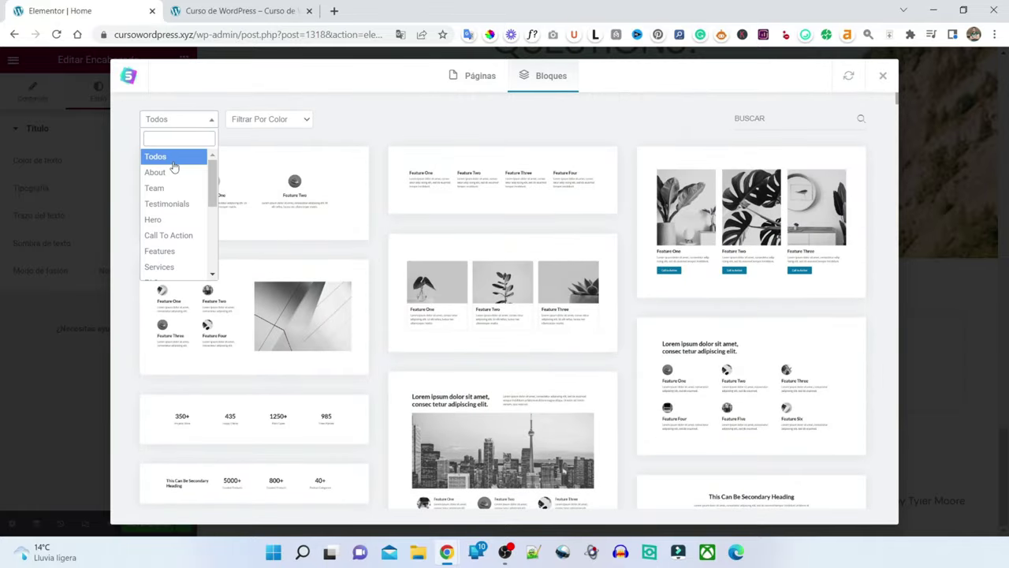
scroll(175, 167, "down", 3)
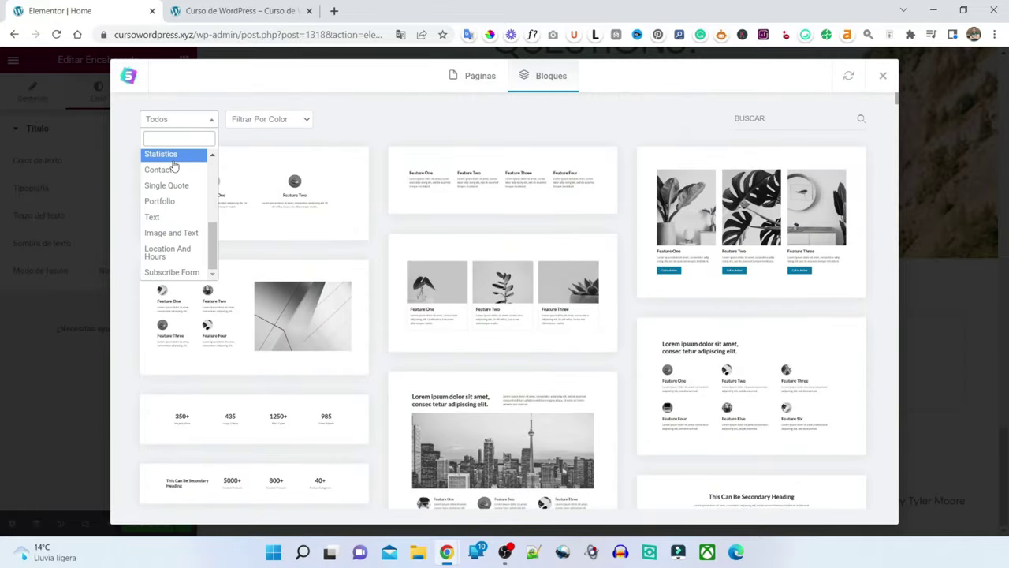
left_click(163, 172)
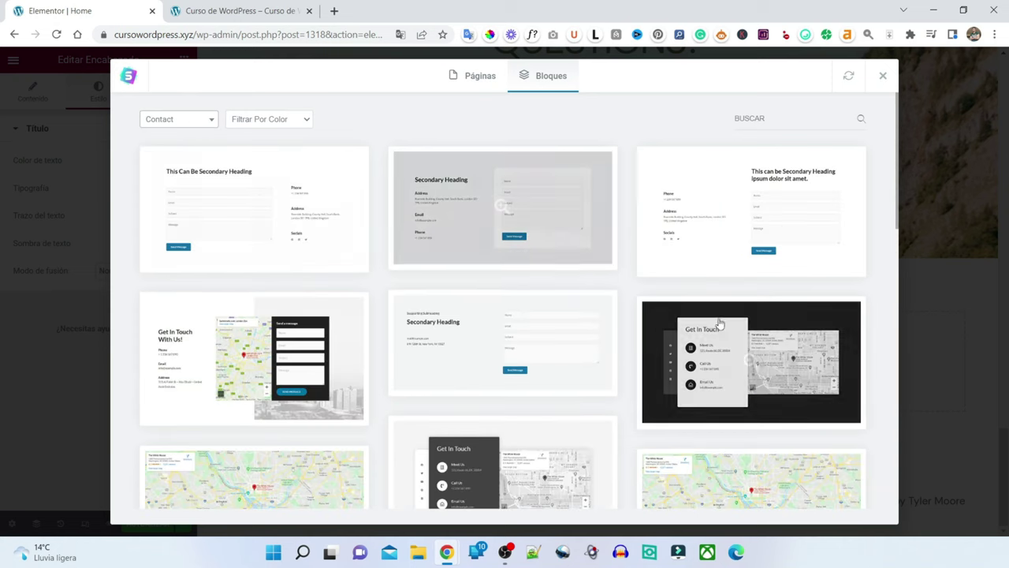
- Scroll the Contact blocks, then filter the library to Statistics blocks
scroll(494, 250, "down", 5)
scroll(706, 315, "down", 3)
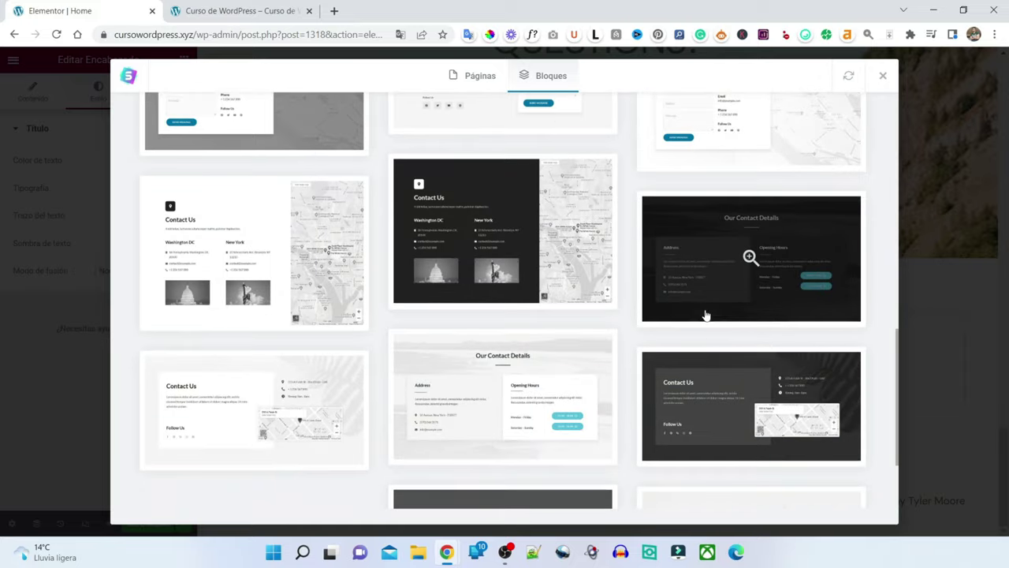
scroll(704, 315, "up", 10)
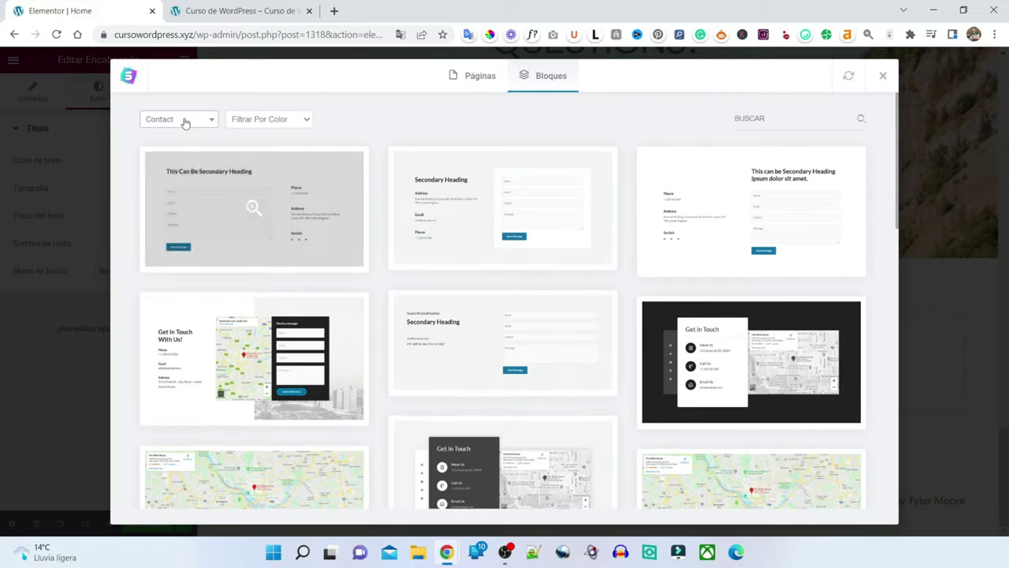
left_click(181, 119)
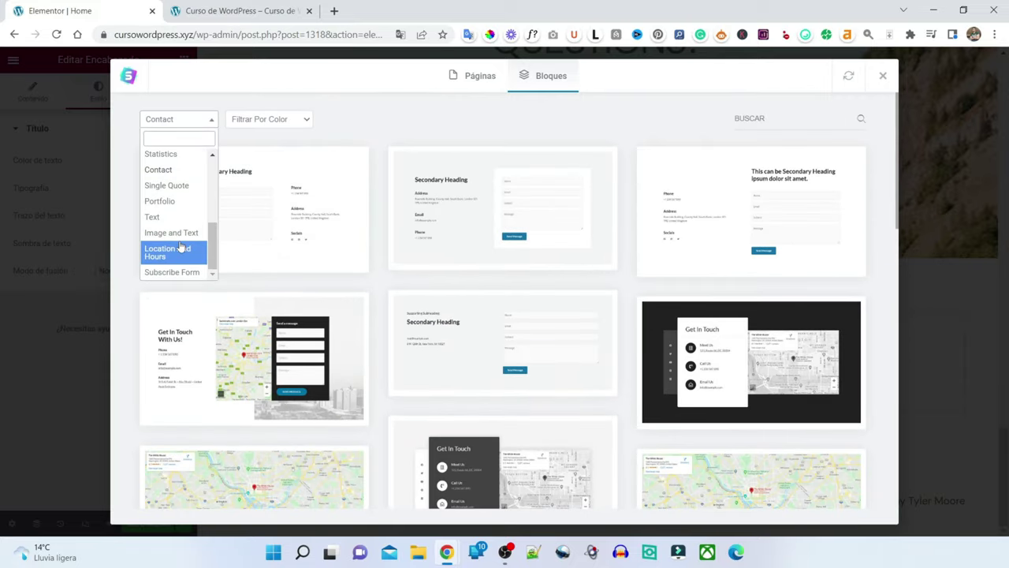
left_click(162, 153)
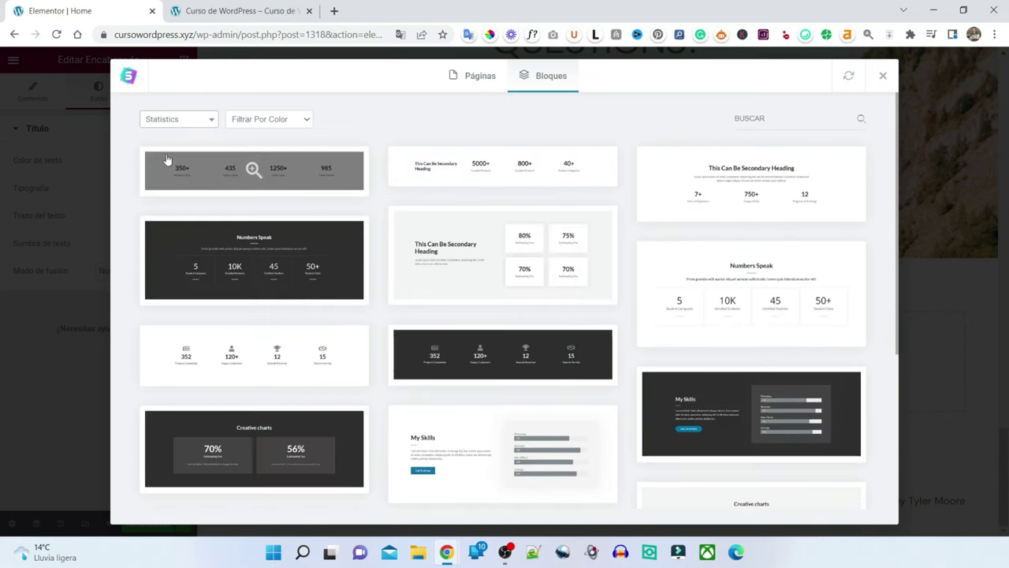
- Filter the block library to Portfolio designs and scroll through them
scroll(686, 269, "down", 3)
scroll(694, 274, "up", 5)
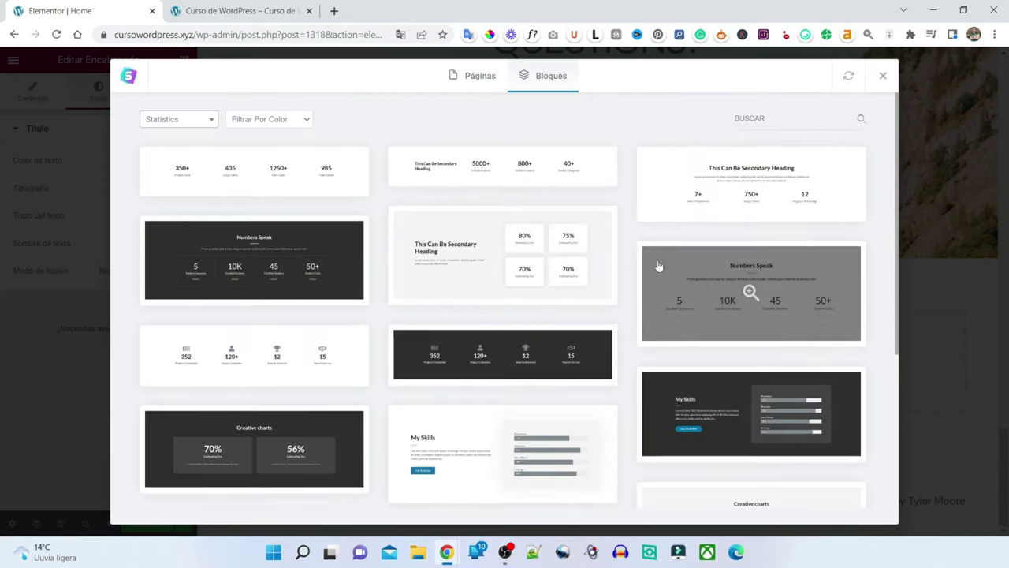
left_click(162, 123)
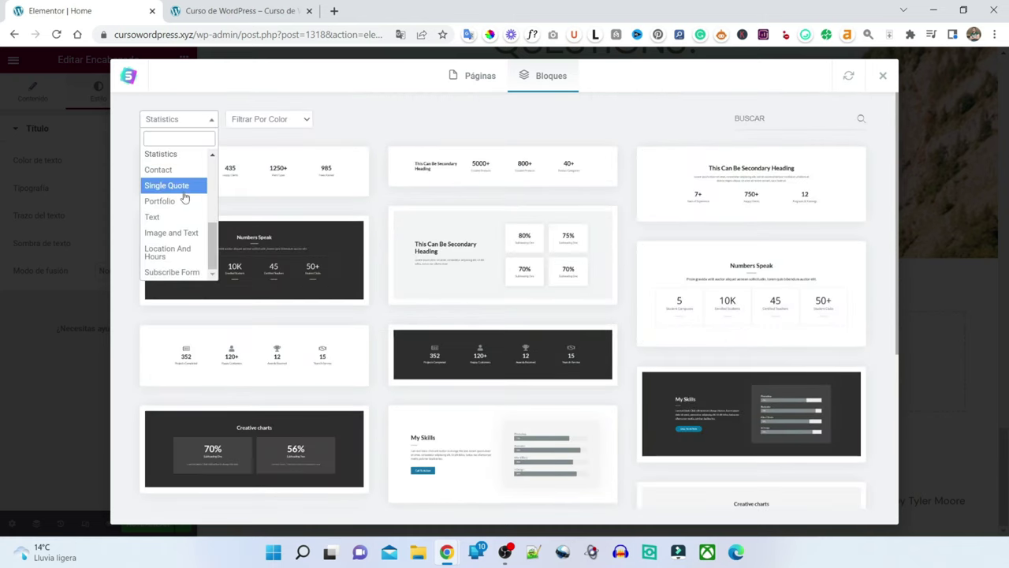
left_click(180, 201)
scroll(725, 315, "down", 5)
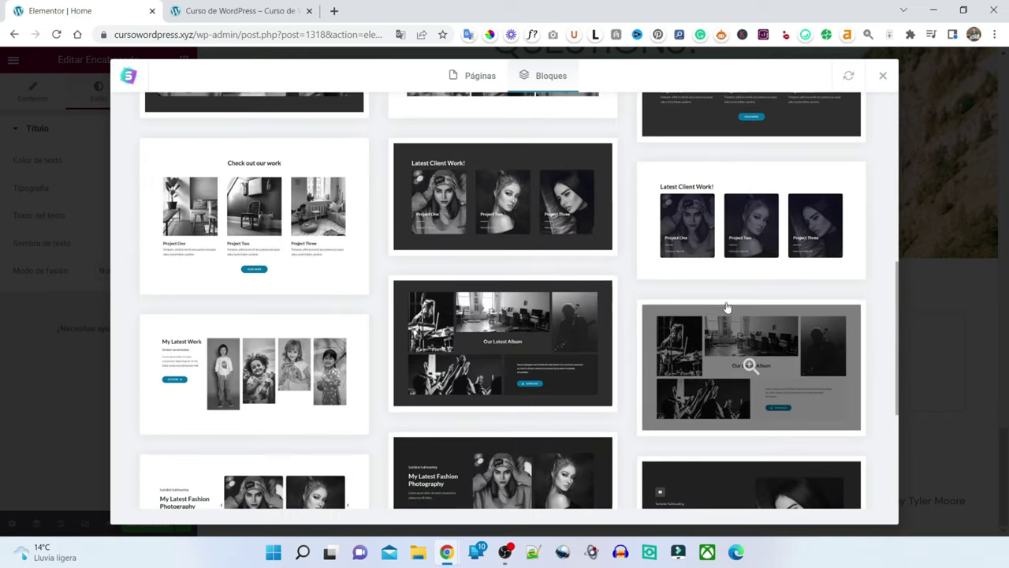
scroll(712, 318, "down", 3)
scroll(712, 318, "up", 10)
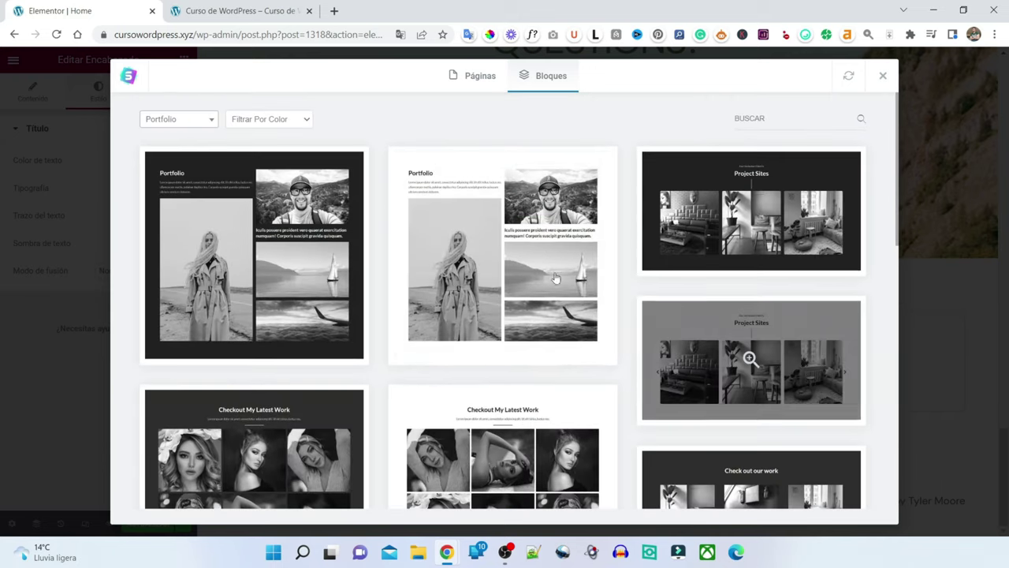
- Browse the Image and Text, then Testimonials, block categories
left_click(210, 119)
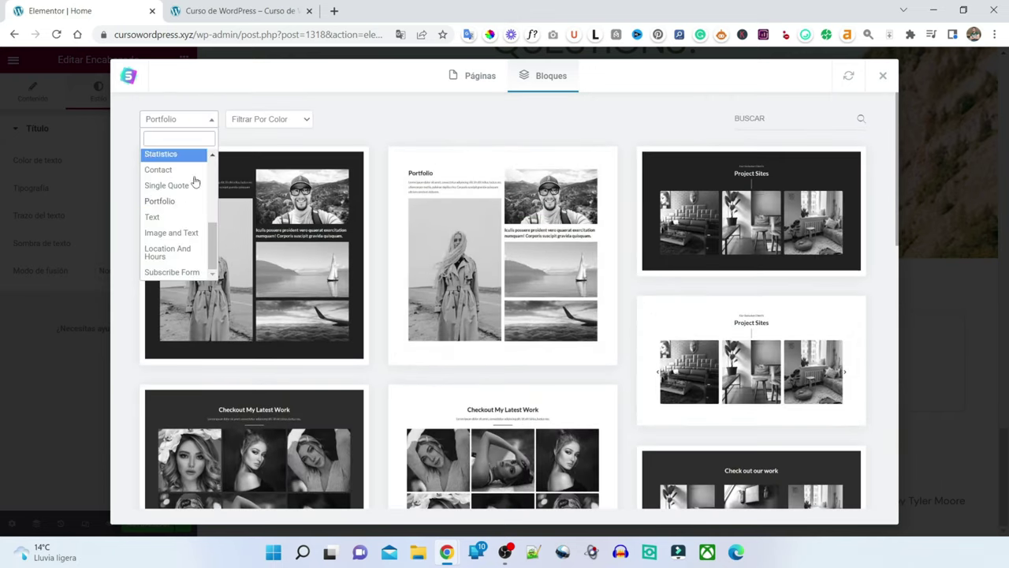
left_click(167, 233)
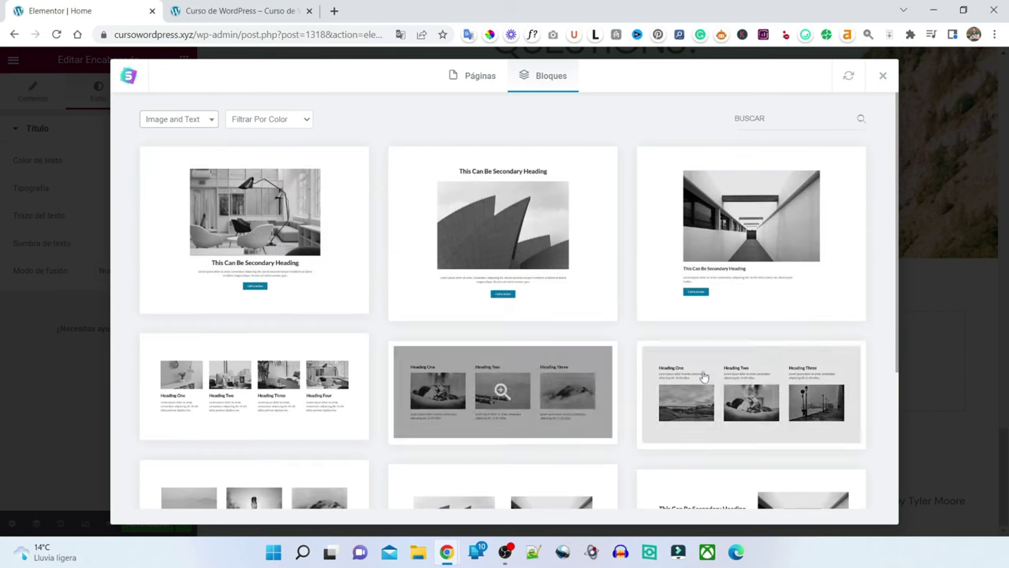
left_click(178, 119)
scroll(174, 185, "up", 5)
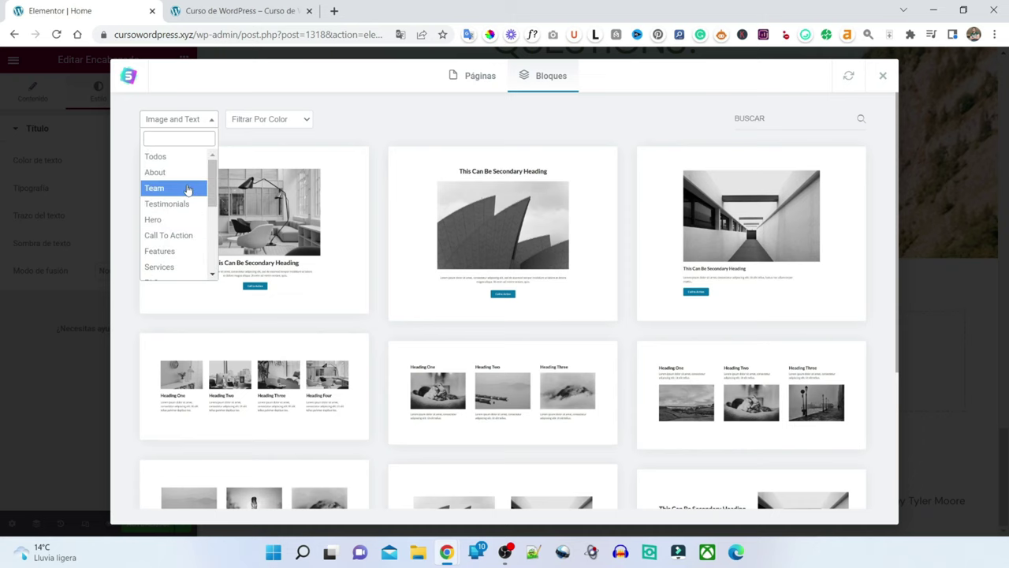
left_click(175, 205)
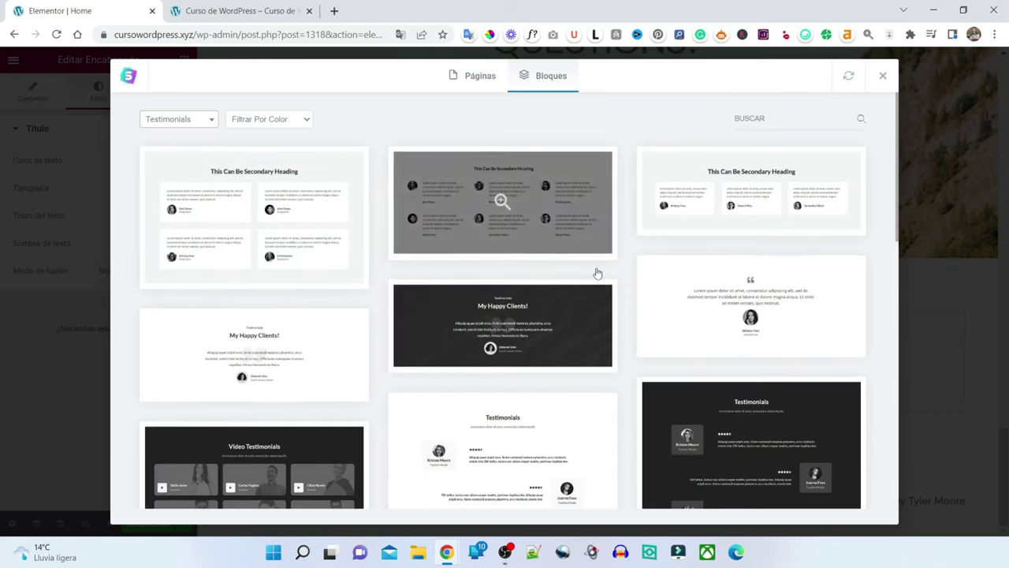
scroll(710, 268, "down", 5)
scroll(669, 273, "down", 3)
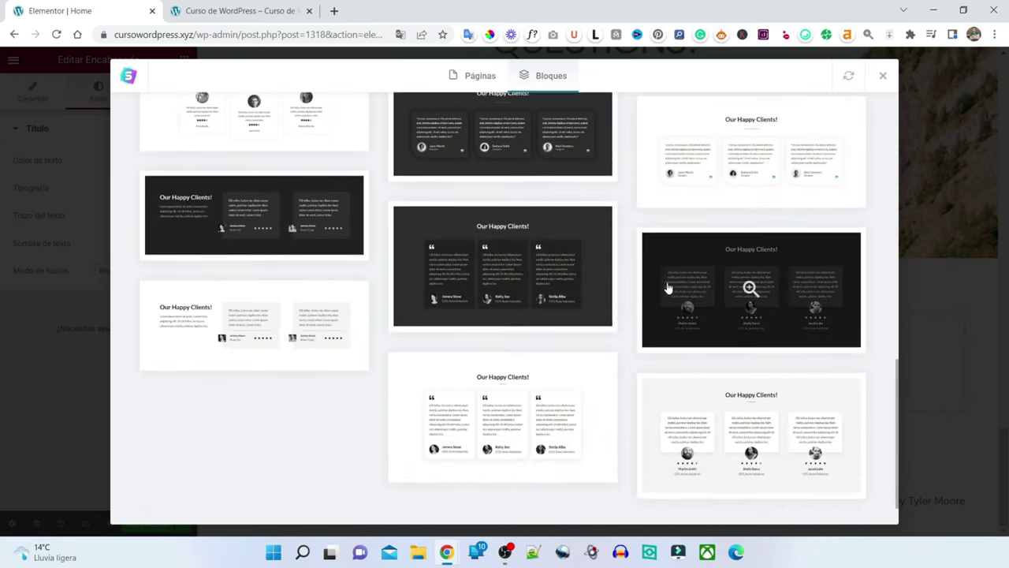
scroll(668, 276, "up", 10)
left_click(178, 119)
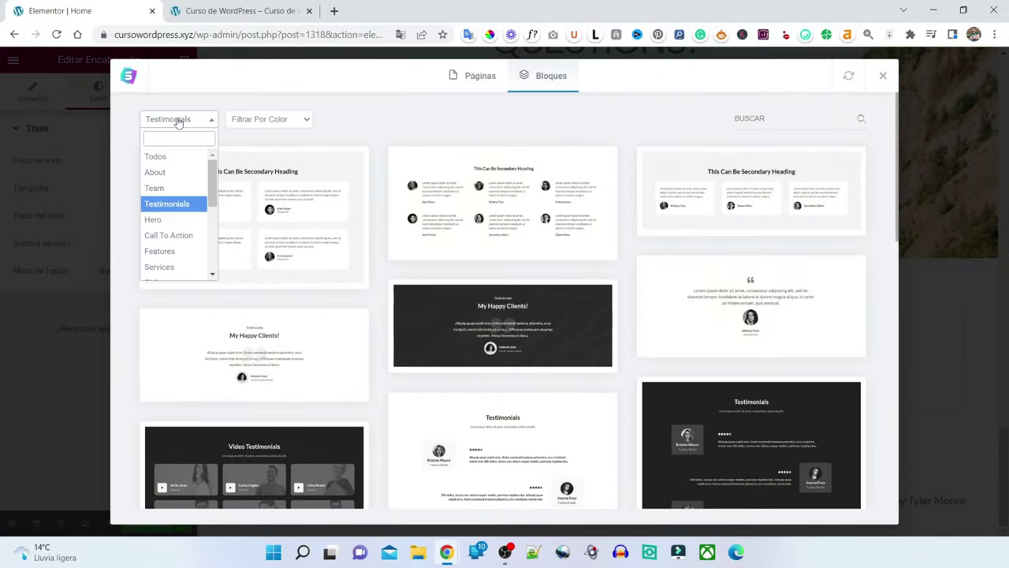
- Browse the Call To Action blocks, then the Team blocks
left_click(171, 235)
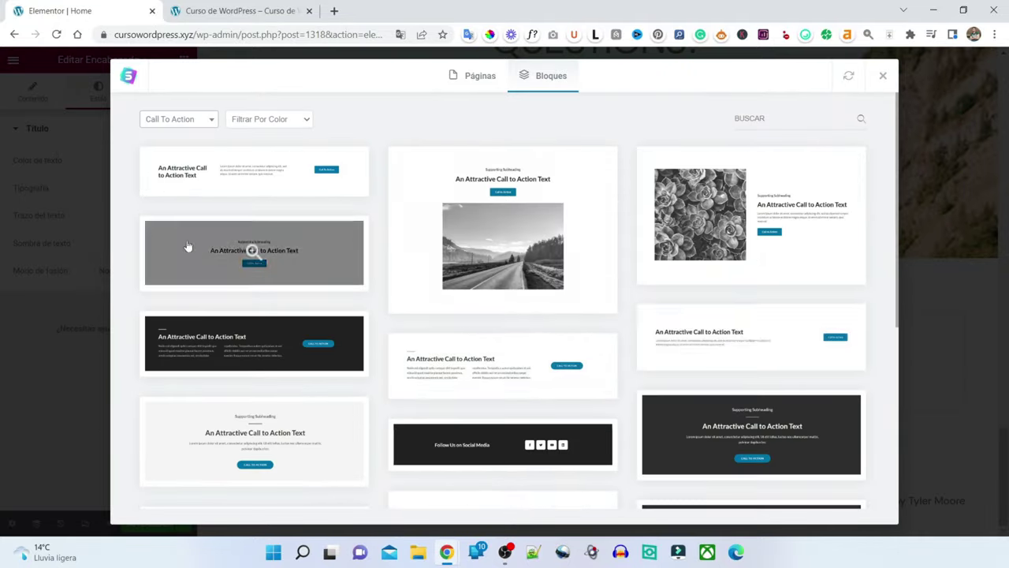
scroll(702, 290, "down", 3)
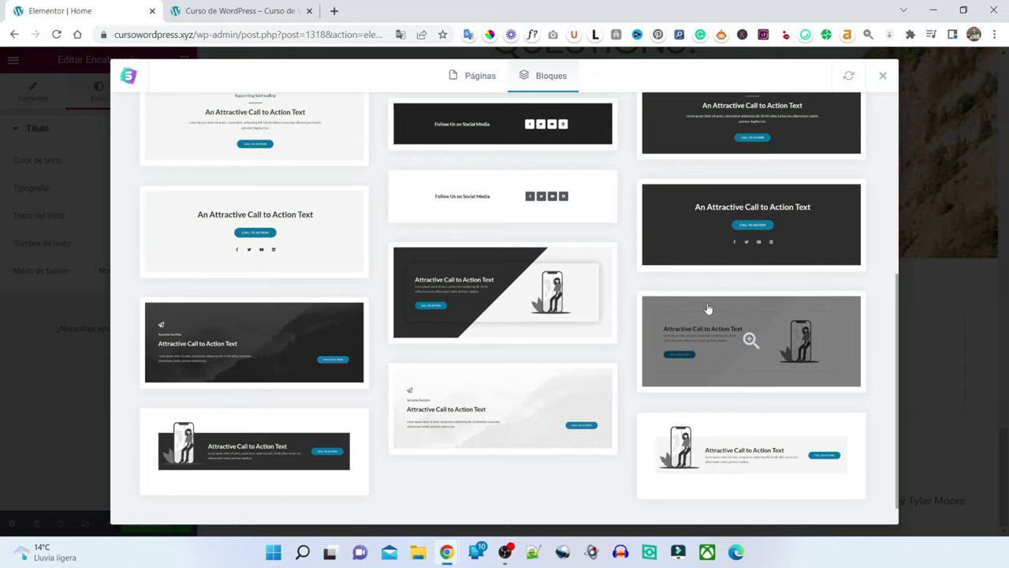
scroll(699, 304, "up", 3)
left_click(206, 119)
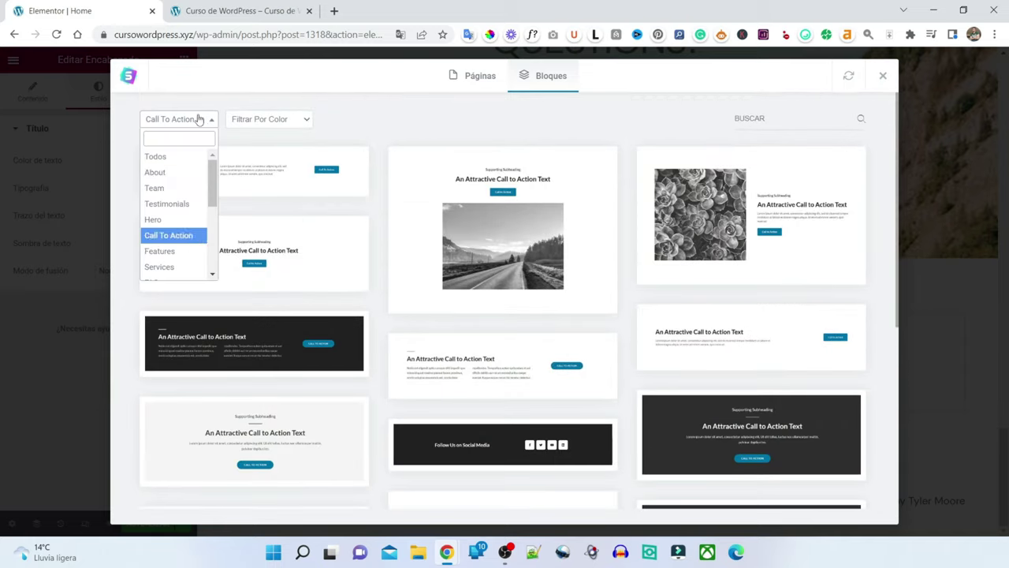
left_click(175, 190)
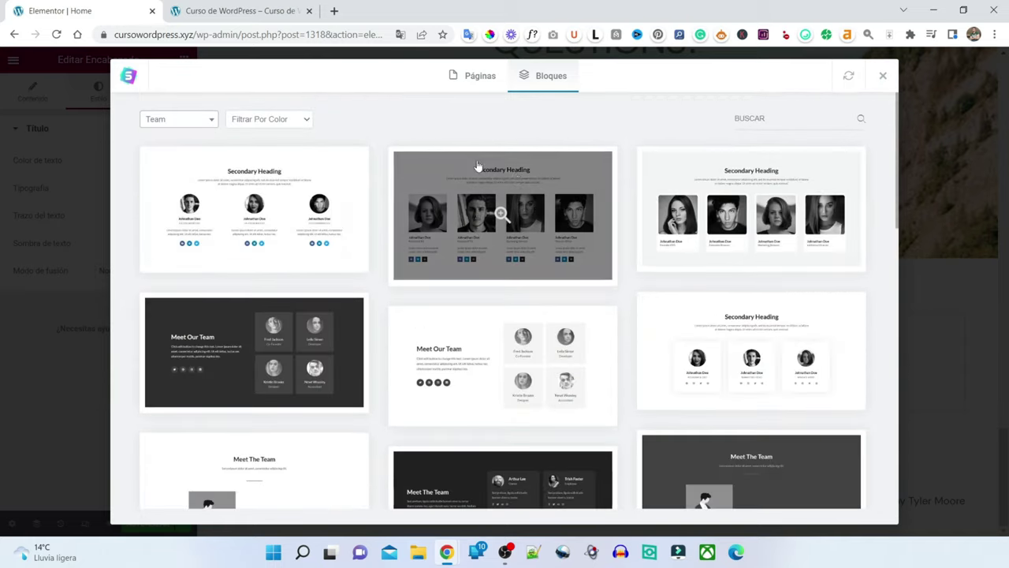
scroll(526, 198, "down", 12)
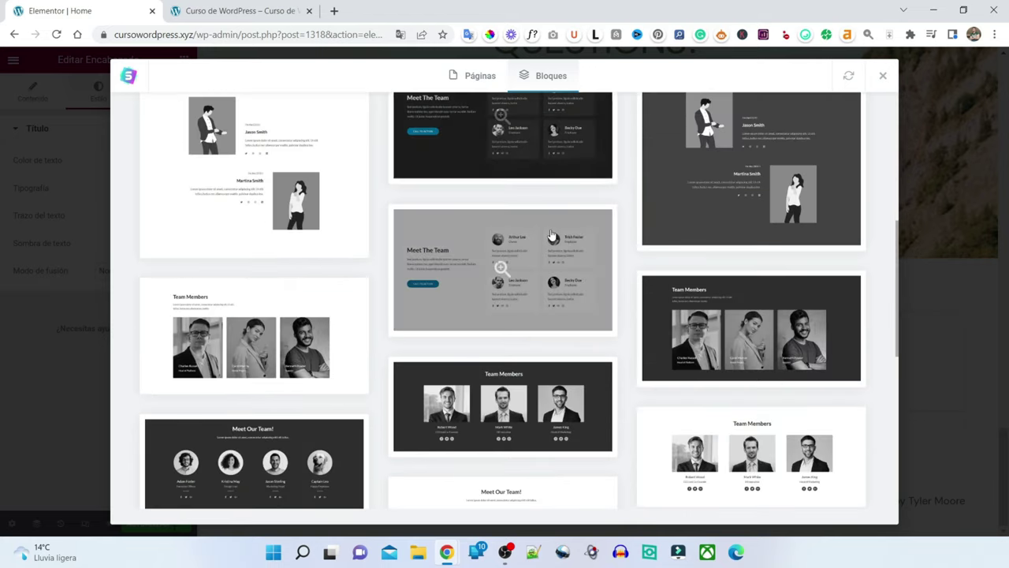
scroll(536, 229, "up", 12)
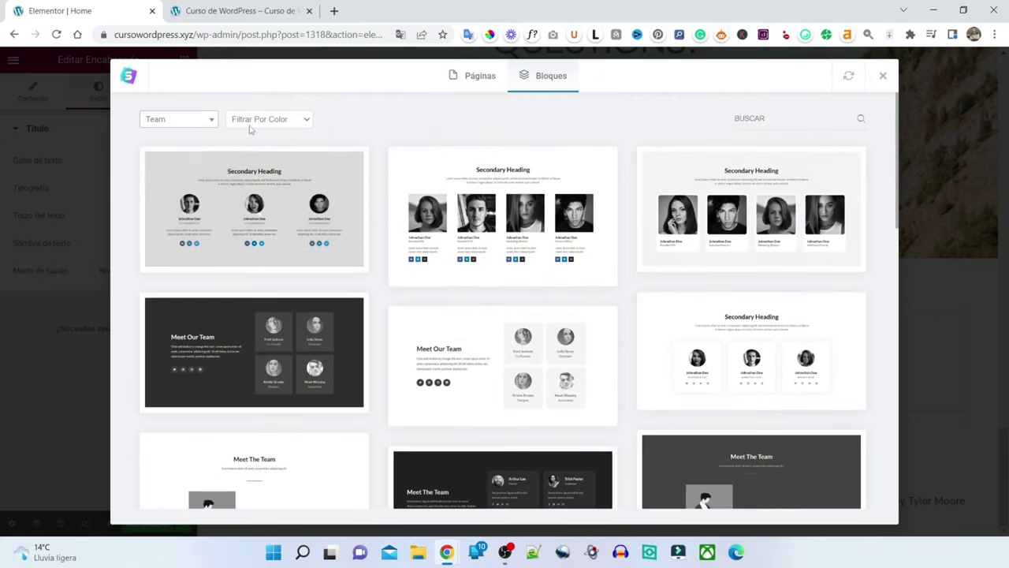
- Dismiss the category list and close the block library without inserting anything
left_click(181, 120)
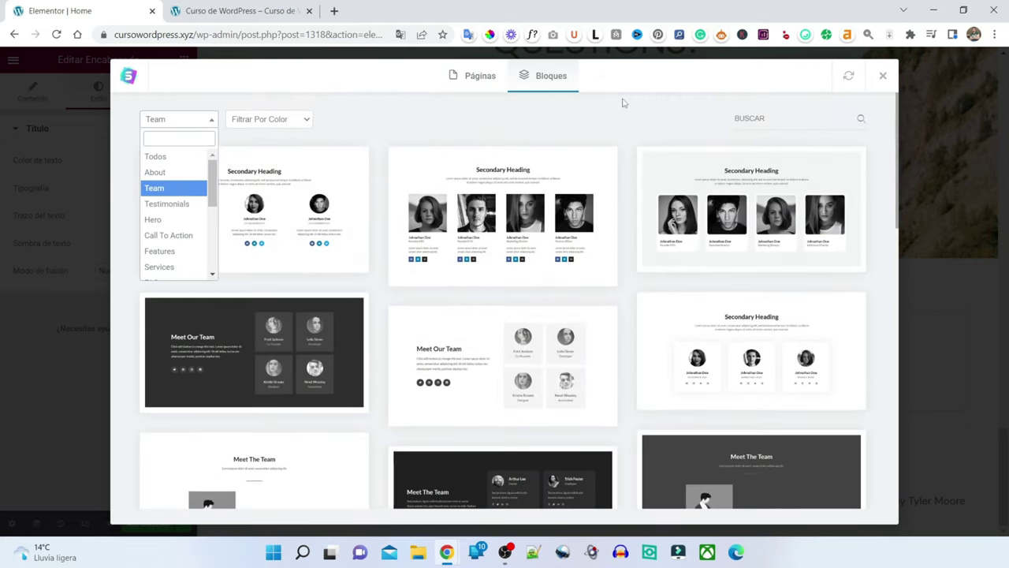
left_click(882, 76)
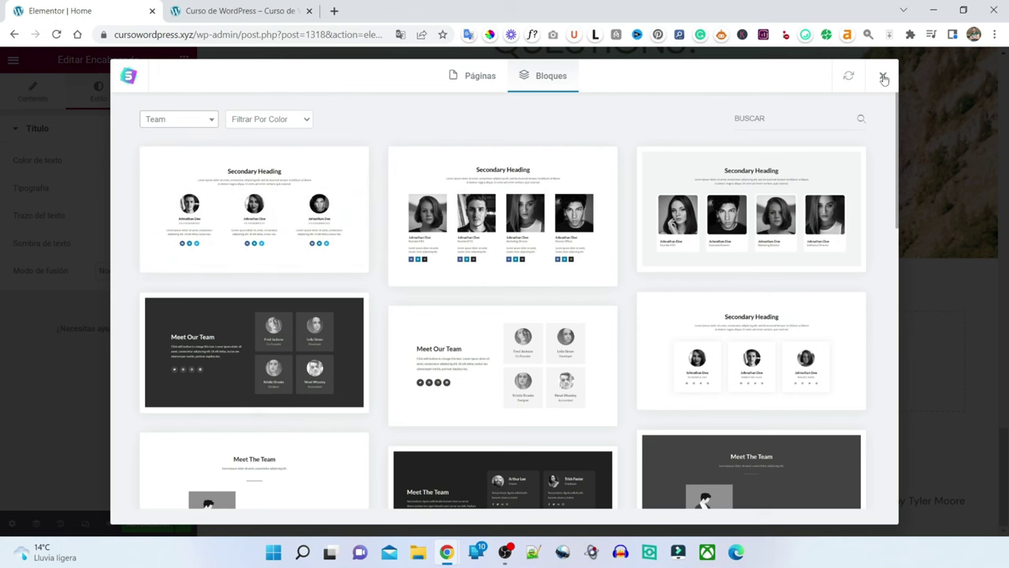
left_click(883, 76)
left_click(233, 8)
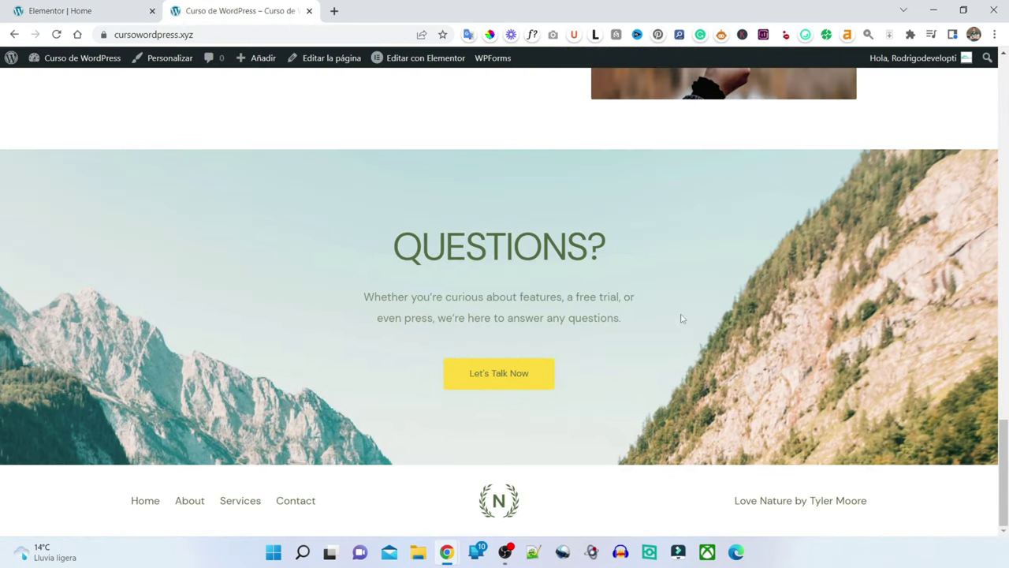
scroll(678, 315, "up", 10)
scroll(670, 303, "down", 10)
left_click(100, 7)
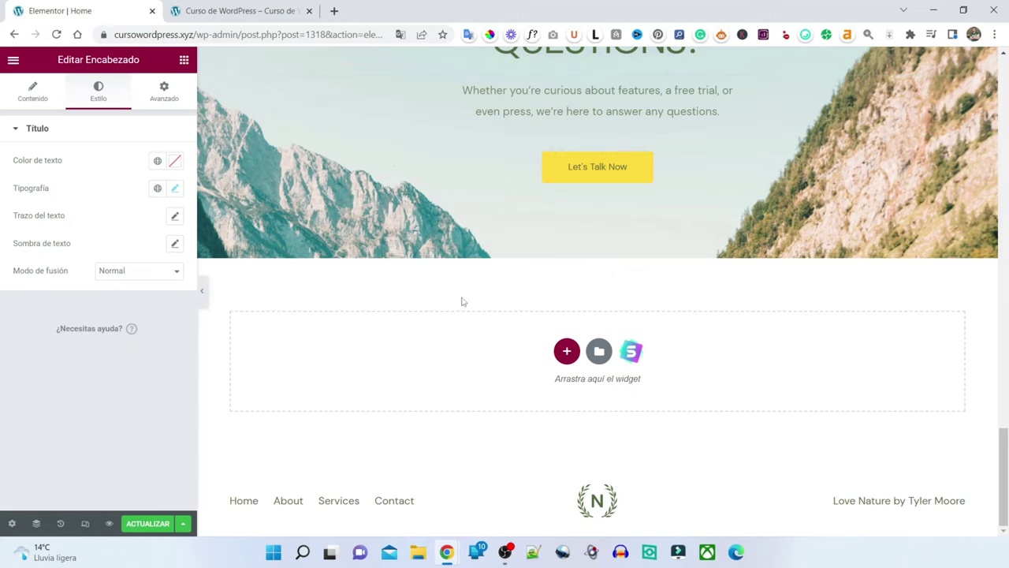
- Open the empty section's template library in Bloques, filtered to the Testimonials category
left_click(630, 355)
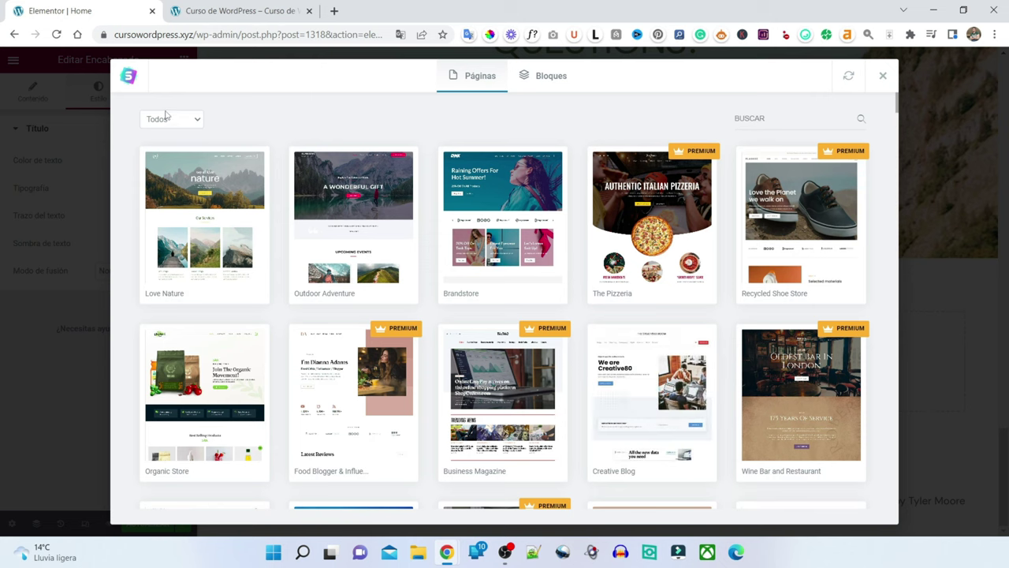
left_click(166, 116)
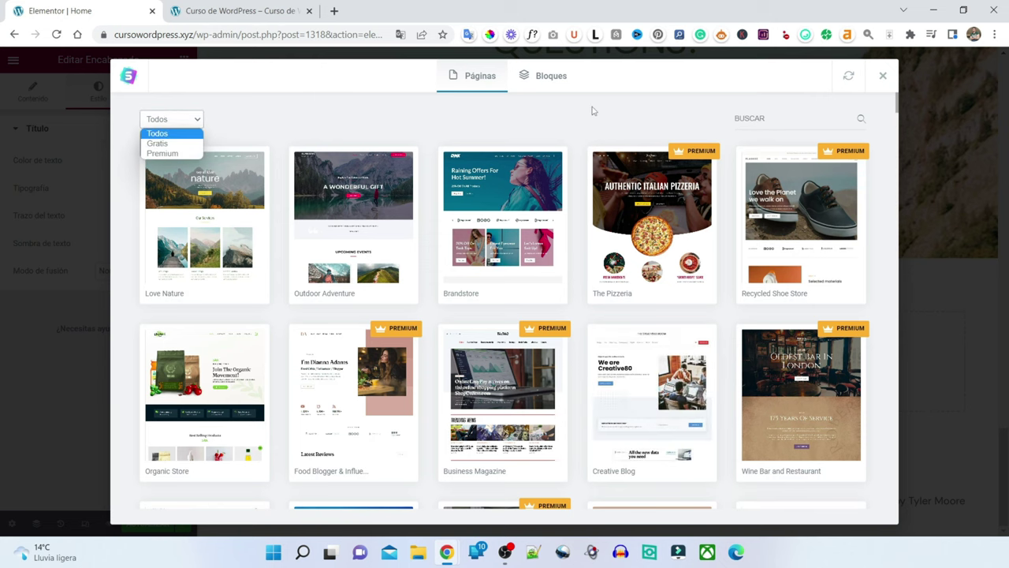
left_click(544, 76)
left_click(156, 120)
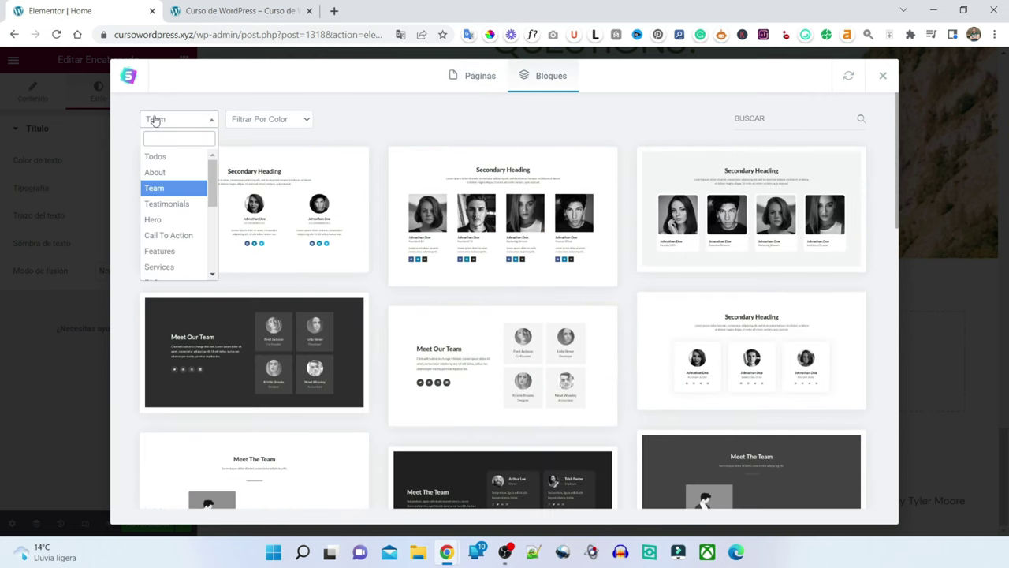
left_click(164, 186)
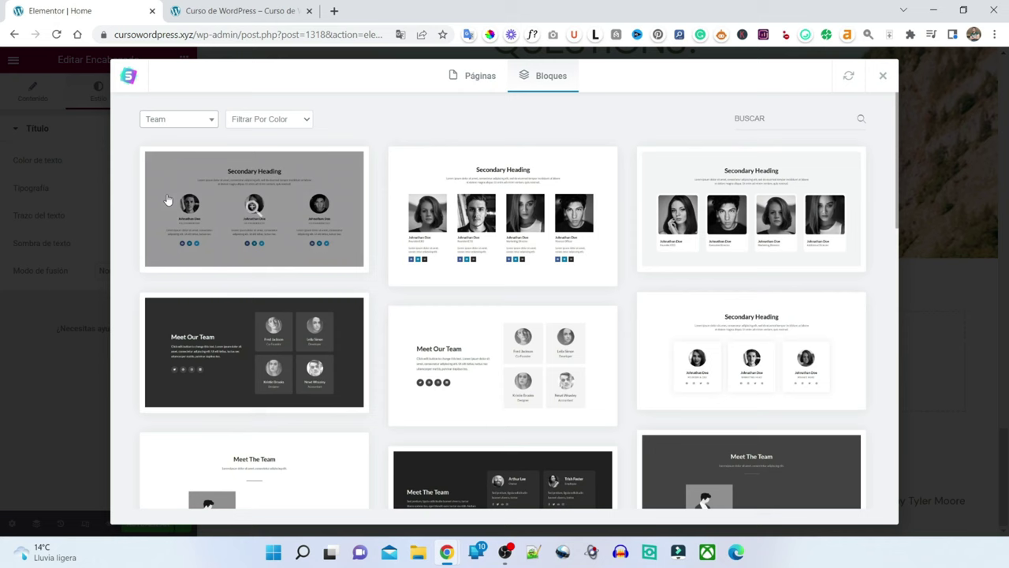
left_click(158, 120)
left_click(168, 201)
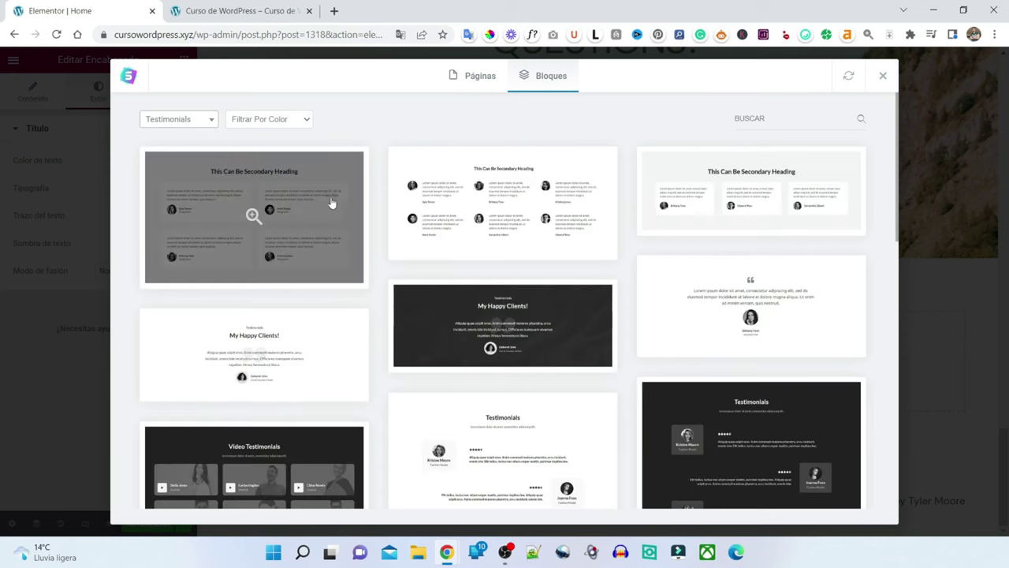
- Preview the 'Our Happy Clients!' testimonials block
scroll(591, 276, "down", 5)
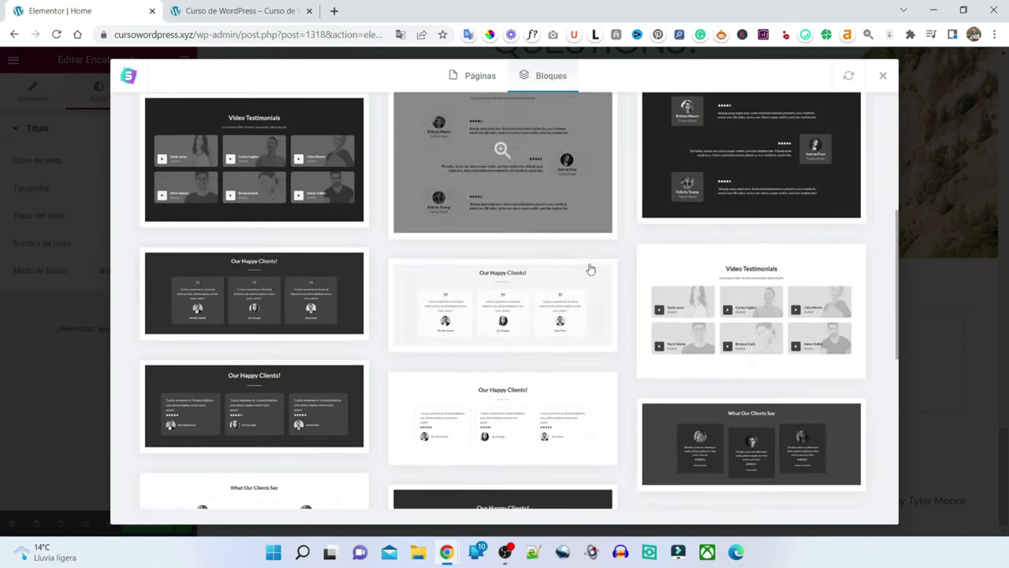
scroll(588, 272, "down", 5)
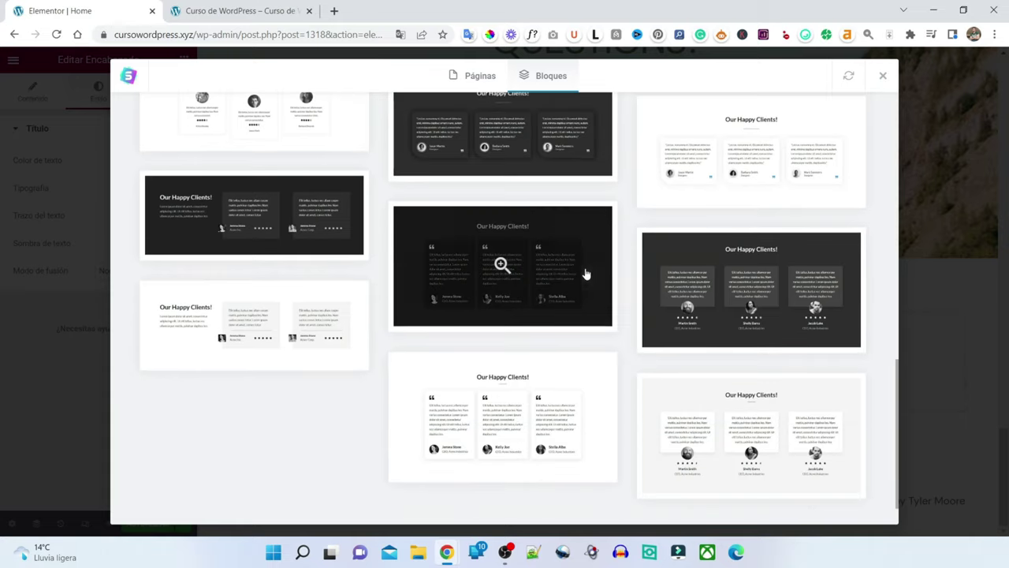
scroll(614, 280, "up", 10)
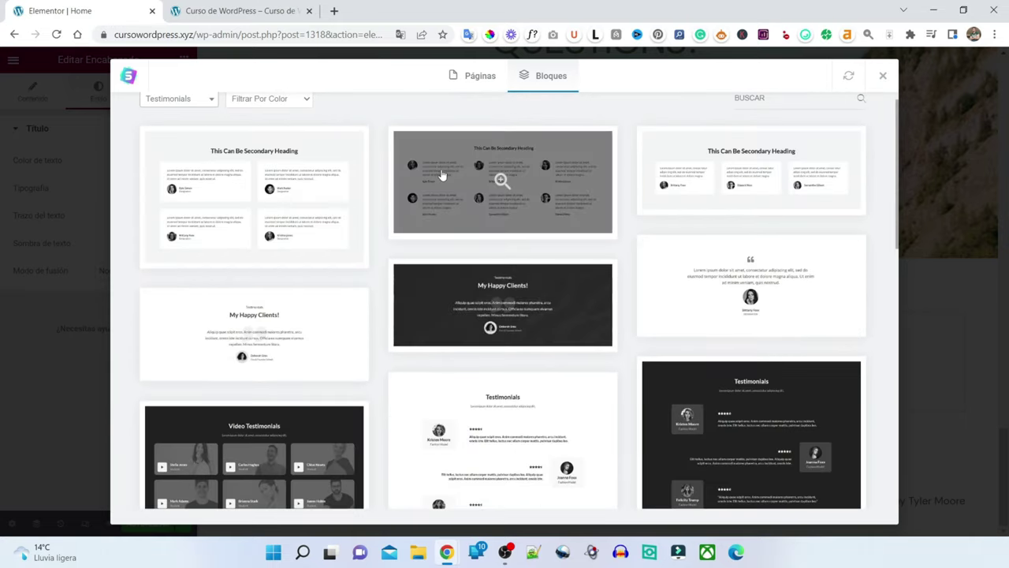
scroll(517, 210, "down", 4)
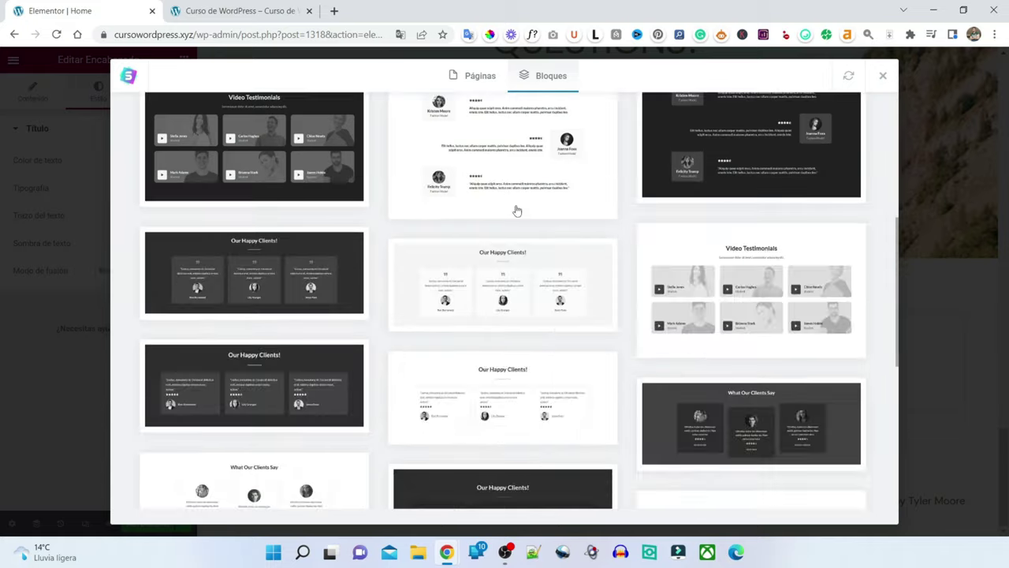
left_click(541, 287)
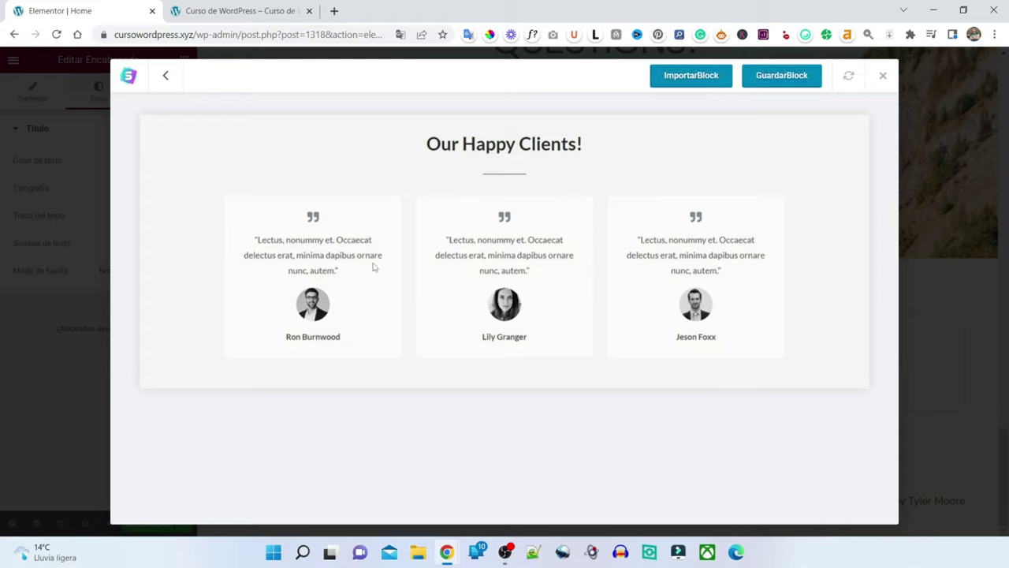
- Import the 'Our Happy Clients!' block below QUESTIONS, save with ACTUALIZAR, and switch to the live site
left_click(695, 78)
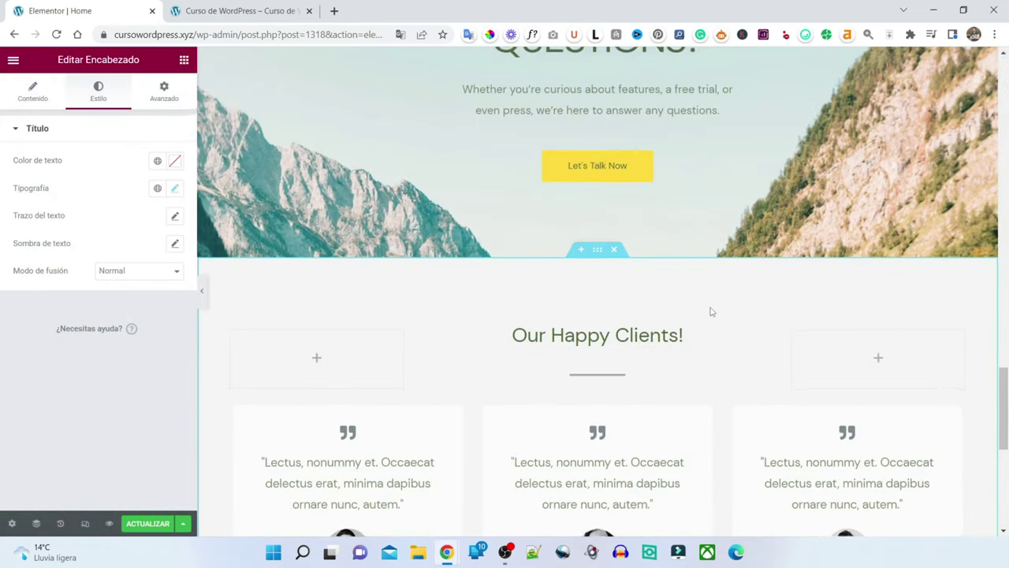
scroll(712, 310, "down", 4)
scroll(712, 306, "up", 2)
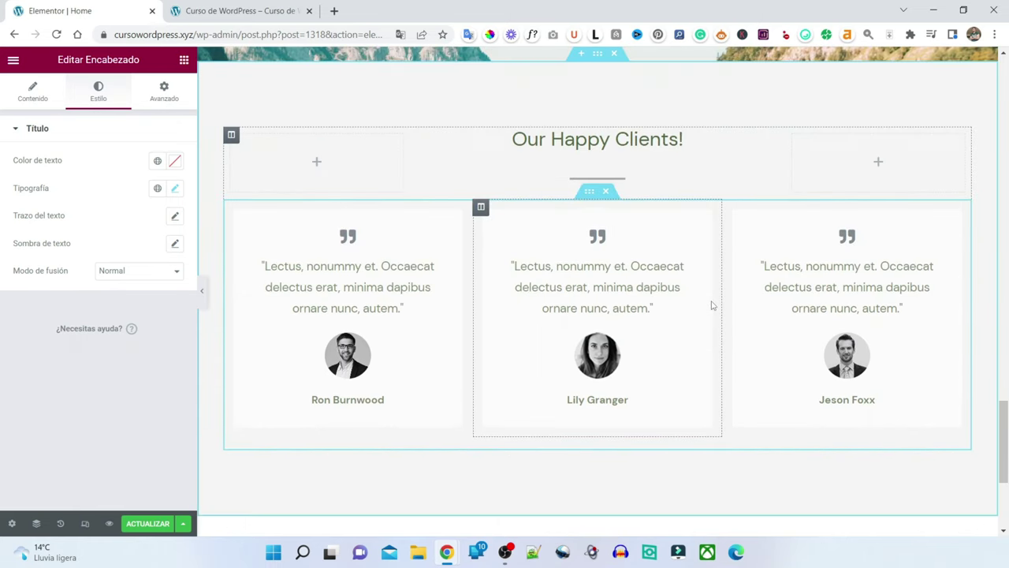
scroll(712, 306, "up", 1)
scroll(667, 333, "down", 4)
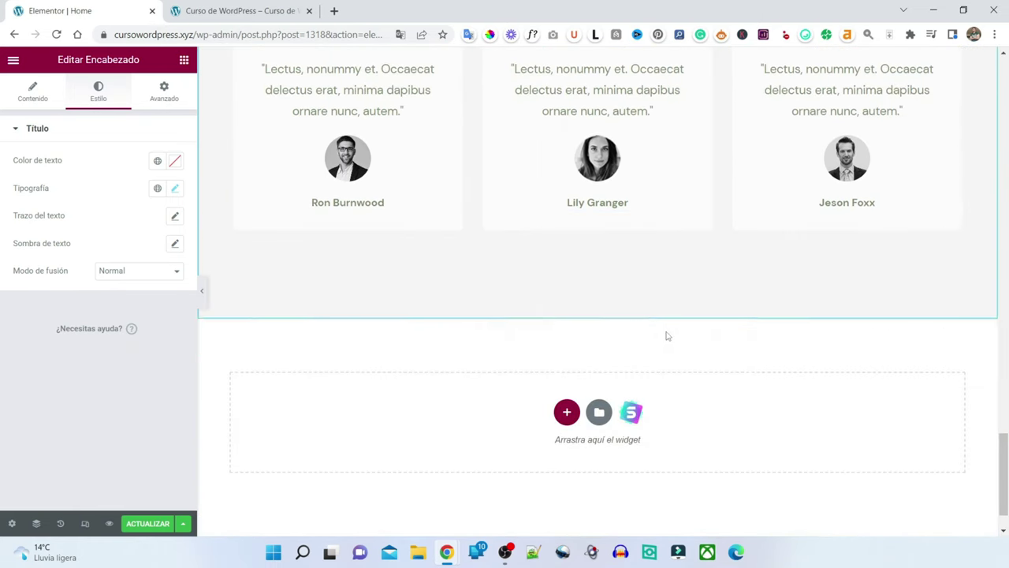
scroll(667, 336, "up", 2)
left_click(148, 524)
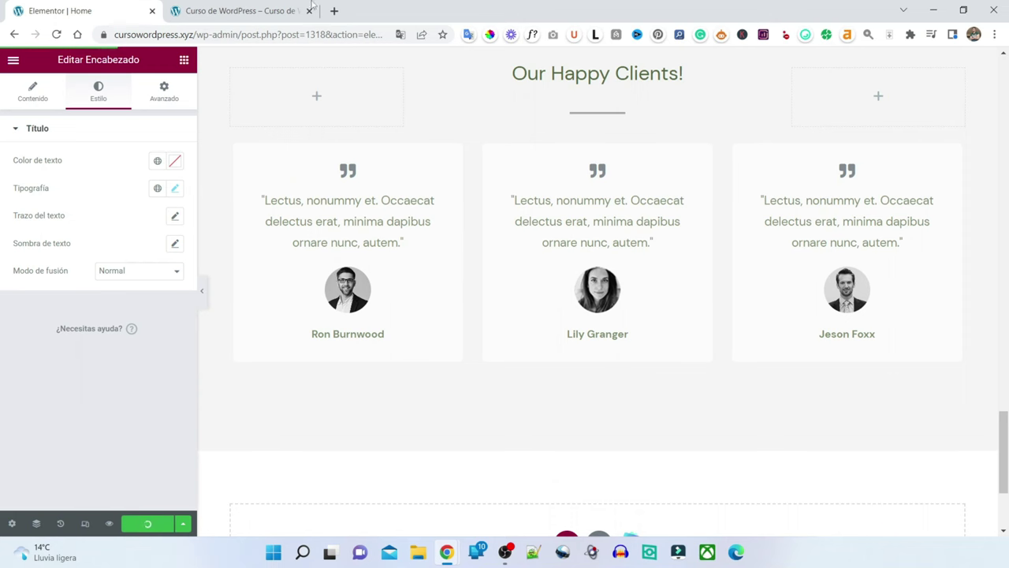
left_click(237, 11)
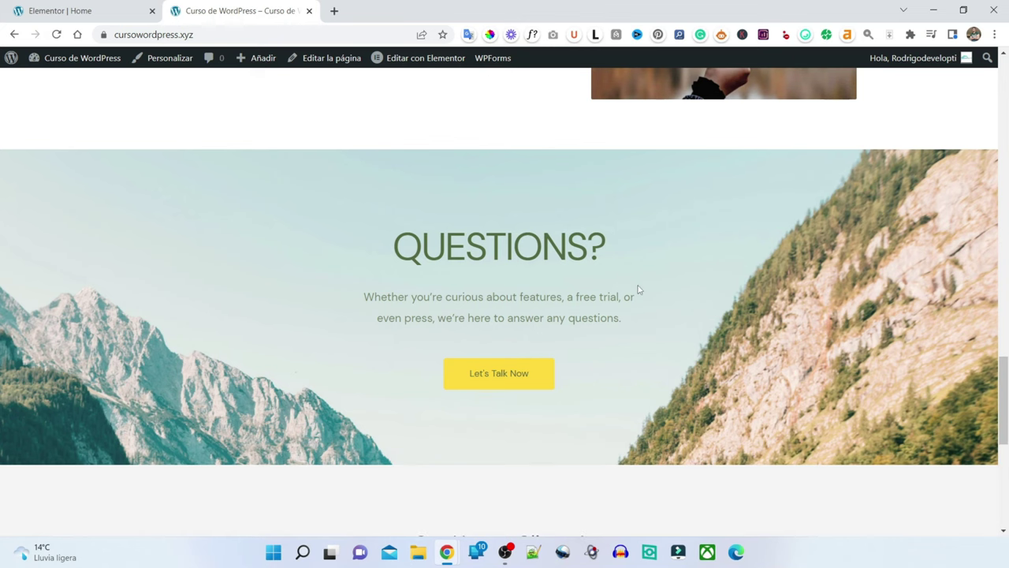
scroll(639, 290, "down", 5)
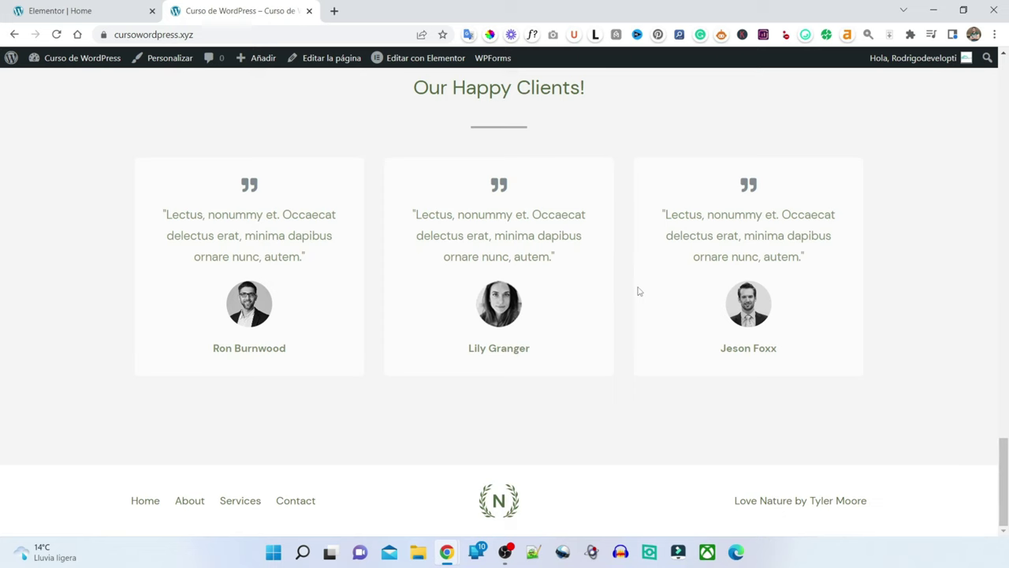
scroll(639, 291, "up", 10)
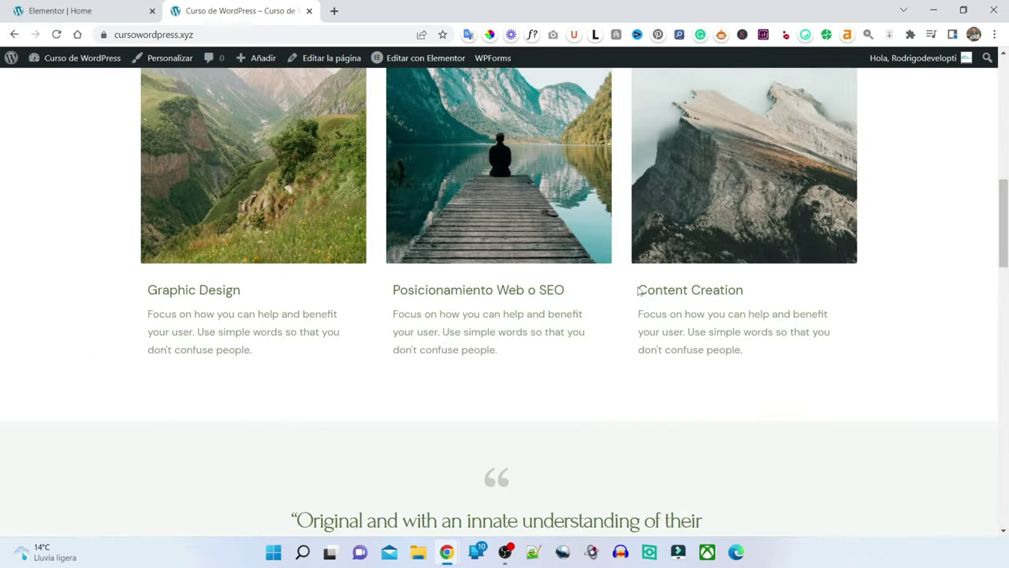
scroll(640, 291, "down", 4)
scroll(396, 191, "up", 6)
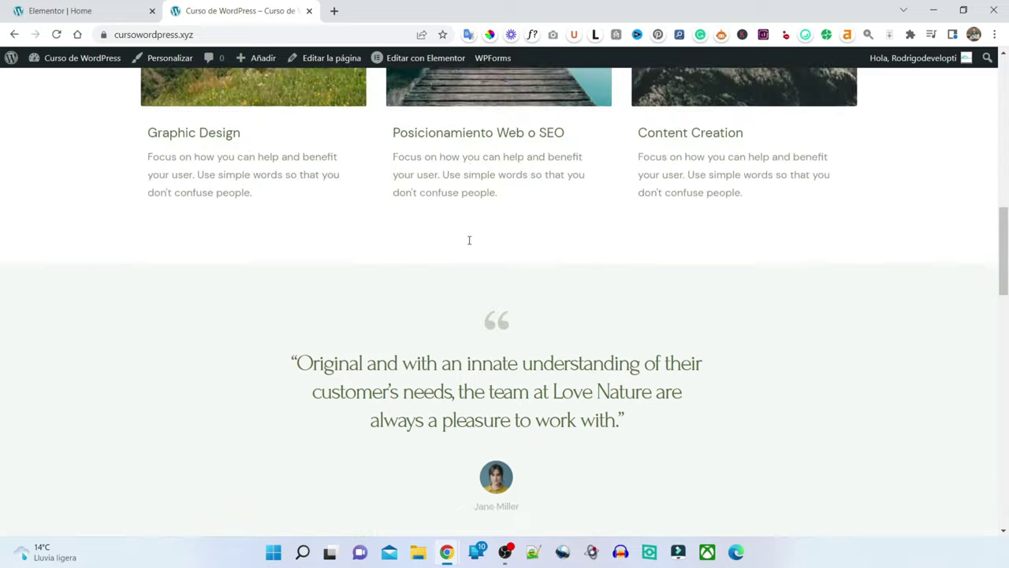
scroll(485, 242, "down", 4)
scroll(495, 243, "down", 2)
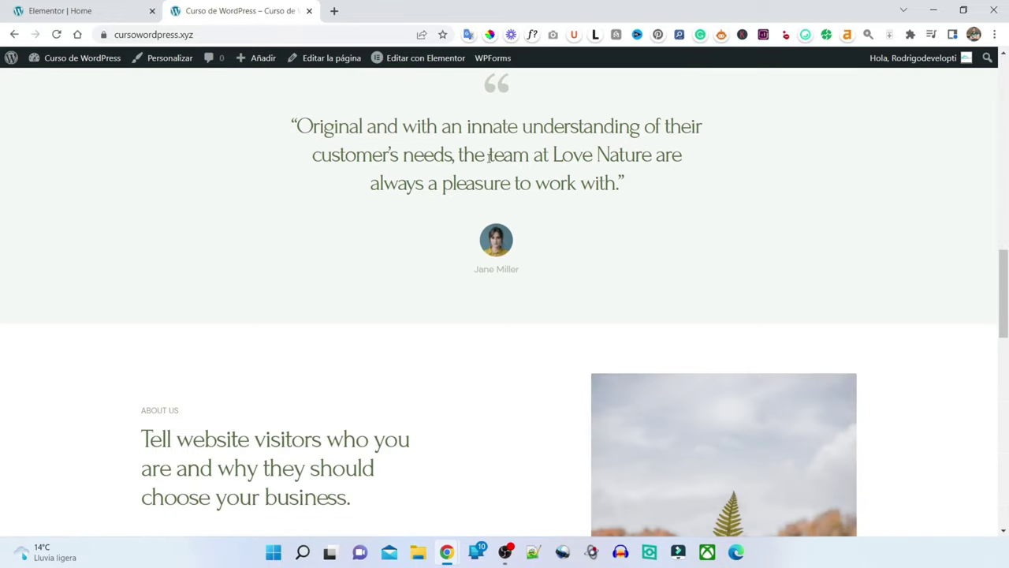
scroll(473, 180, "down", 10)
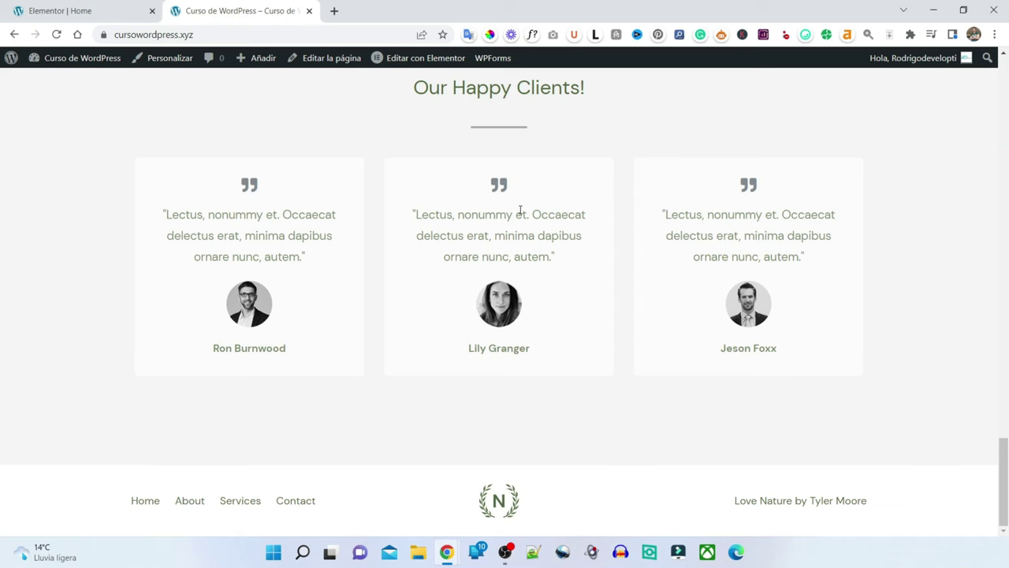
scroll(531, 236, "up", 10)
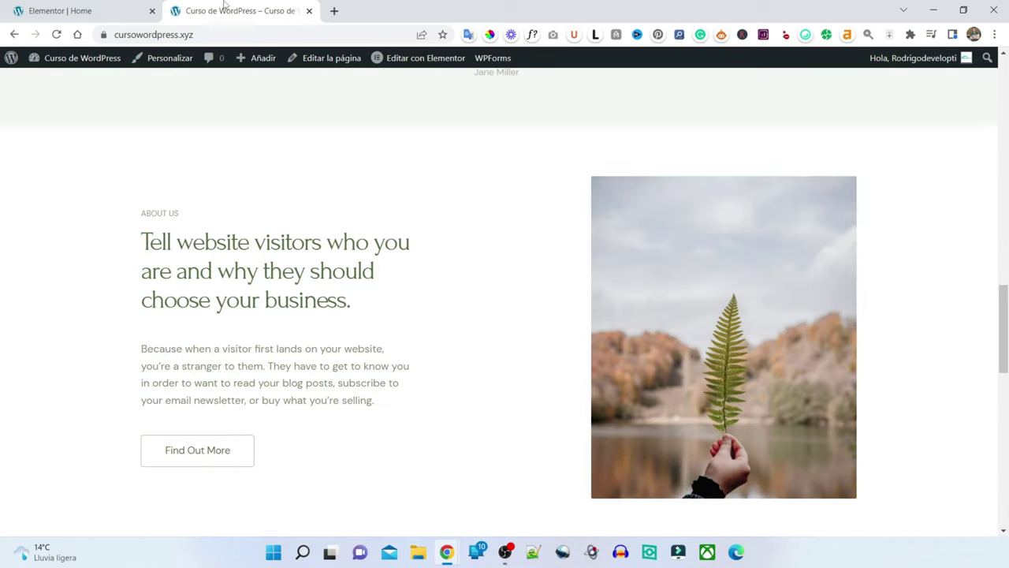
key("ctrl+Tab")
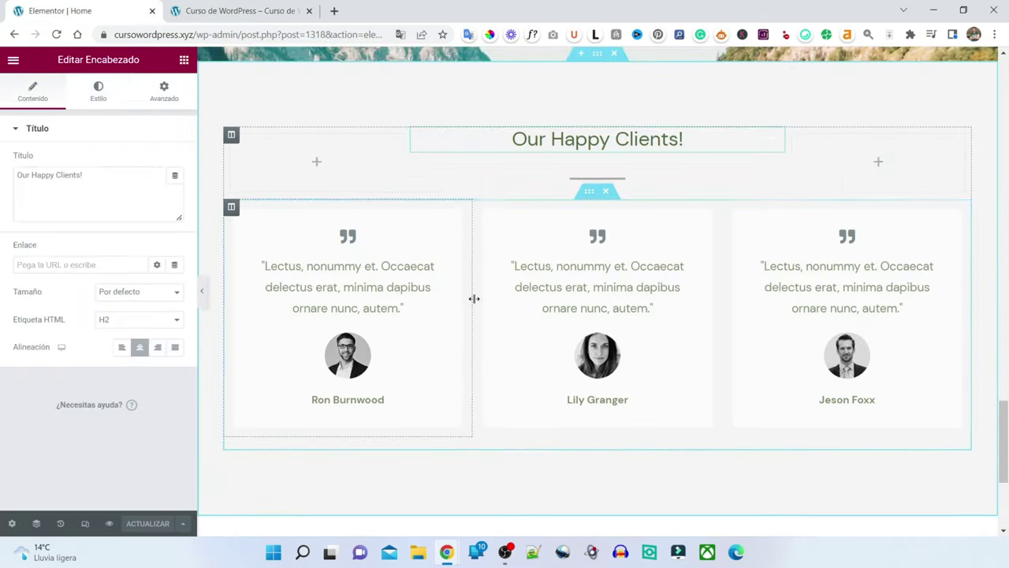
- Replace the heading text with 'Lo que dicen nuestros clientes!', correcting the typos
key("BackSpace")
key("BackSpace")
key("BackSpace")
key("BackSpace")
key("BackSpace")
key("BackSpace")
key("BackSpace")
key("BackSpace")
key("BackSpace")
key("BackSpace")
key("BackSpace")
key("BackSpace")
key("BackSpace")
key("BackSpace")
key("BackSpace")
key("BackSpace")
key("BackSpace")
key("BackSpace")
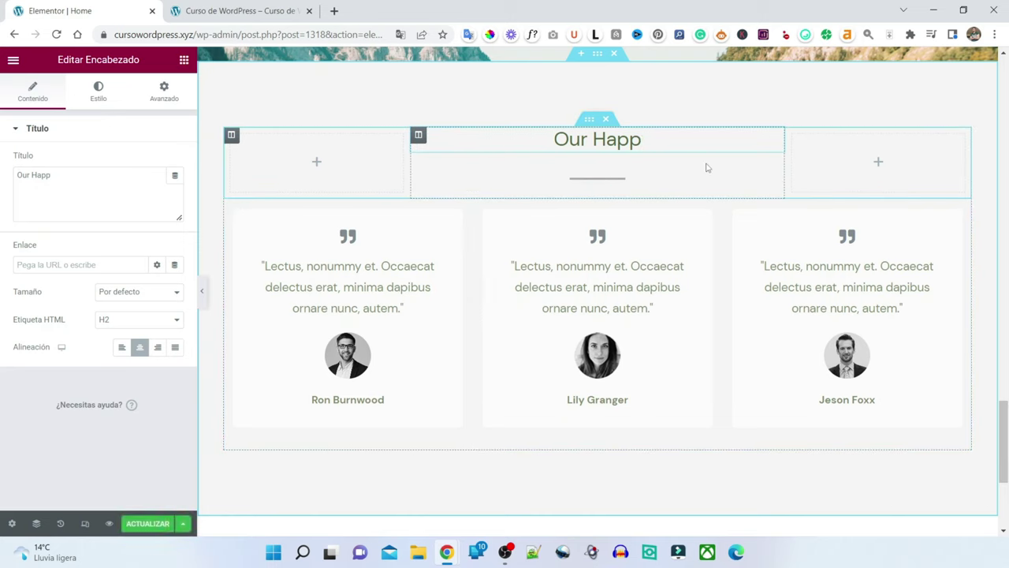
type("N")
key("BackSpace")
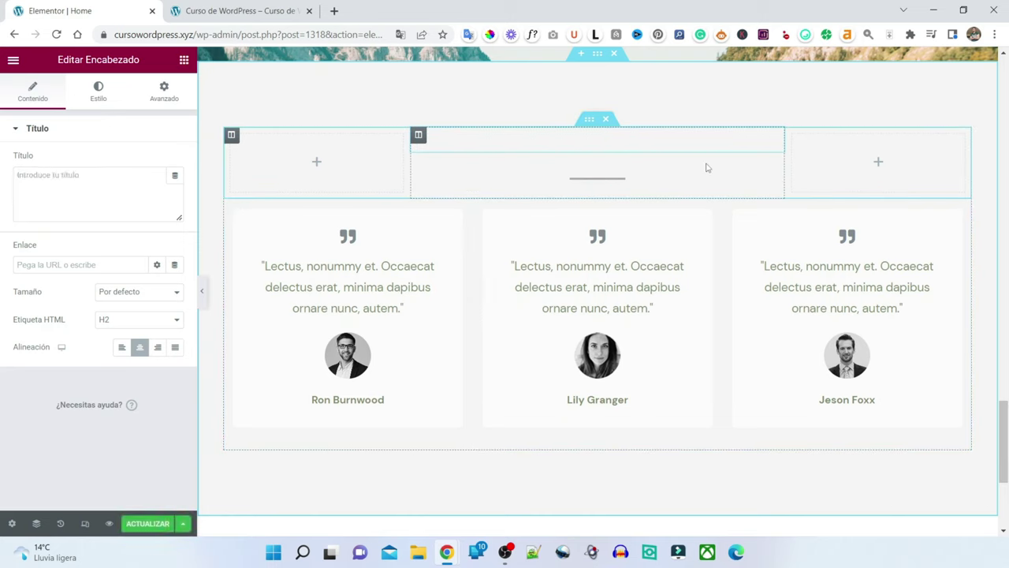
type("Lo que di")
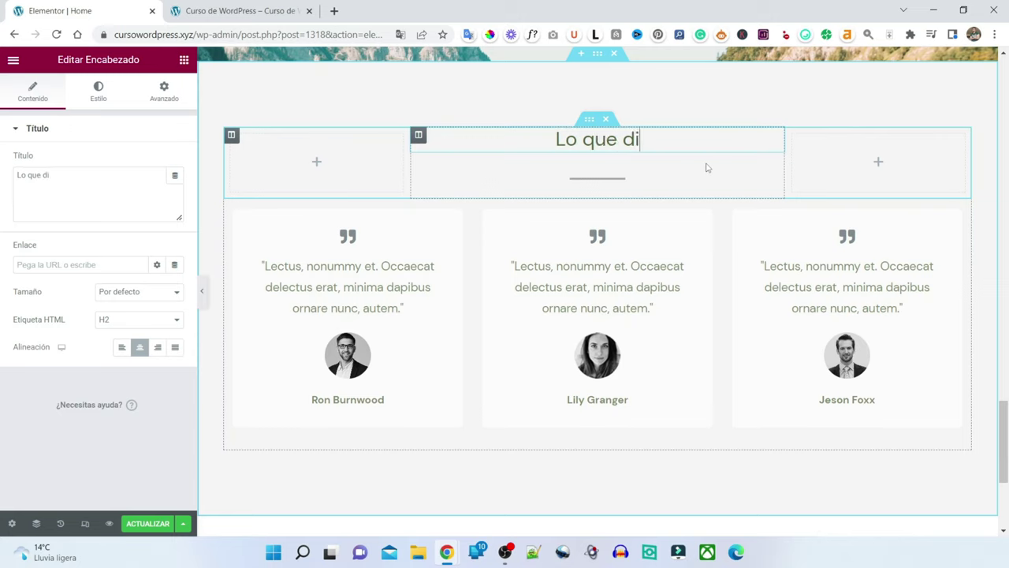
type("cen nuestros cl")
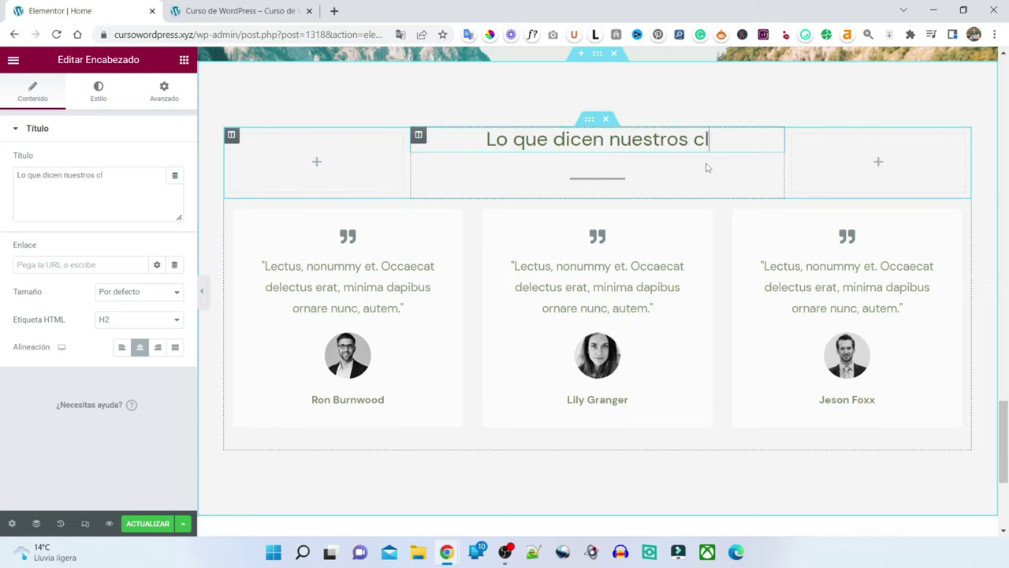
type("ientes1")
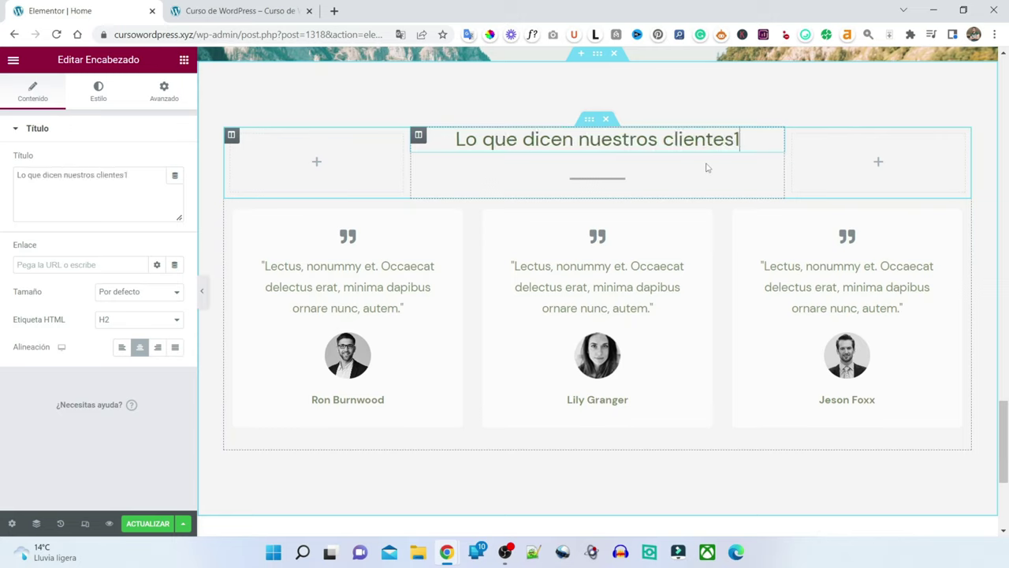
key("BackSpace")
type("!")
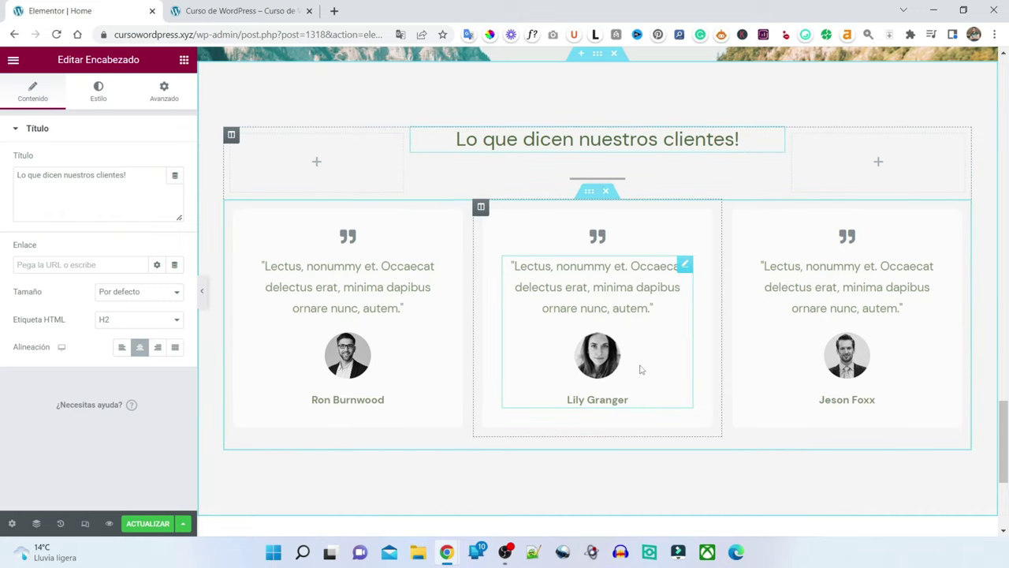
- Select the single-quote testimonial section and dock the Navigator over the canvas's left side
scroll(666, 381, "up", 15)
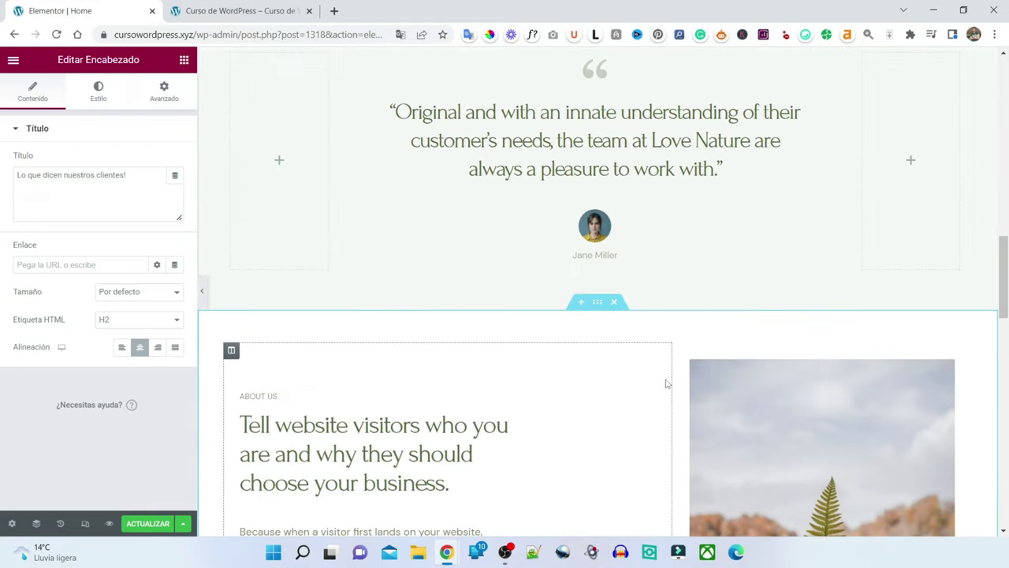
scroll(666, 390, "up", 4)
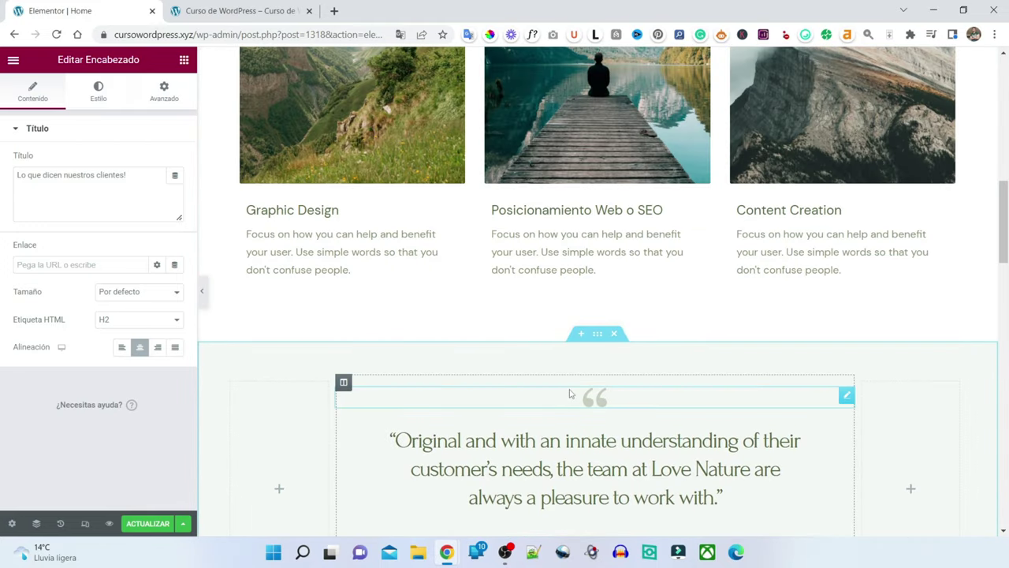
scroll(623, 284, "down", 2)
left_click(584, 226)
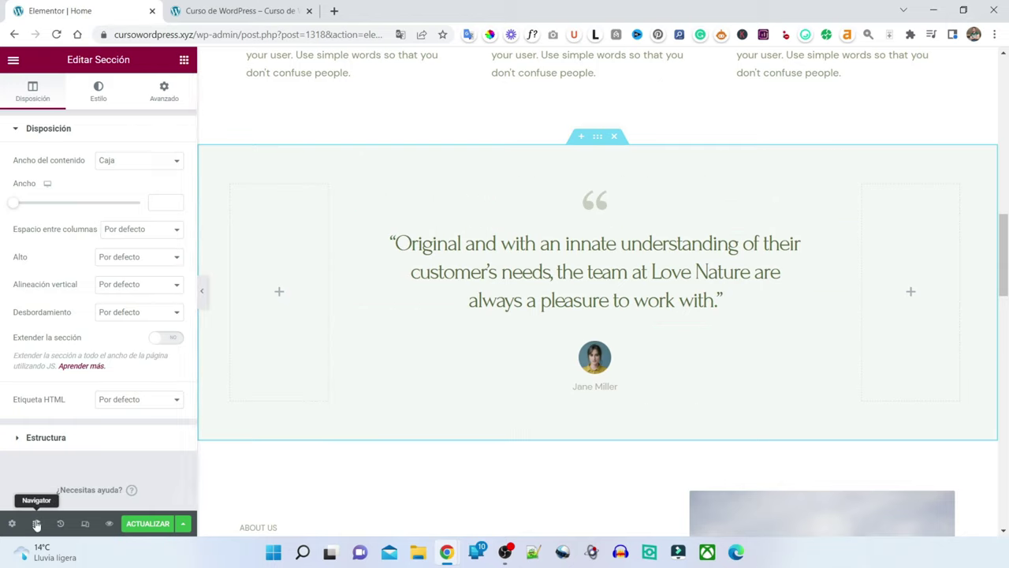
left_click(36, 524)
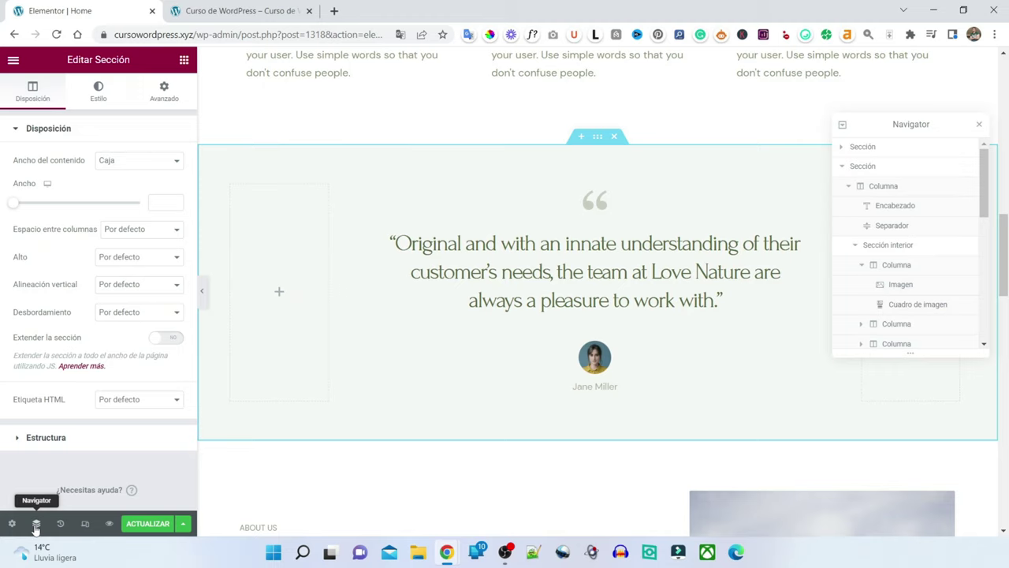
left_click(36, 523)
left_click(35, 524)
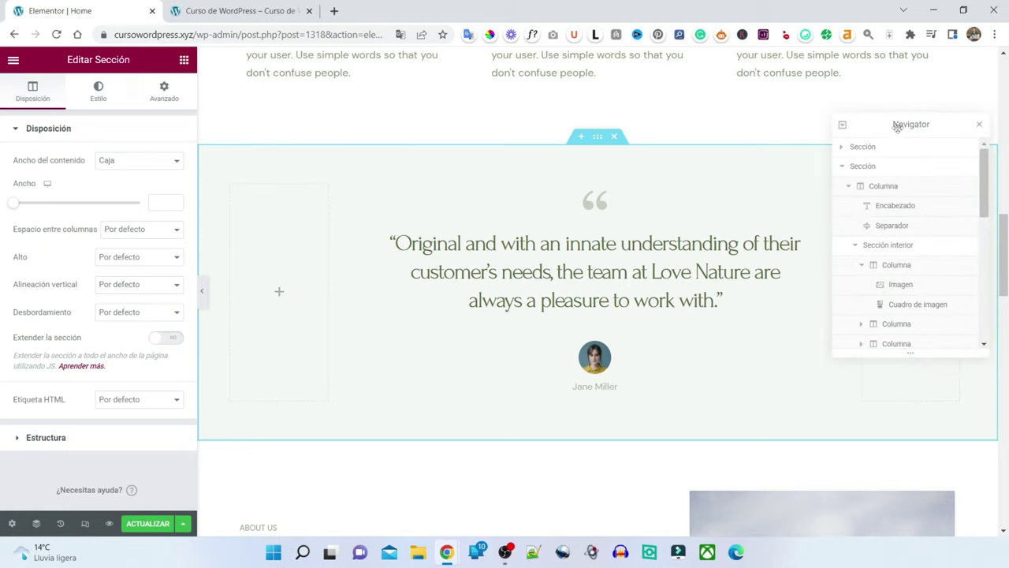
left_click_drag(898, 128, 376, 142)
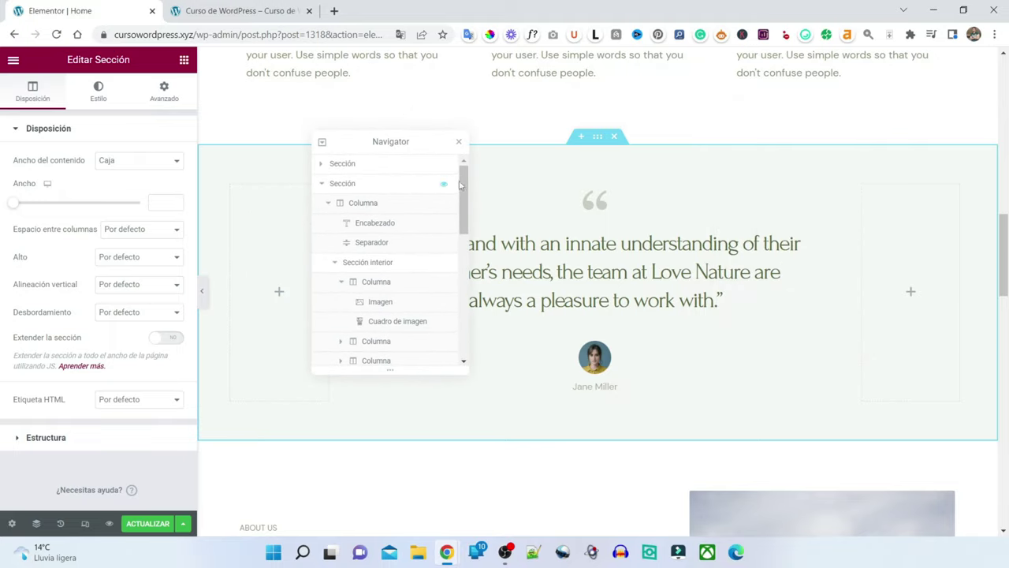
- Delete the single-quote testimonial section below Questions
scroll(461, 184, "down", 1)
scroll(466, 182, "up", 1)
scroll(467, 186, "down", 3)
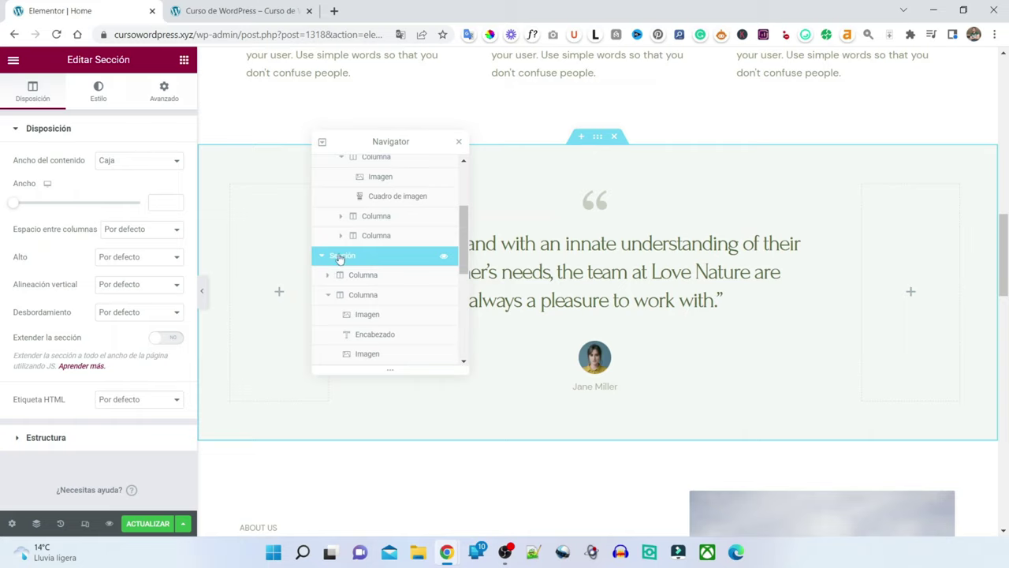
left_click_drag(339, 259, 372, 278)
scroll(856, 293, "down", 15)
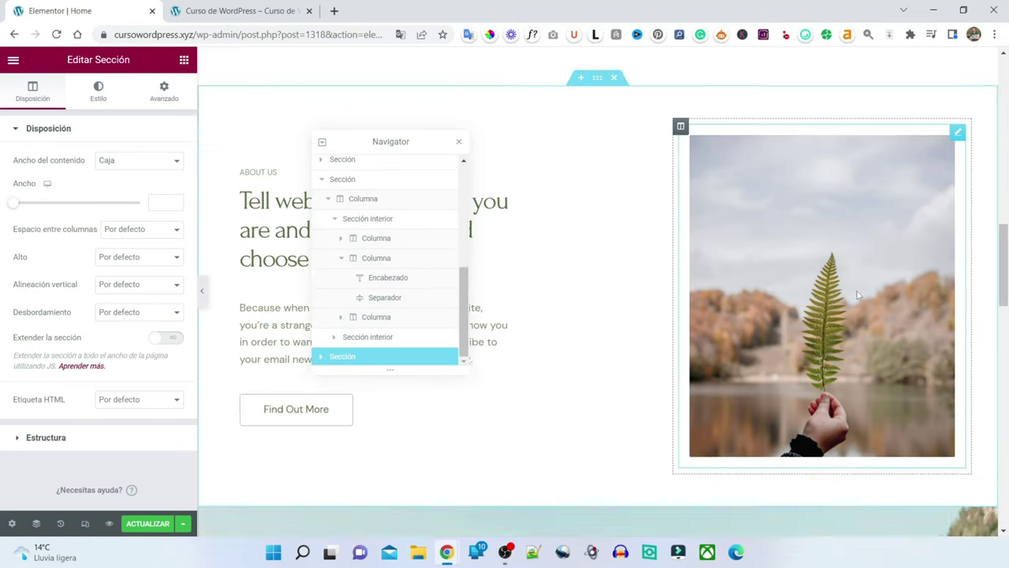
scroll(630, 299, "up", 3)
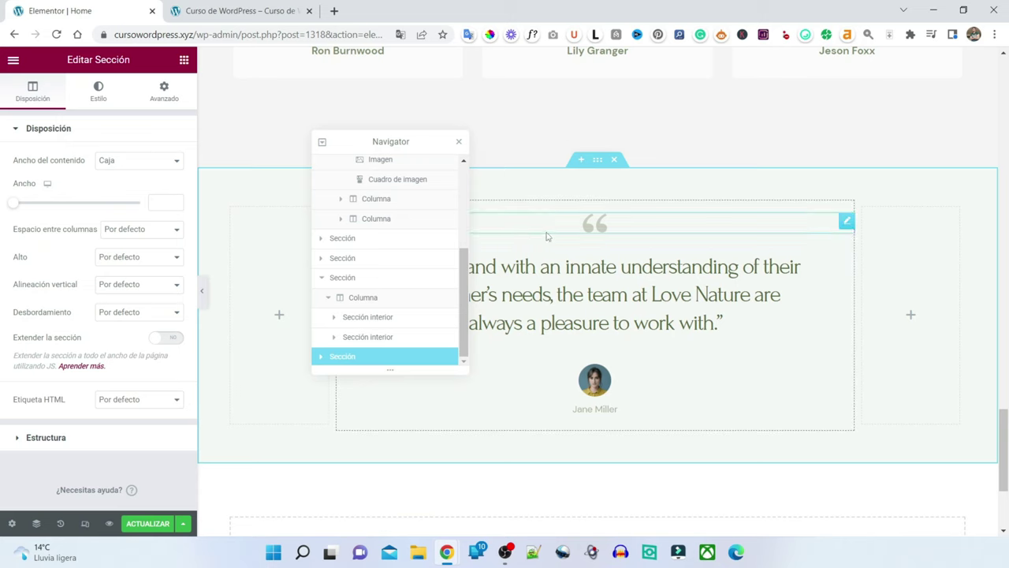
scroll(631, 287, "down", 3)
scroll(631, 290, "up", 2)
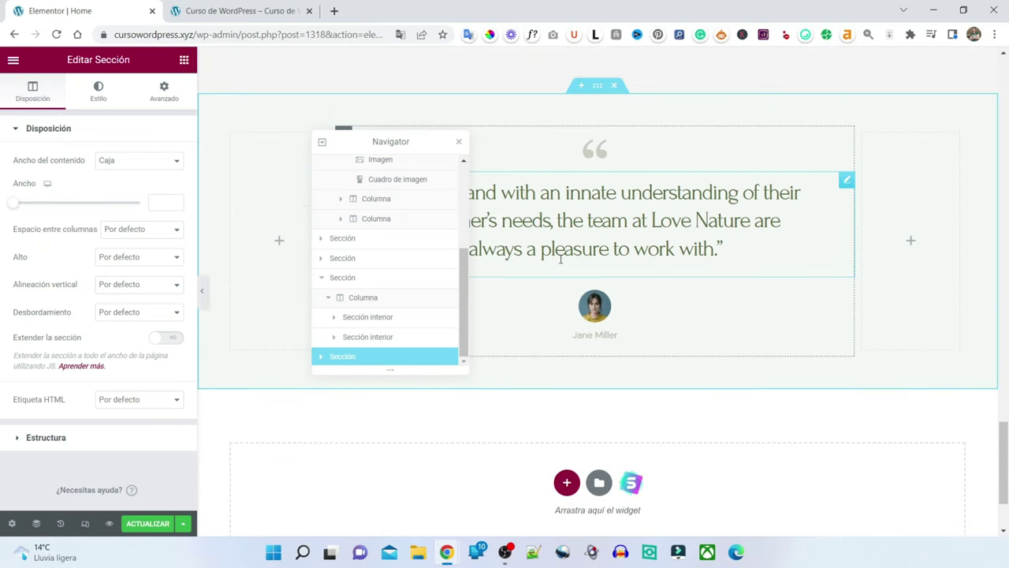
scroll(552, 257, "up", 2)
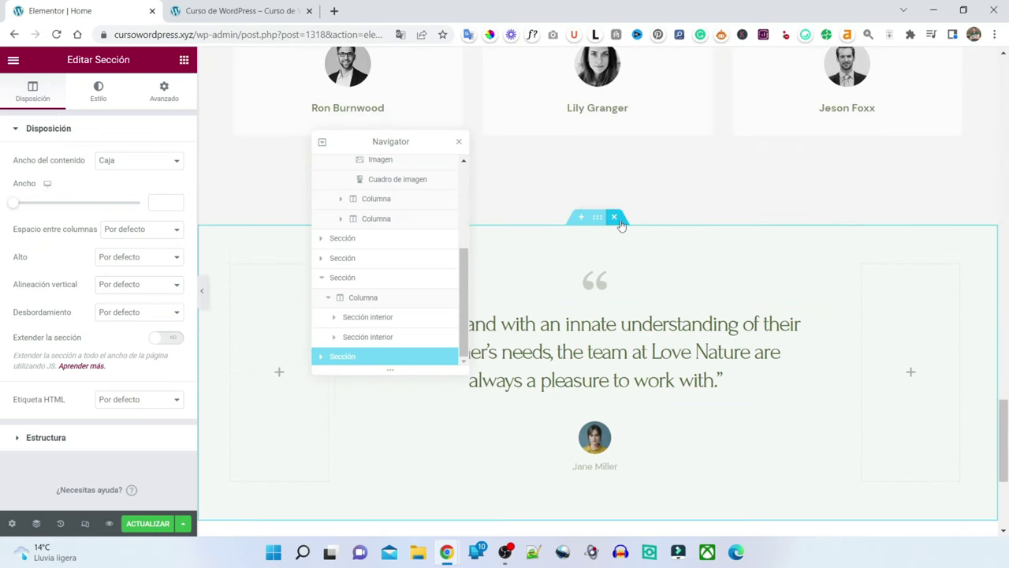
left_click(616, 217)
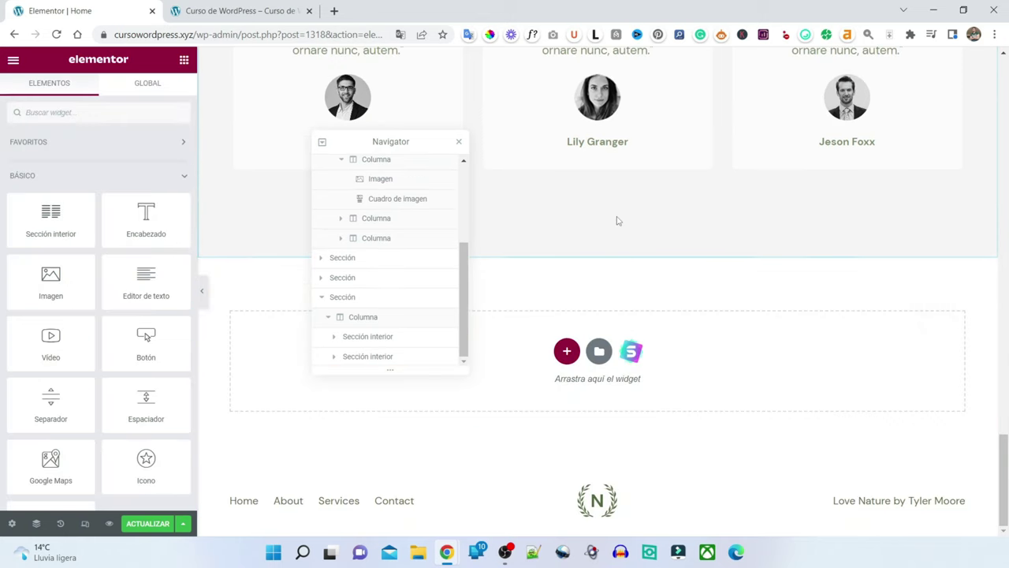
key("ctrl+z")
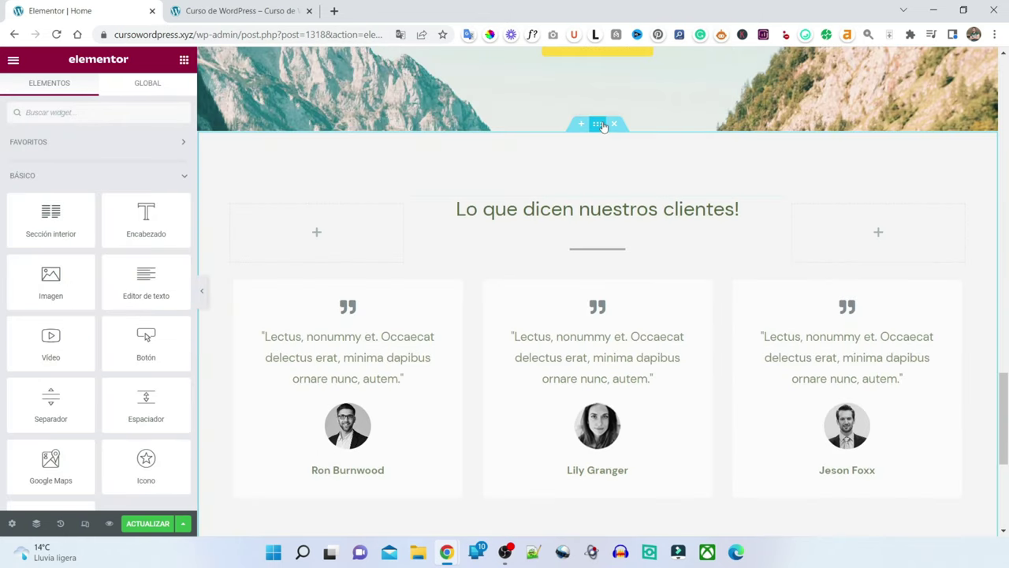
- Move the 'Lo que dicen nuestros clientes!' section to second place, just below the welcome banner
left_click(601, 125)
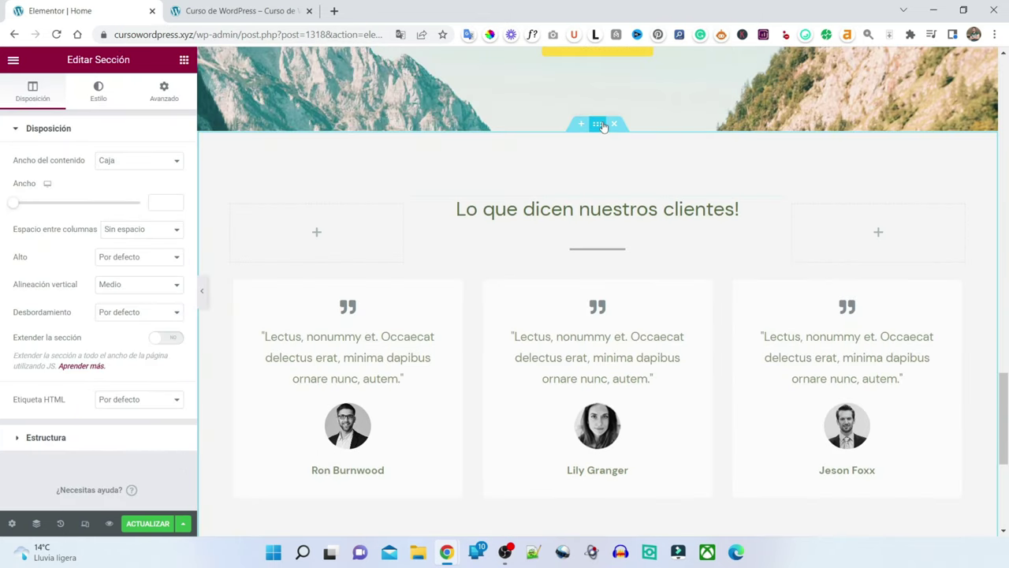
left_click(37, 522)
scroll(356, 306, "up", 2)
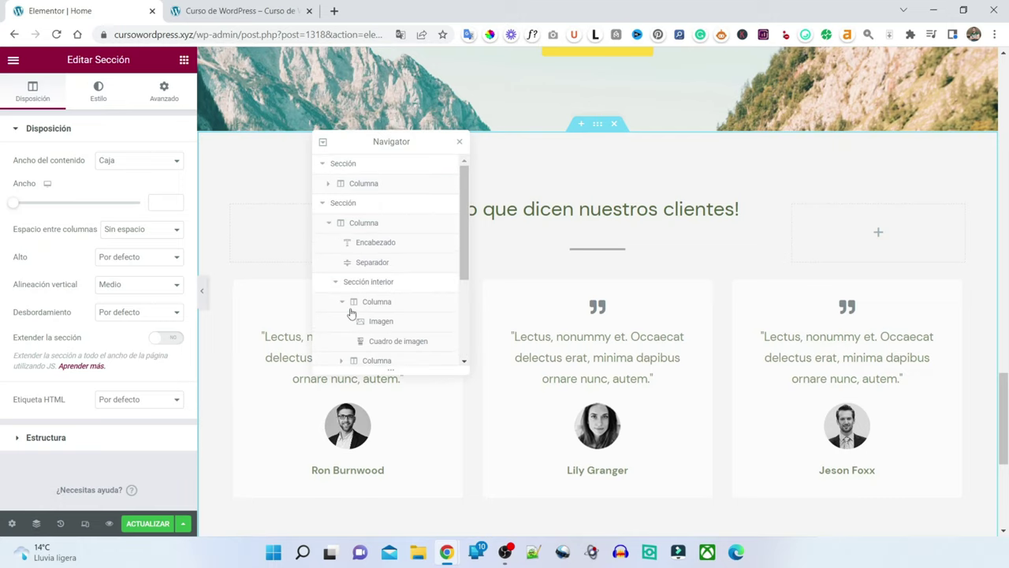
left_click(322, 205)
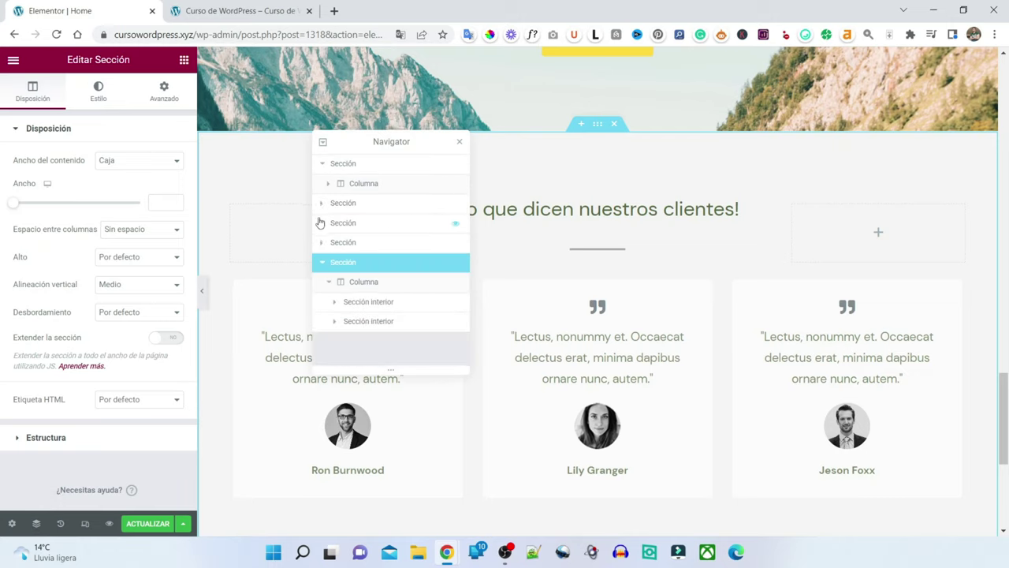
left_click(322, 165)
left_click_drag(338, 247, 335, 181)
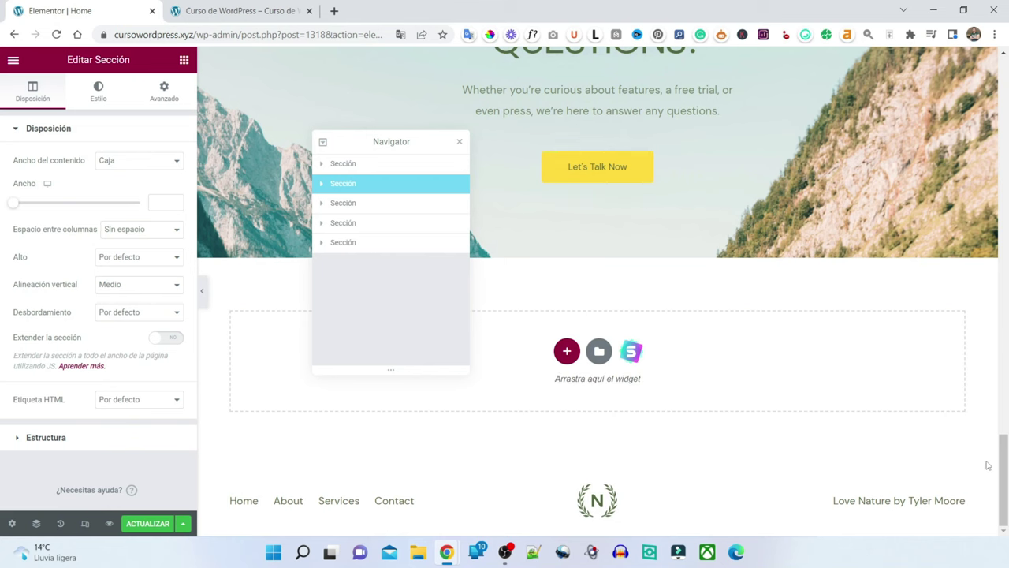
scroll(987, 466, "up", 20)
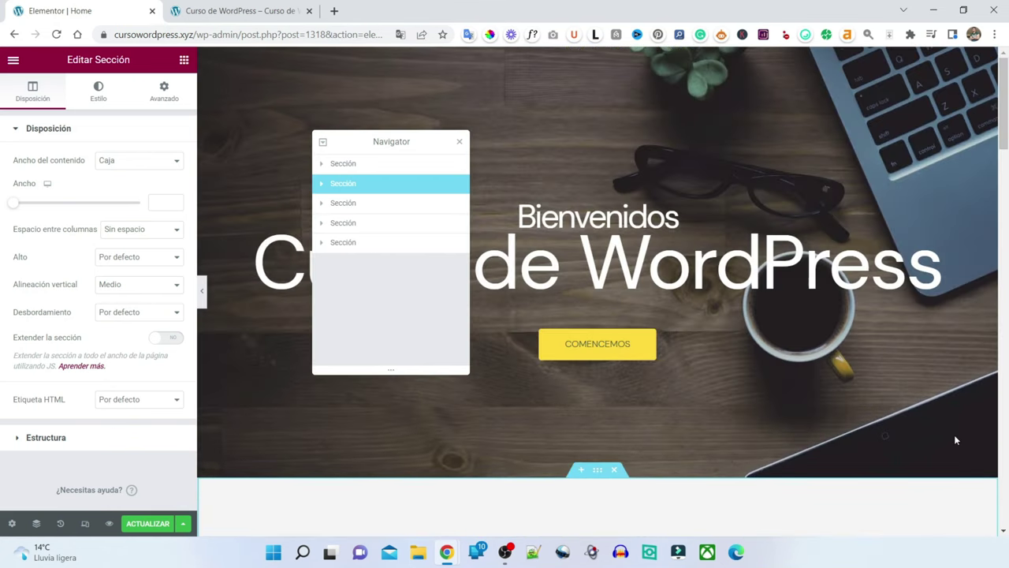
key("ctrl+i")
- Save the page with ACTUALIZAR and switch to the preview tab
scroll(615, 237, "down", 7)
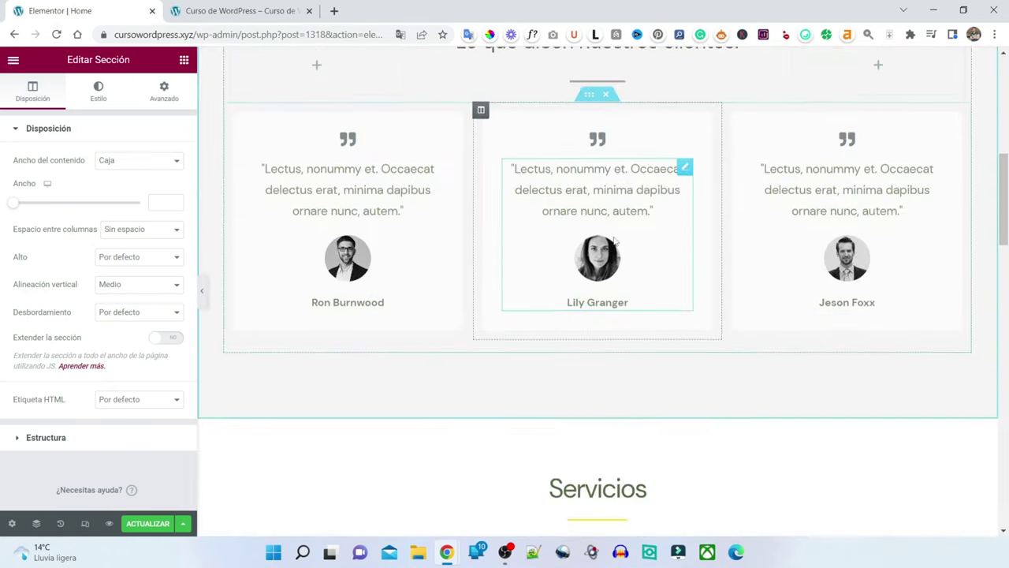
scroll(607, 240, "up", 2)
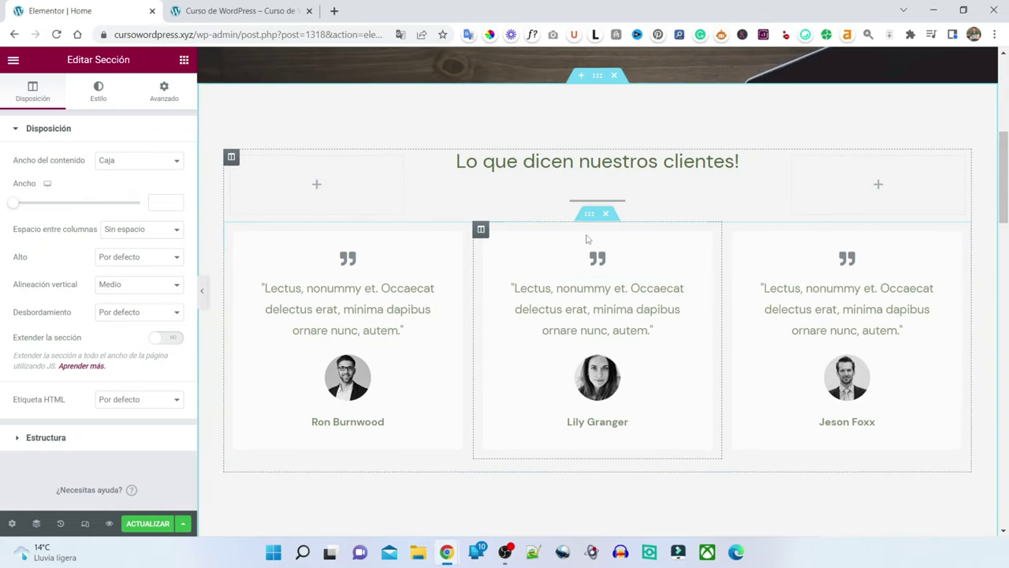
scroll(599, 229, "down", 10)
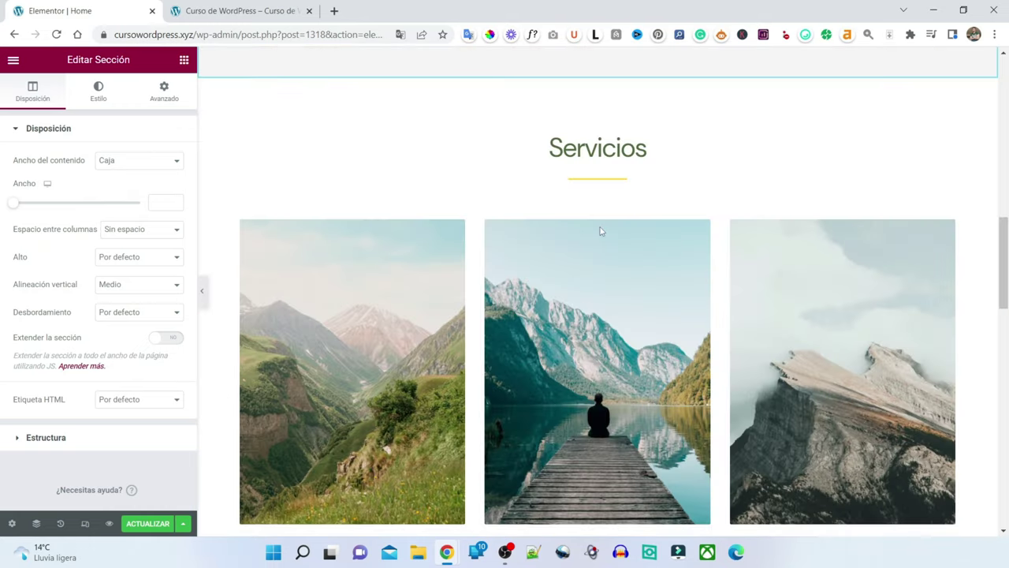
scroll(599, 227, "down", 8)
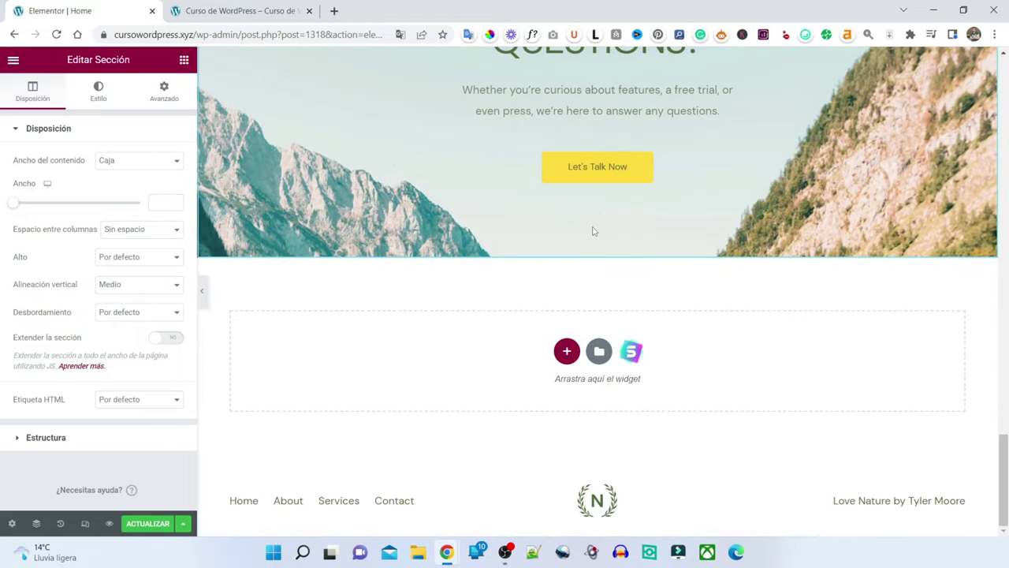
scroll(594, 231, "up", 4)
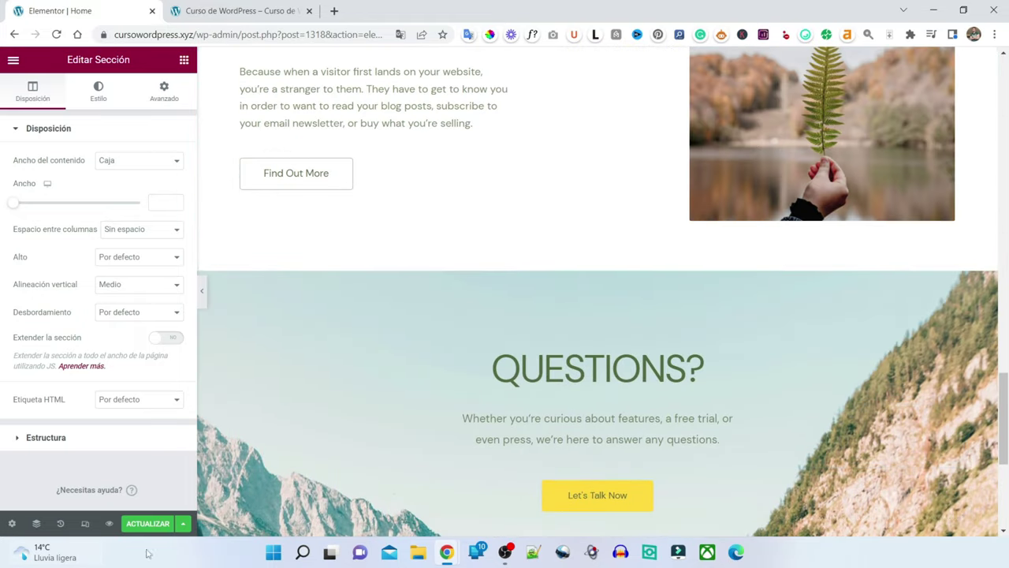
left_click(148, 524)
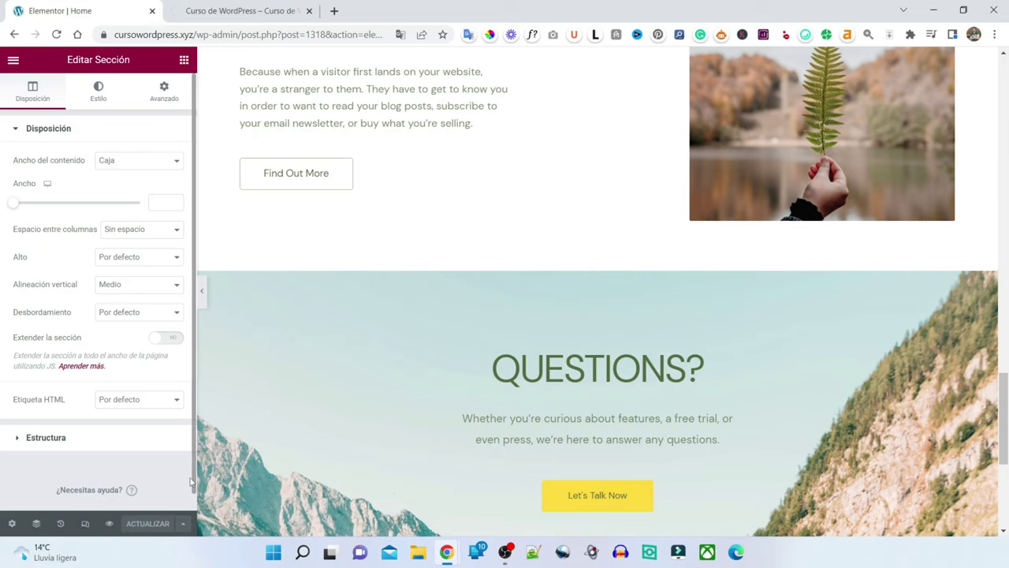
key("ctrl+Tab")
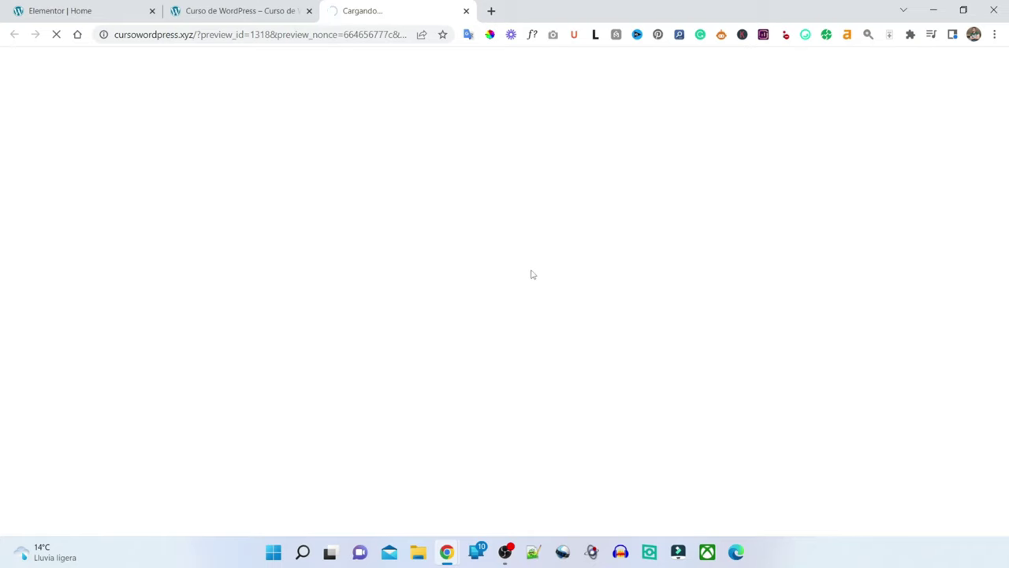
- Scroll the preview and move between the live site and page editor tabs
scroll(542, 267, "down", 8)
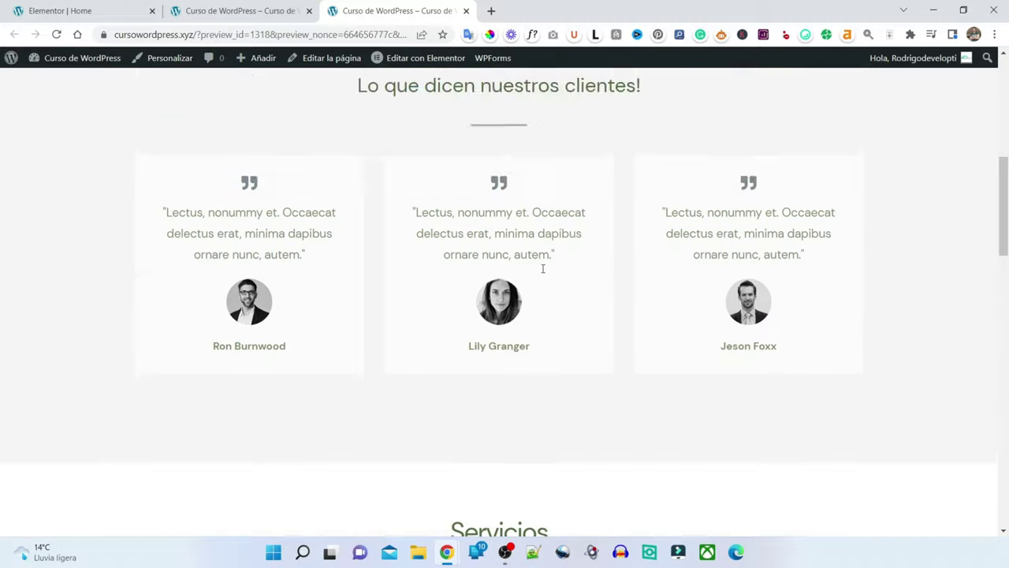
scroll(542, 273, "up", 4)
scroll(488, 165, "down", 3)
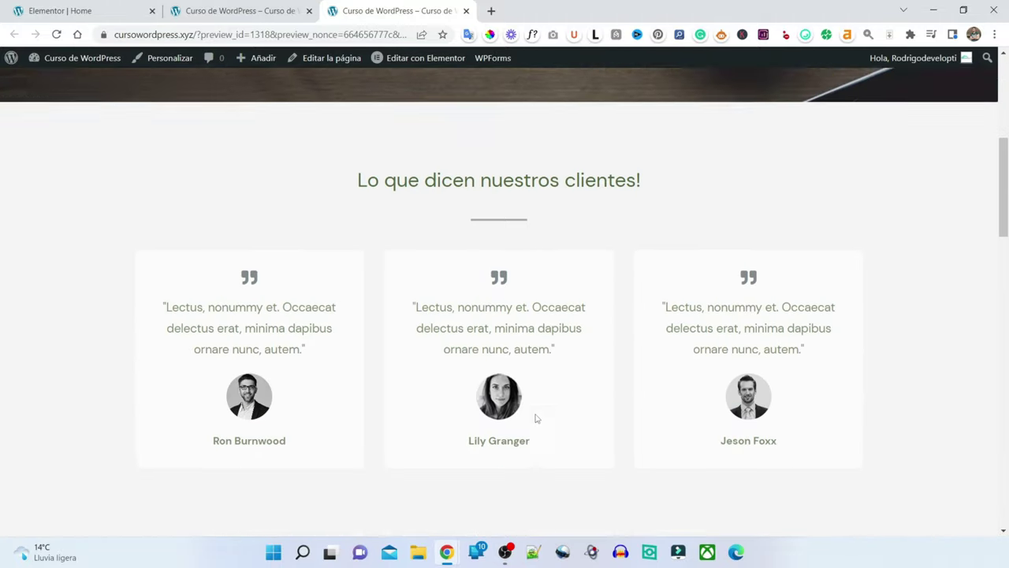
scroll(541, 312, "down", 18)
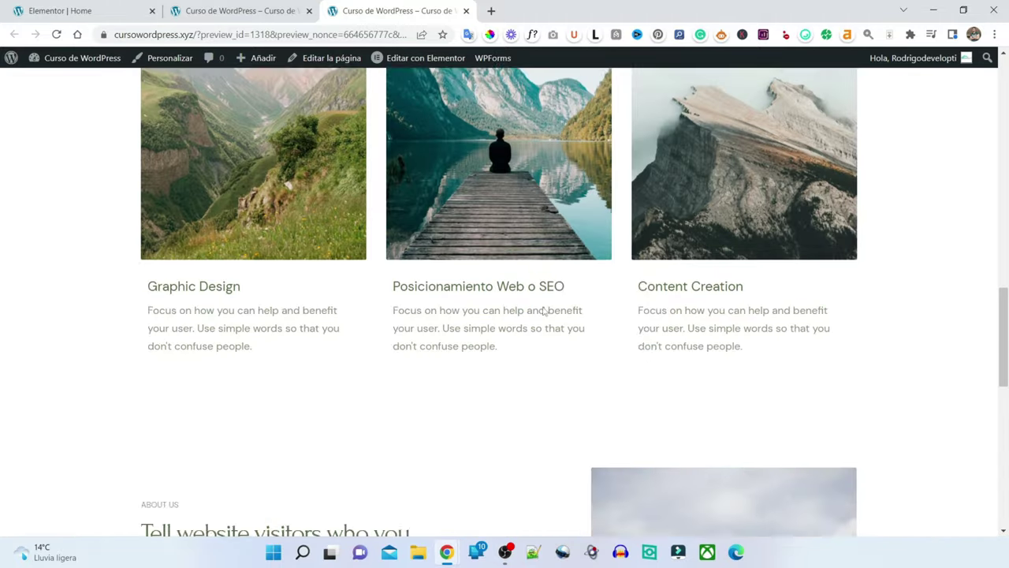
scroll(543, 312, "up", 20)
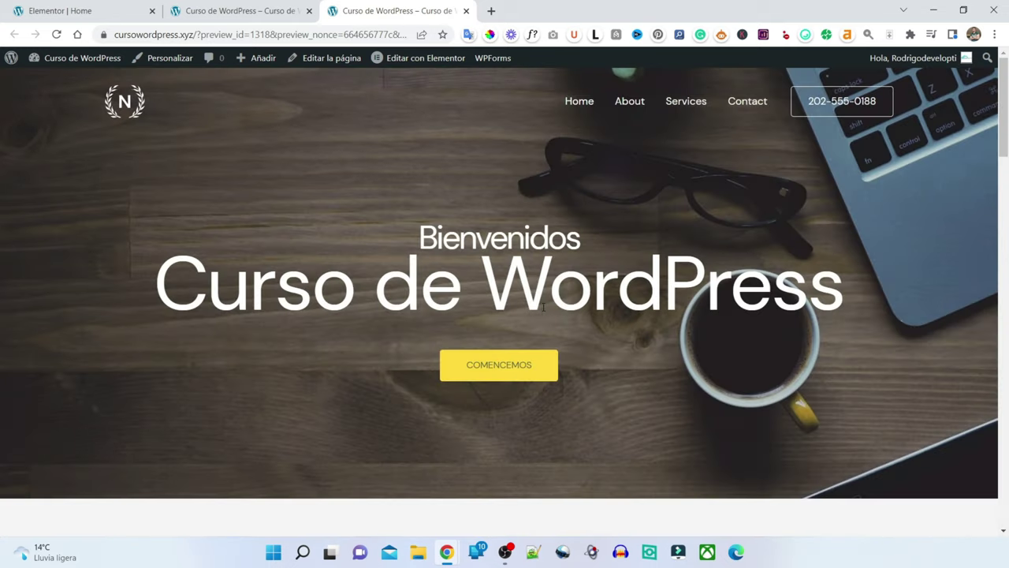
left_click(252, 10)
left_click(95, 10)
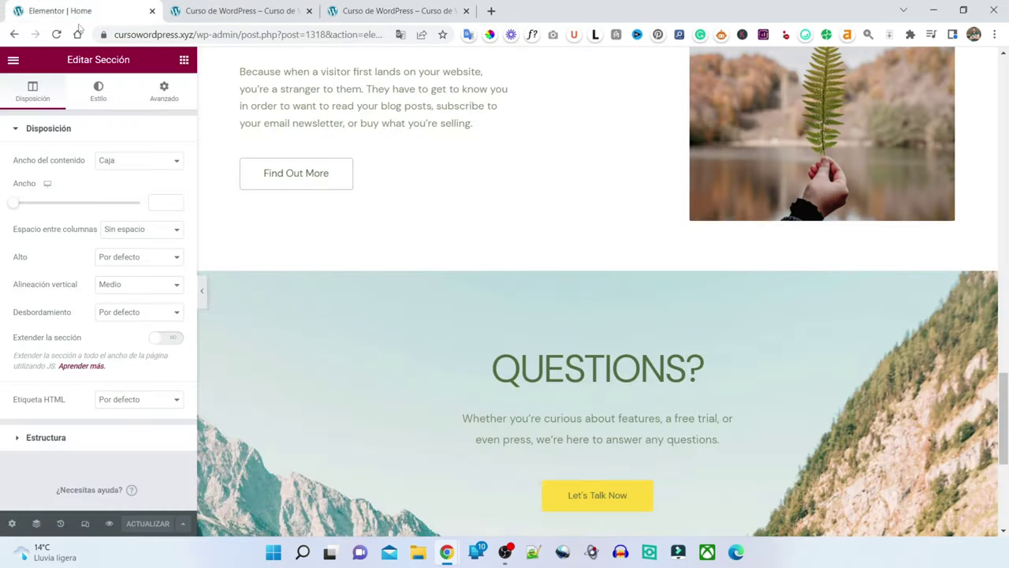
scroll(555, 345, "down", 4)
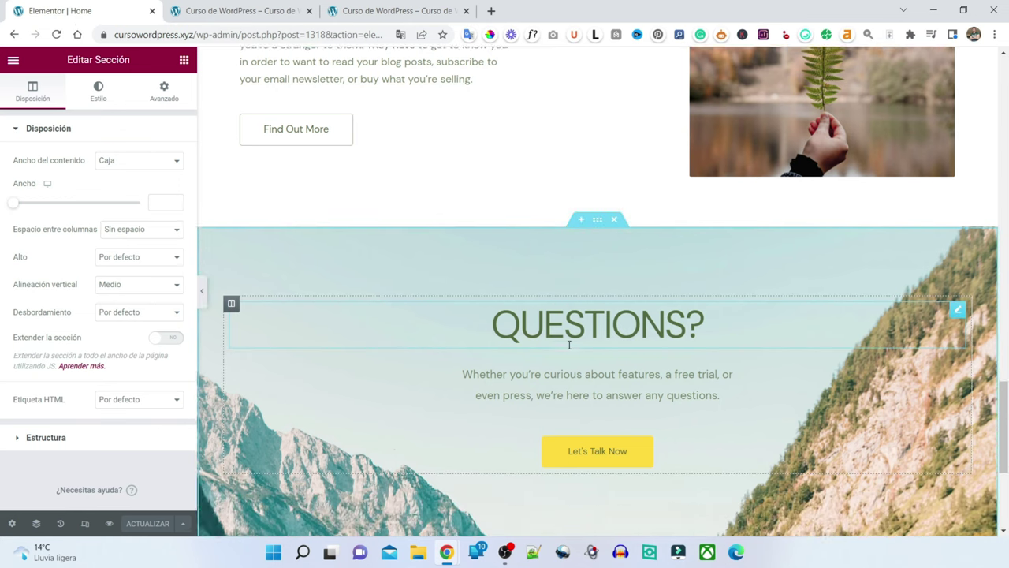
scroll(568, 342, "up", 10)
scroll(624, 435, "up", 5)
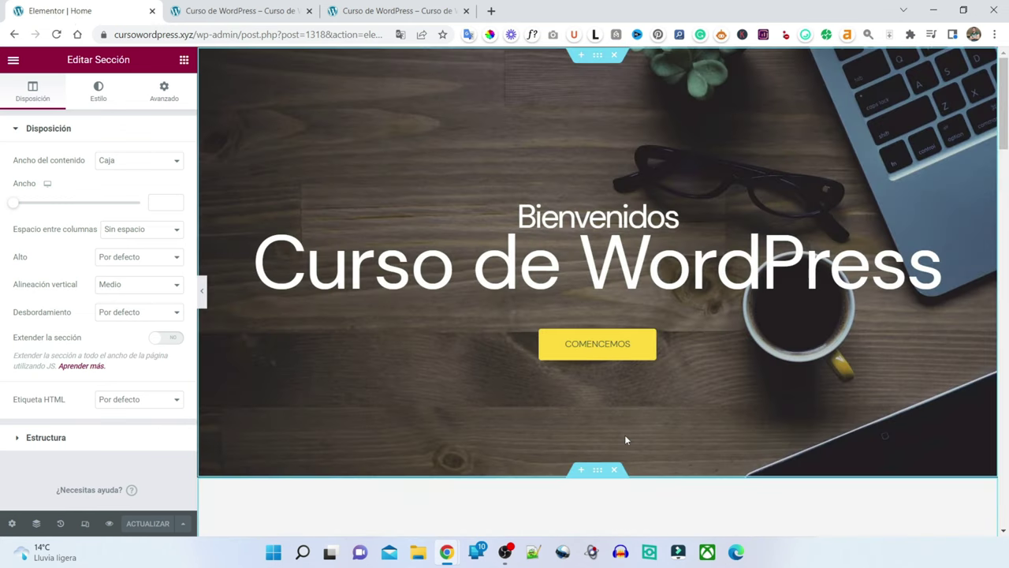
- Scroll through the home-page preview's sections and back up to the Bienvenidos hero
left_click(394, 11)
left_click(210, 6)
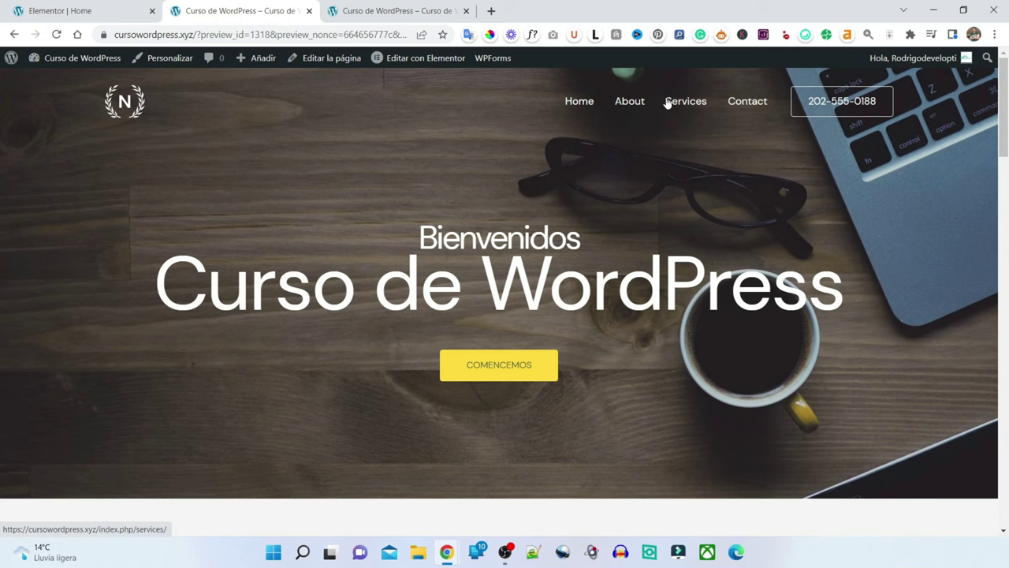
scroll(468, 278, "down", 3)
scroll(468, 278, "down", 3)
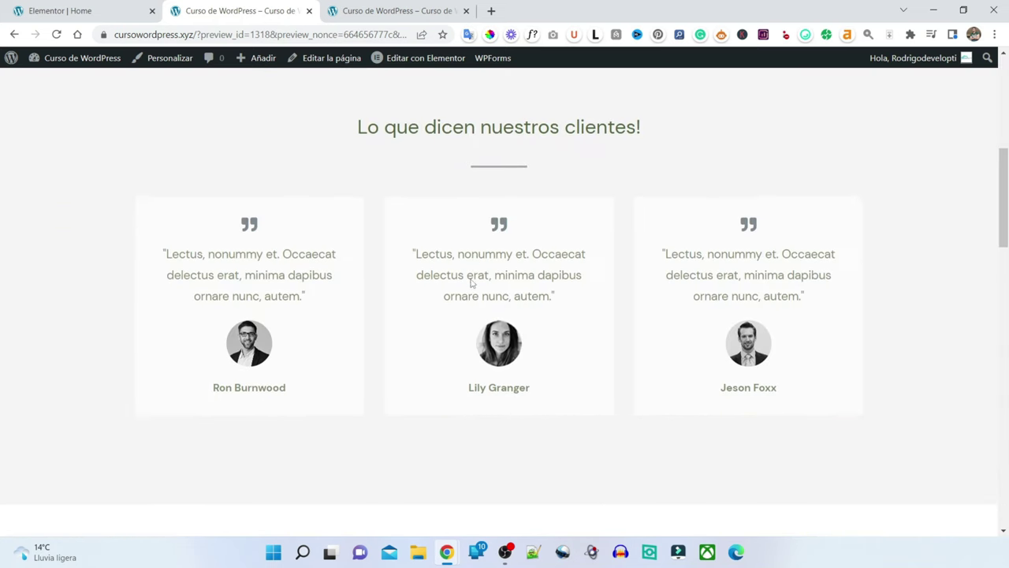
scroll(570, 268, "down", 6)
scroll(571, 281, "up", 1)
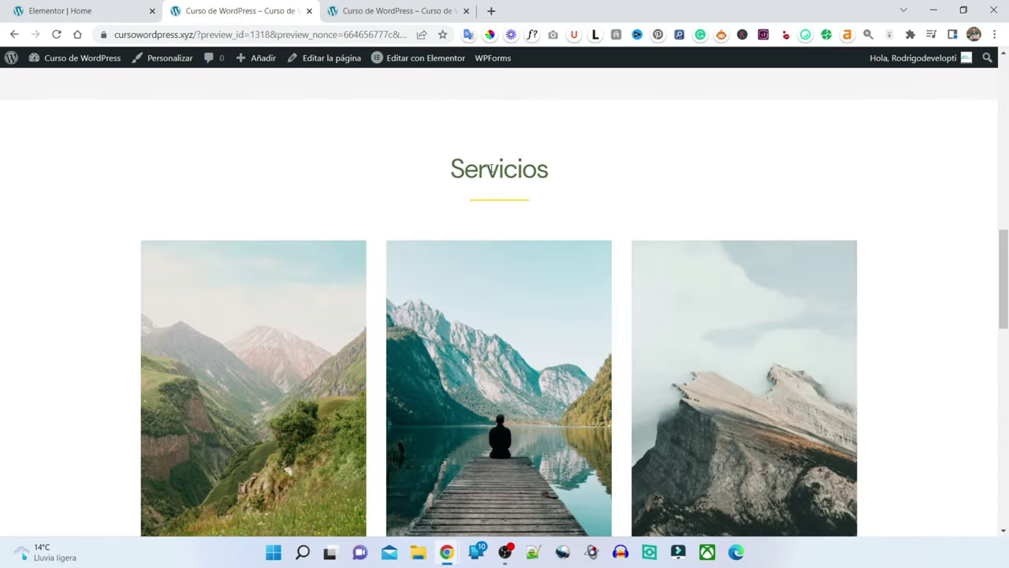
scroll(491, 228, "down", 8)
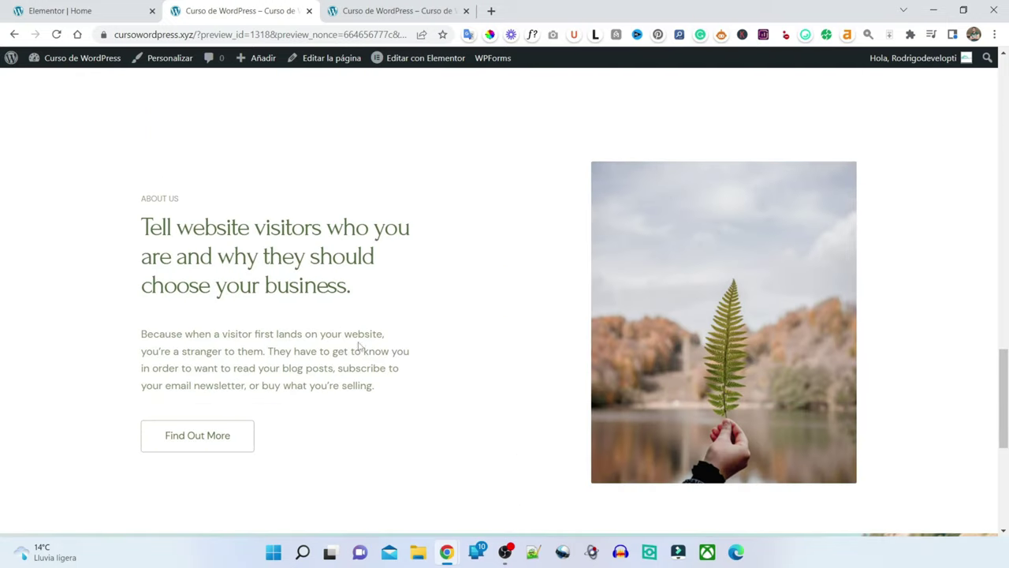
scroll(253, 312, "down", 5)
scroll(273, 266, "up", 12)
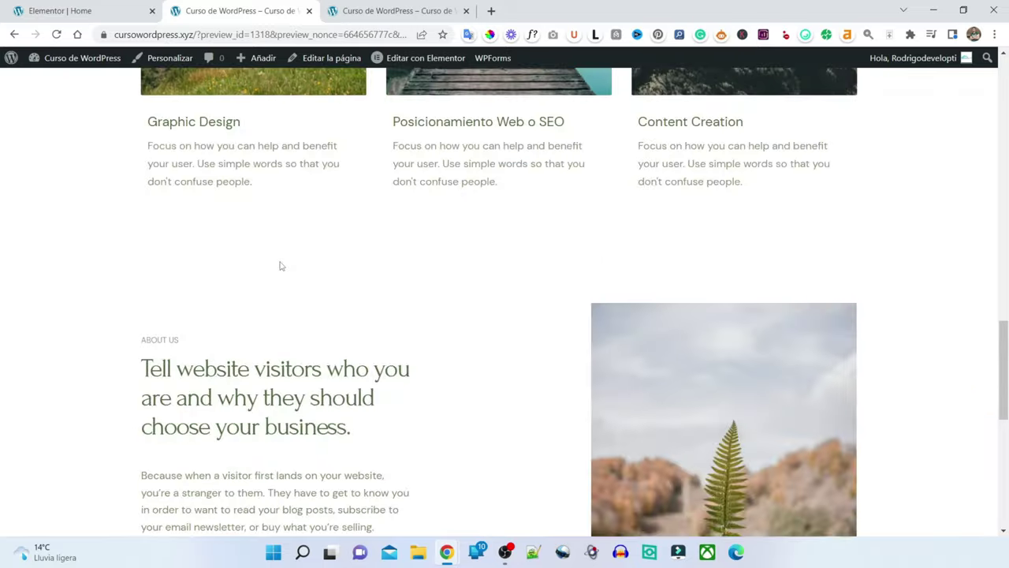
scroll(279, 265, "up", 8)
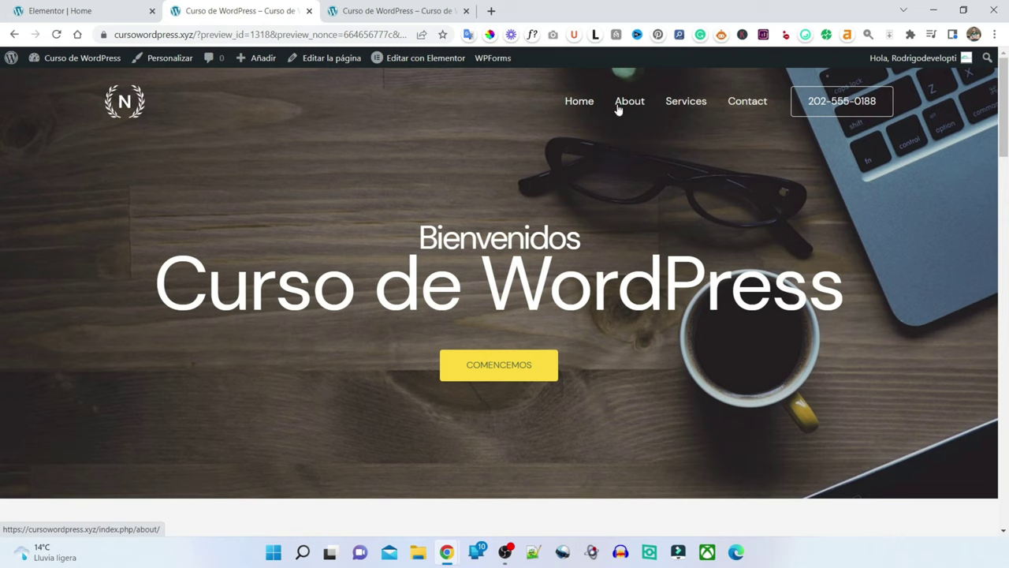
- Open the Main Menu under Menús in the Customizer
left_click(169, 61)
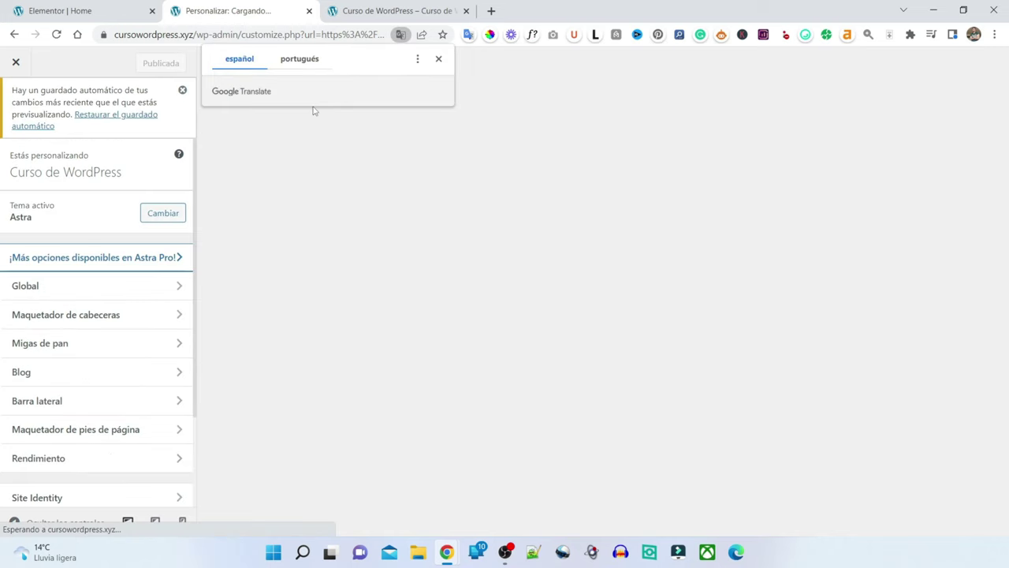
scroll(84, 173, "down", 2)
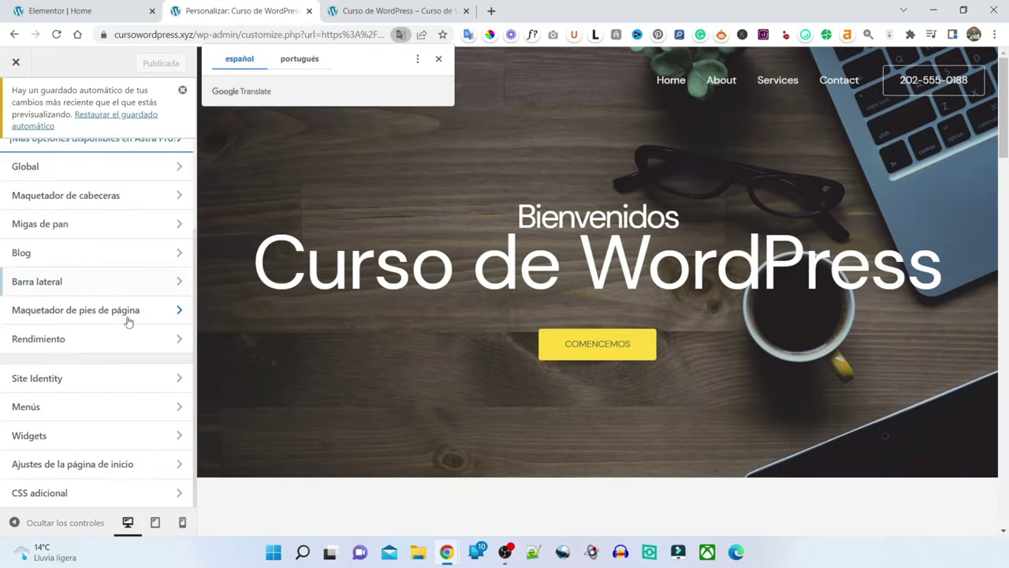
left_click(28, 414)
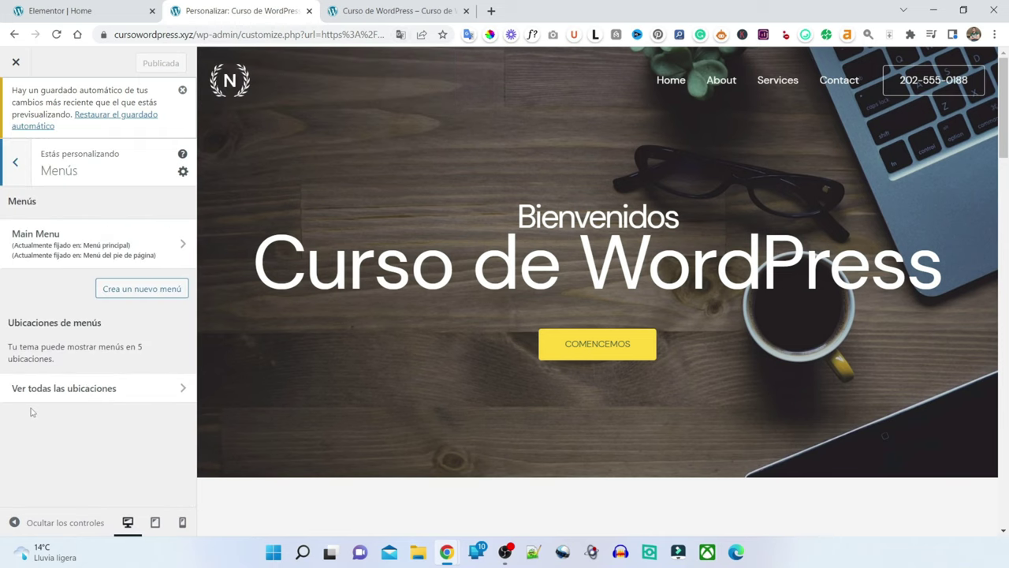
left_click(165, 250)
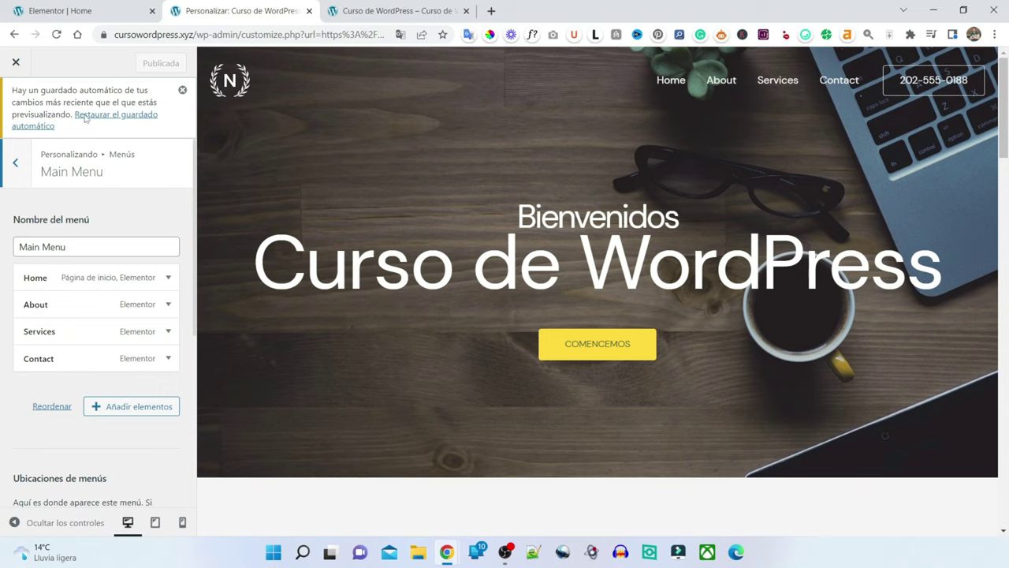
left_click(182, 92)
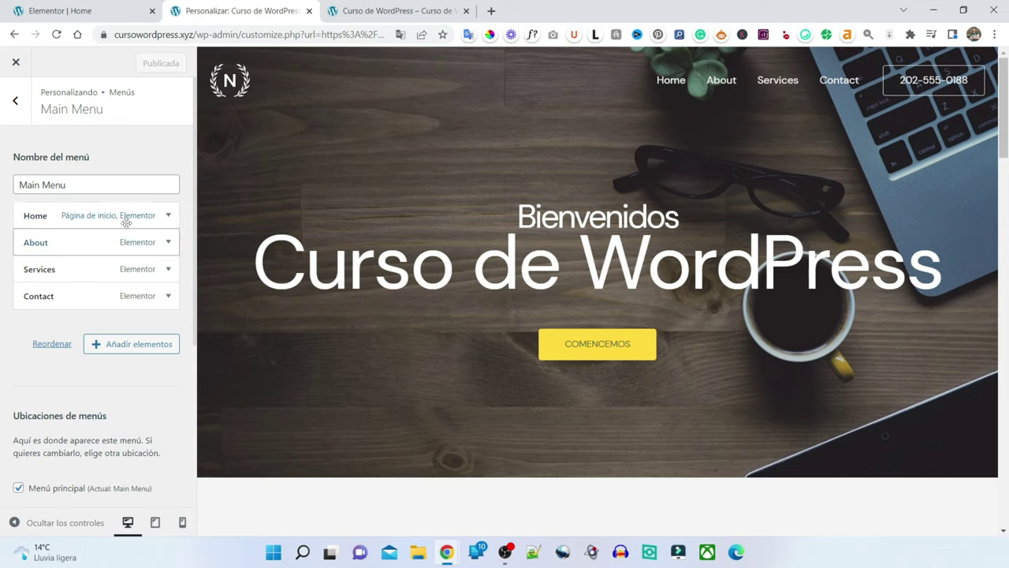
- Rename the Home item to Inicio and the About item to Nosotros
left_click(168, 217)
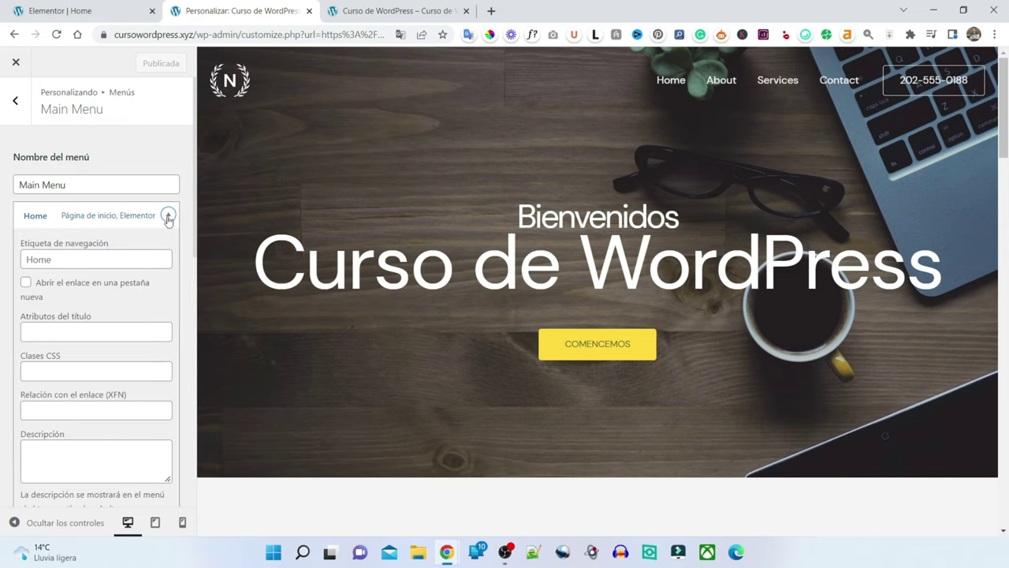
left_click(69, 255)
type("Inicio")
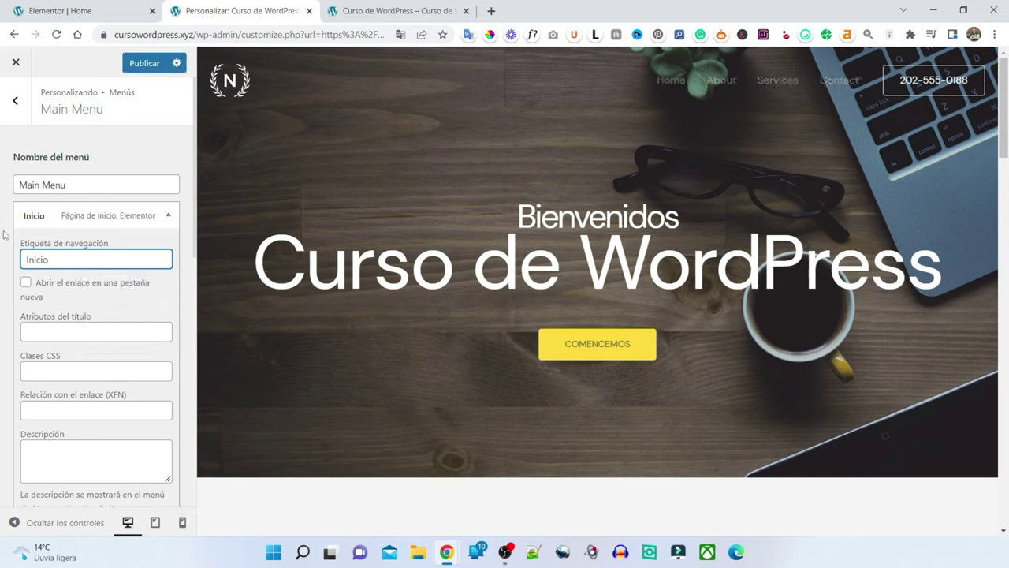
left_click(167, 214)
left_click(168, 243)
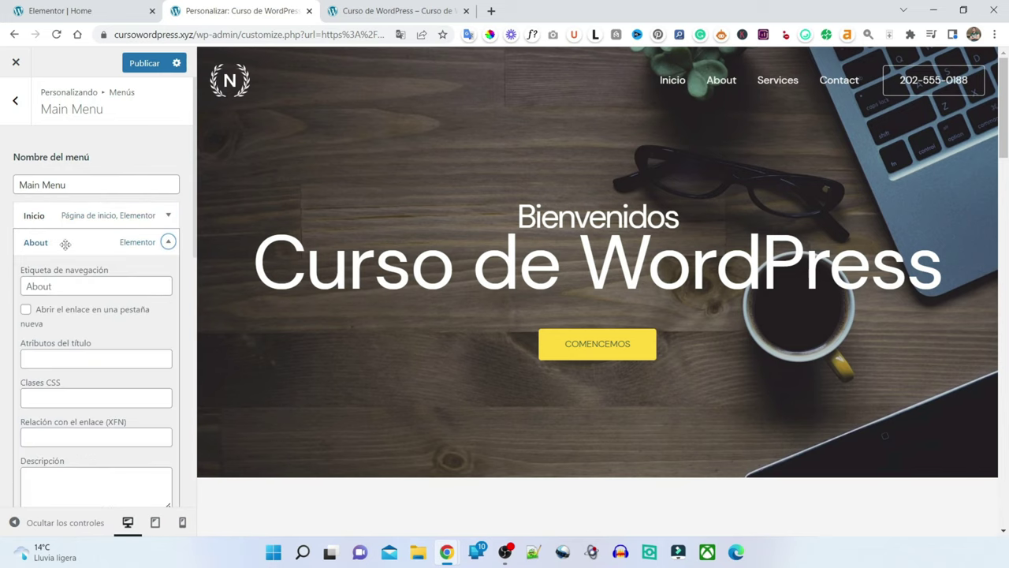
left_click_drag(59, 285, 2, 290)
key("BackSpace")
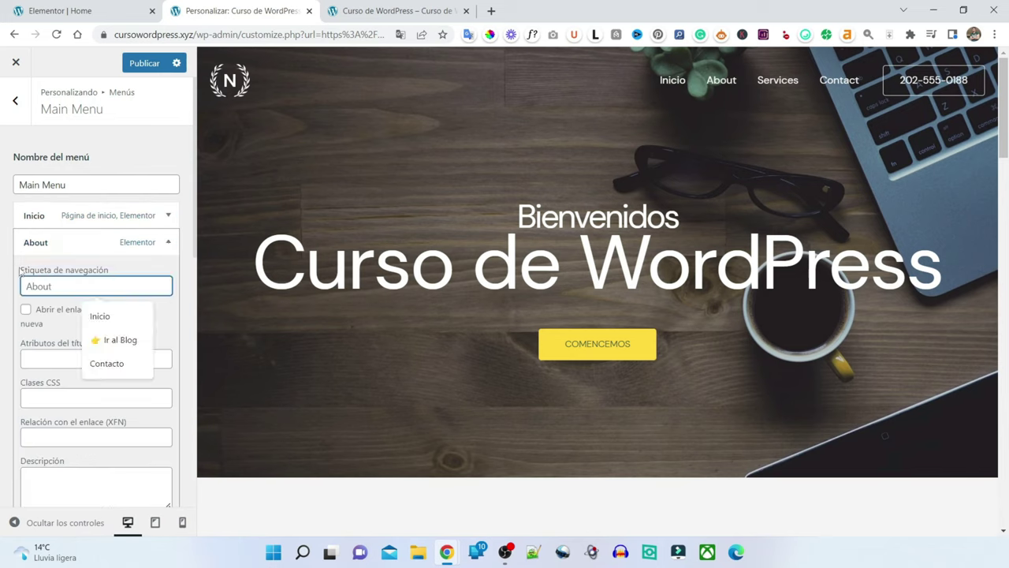
type("Nosotros")
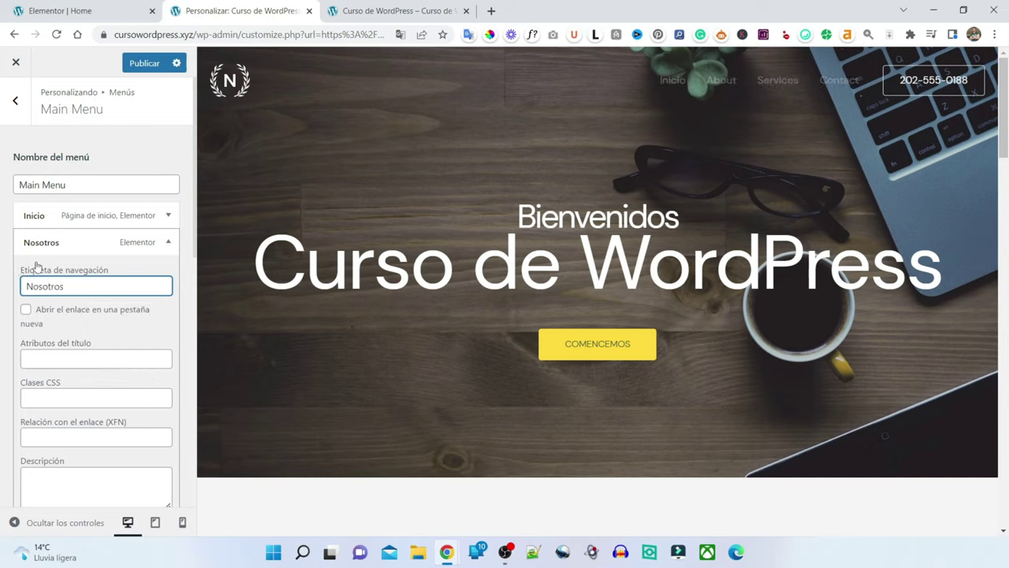
left_click(168, 242)
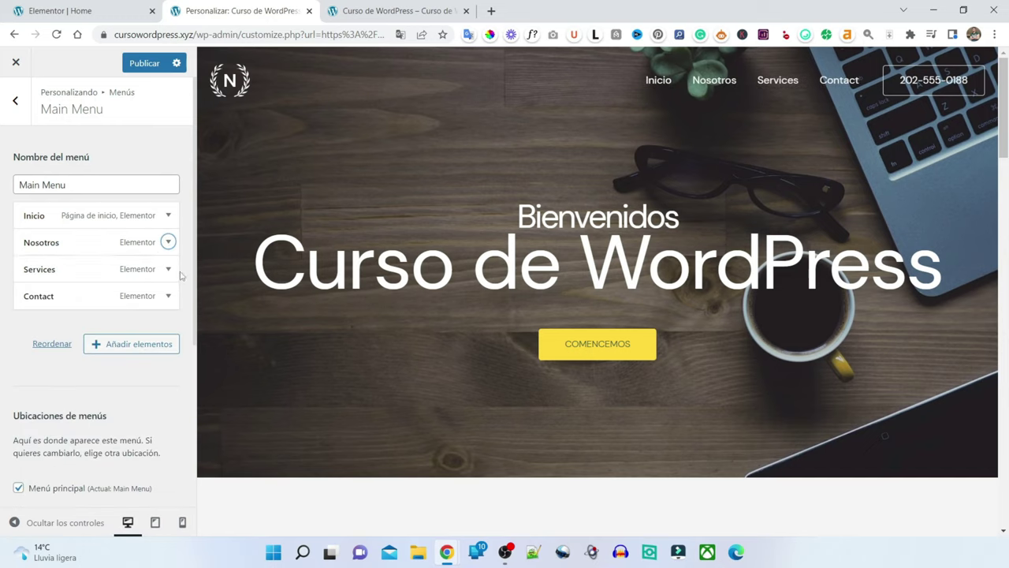
- Rename Services to Servicios and Contact to Contacto, then publish
left_click(168, 269)
left_click(62, 312)
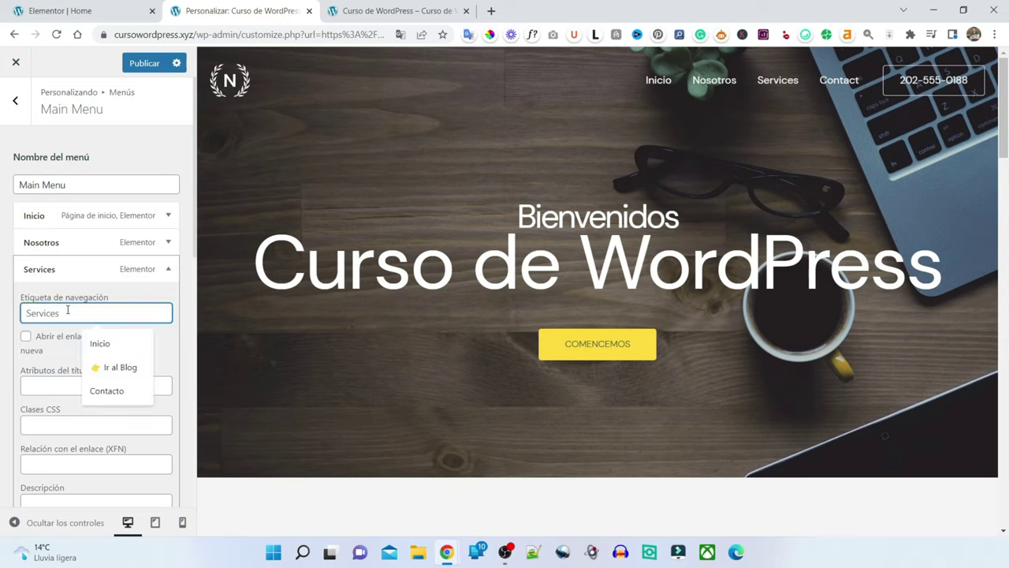
key("ctrl+a")
type("Serv")
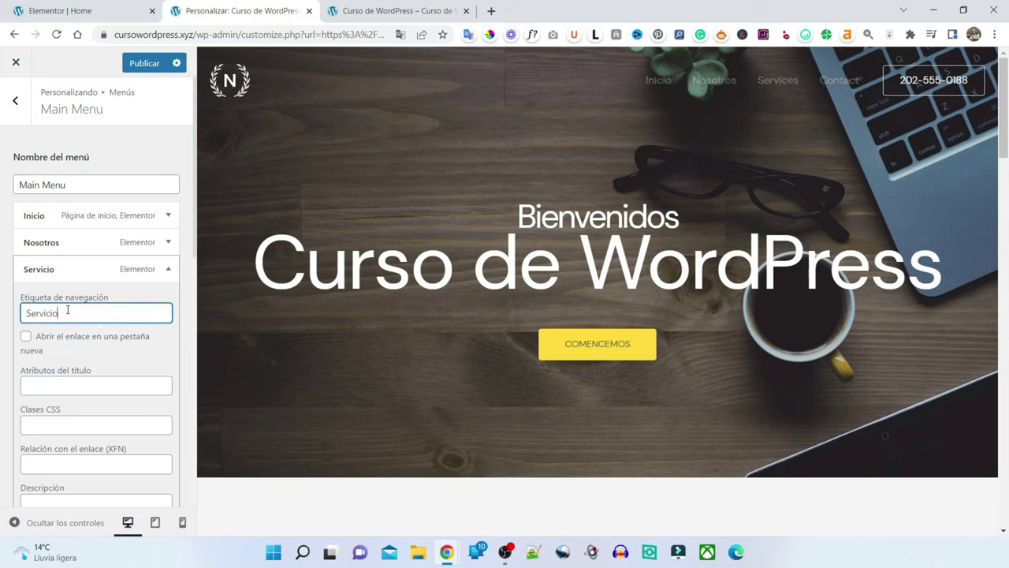
left_click(168, 269)
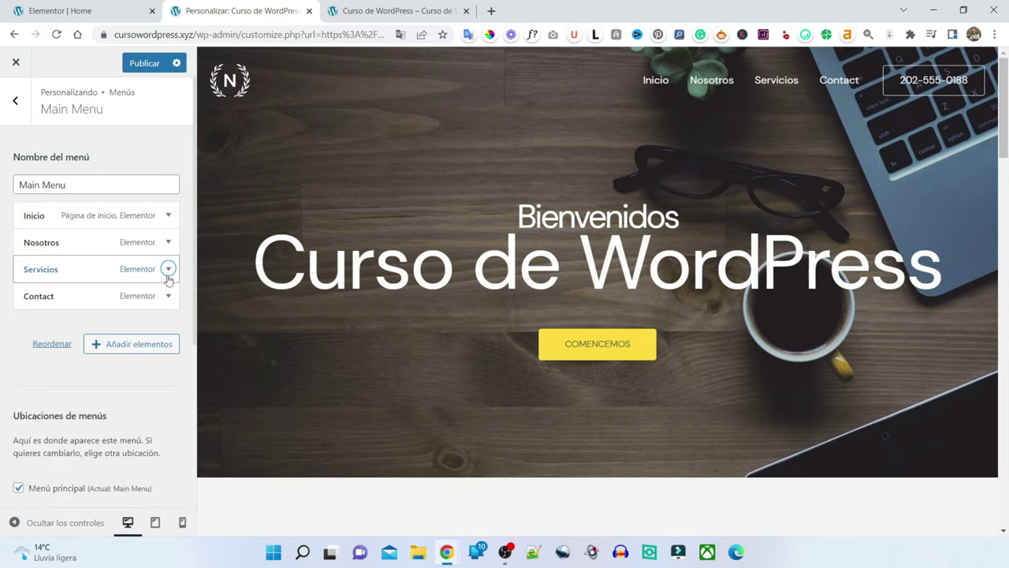
left_click(164, 303)
left_click(59, 335)
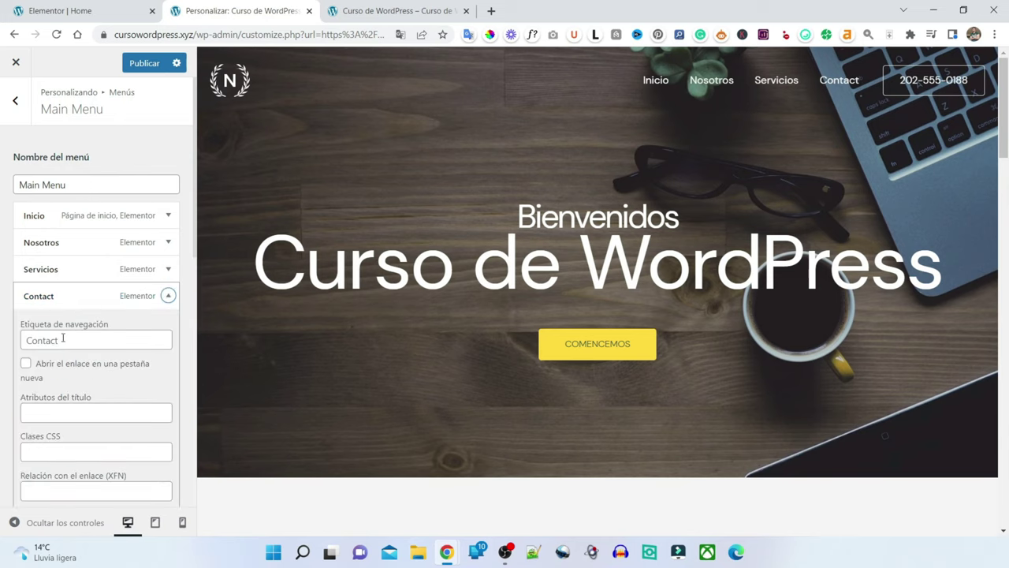
type("o")
left_click(168, 297)
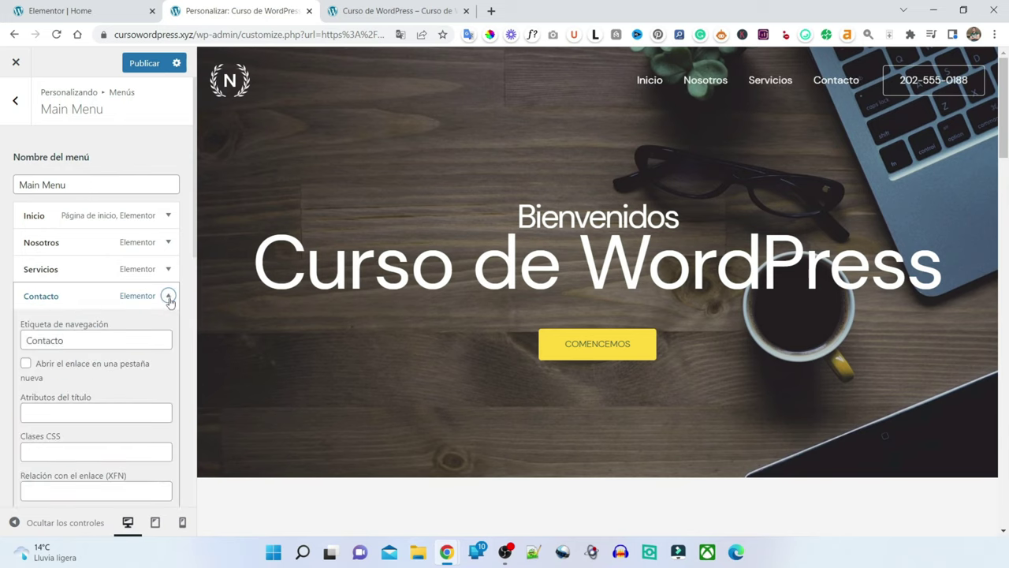
left_click(144, 65)
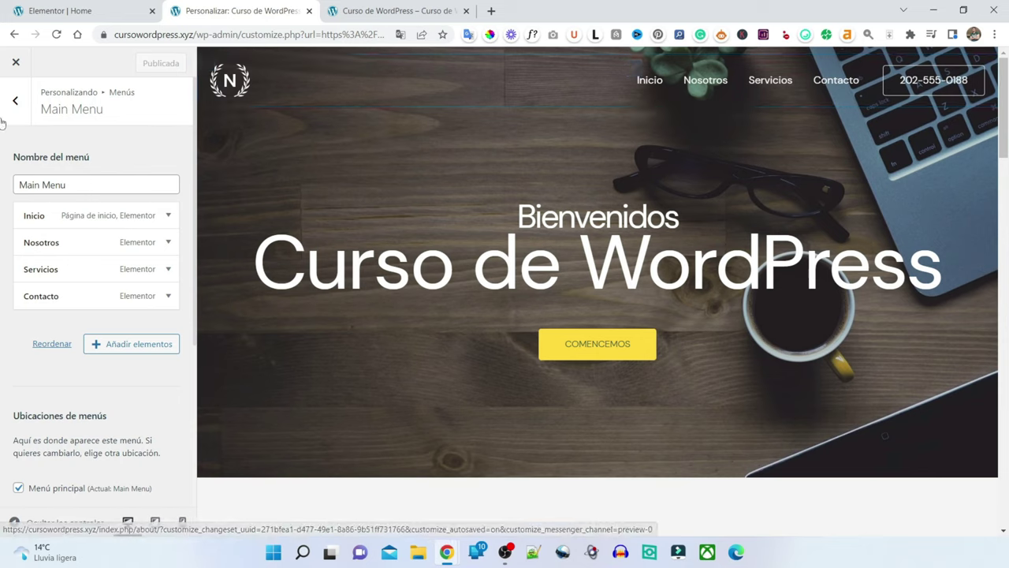
- Close the Customizer and go to the WordPress admin dashboard
left_click(14, 64)
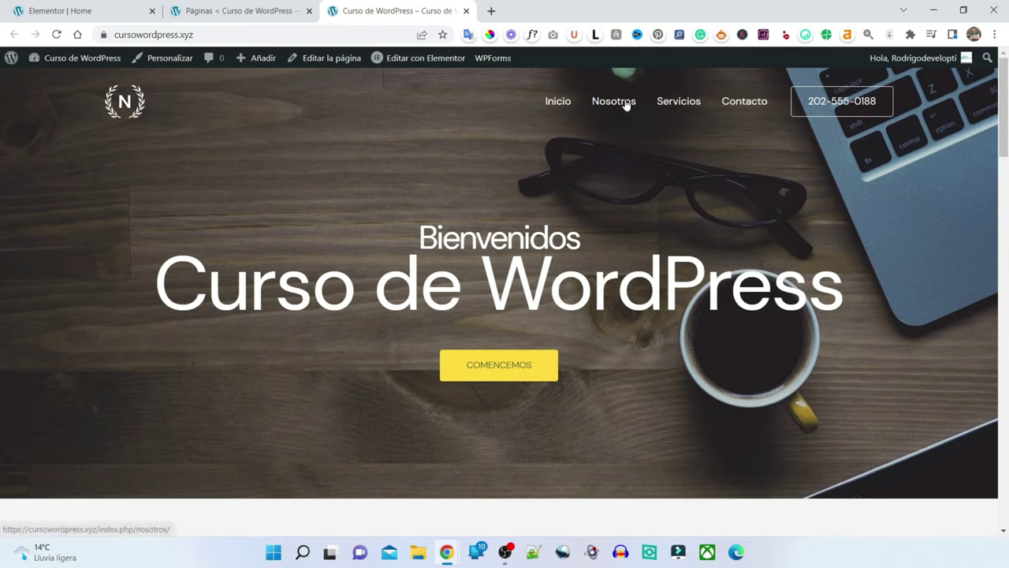
mouse_move(75, 59)
left_click(56, 79)
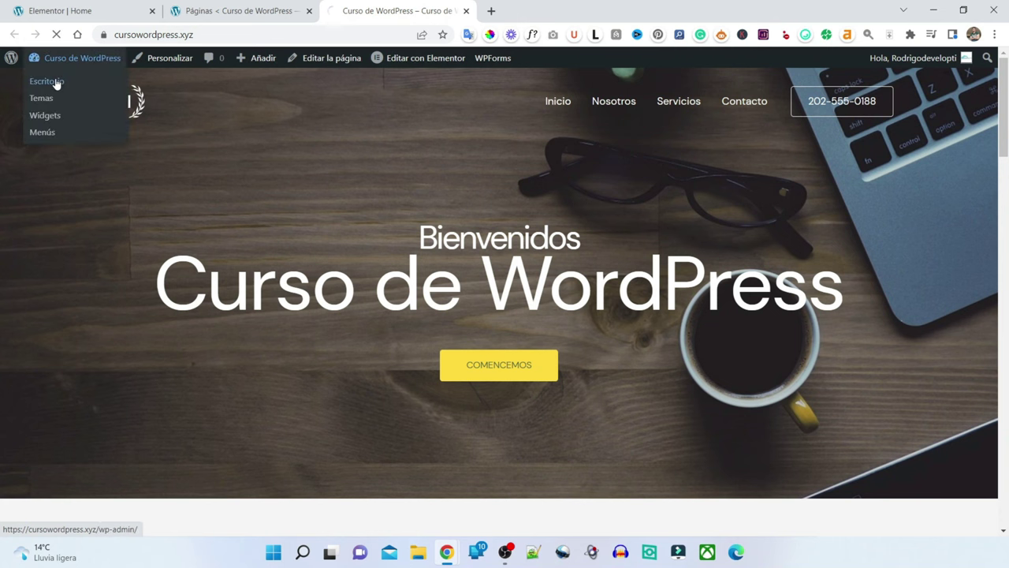
- Set permalinks to Nombre de la entrada, save, and visit the live site
scroll(82, 361, "down", 5)
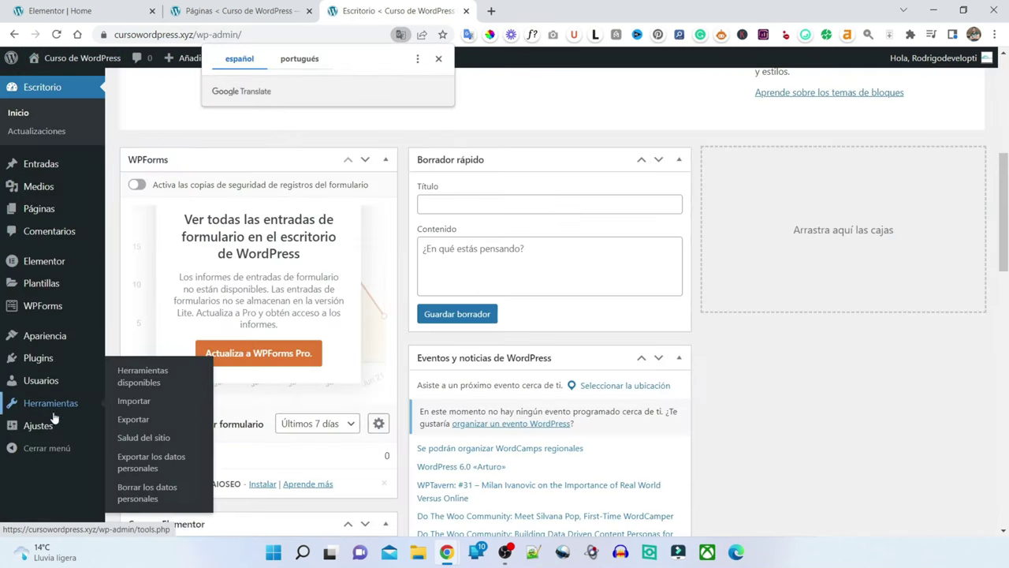
mouse_move(39, 425)
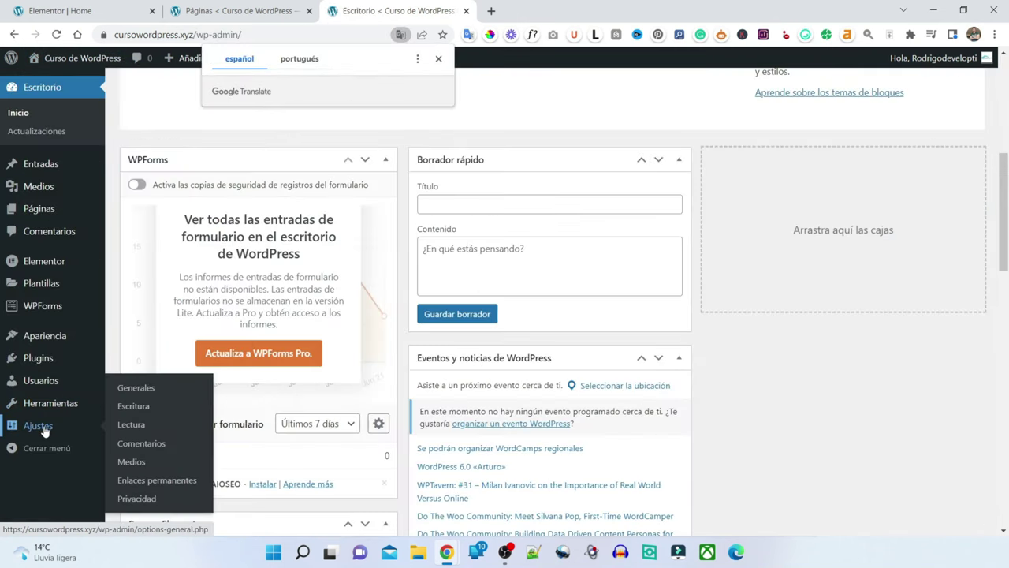
left_click(188, 482)
left_click(188, 483)
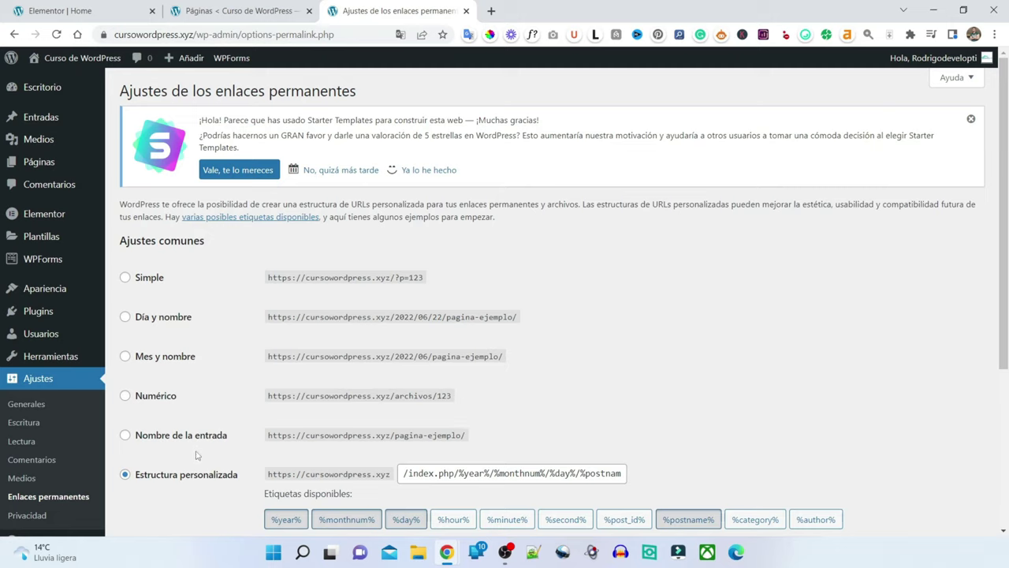
left_click(125, 438)
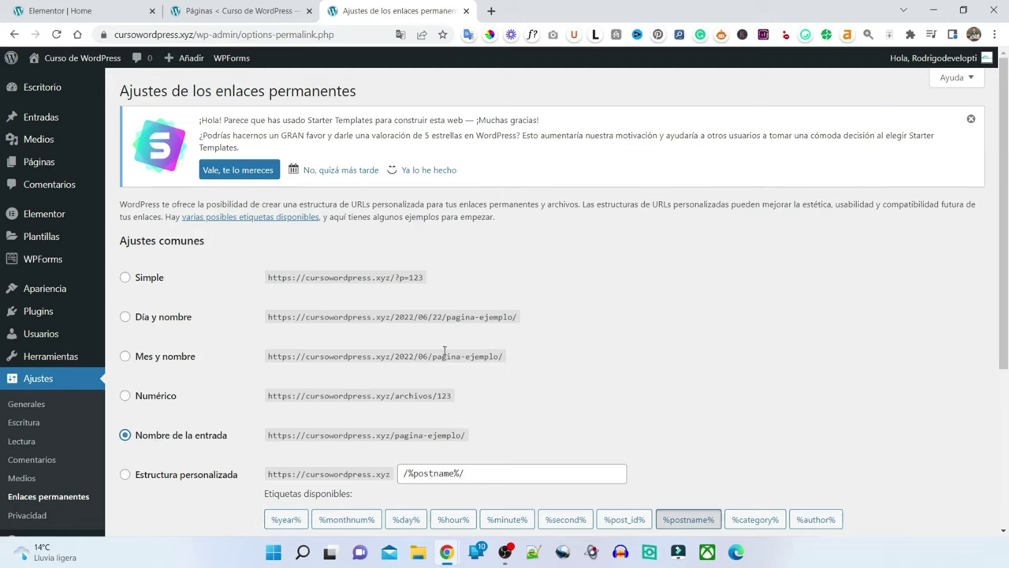
scroll(444, 351, "down", 3)
left_click(159, 468)
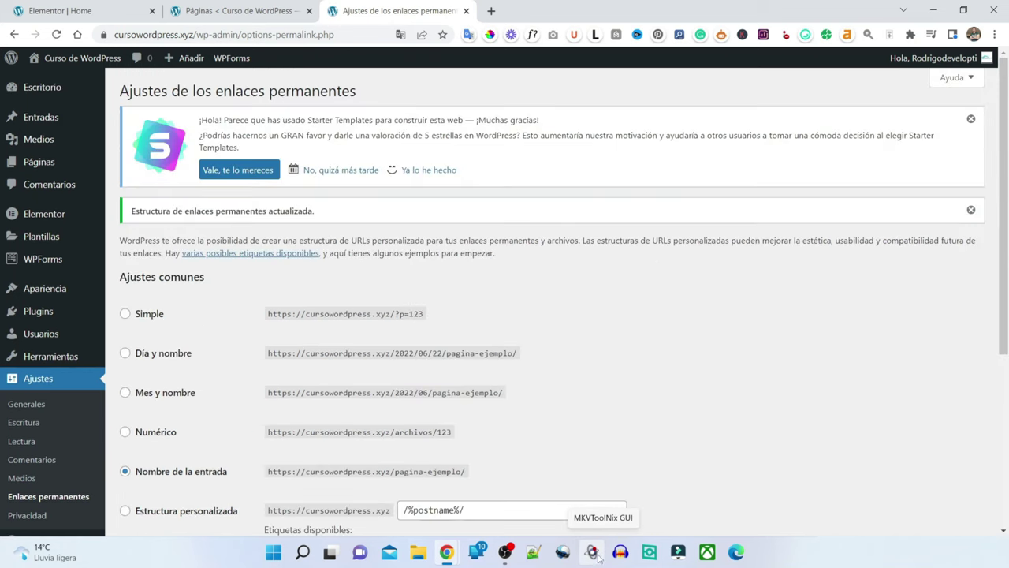
left_click(41, 117)
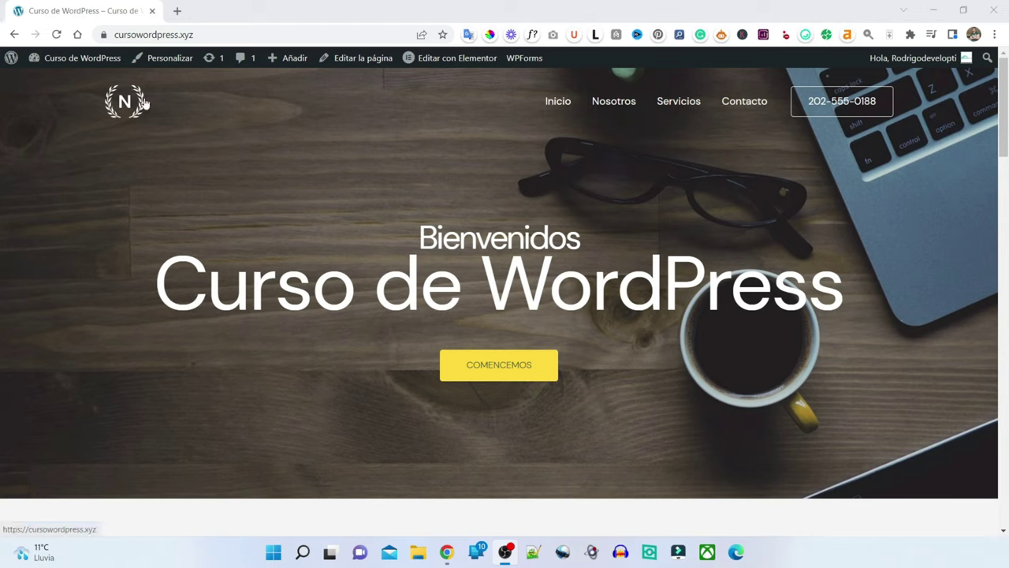
- Open the Customizer and go to the Título y logotipo del sitio settings showing the N logo
left_click(171, 62)
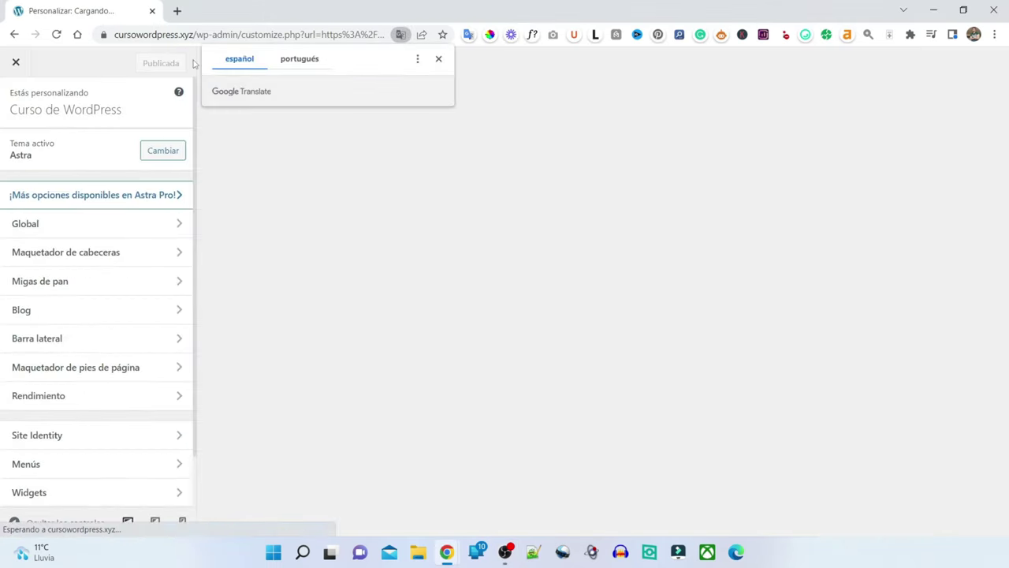
left_click(439, 59)
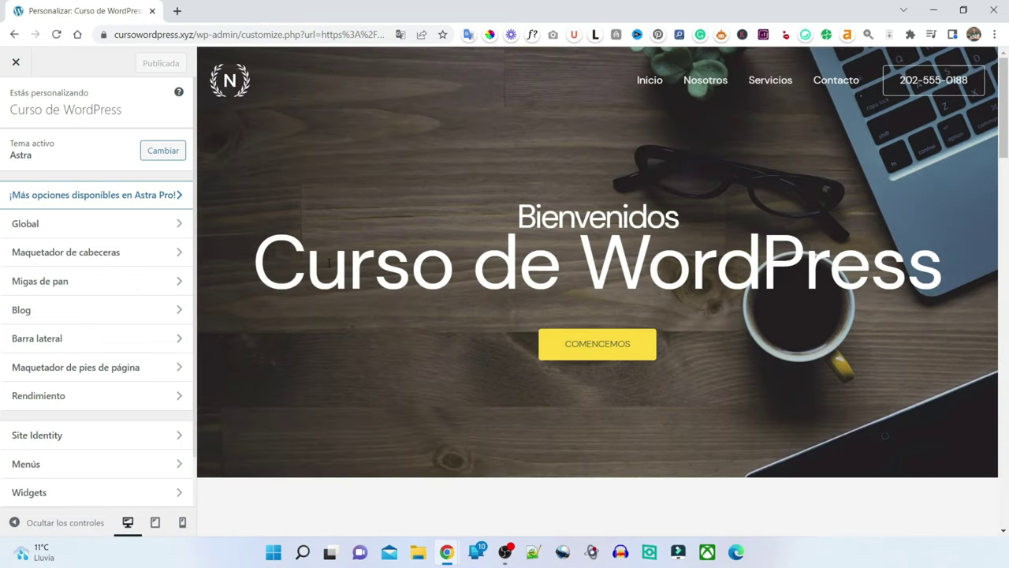
mouse_move(221, 83)
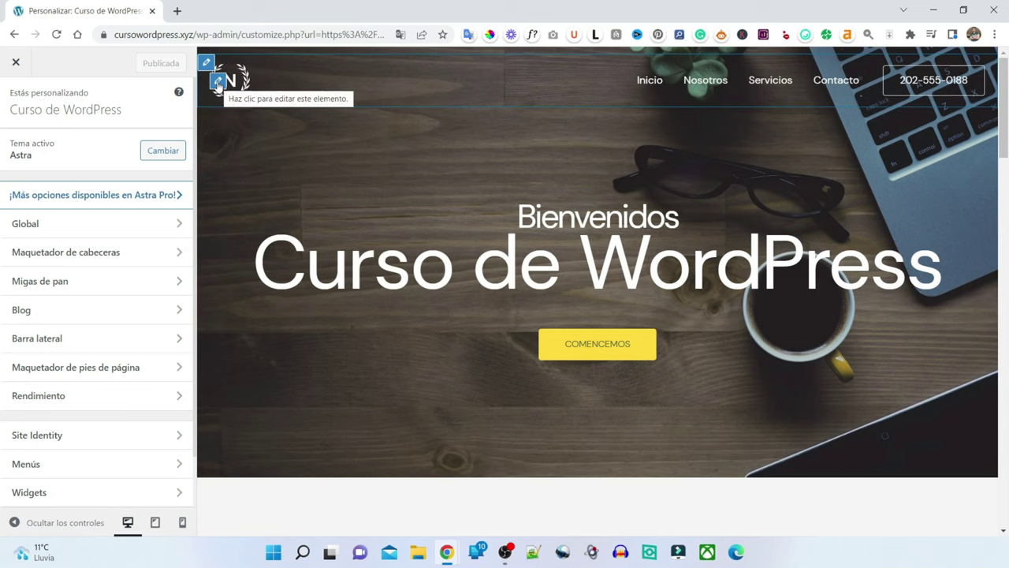
left_click(220, 84)
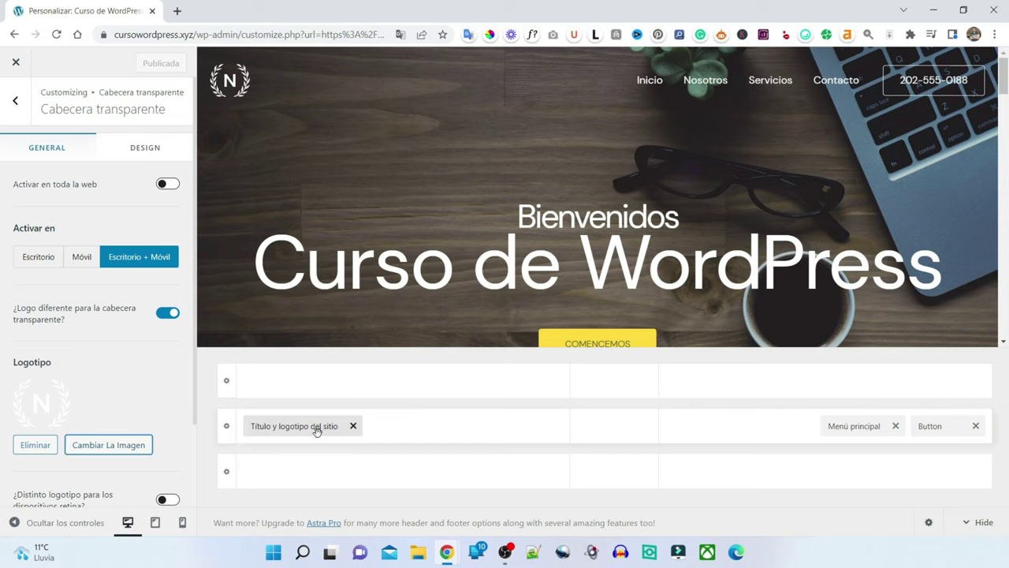
left_click(316, 428)
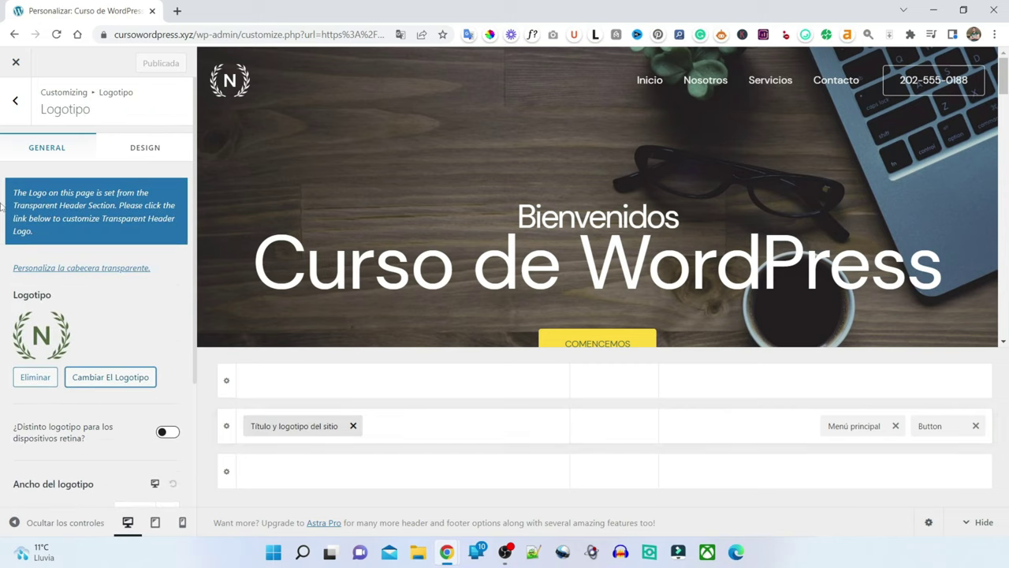
- Upload 'mi tienda online logo transparente.png' from Escritorio as the logo, skipping the crop
left_click(113, 379)
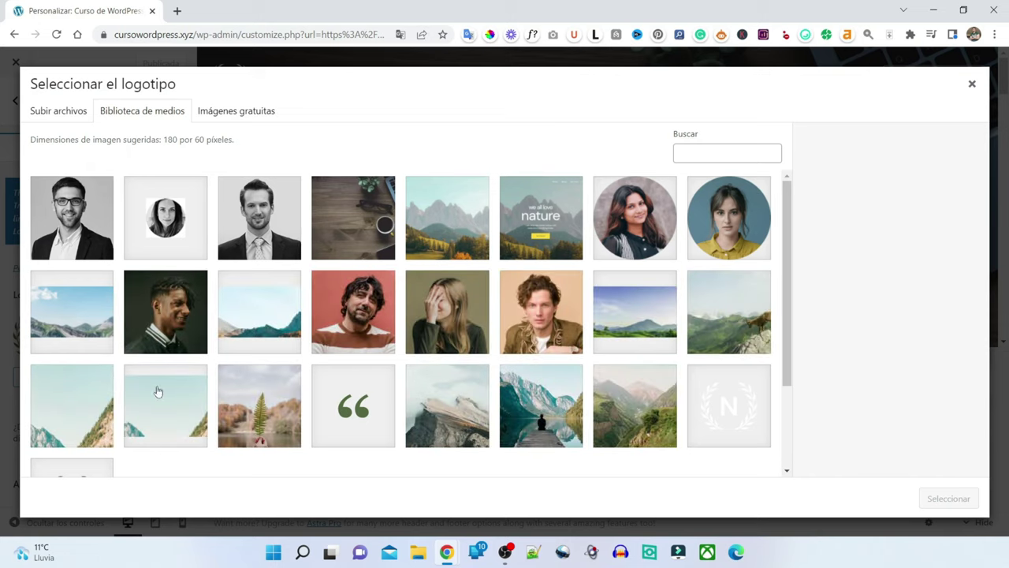
left_click(68, 112)
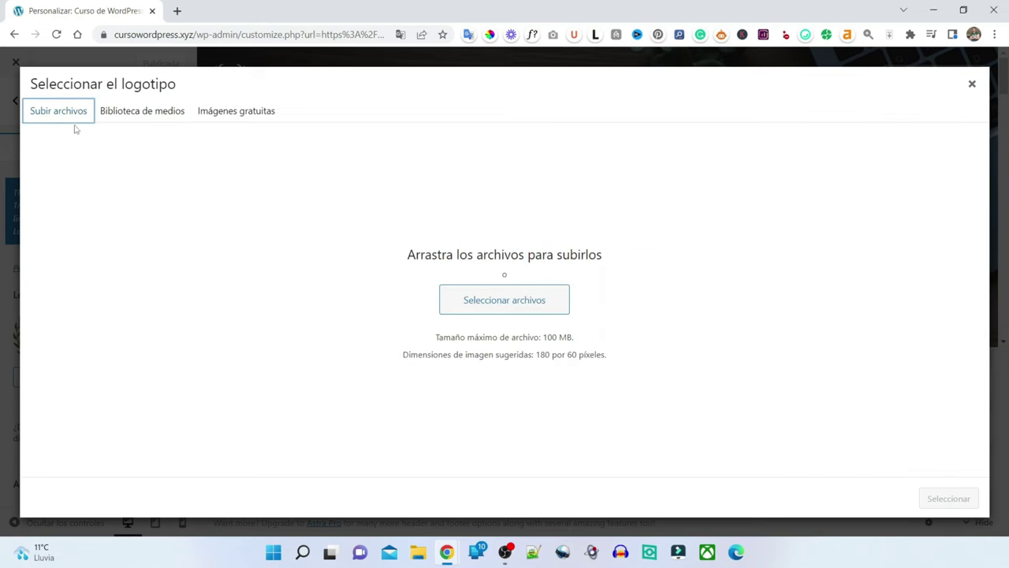
left_click(536, 303)
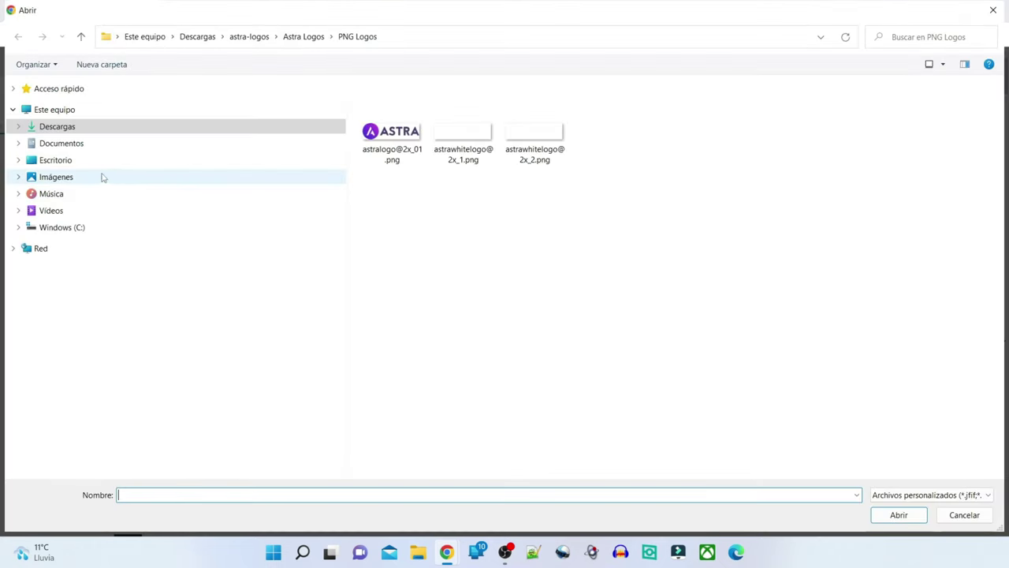
left_click(75, 162)
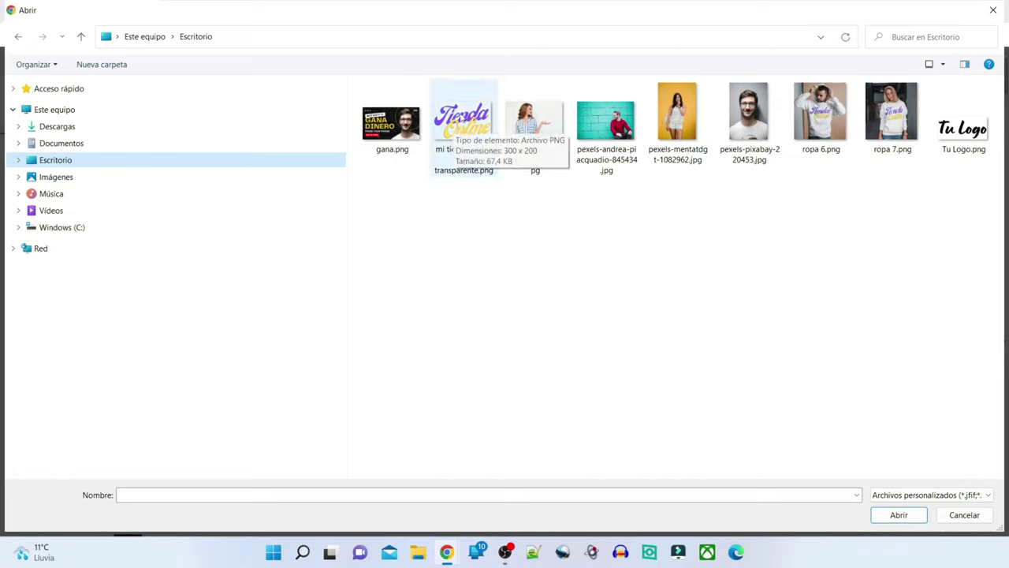
left_click(469, 120)
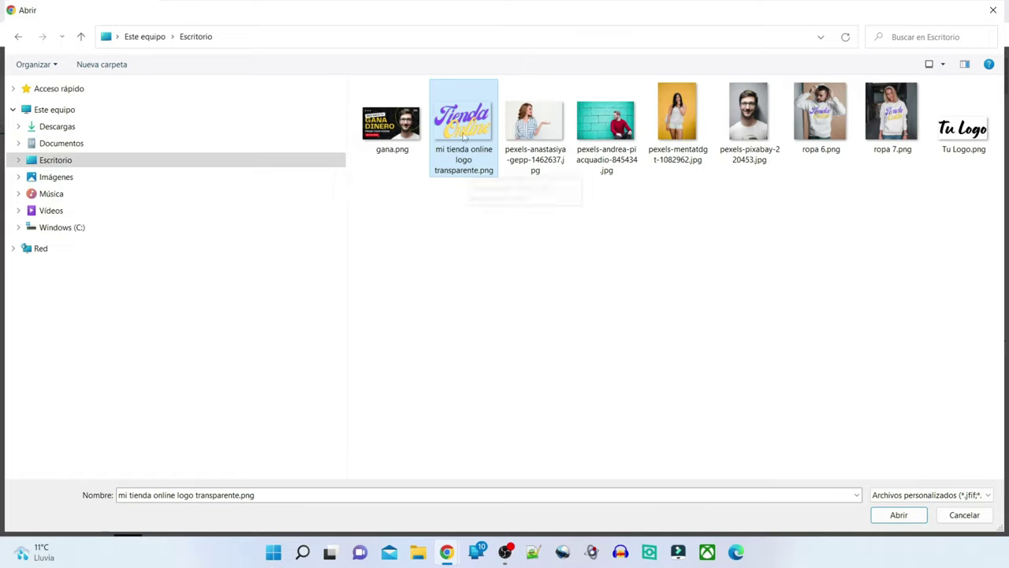
left_click(897, 514)
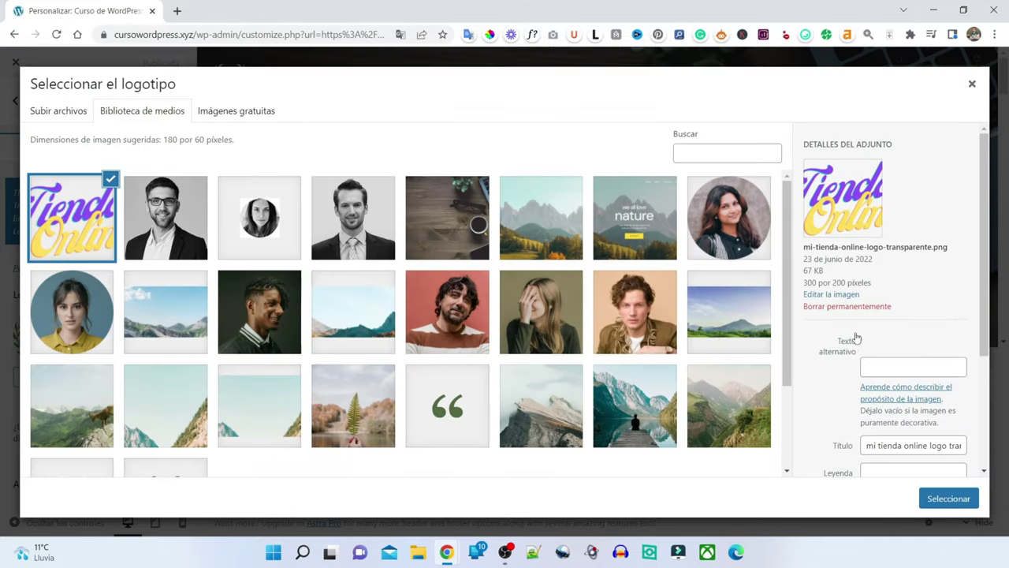
scroll(857, 338, "down", 3)
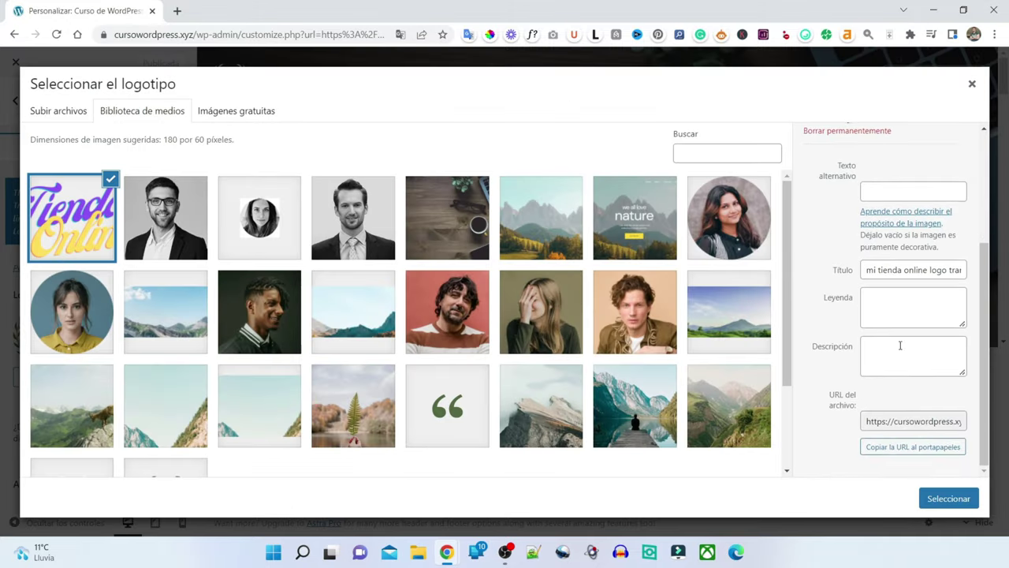
left_click(948, 499)
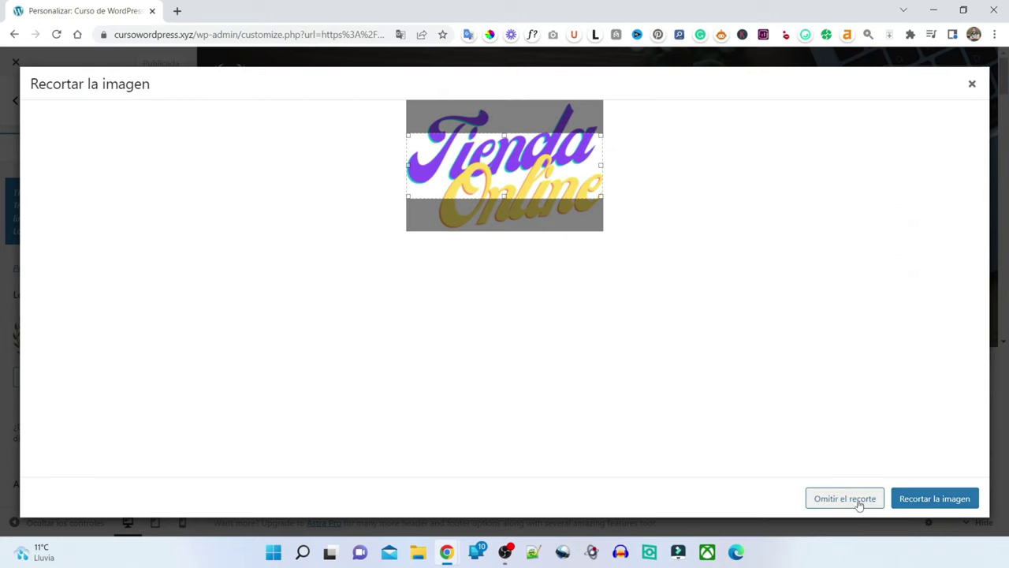
left_click(859, 500)
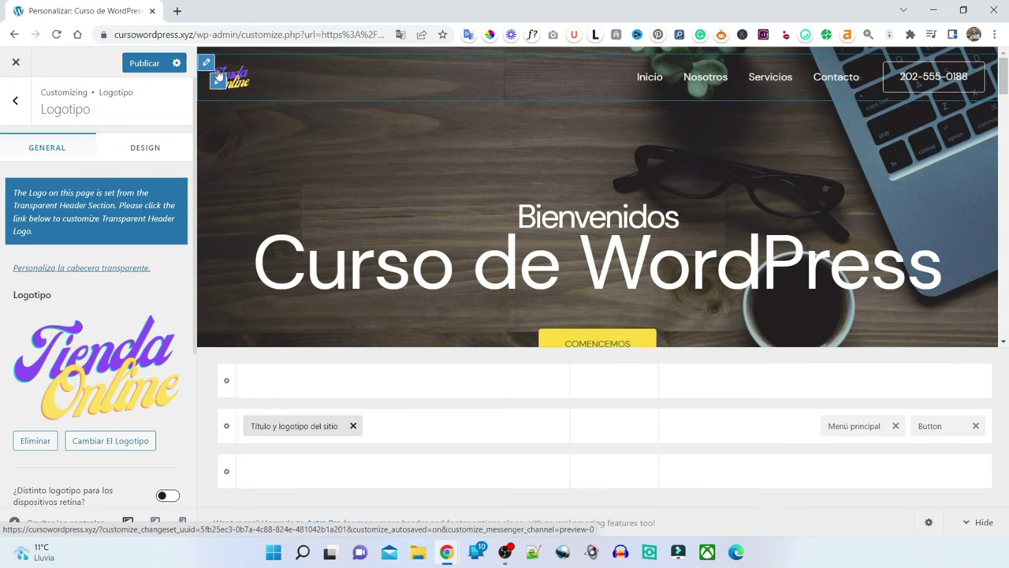
- Set Ancho del logotipo to 115 px and publish the Customizer changes
scroll(147, 284, "down", 3)
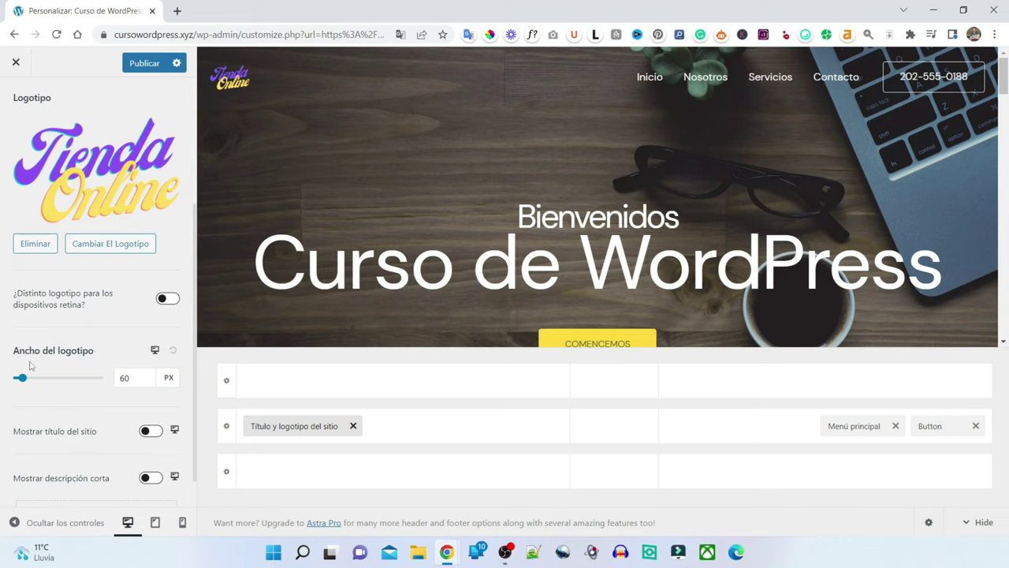
left_click_drag(21, 379, 34, 385)
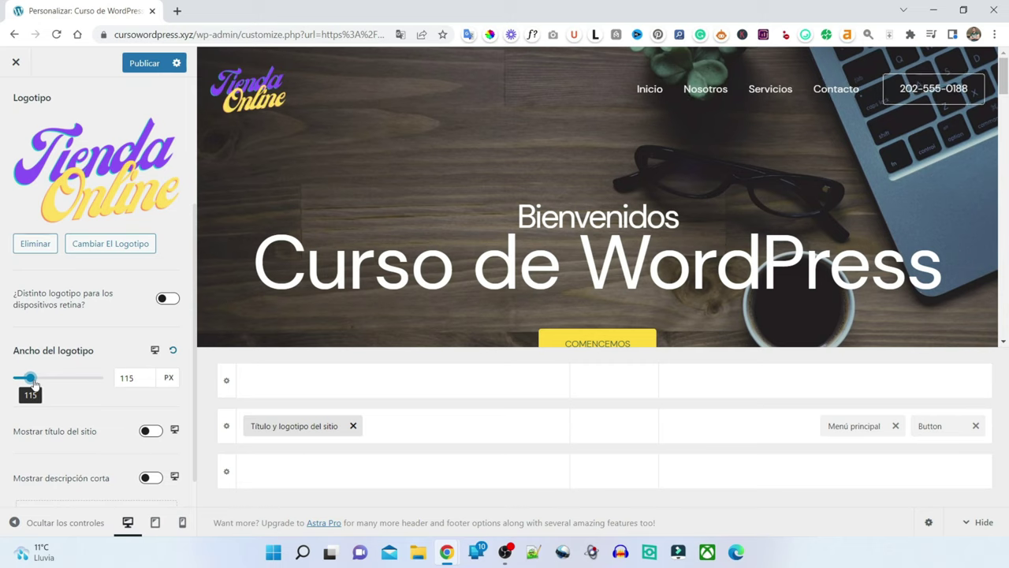
left_click(143, 64)
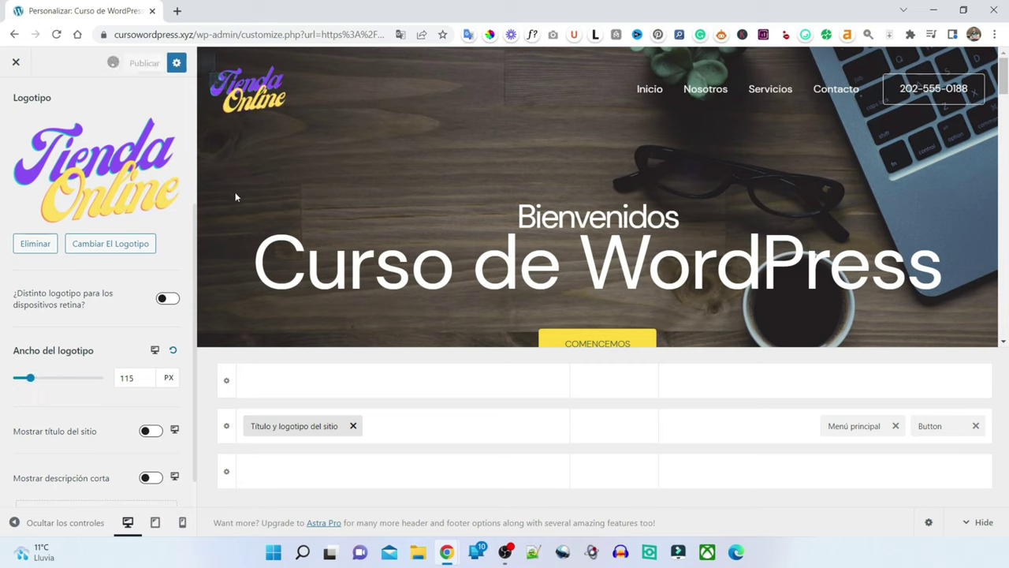
scroll(106, 284, "down", 1)
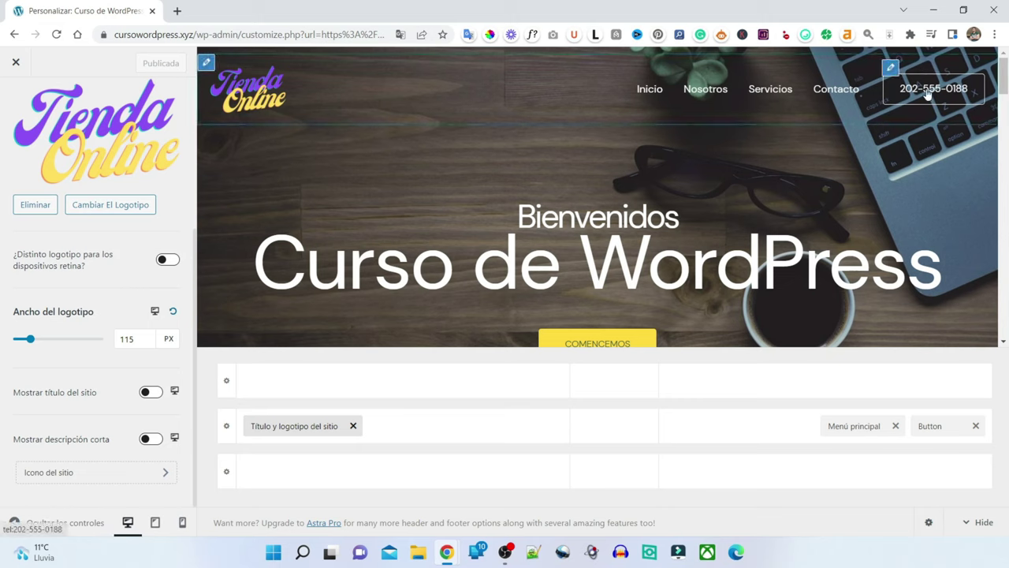
- Change the header phone button to 'Suscríbete' linking to '#', publish, and close the Customizer
left_click(891, 69)
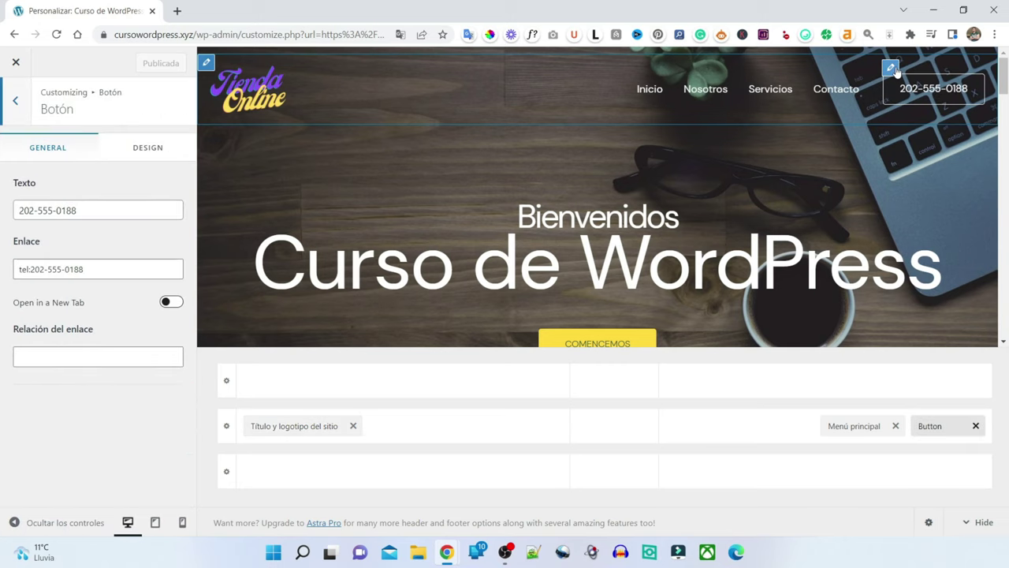
left_click_drag(79, 210, 2, 207)
type("Suscribete")
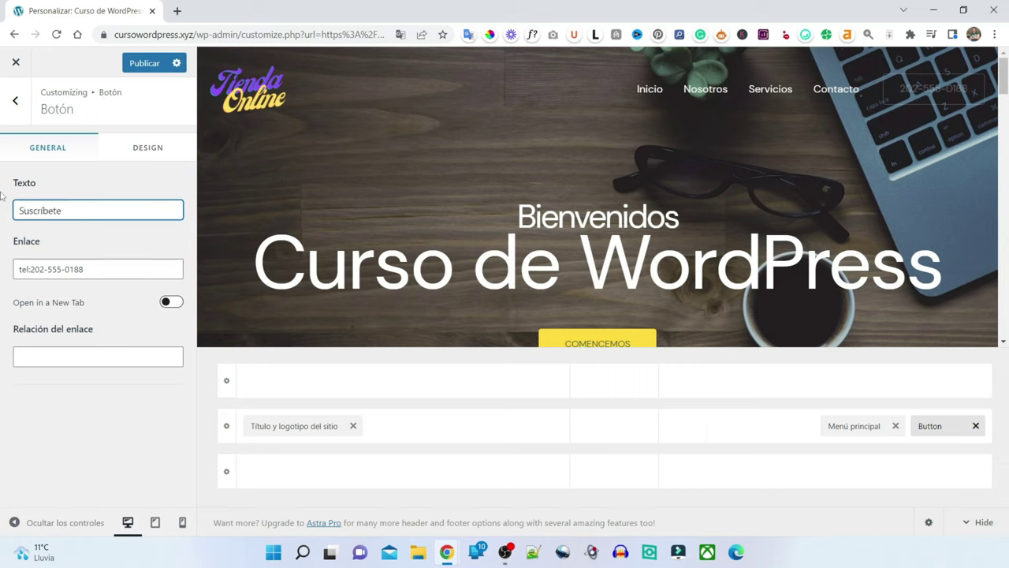
left_click_drag(94, 269, 21, 246)
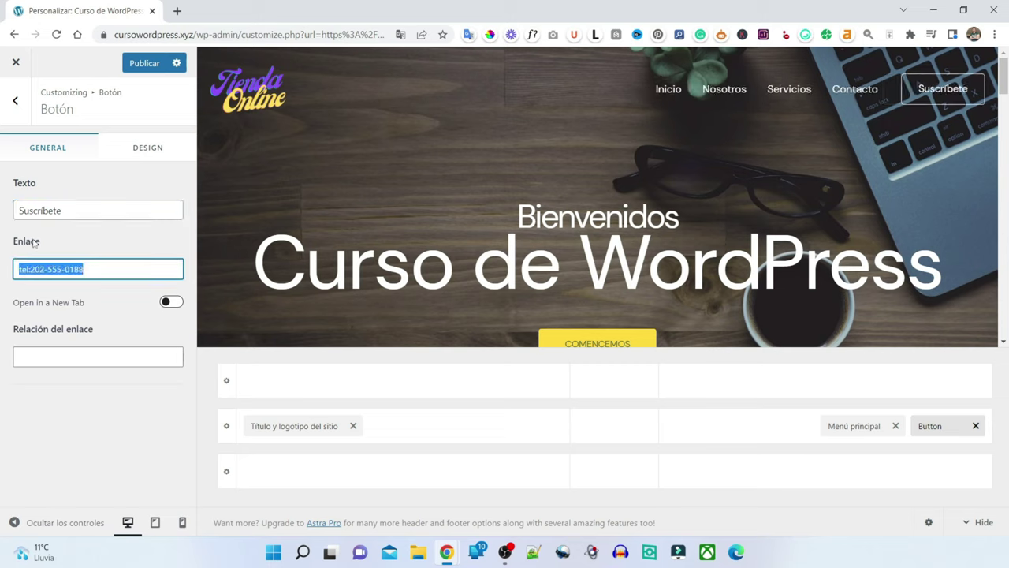
key("BackSpace")
type("#")
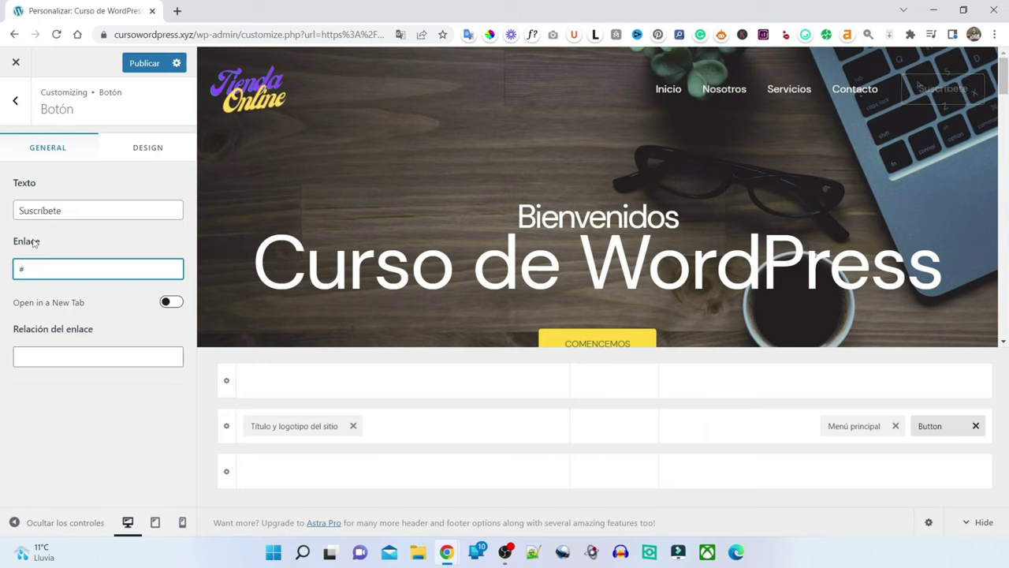
left_click(110, 230)
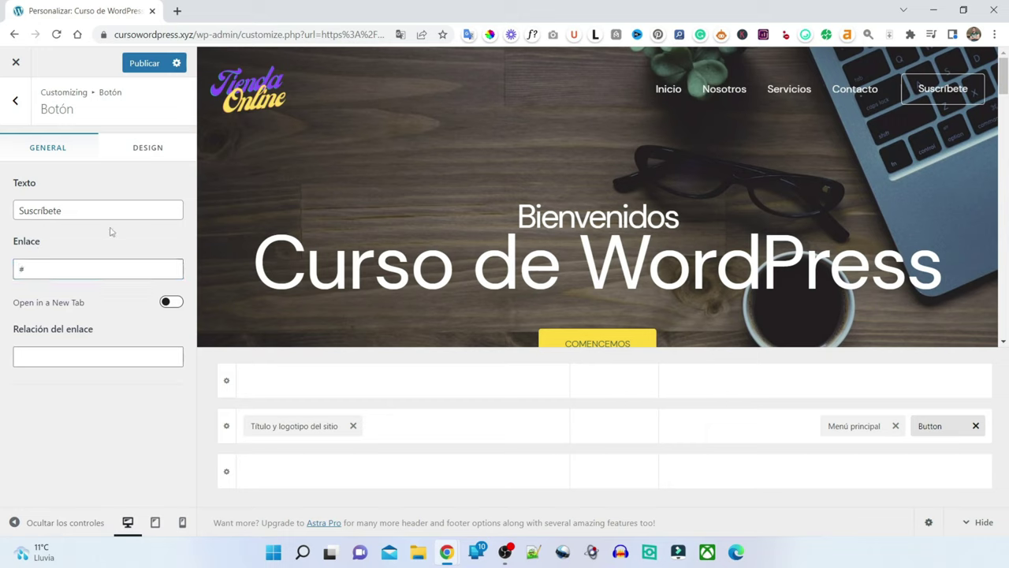
left_click(147, 66)
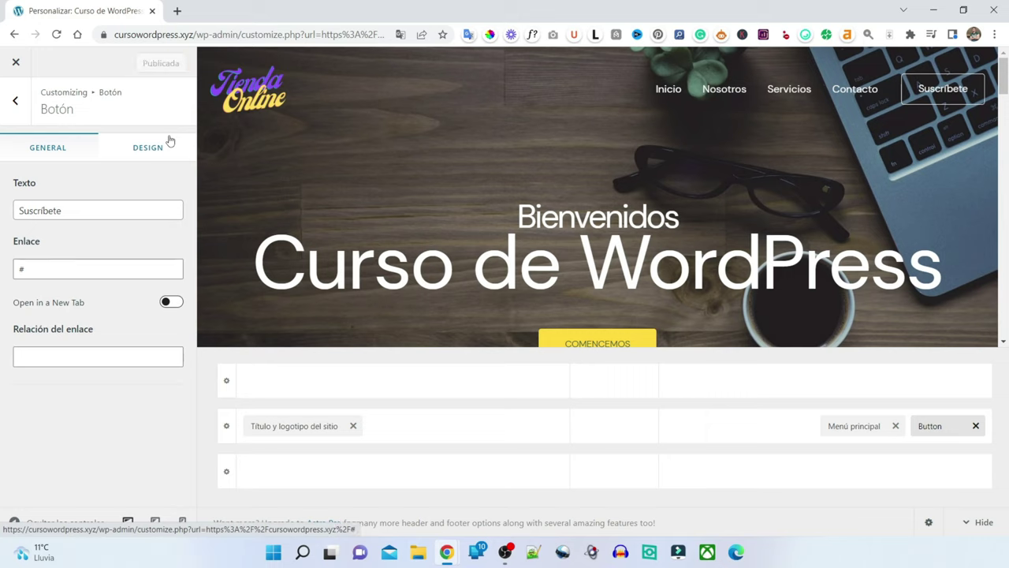
left_click(17, 64)
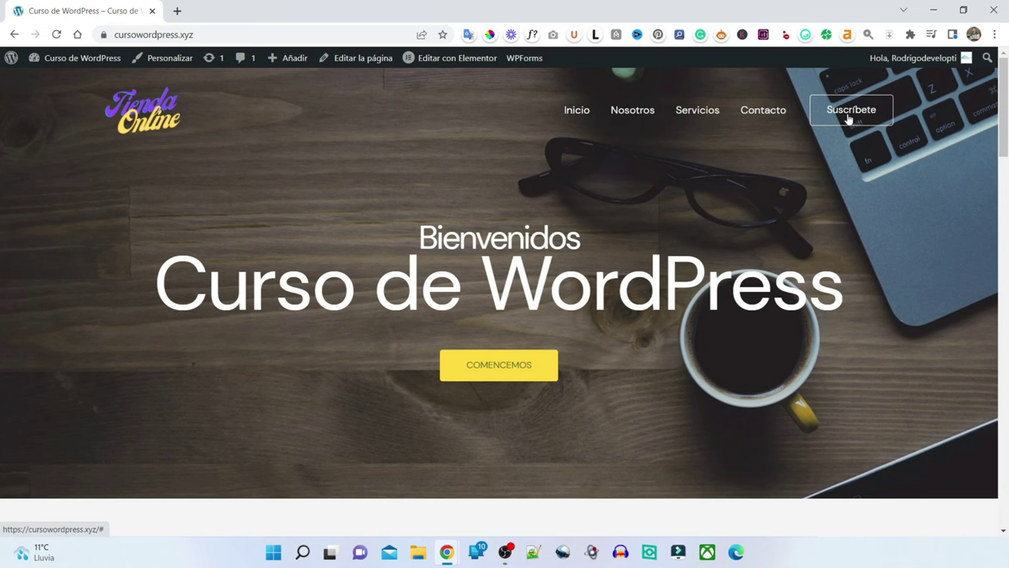
- Test the new Suscríbete button, then reopen the Customizer and scroll to the footer
left_click(626, 122)
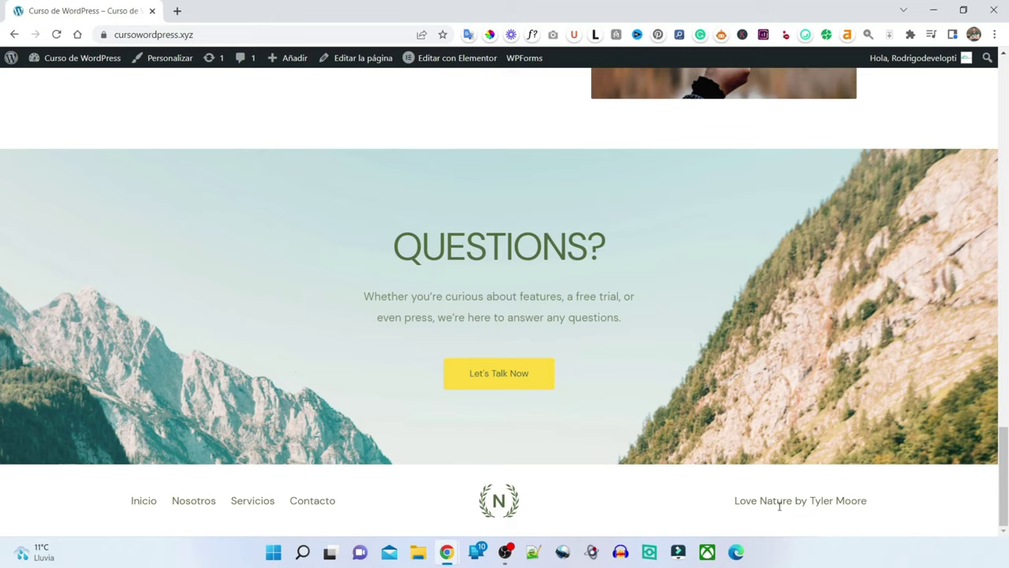
left_click(160, 62)
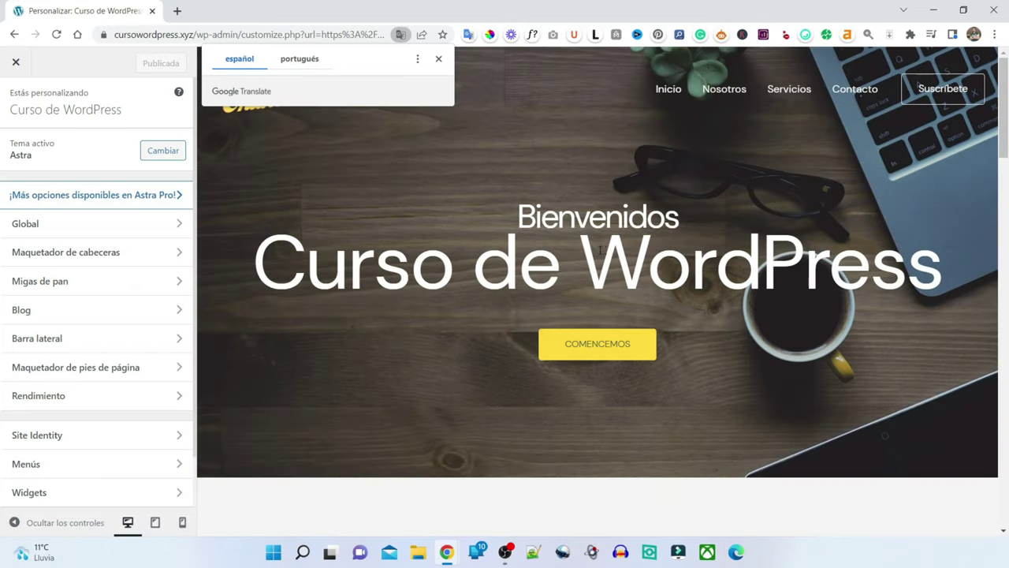
scroll(606, 249, "down", 15)
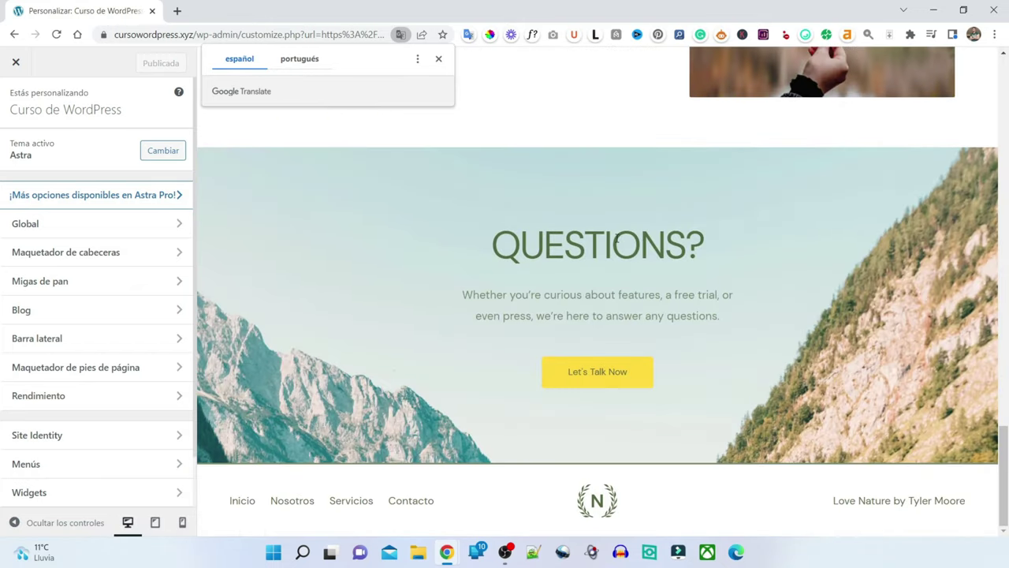
- Remove the Copyright item from the footer builder, publish, and exit the Customizer
left_click(974, 503)
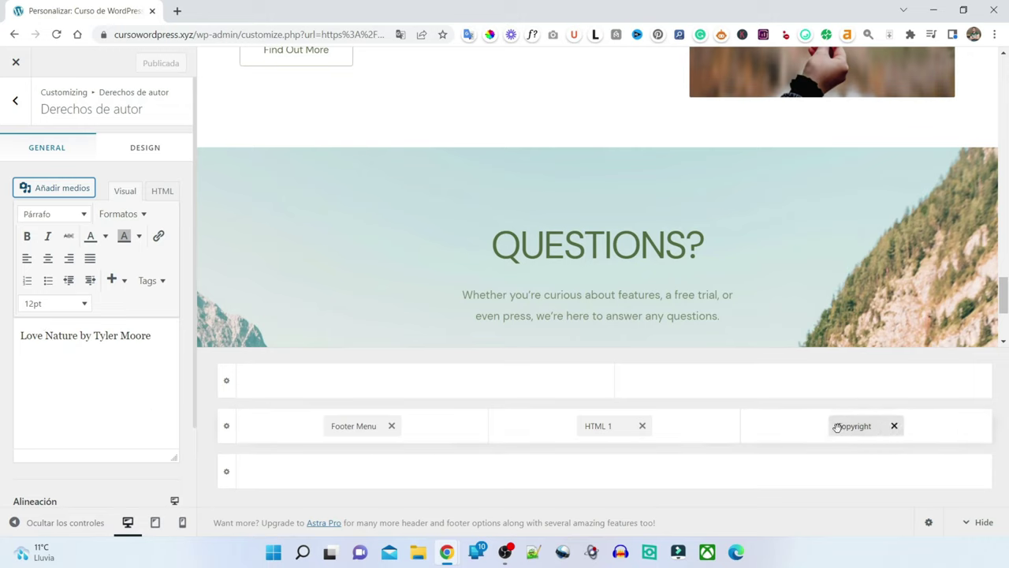
left_click(893, 426)
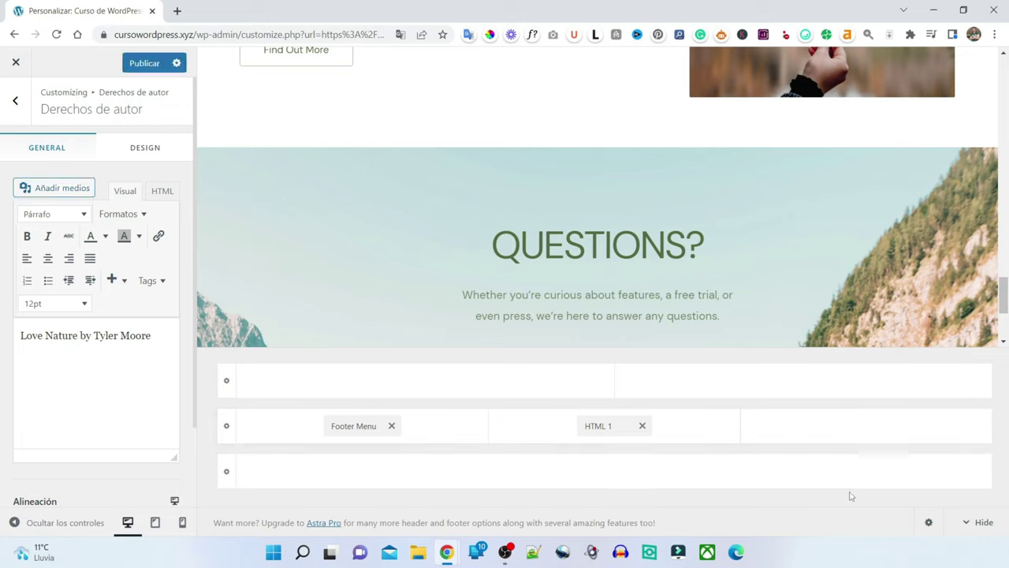
left_click(145, 63)
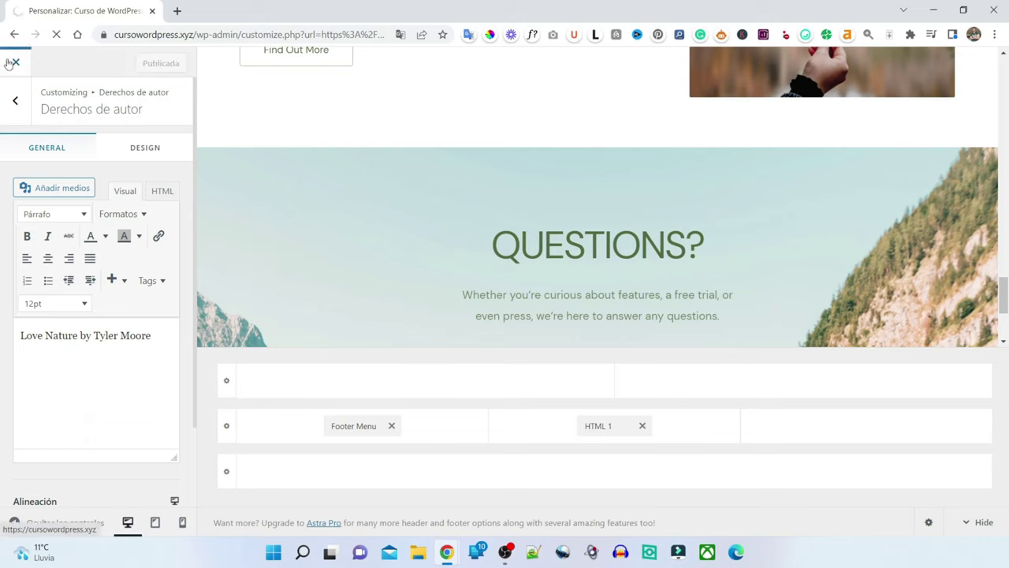
left_click(17, 63)
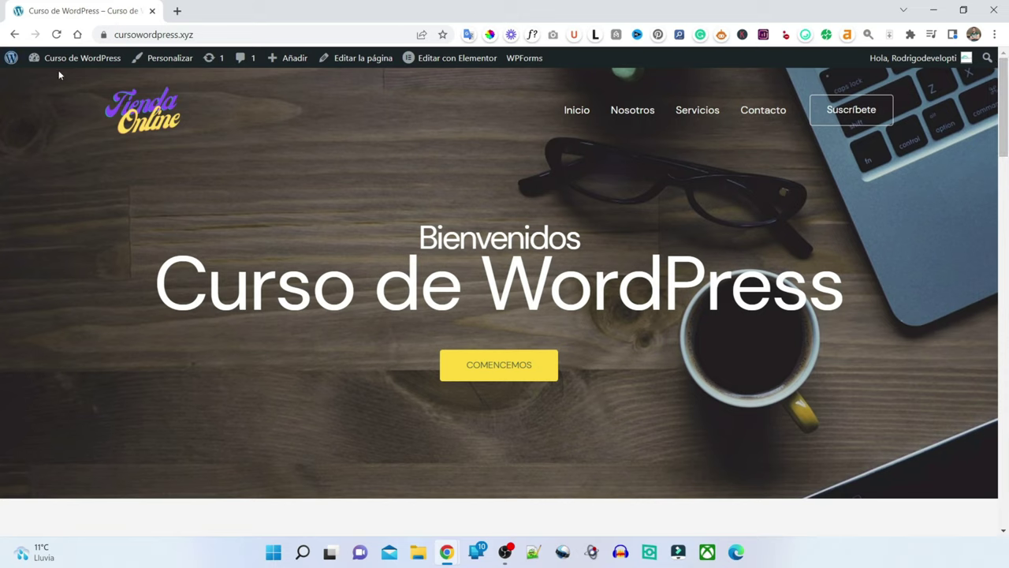
- Load cursowordpress.xyz in an incognito window to check it, then return to the regular window
left_click(167, 36)
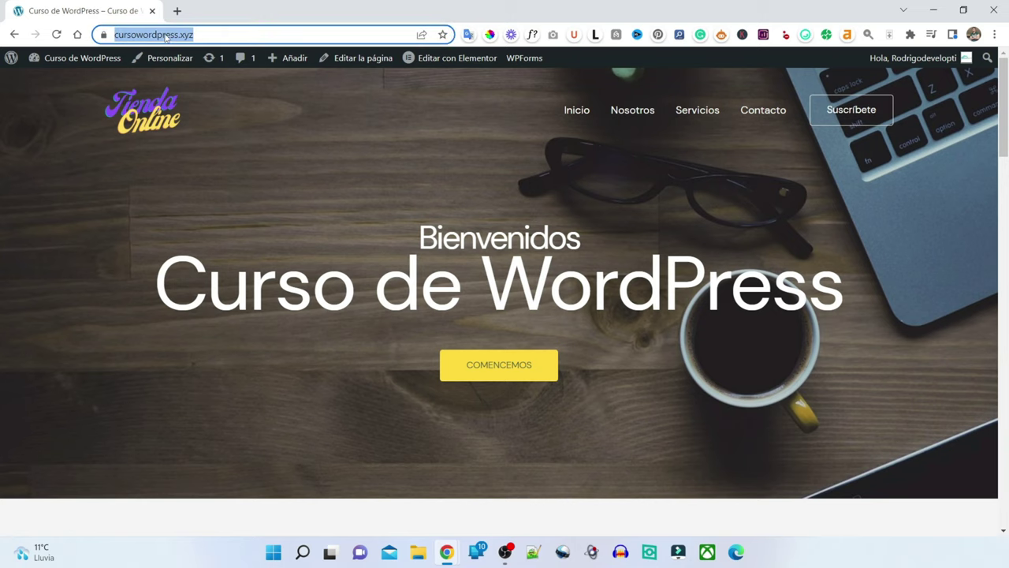
left_click(995, 34)
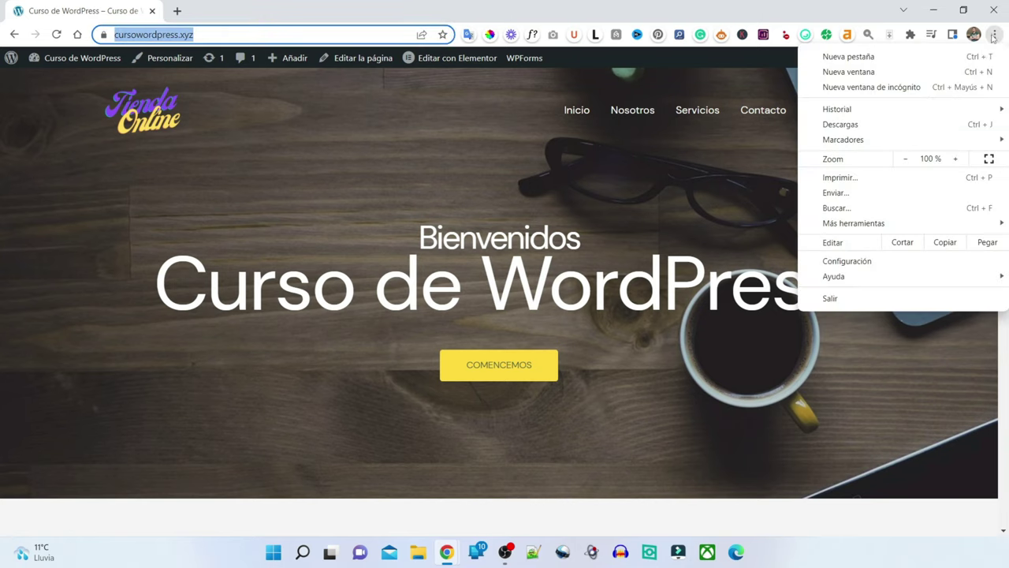
left_click(904, 87)
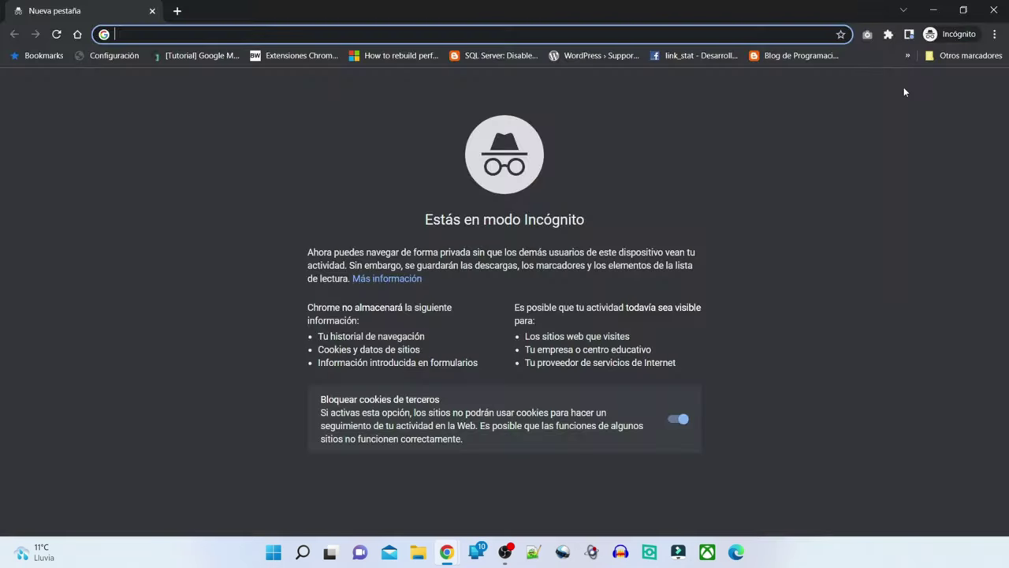
type("cursowordpress.xyz")
key("Return")
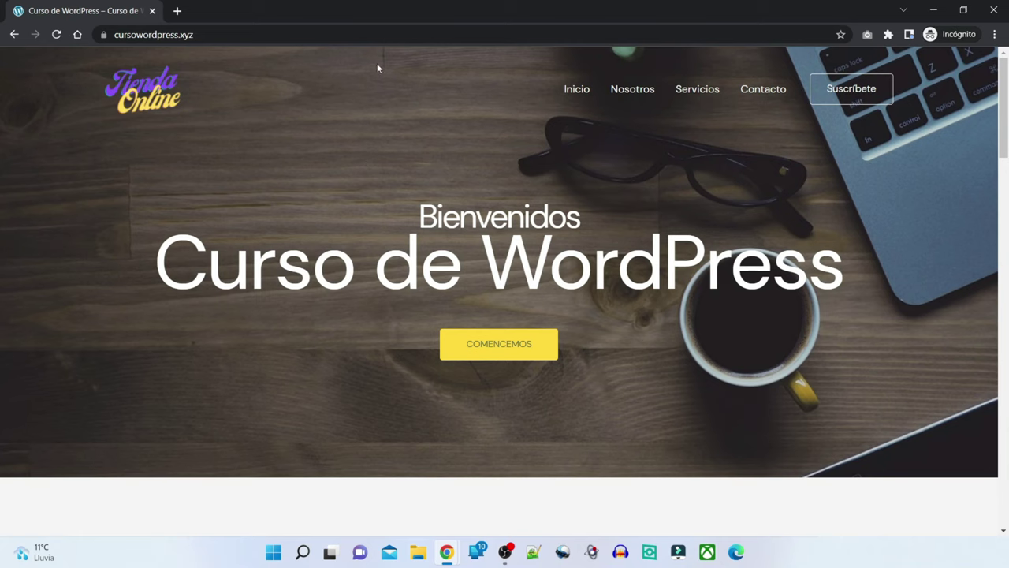
key("alt+Tab")
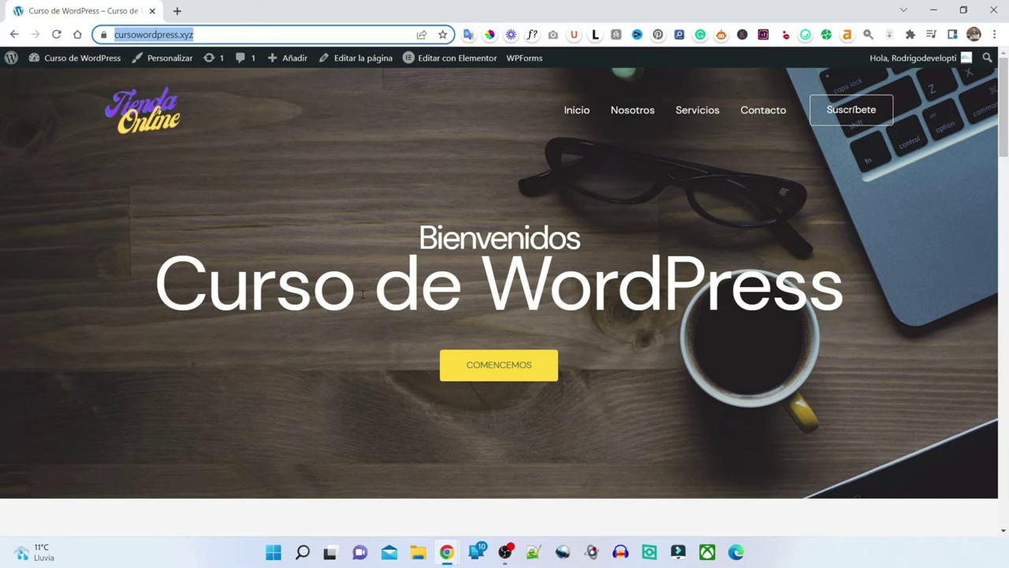
- Go to the Contacto page, dismiss the Translate prompt, and scroll down to the form
left_click(769, 116)
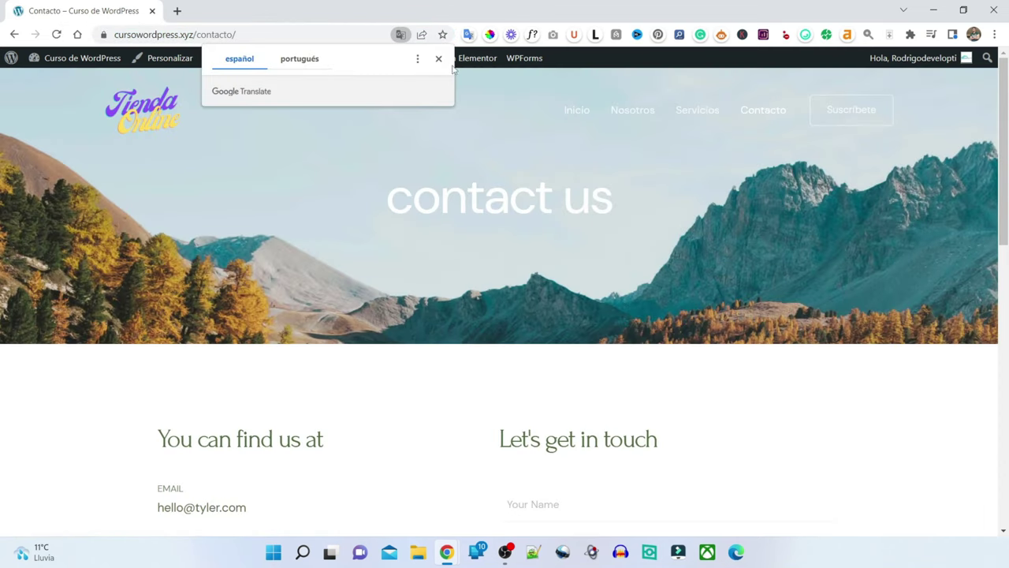
left_click(439, 59)
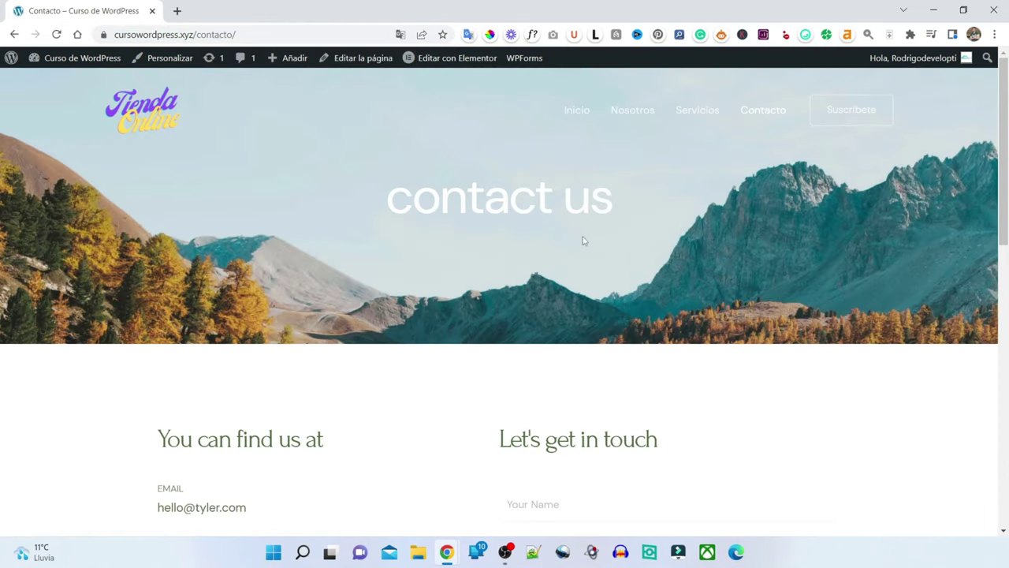
scroll(563, 255, "down", 4)
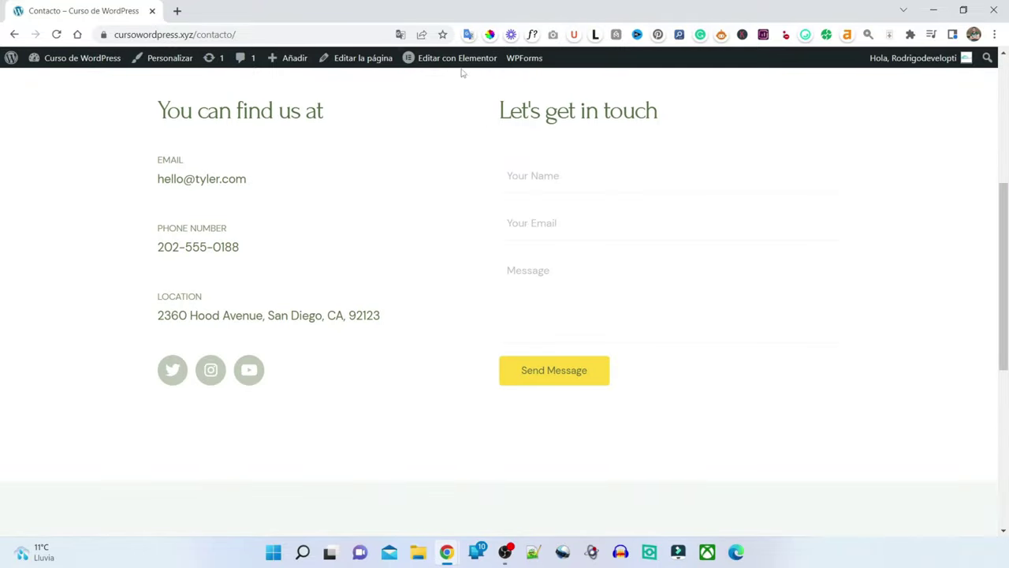
- Open the page in Elementor and change the 'contact us' banner heading to 'Contacto'
left_click(454, 61)
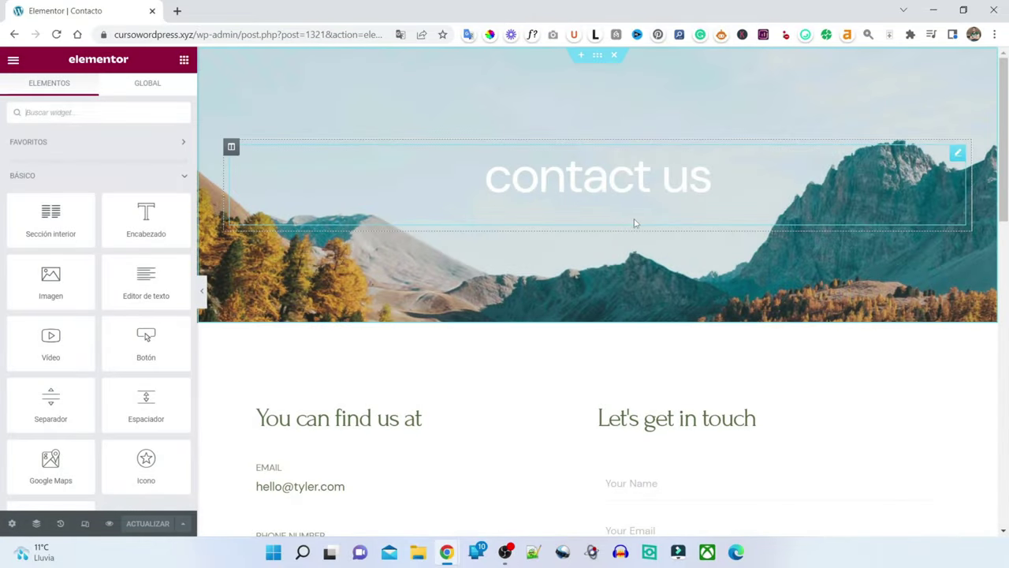
left_click(691, 175)
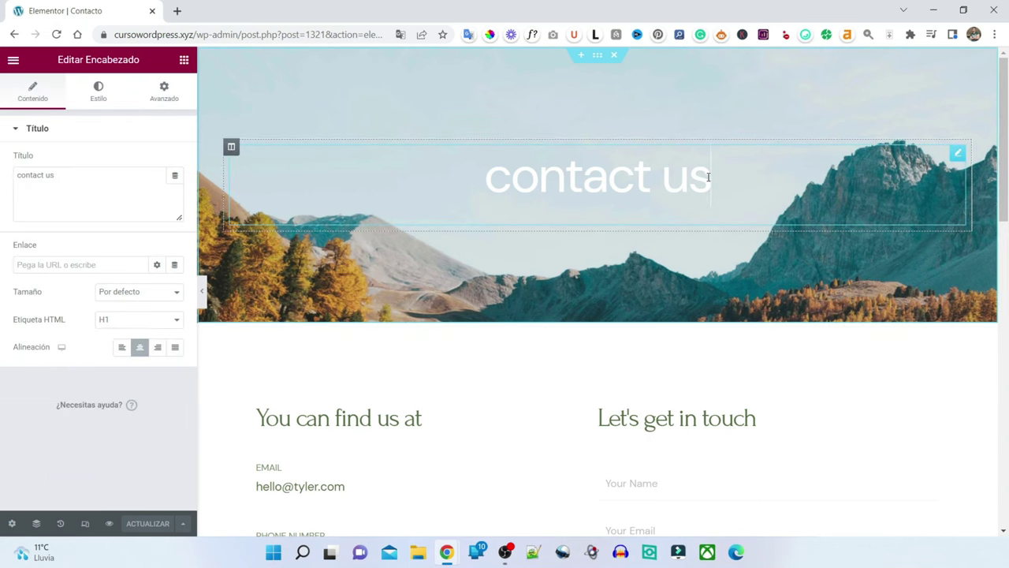
key("BackSpace")
key("BackSpace")
key("BackSpace")
key("BackSpace")
key("BackSpace")
key("BackSpace")
key("BackSpace")
key("BackSpace")
key("BackSpace")
key("BackSpace")
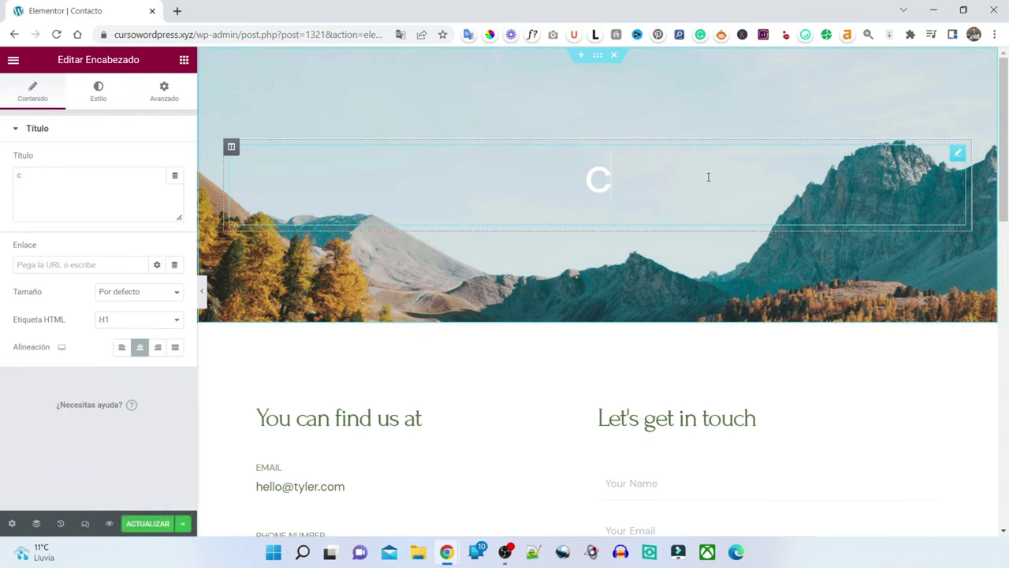
type("Contacto")
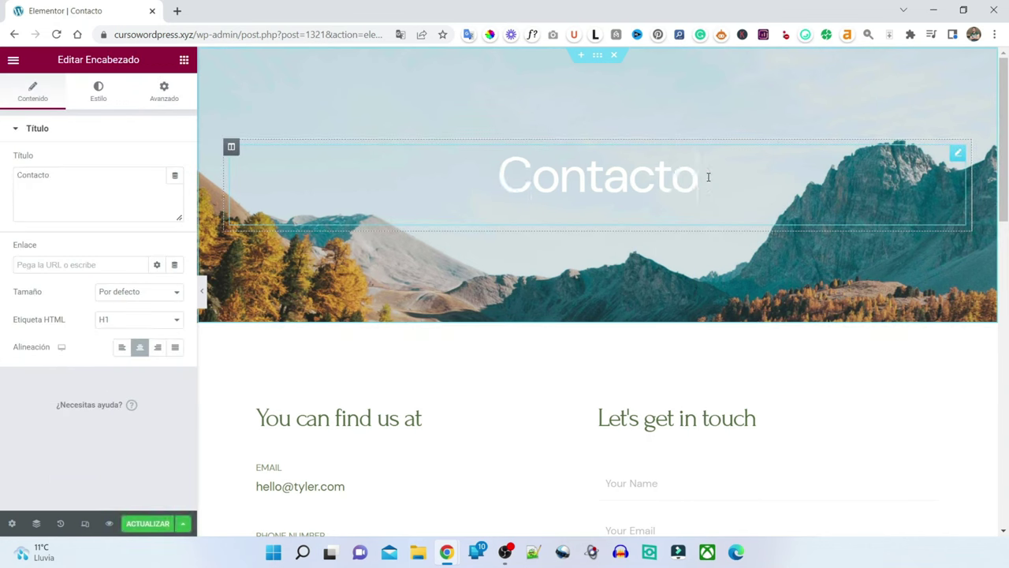
scroll(670, 187, "down", 3)
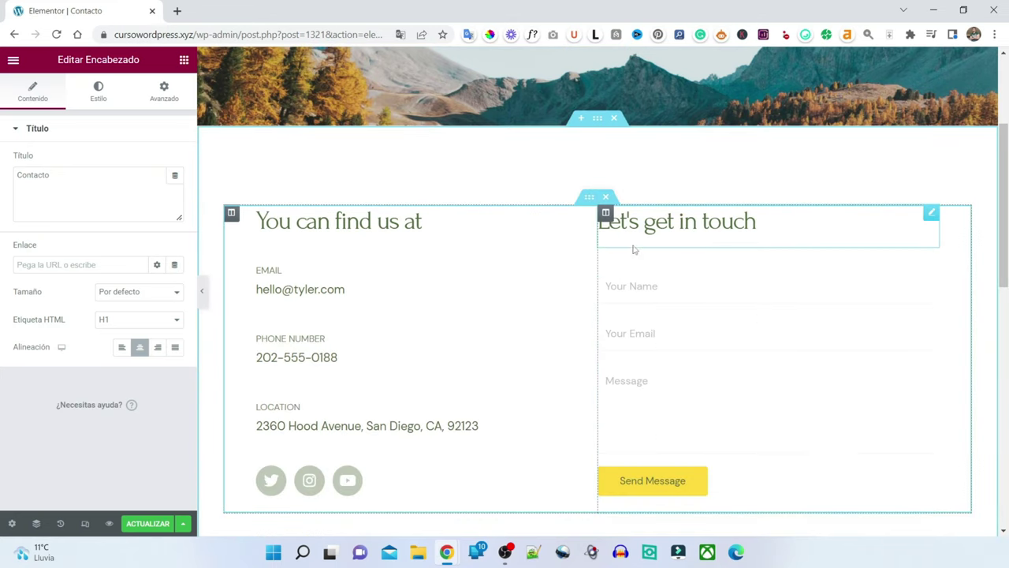
left_click(635, 316)
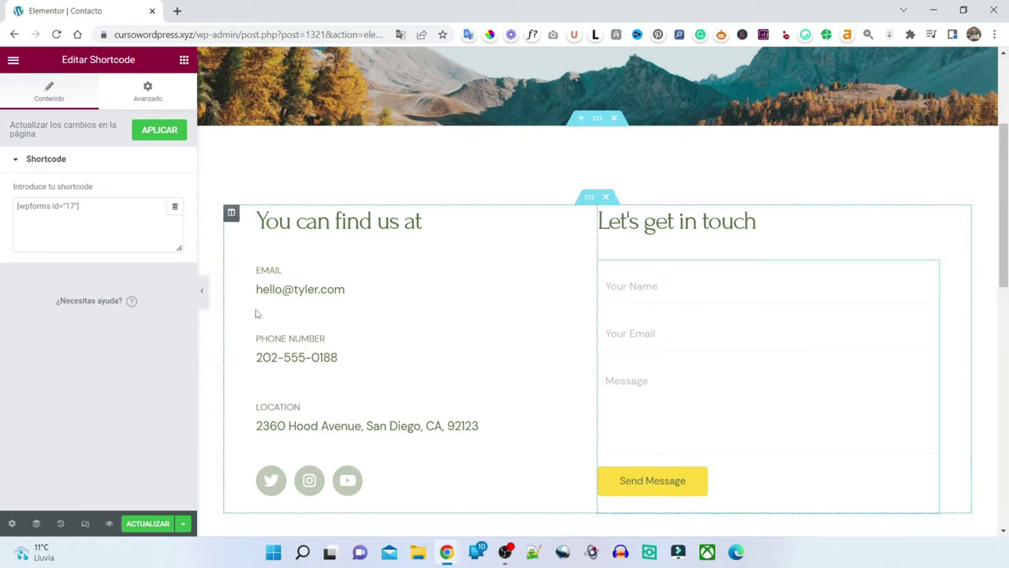
left_click(234, 214)
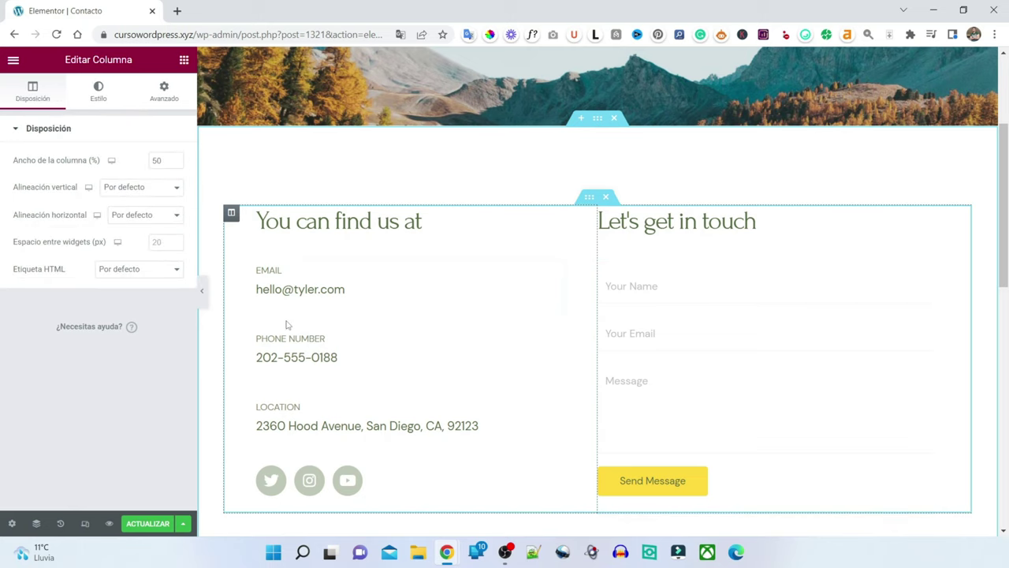
left_click(645, 281)
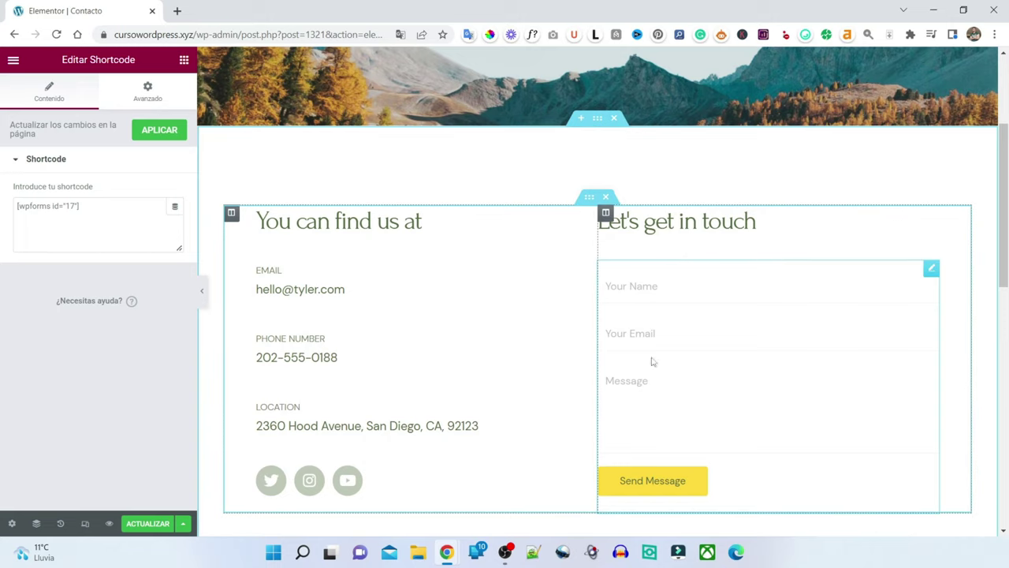
- Retitle the form heading 'Escríbenos' and the contact details heading 'Nos puedes encontrar en...'
left_click(757, 219)
key("BackSpace")
key("BackSpace")
key("BackSpace")
key("BackSpace")
key("BackSpace")
key("BackSpace")
key("BackSpace")
key("BackSpace")
key("BackSpace")
key("BackSpace")
key("BackSpace")
key("BackSpace")
key("BackSpace")
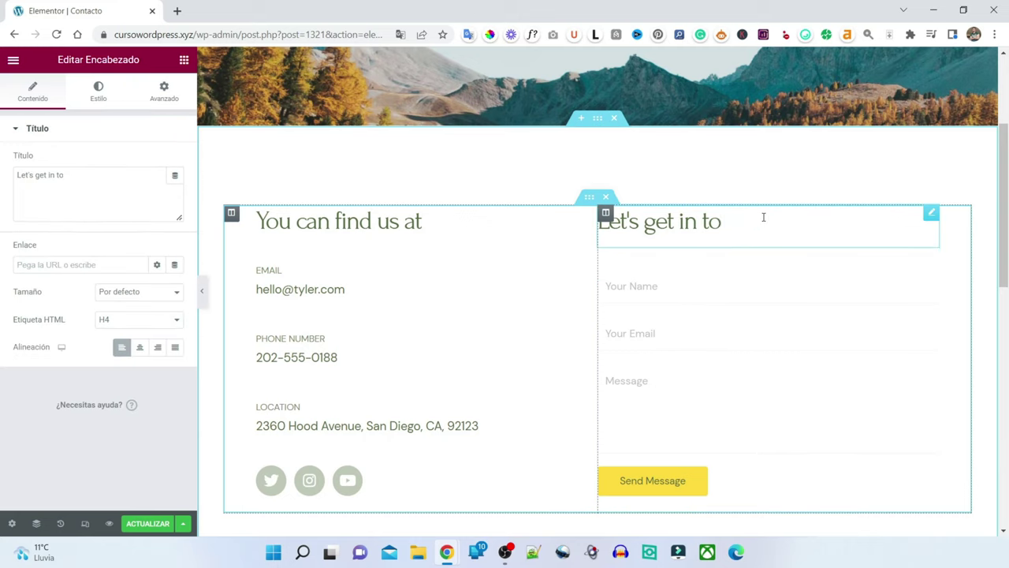
key("BackSpace")
key("BackSpace")
key("BackSpace")
key("BackSpace")
key("BackSpace")
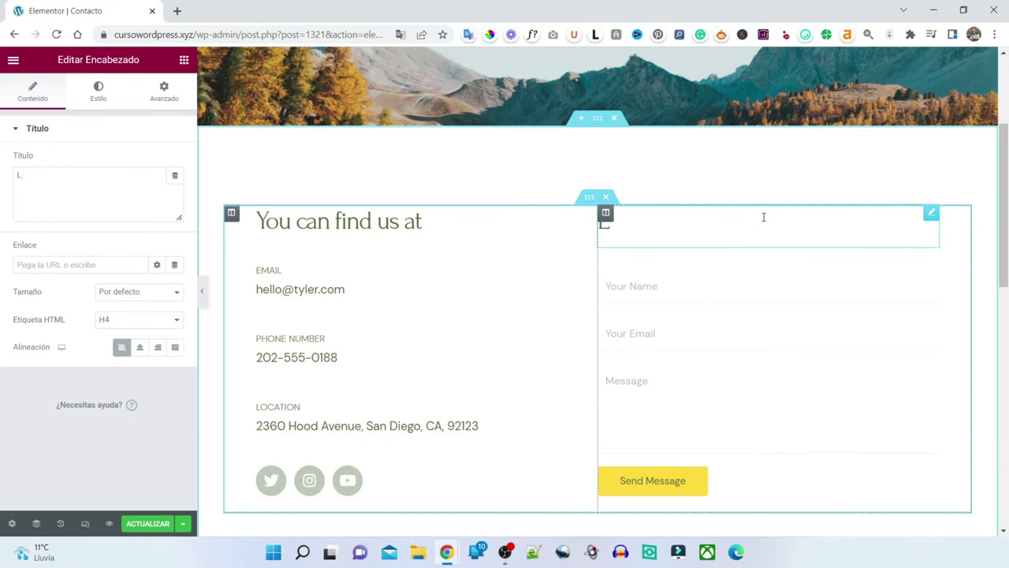
type("Escríbenos")
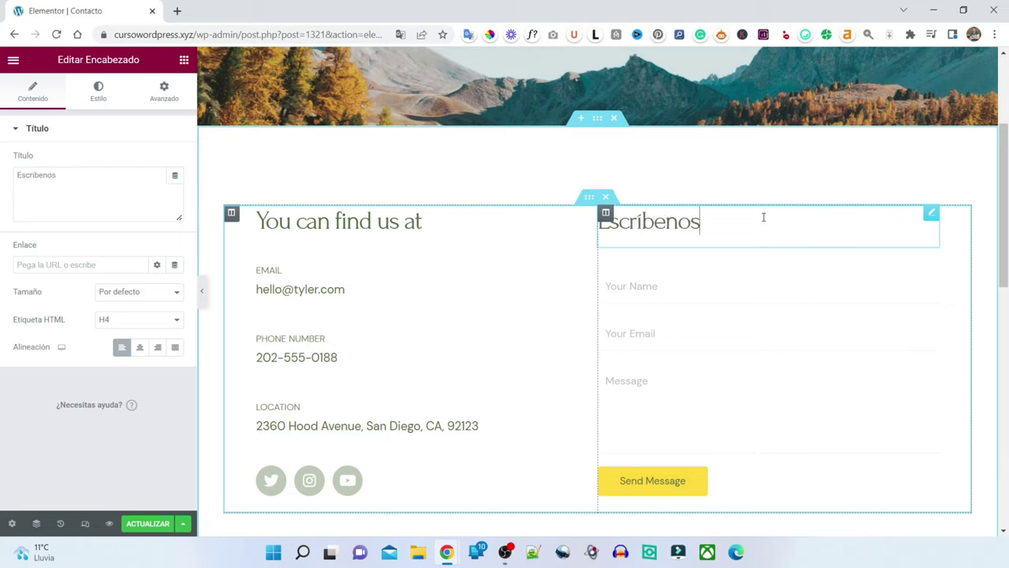
left_click(431, 227)
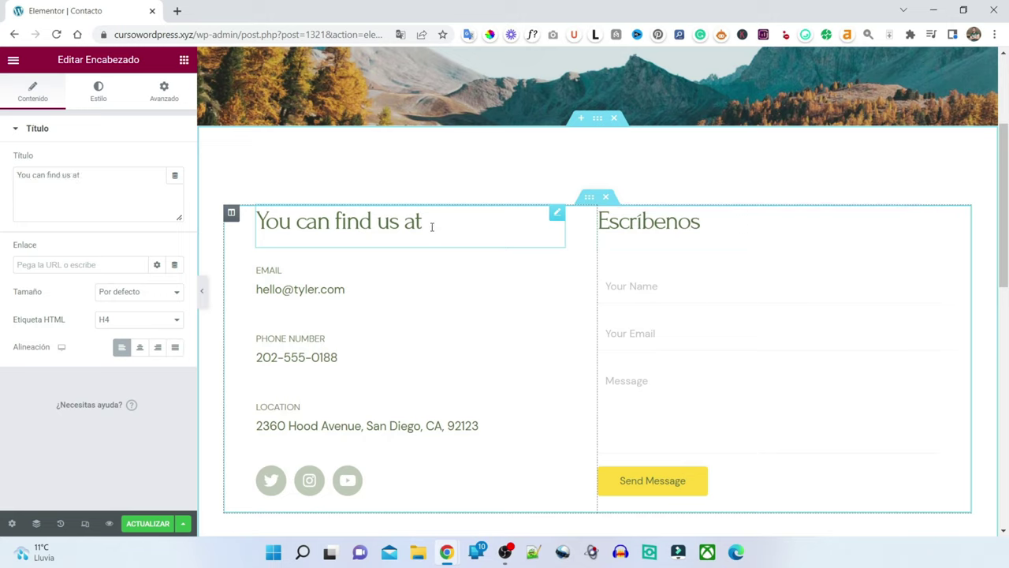
key("BackSpace")
key("BackSpace")
key("BackSpace")
key("BackSpace")
key("BackSpace")
key("BackSpace")
key("BackSpace")
key("BackSpace")
key("BackSpace")
key("BackSpace")
key("BackSpace")
key("BackSpace")
key("BackSpace")
key("BackSpace")
key("BackSpace")
key("BackSpace")
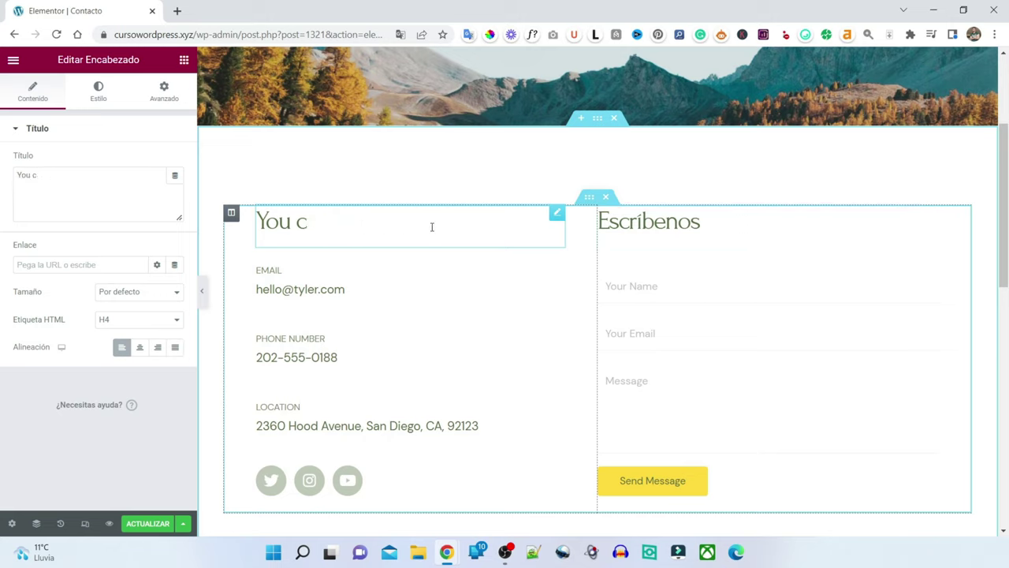
key("BackSpace")
key("BackSpace")
type("Nos p")
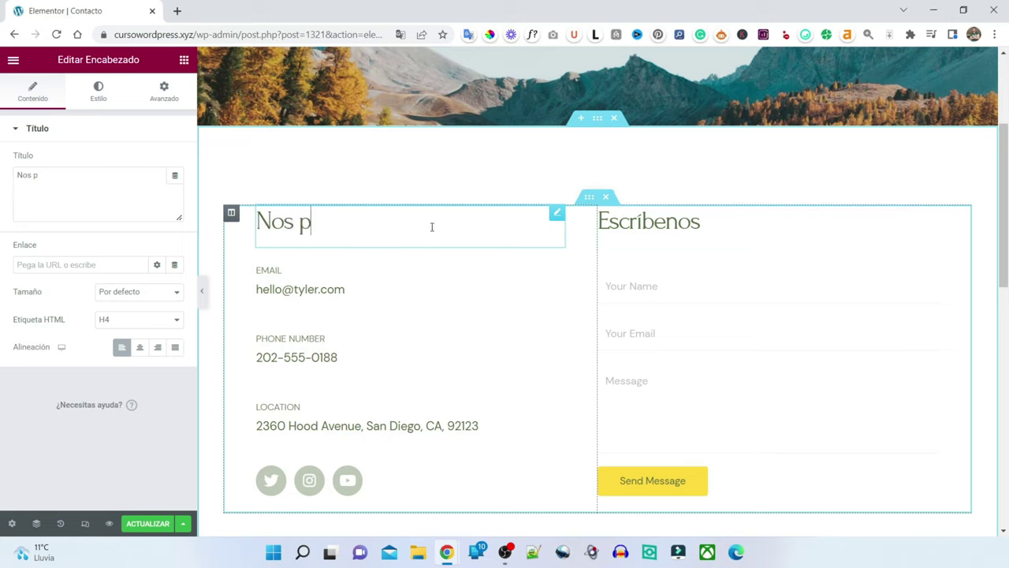
type("uedes encontra")
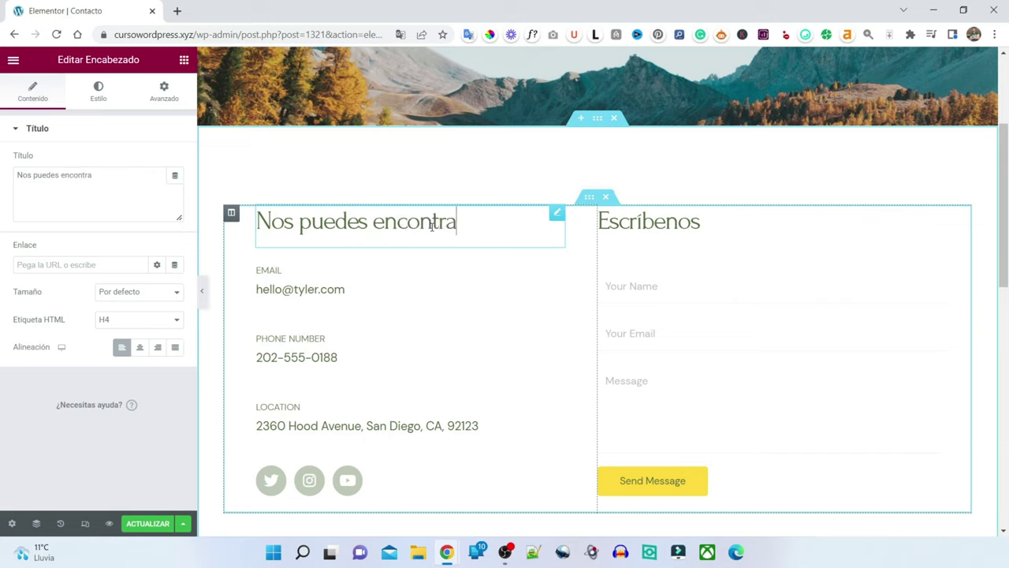
type("r en...")
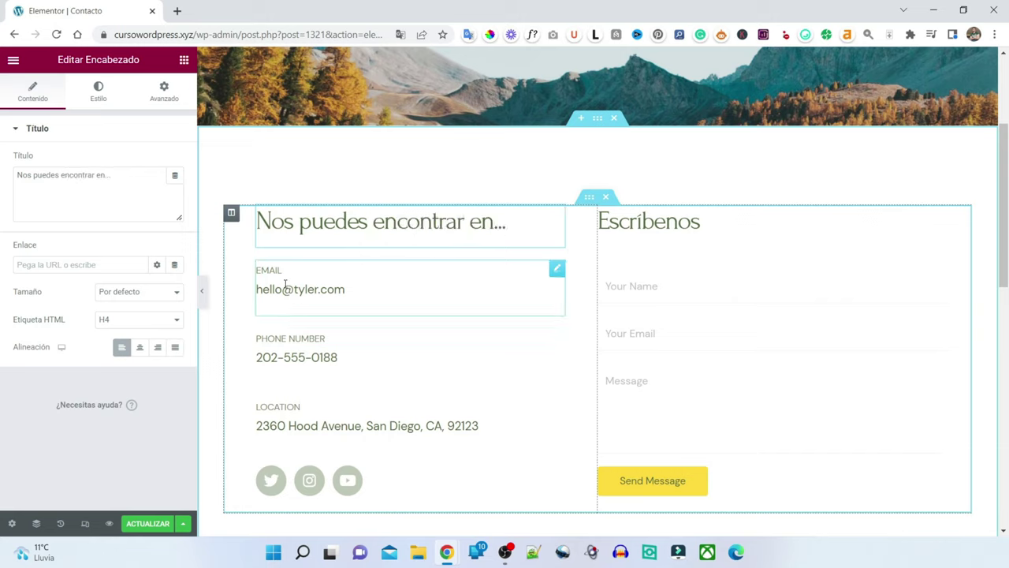
left_click(337, 340)
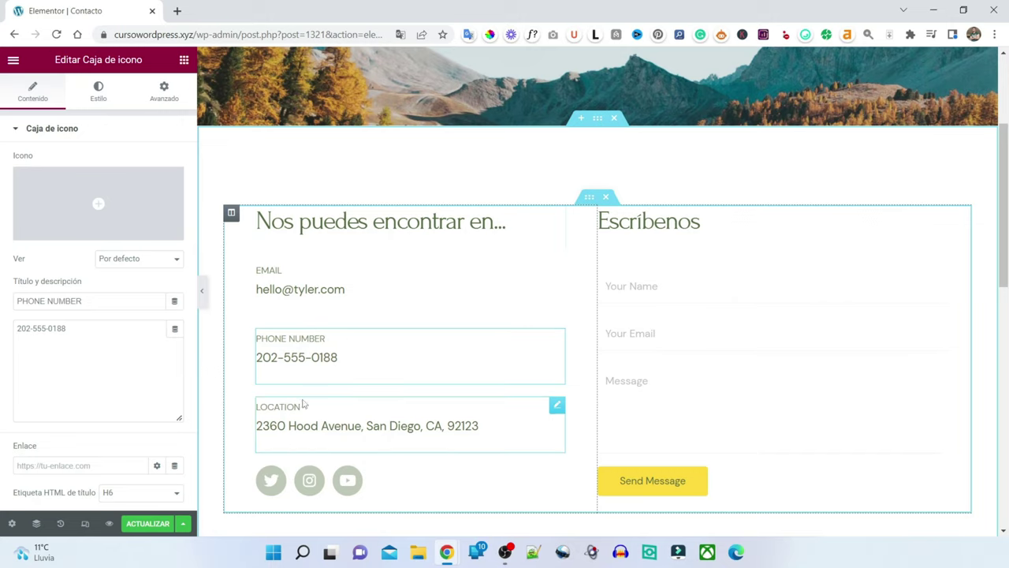
scroll(309, 493, "down", 1)
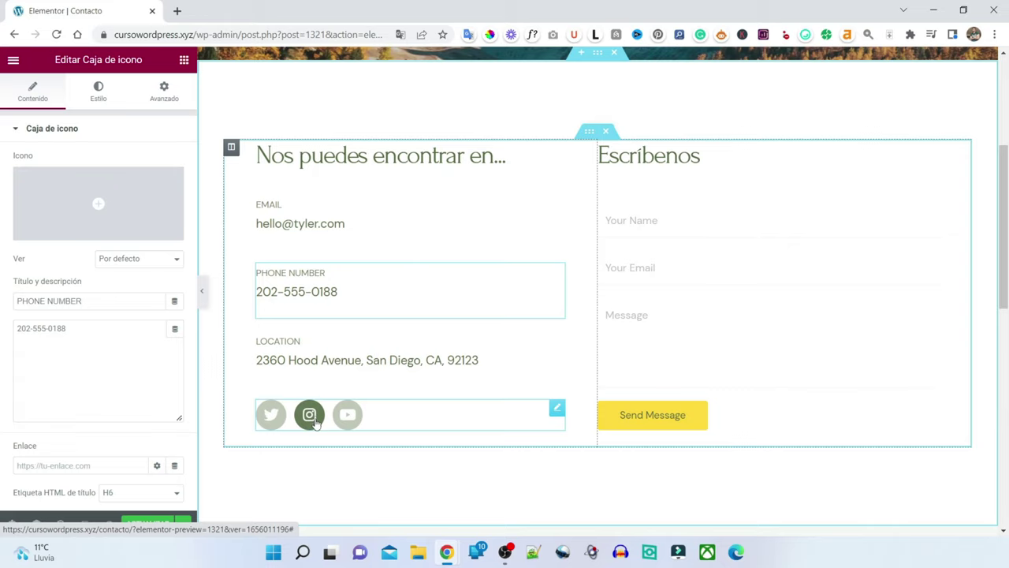
- Clear the Instagram icon's link in the social icons widget, then expand the Youtube item
left_click(311, 416)
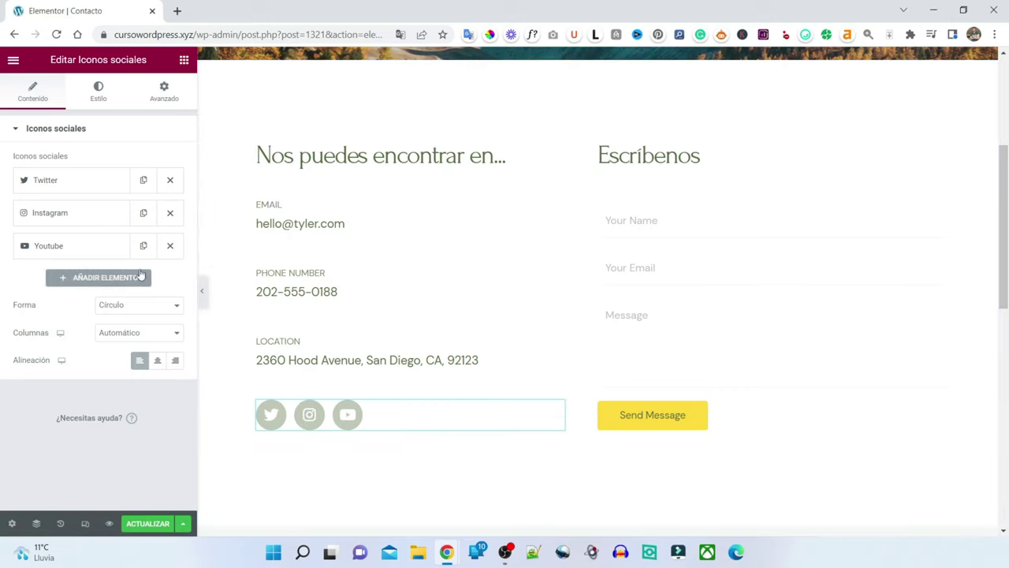
left_click(52, 221)
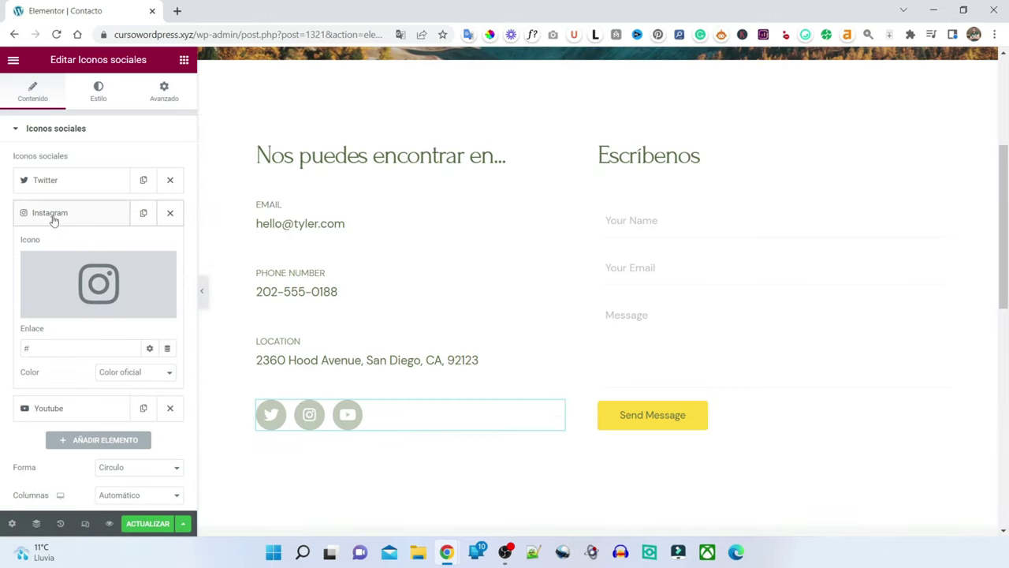
left_click(63, 349)
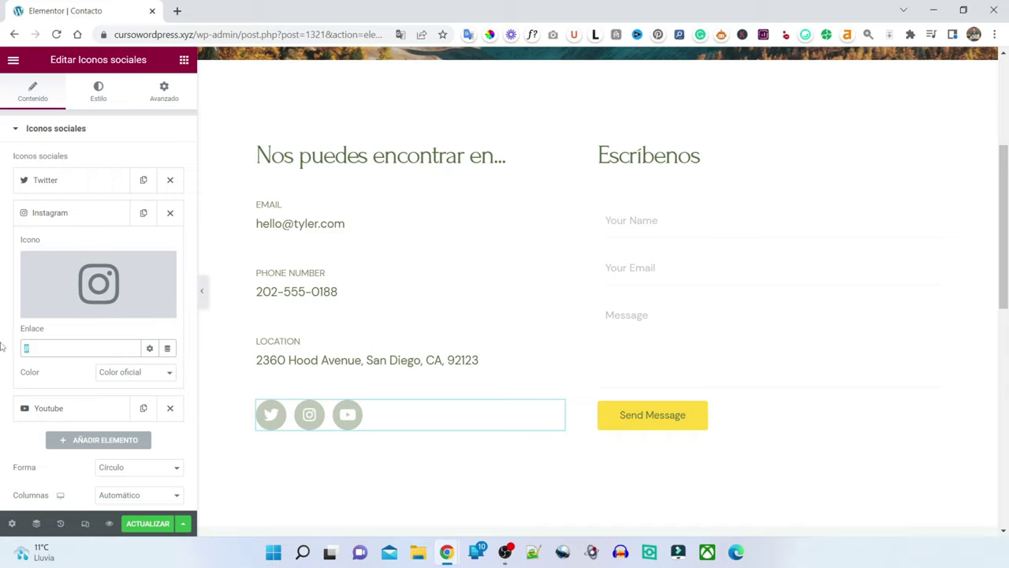
type("instagram.com/tunegocio")
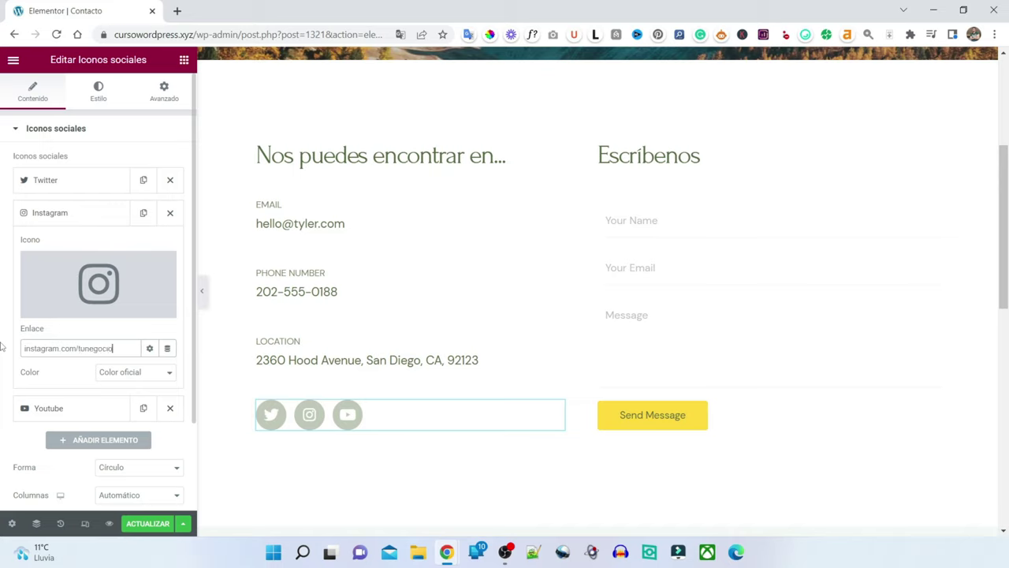
key("ctrl+a")
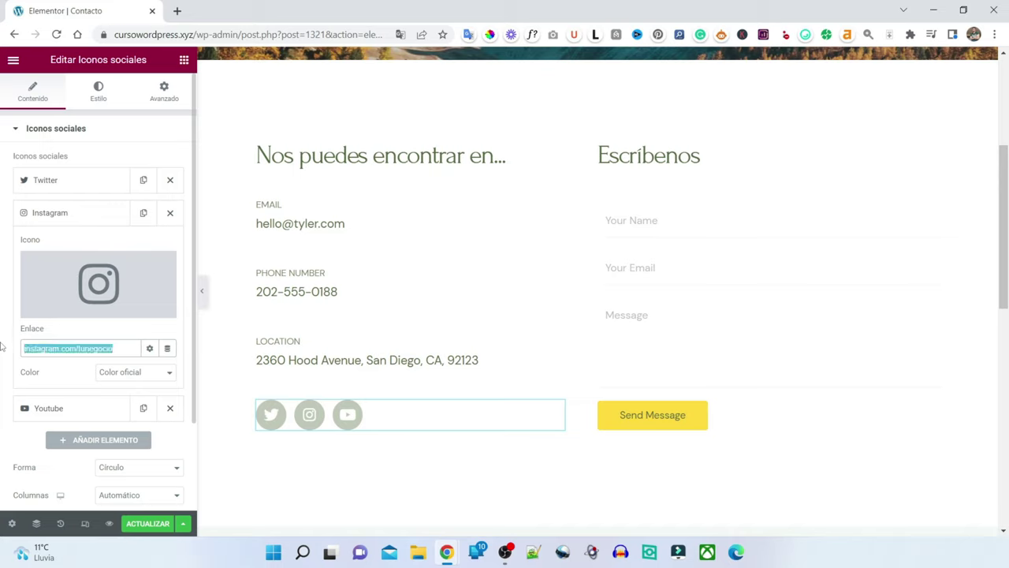
key("BackSpace")
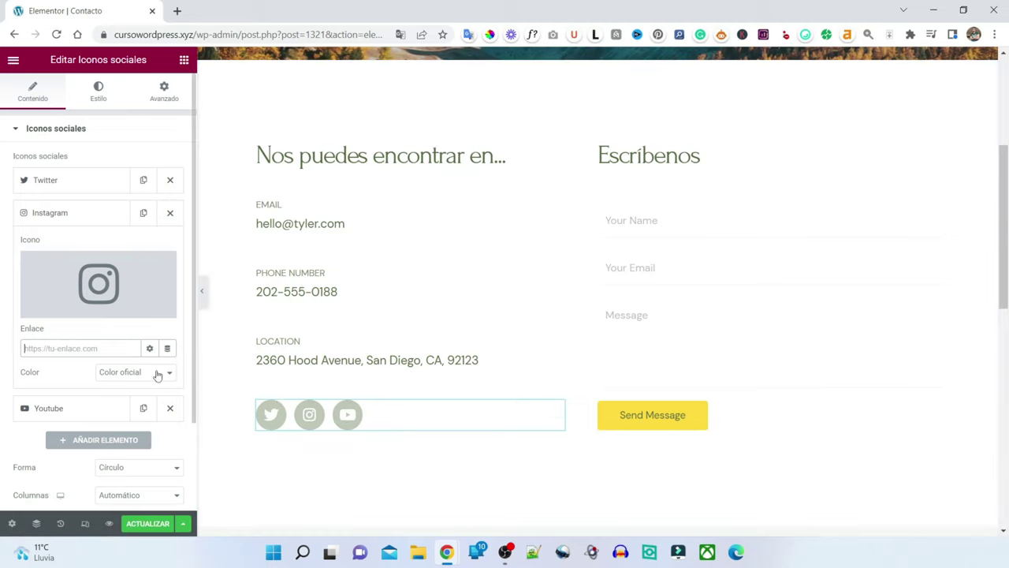
mouse_move(98, 282)
left_click(55, 410)
- Swap the YouTube icon for WhatsApp from the icon library, searching 'whats'
mouse_move(81, 302)
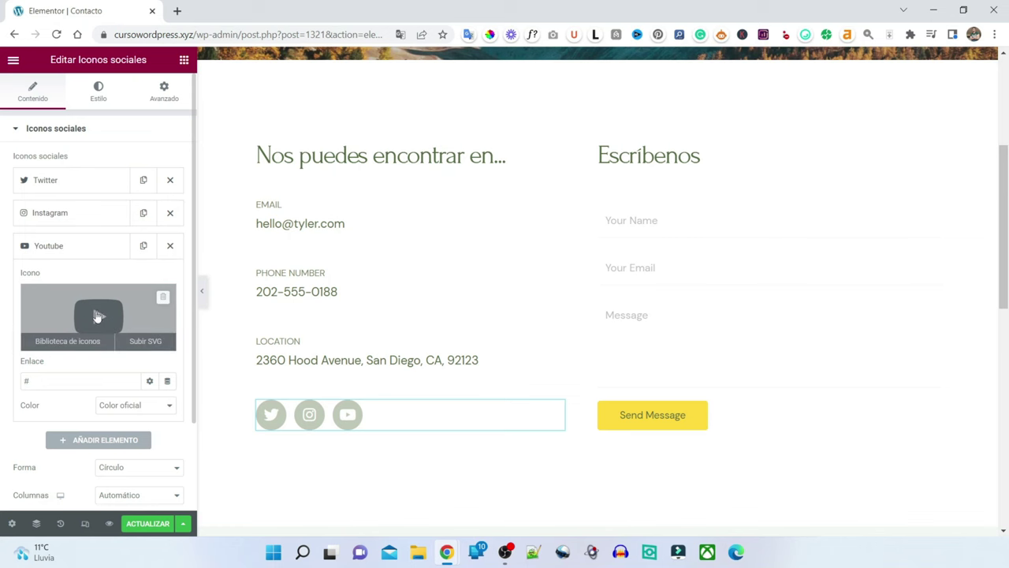
left_click(97, 318)
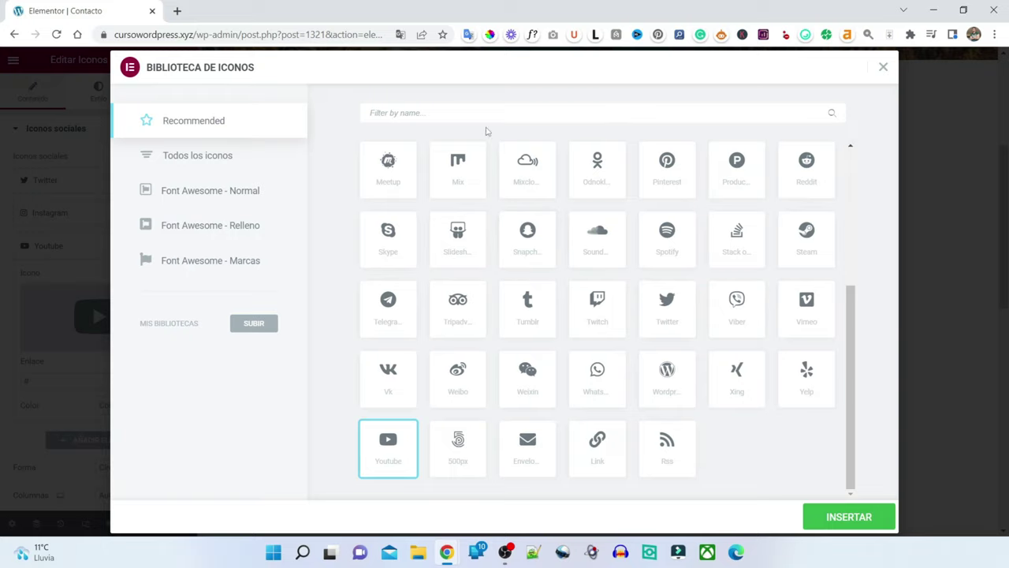
type("whats")
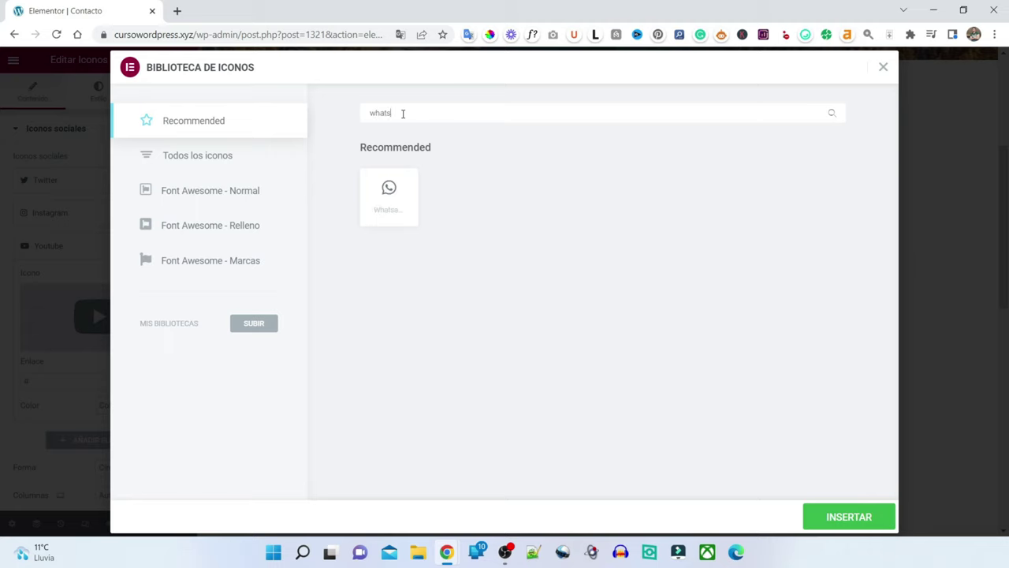
left_click(390, 191)
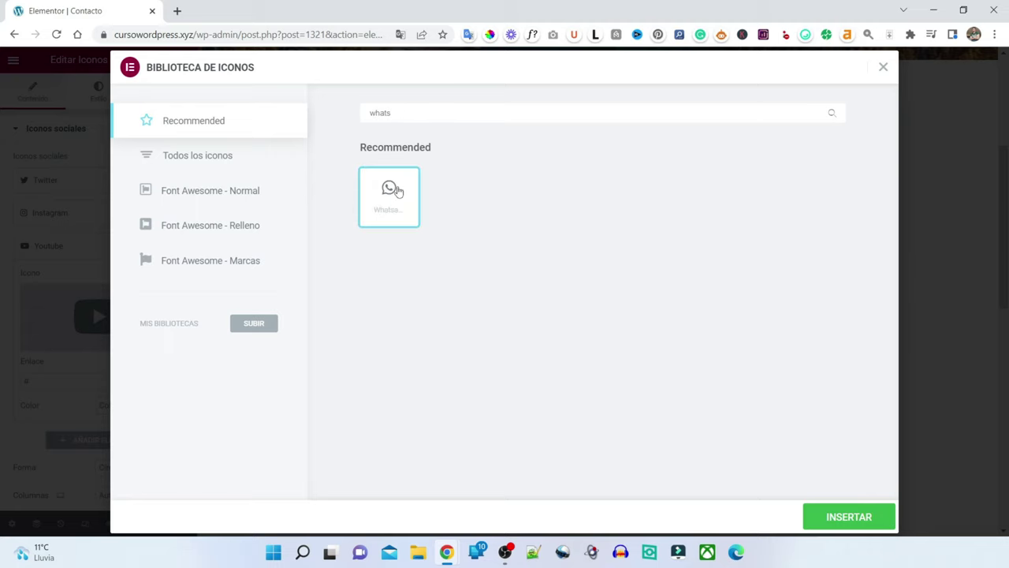
left_click(850, 518)
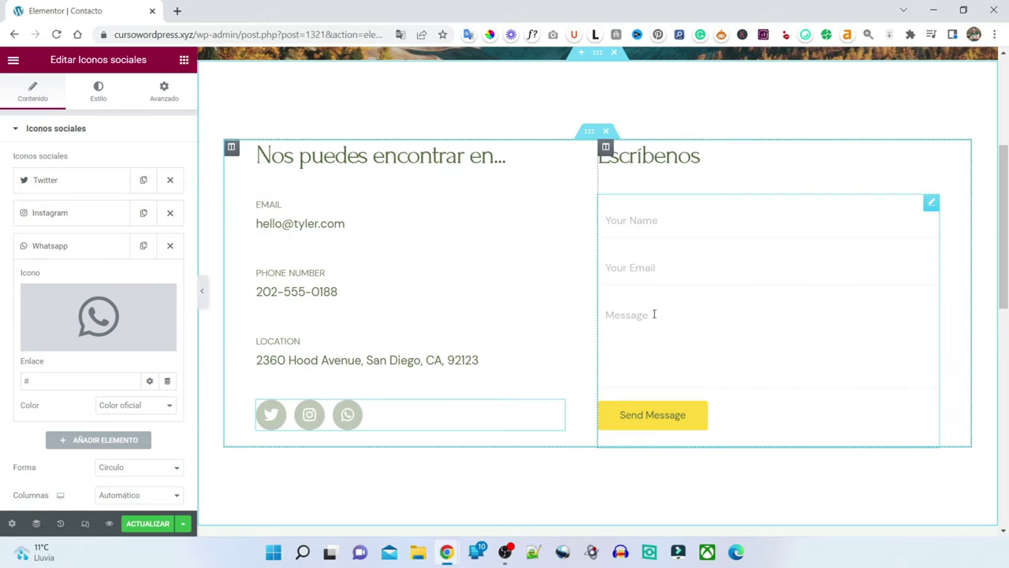
- Save the Contacto page with ACTUALIZAR and exit Elementor to the WordPress dashboard
left_click(673, 423)
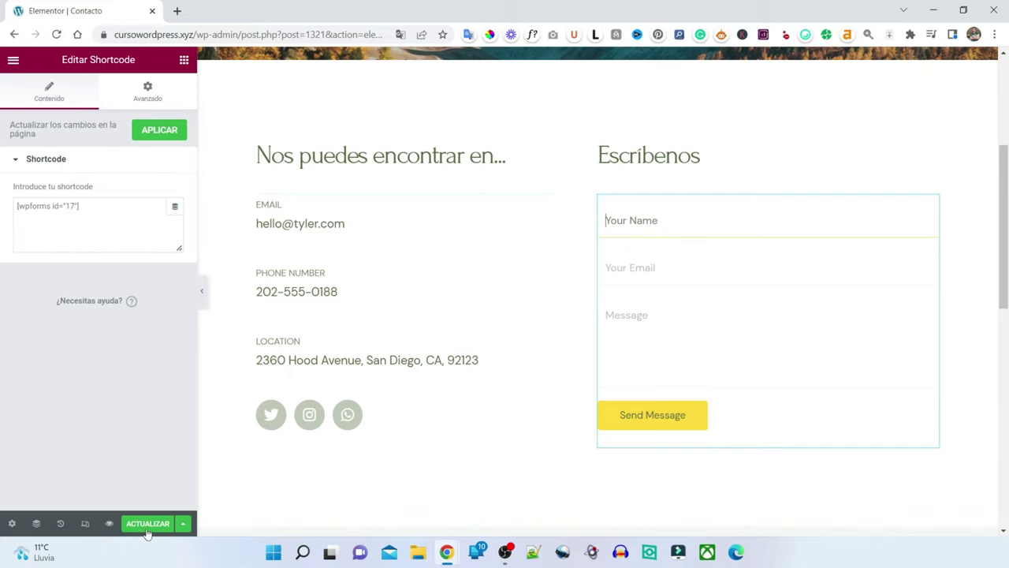
left_click(150, 525)
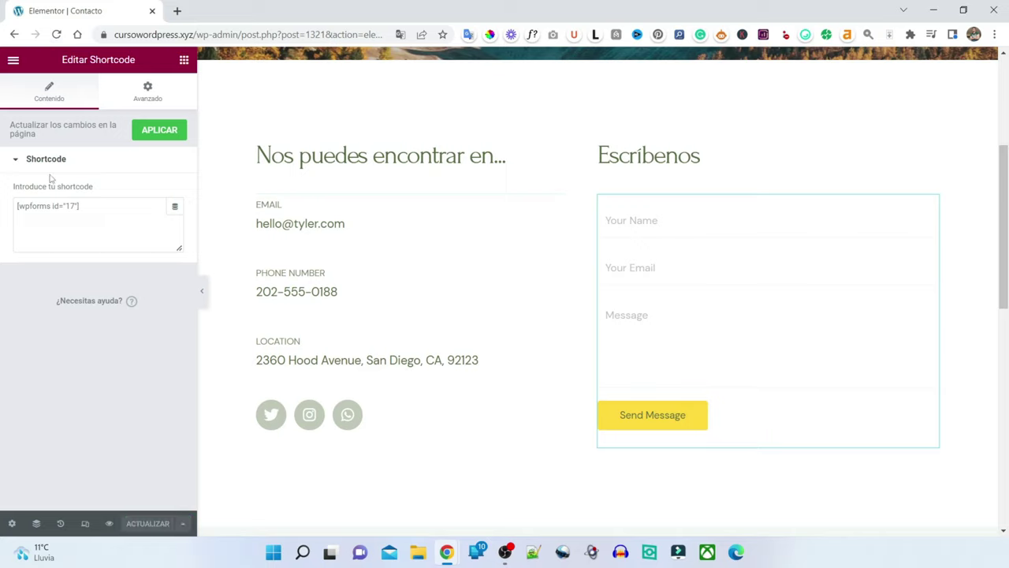
left_click(13, 60)
left_click(88, 320)
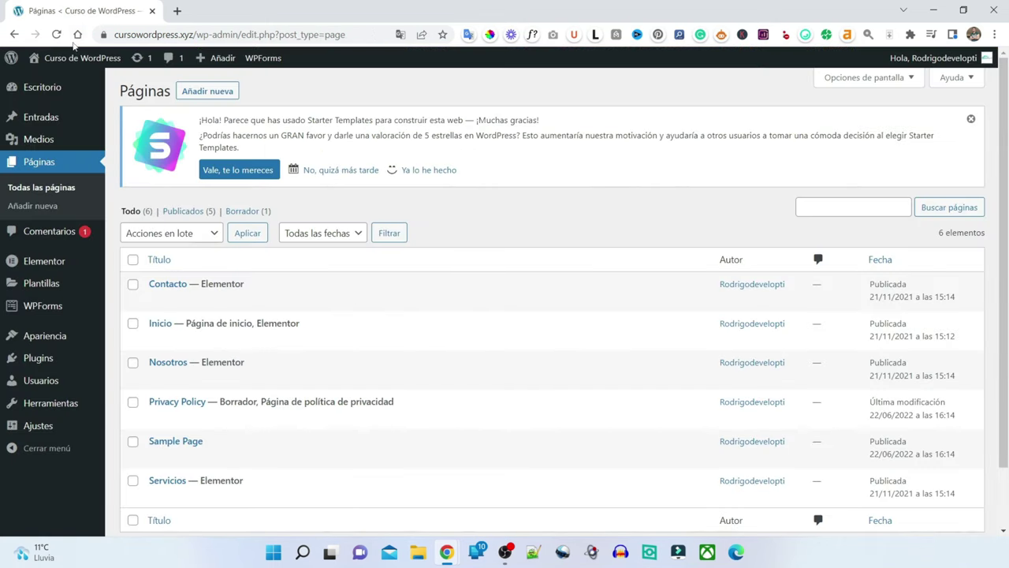
- Open Contact Form for editing from WPForms' Todos los formularios list
mouse_move(37, 309)
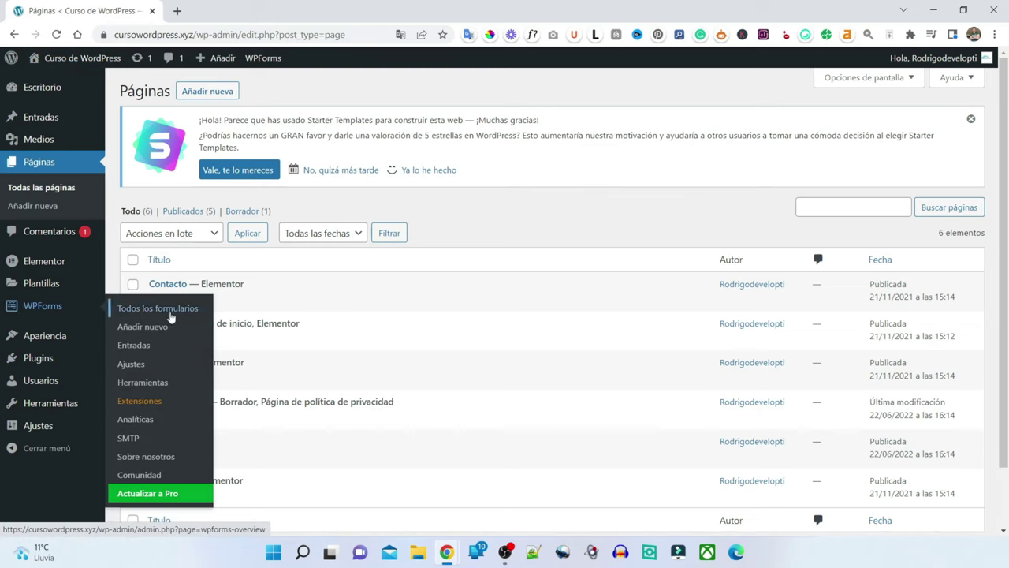
left_click(207, 310)
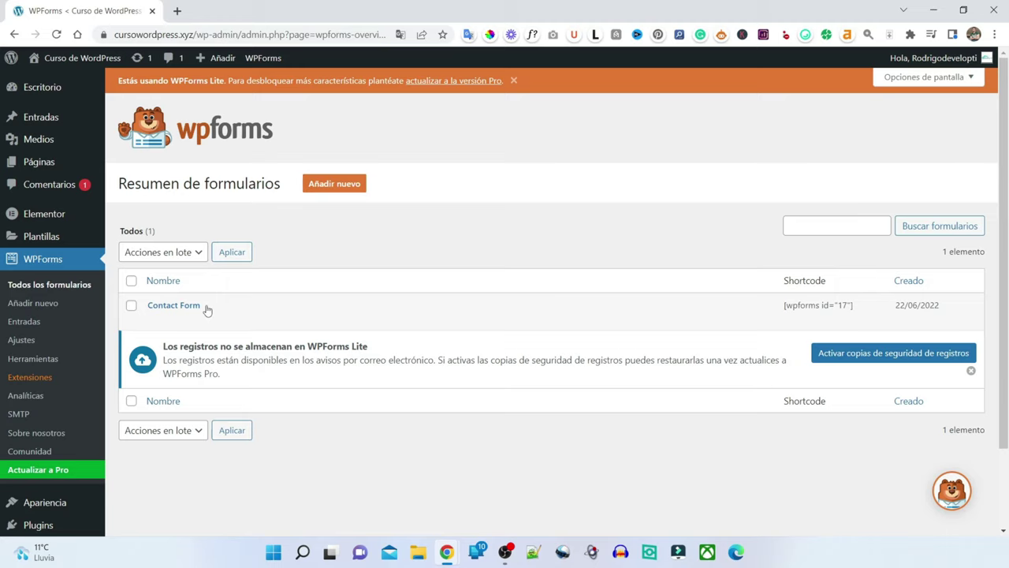
mouse_move(212, 308)
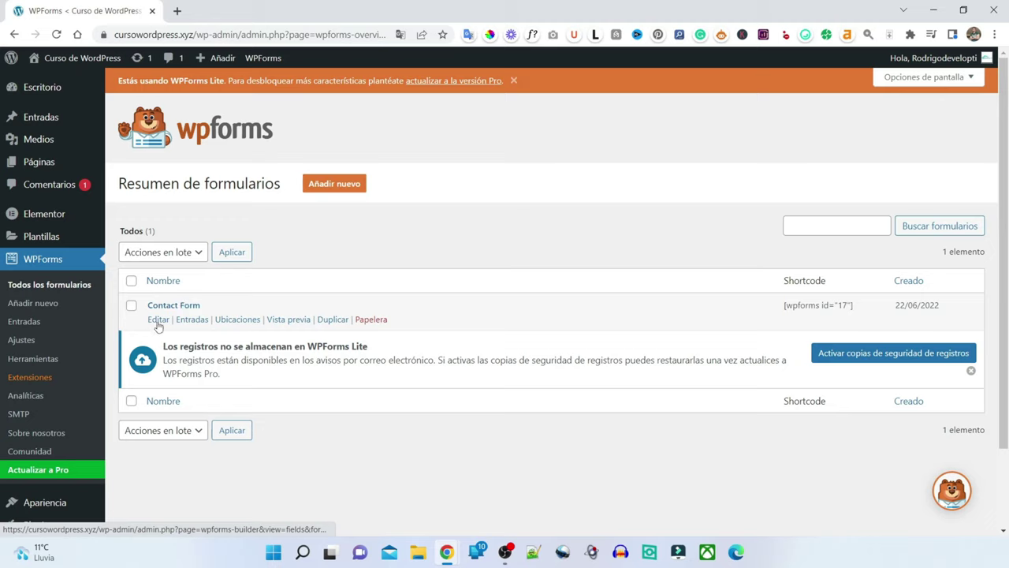
left_click(158, 319)
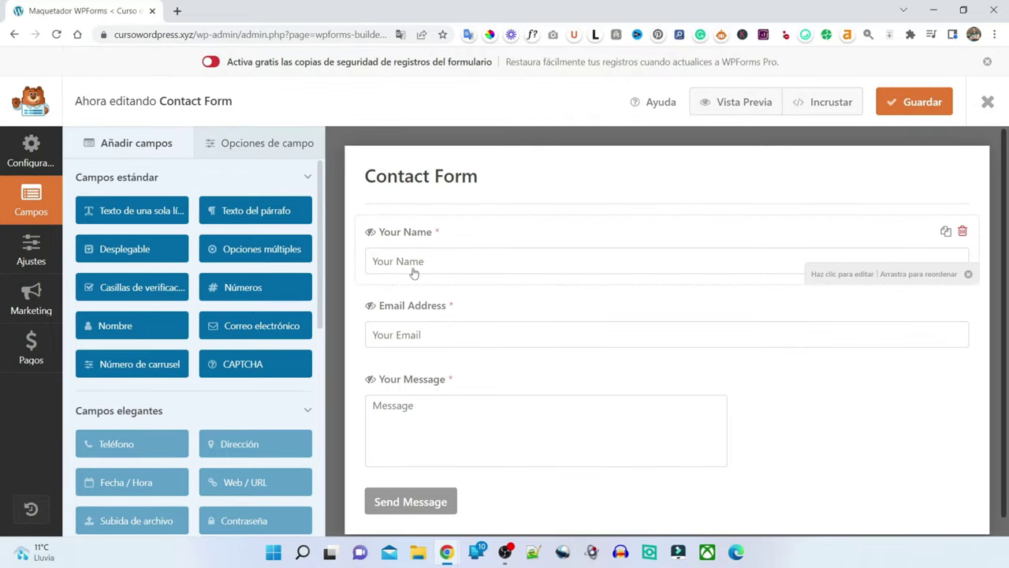
- Rename the Your Name field to 'Nombre' and replace its placeholder text
left_click(423, 230)
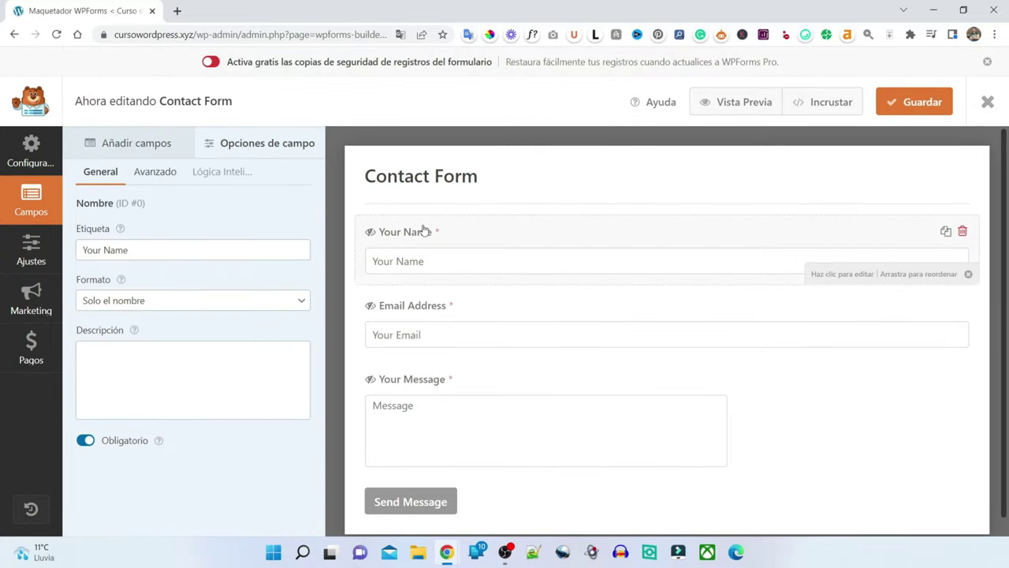
triple_click(158, 247)
type("Nombre")
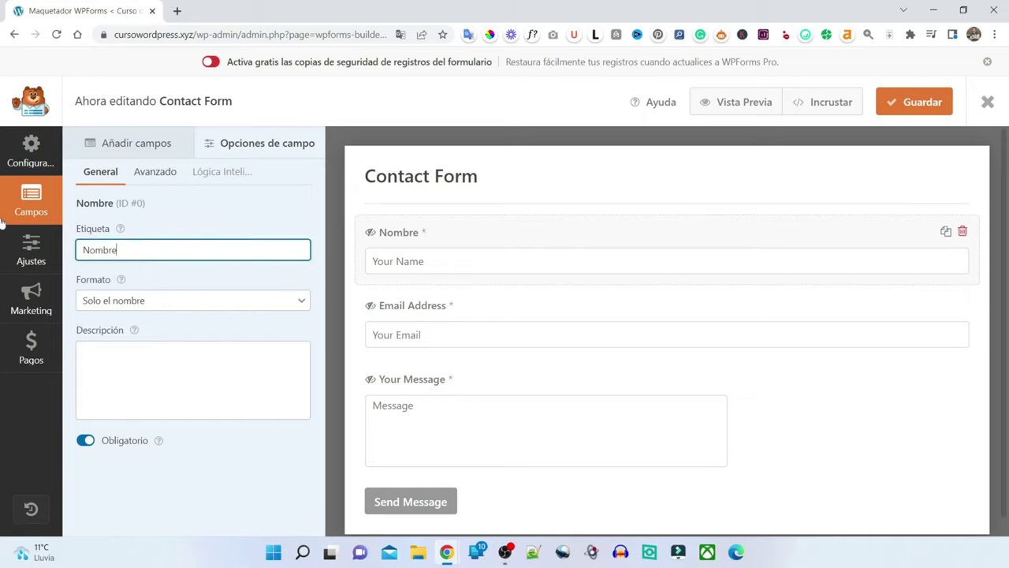
left_click(133, 172)
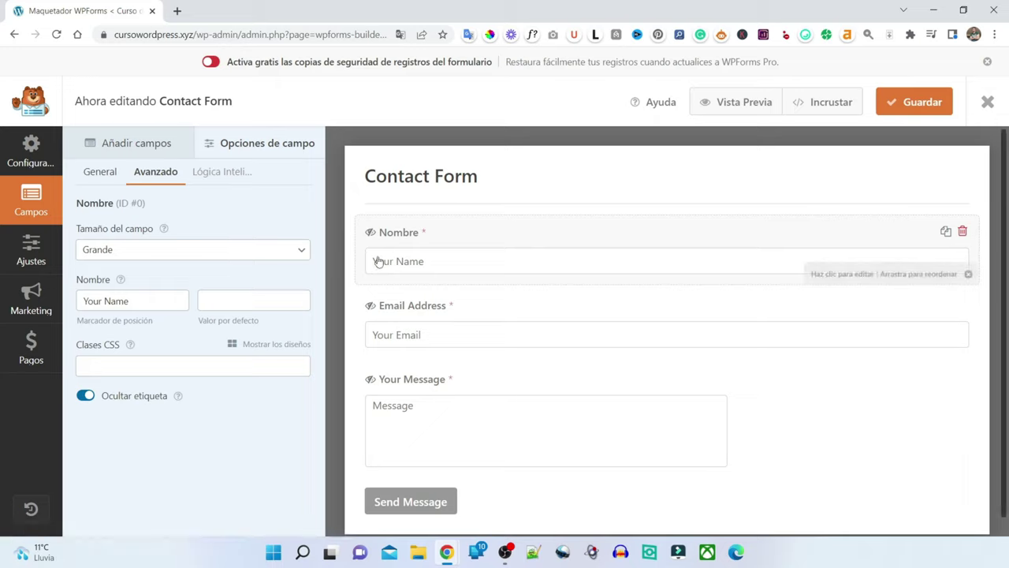
left_click_drag(150, 297, 3, 251)
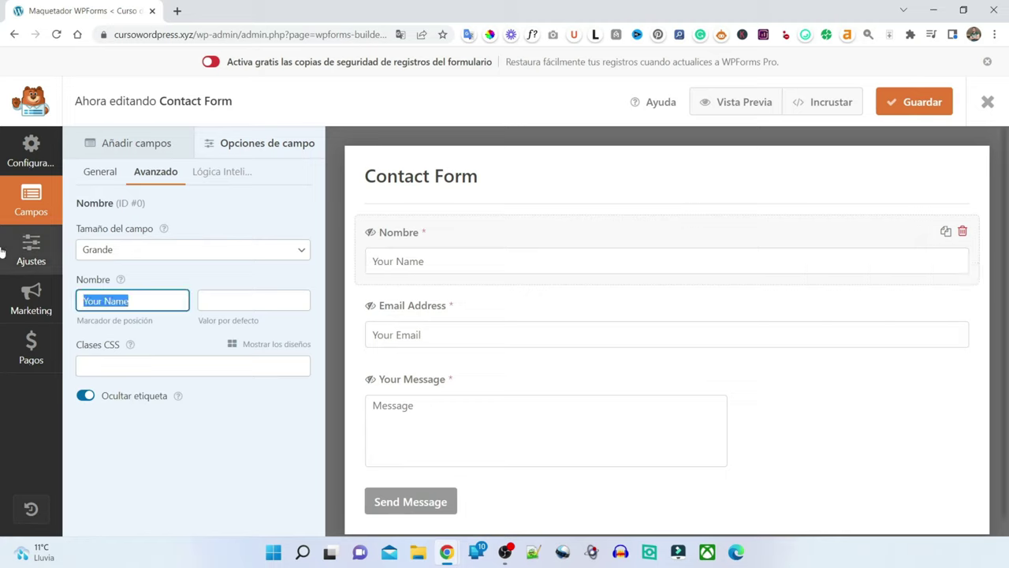
type("Nomb re")
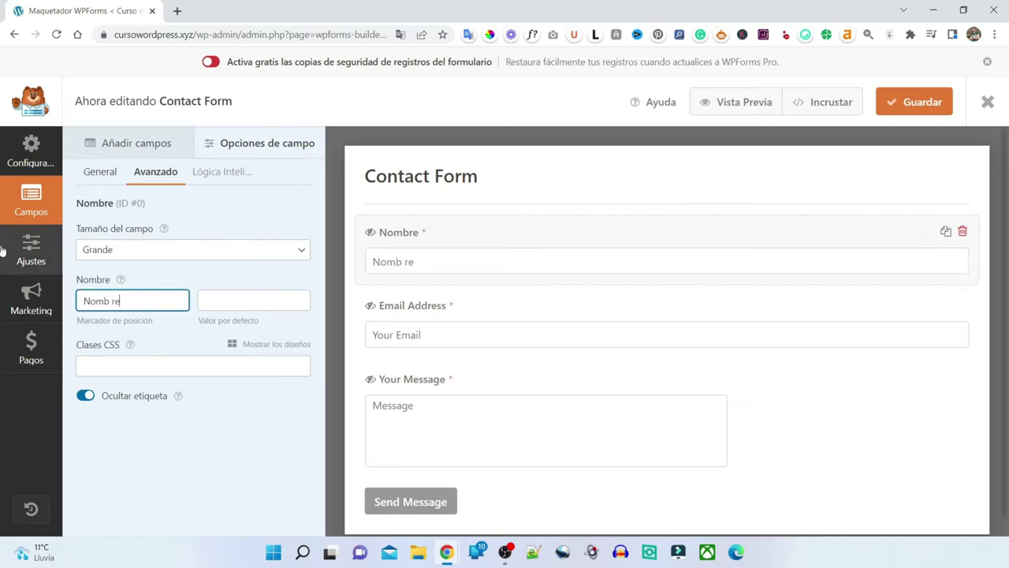
type("re")
- Shorten the Email Address field's label and placeholder to 'Email'
left_click(405, 334)
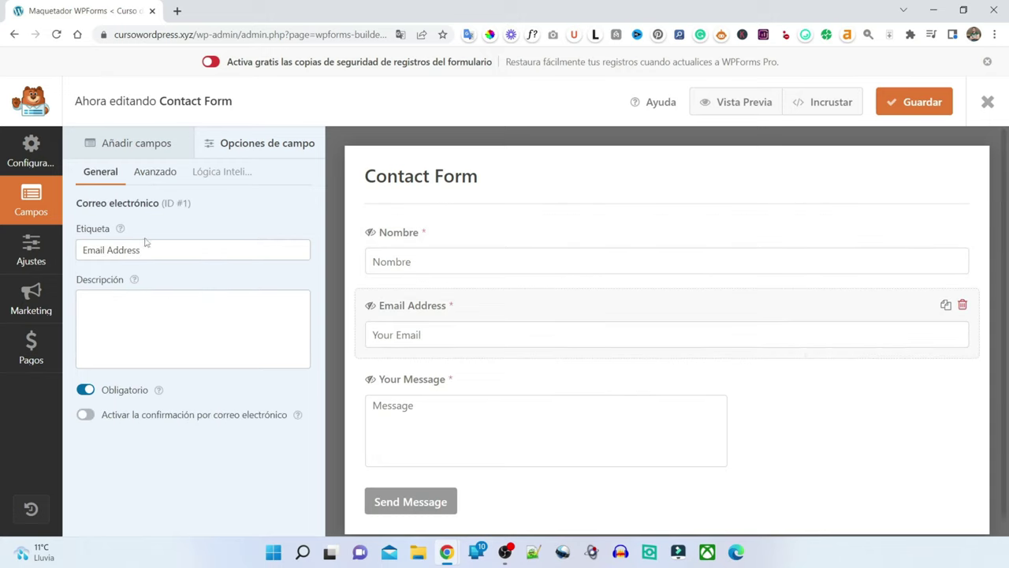
left_click_drag(150, 250, 104, 249)
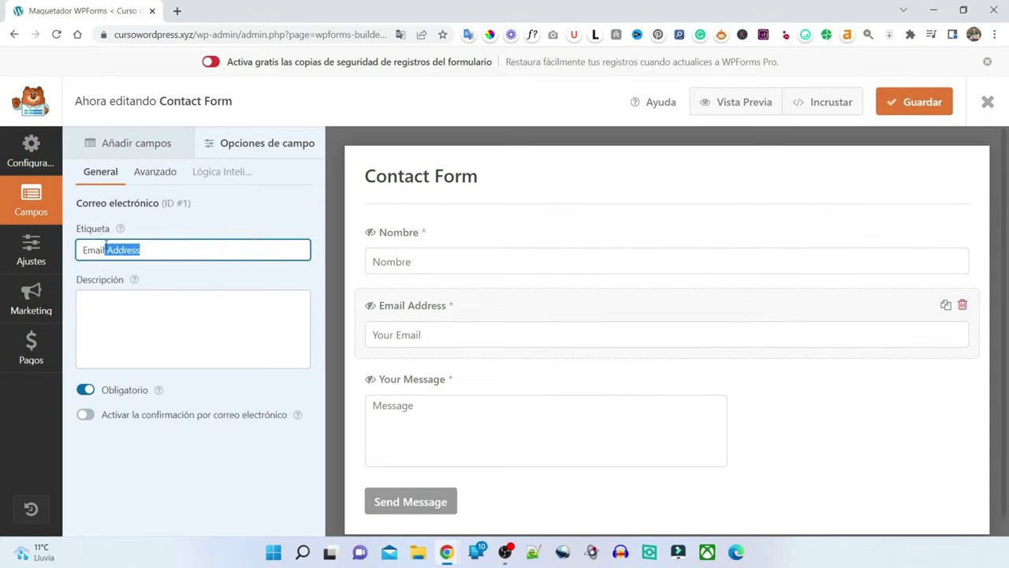
key("BackSpace")
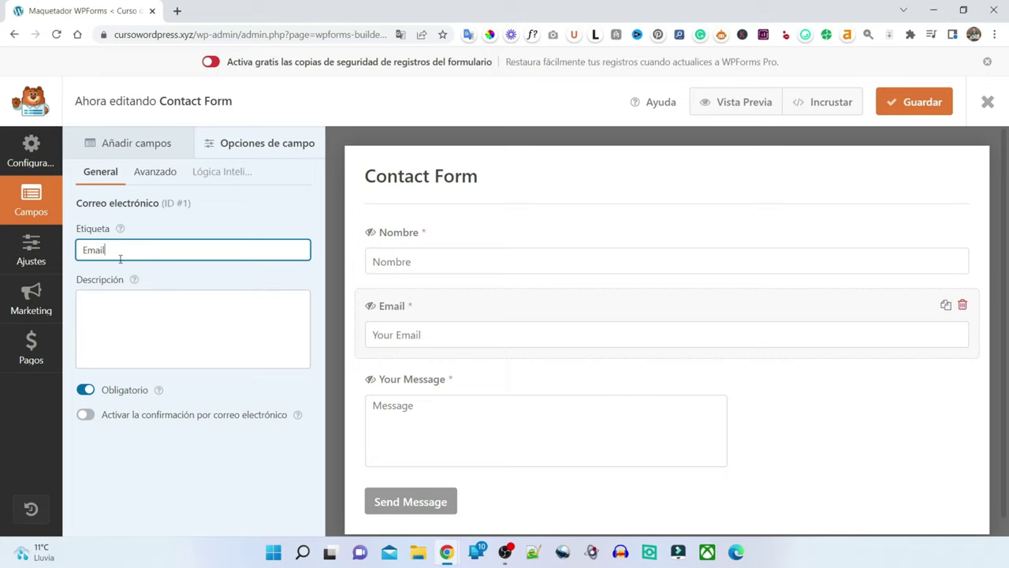
left_click(158, 175)
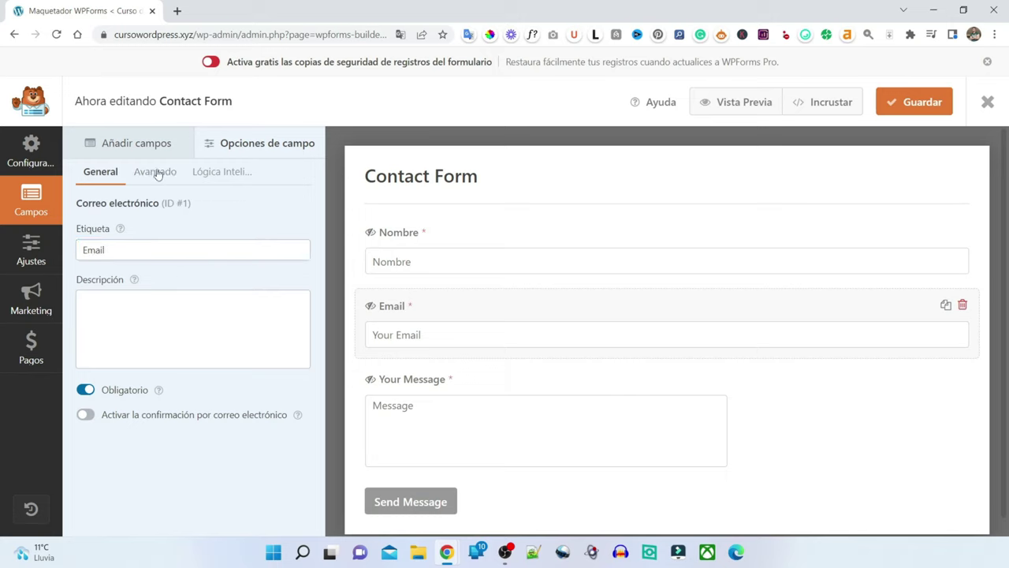
double_click(99, 300)
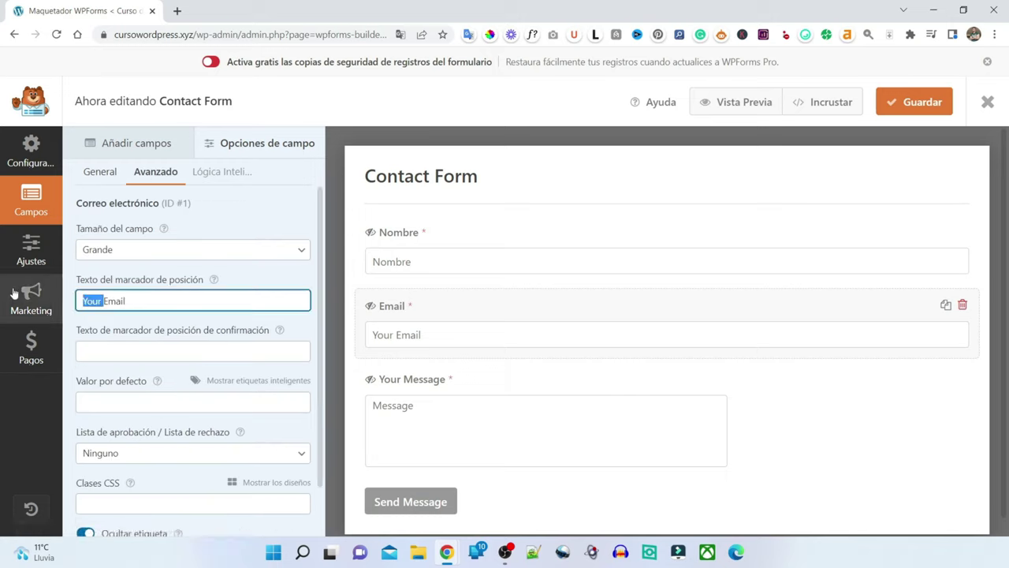
key("BackSpace")
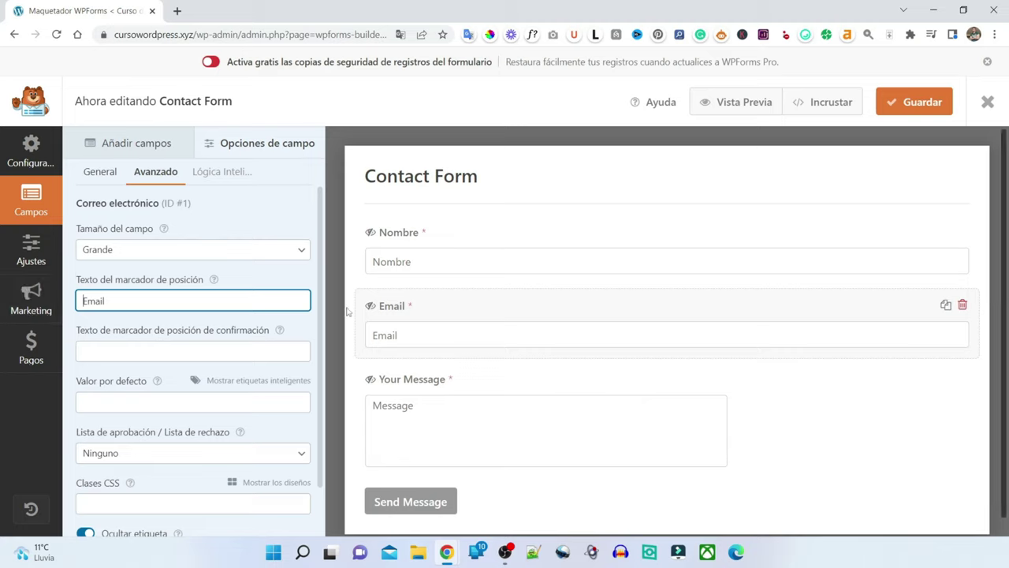
- Rename the Your Message field to 'Mensaje' and select its placeholder for replacement
left_click(398, 414)
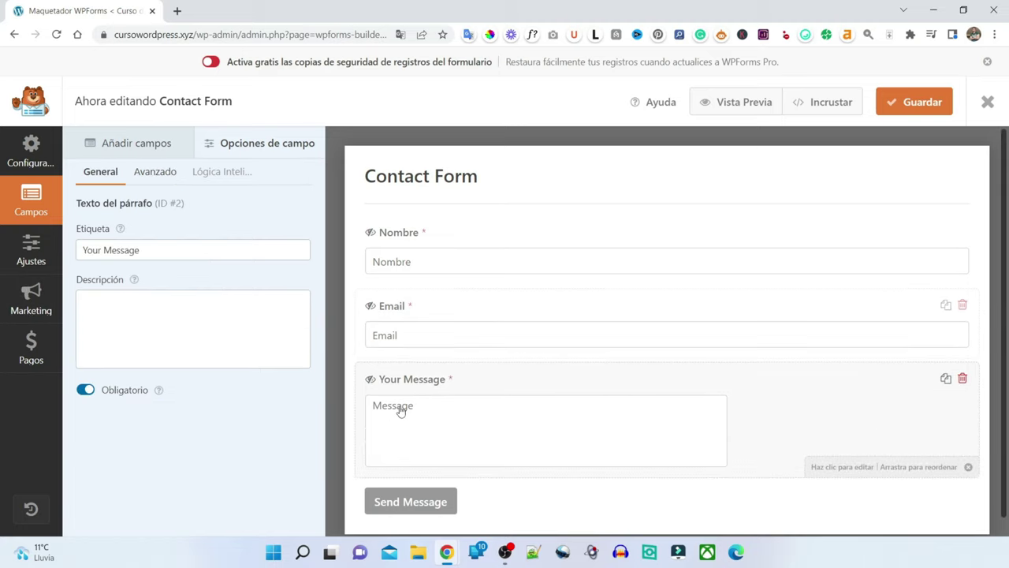
left_click(146, 251)
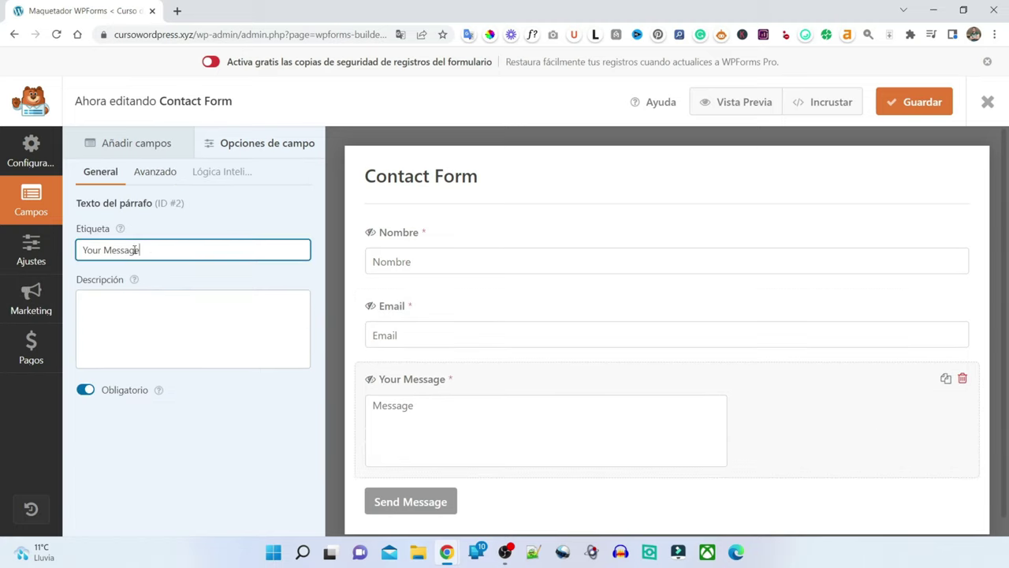
key("ctrl+a")
type("Mensaje")
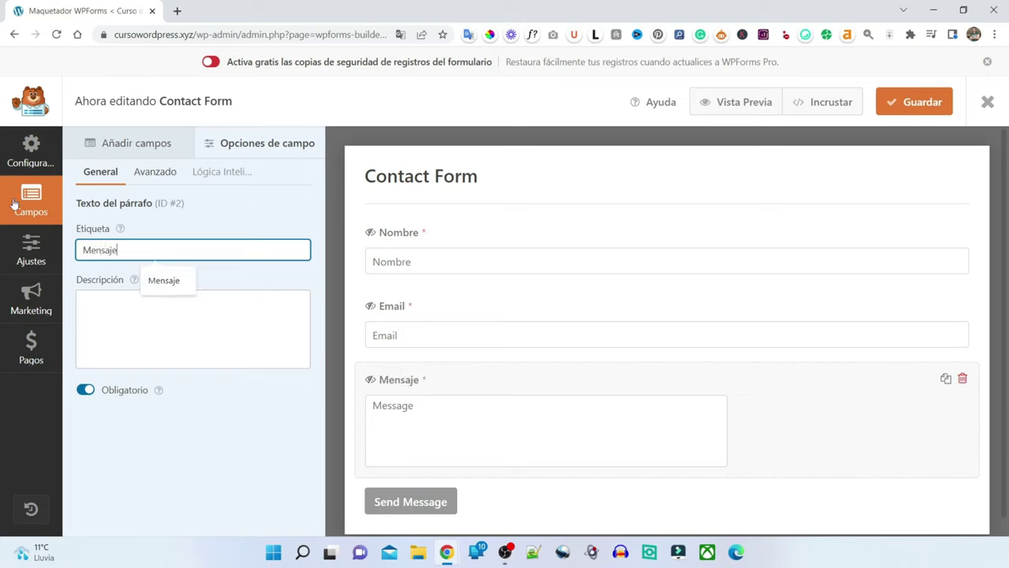
left_click(144, 174)
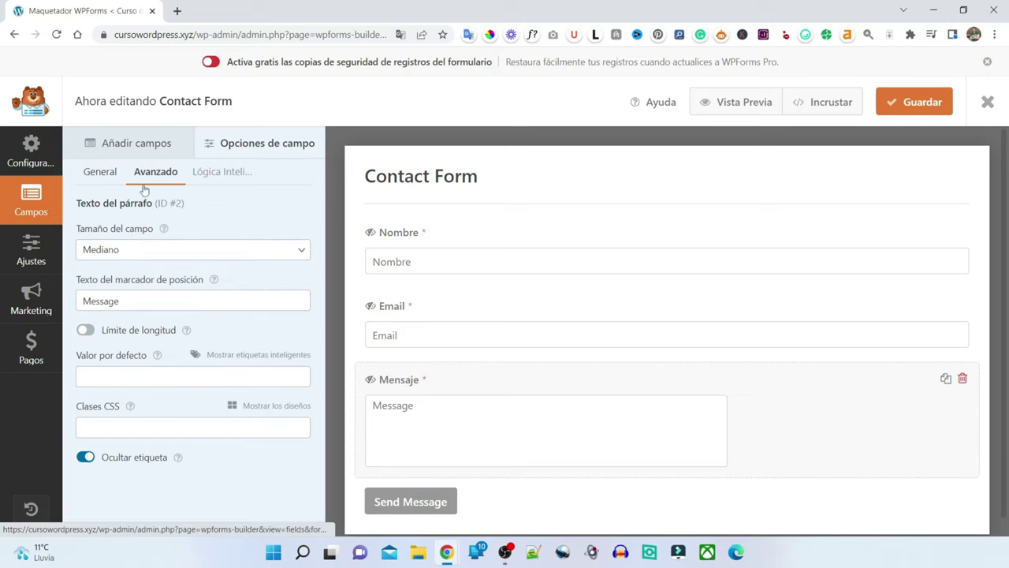
double_click(119, 301)
type("Mensaje")
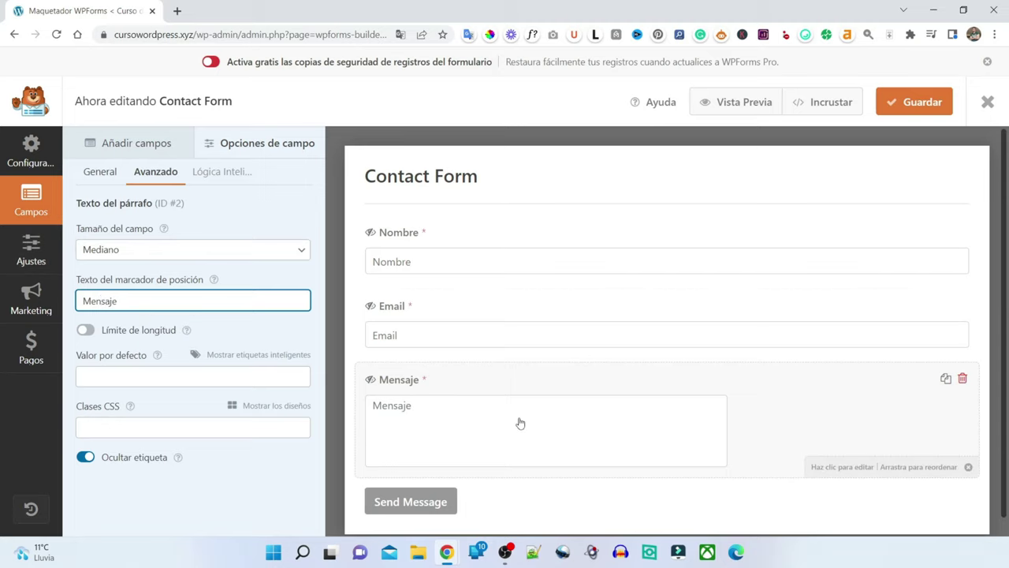
- Rename the form to 'Contacto' in the general settings
left_click(415, 174)
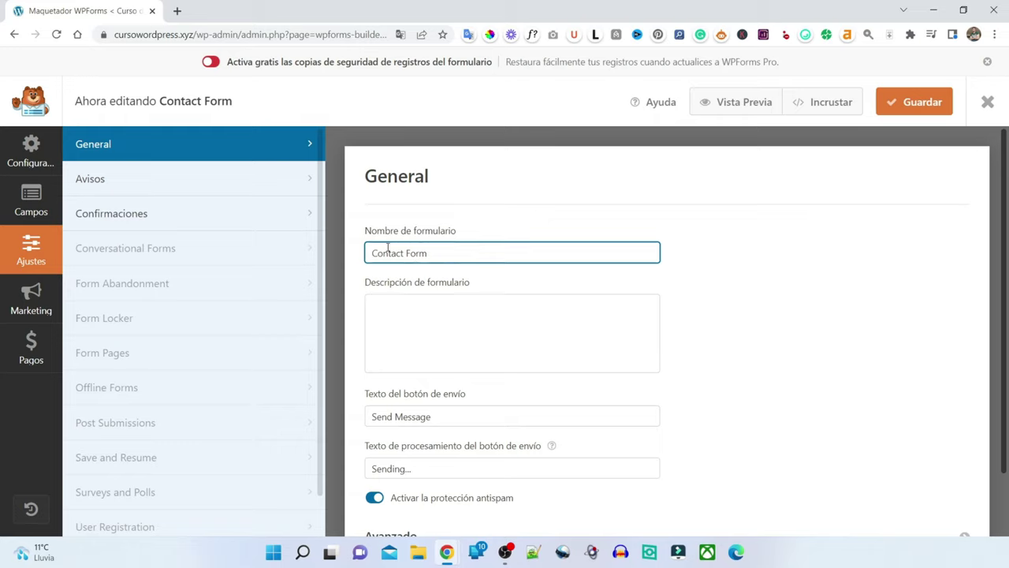
left_click_drag(434, 254, 227, 234)
type("Contacto")
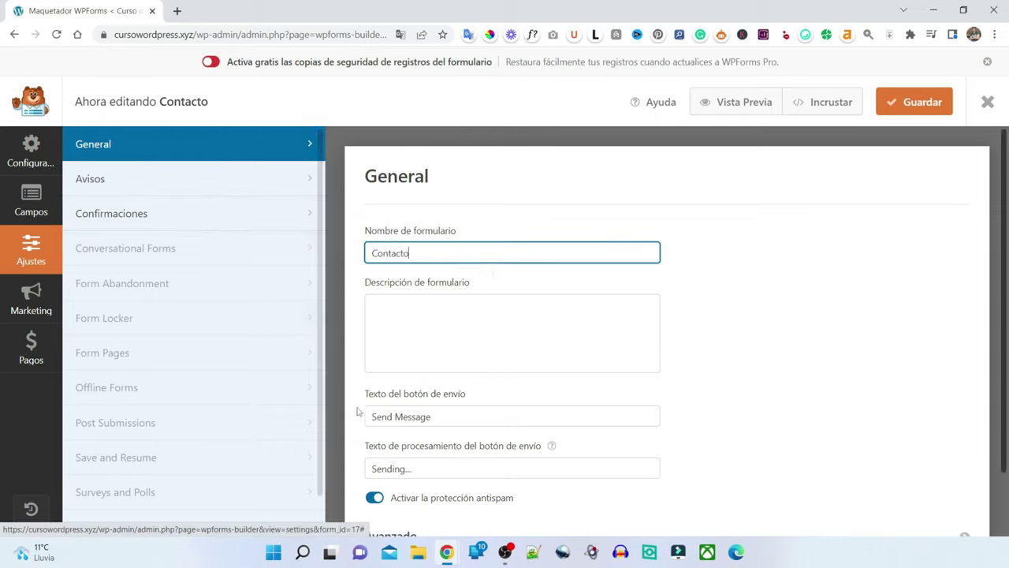
- Set the submit button to 'Enviar mensaje' and processing text to 'Enviando...', then save
left_click_drag(359, 417, 490, 384)
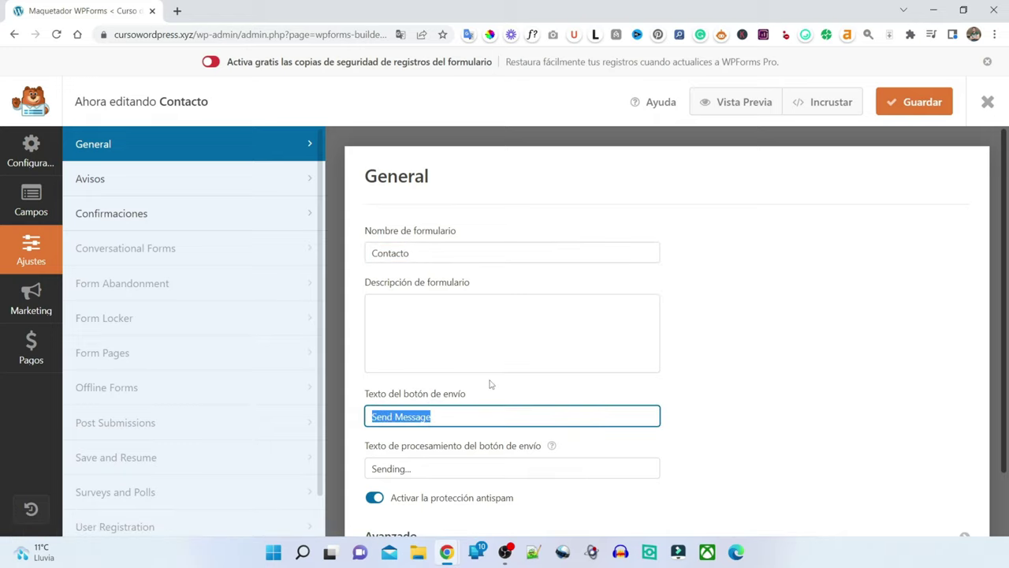
type("en")
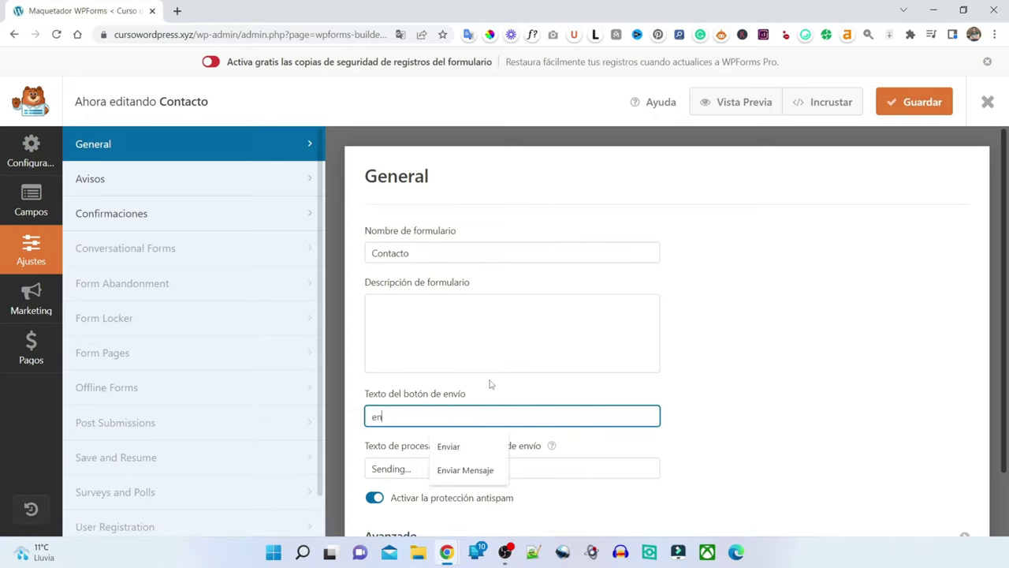
type("viar ")
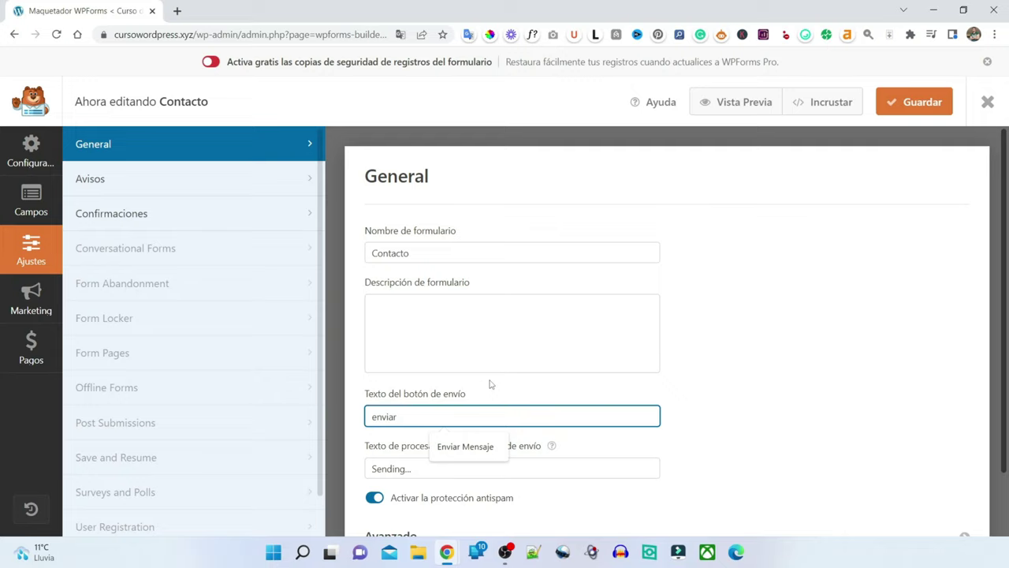
type("men")
key("BackSpace")
type("E")
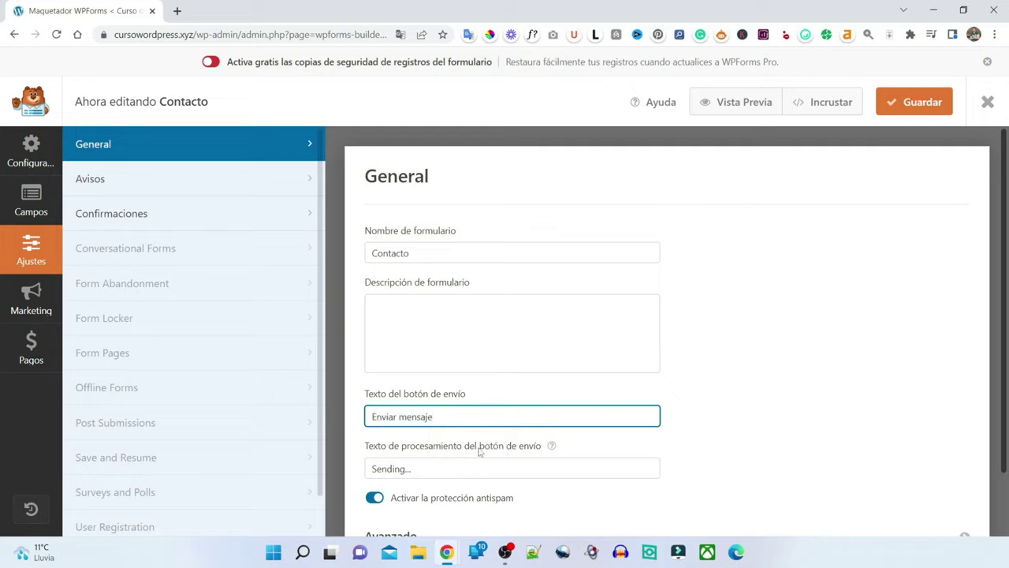
key("Tab")
type("Envian")
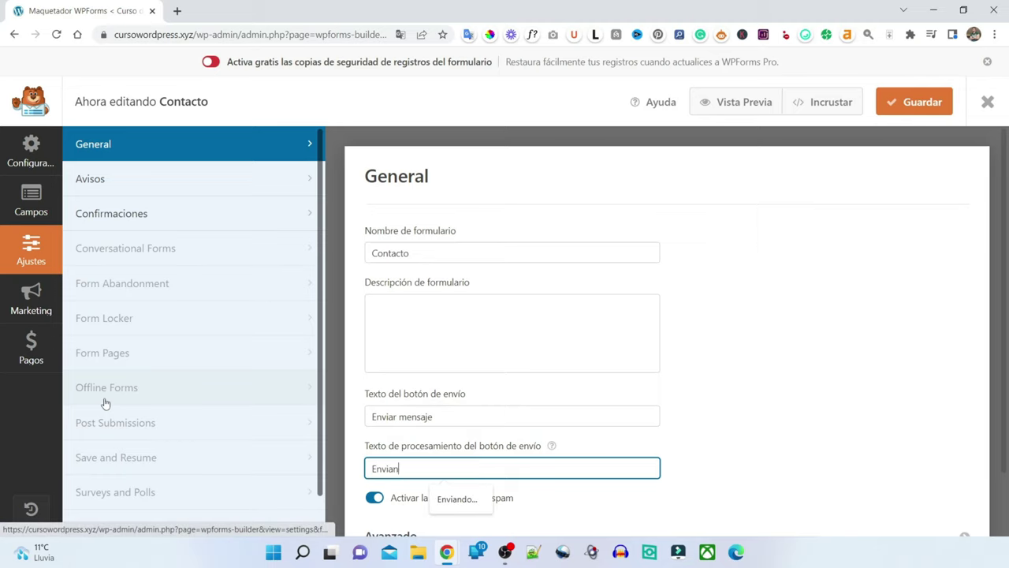
type("do...")
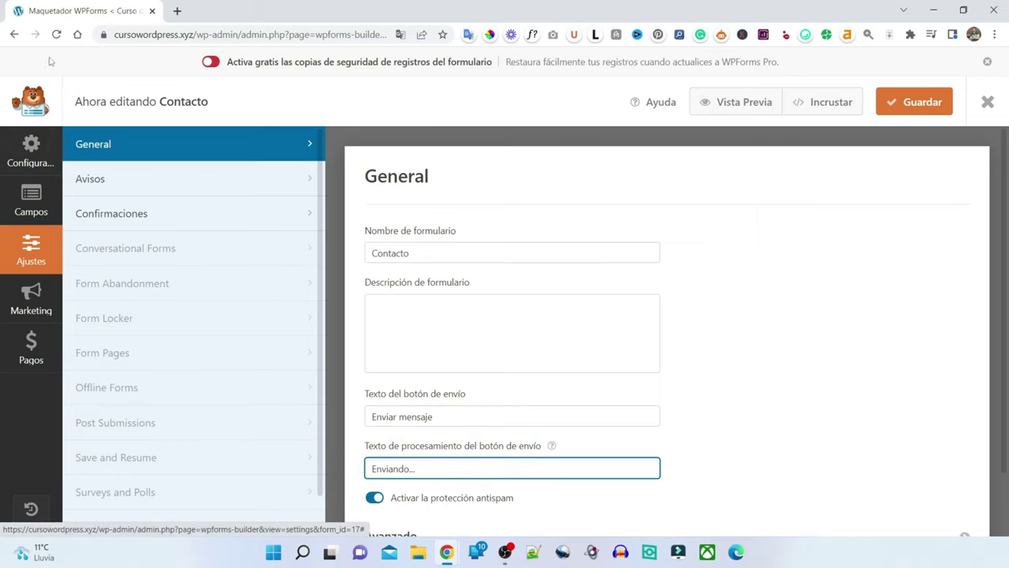
scroll(550, 291, "down", 1)
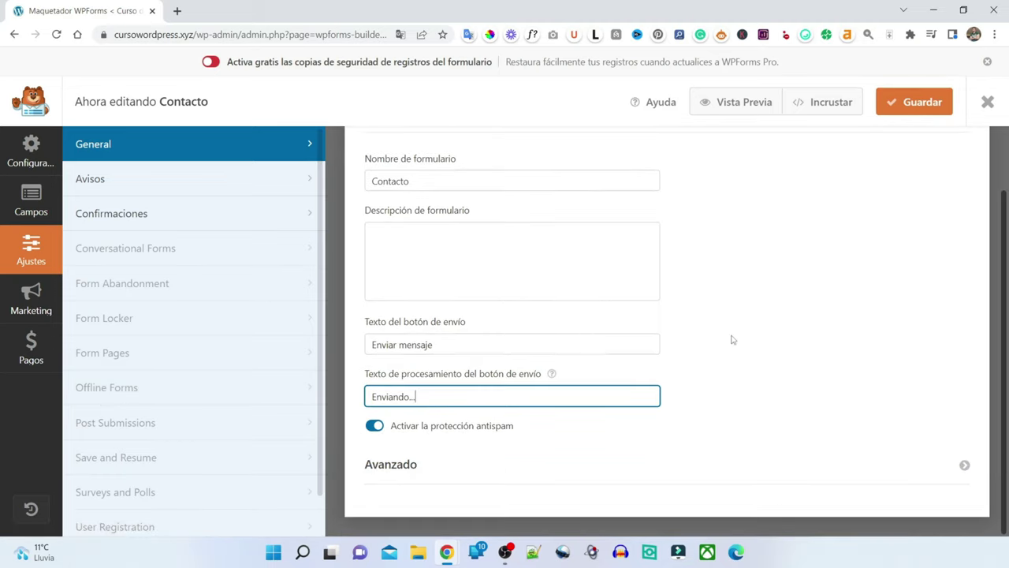
left_click(918, 102)
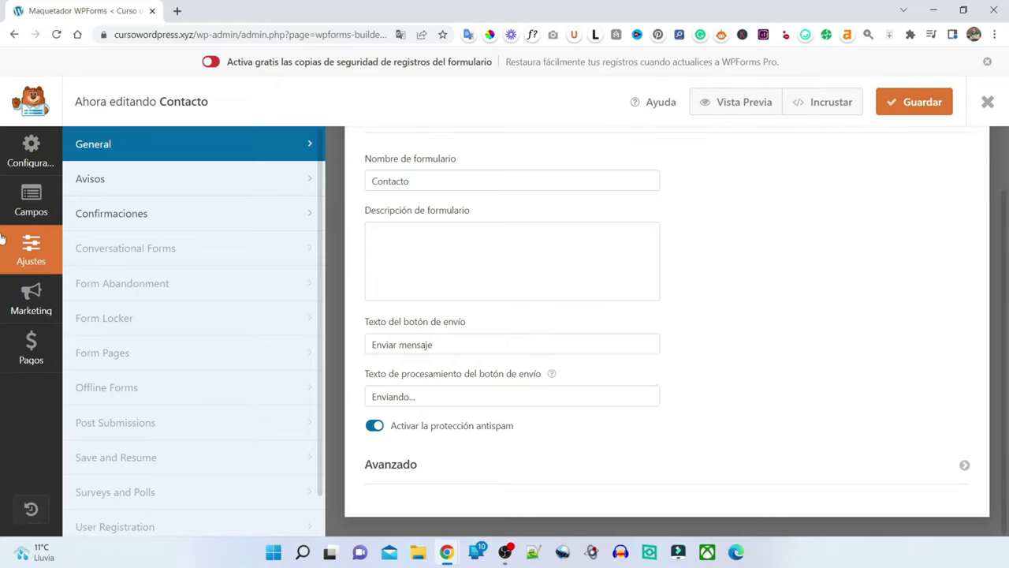
- Under Confirmaciones, replace the default confirmation text with 'Gracias por contactarnos, te responderemos a la brevedad.'
left_click(111, 214)
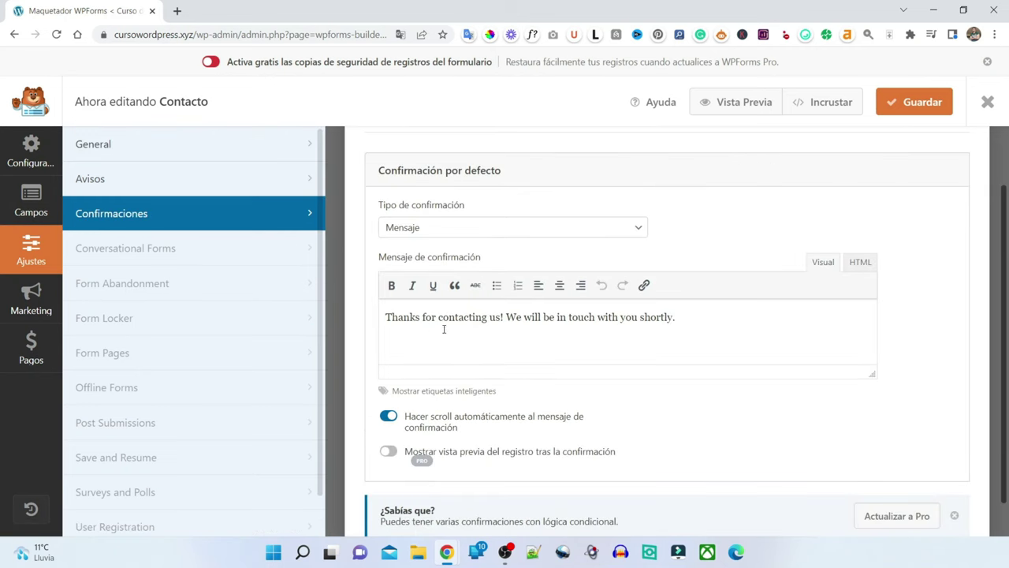
key("ctrl+a")
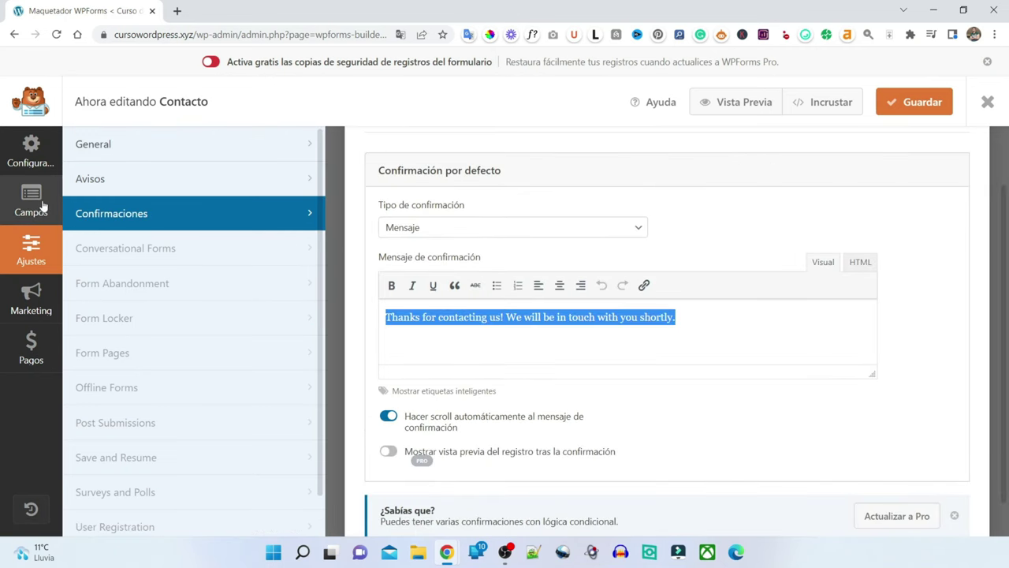
key("Home")
type("gracias")
key("ctrl+a")
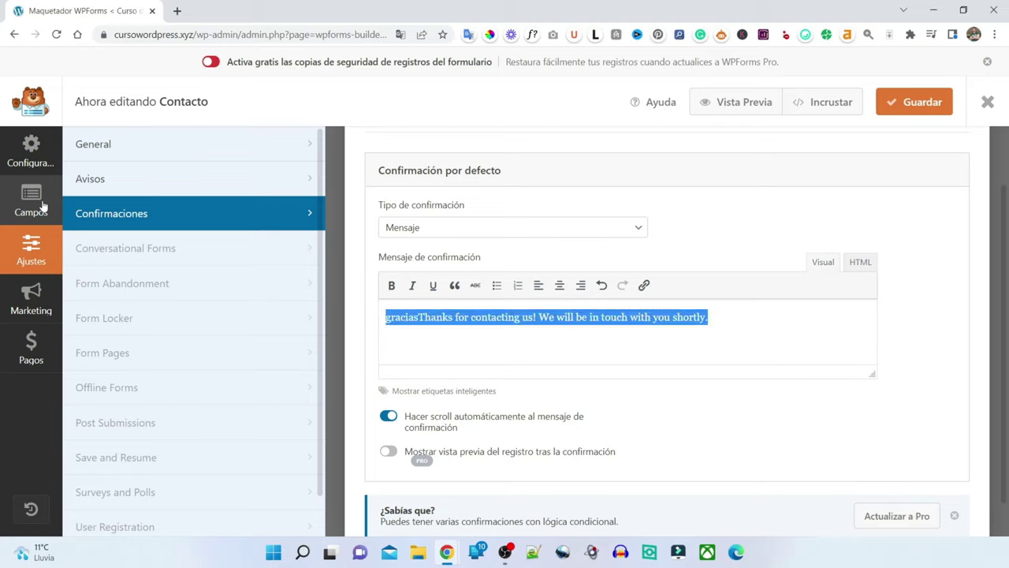
type("Gracias por conta")
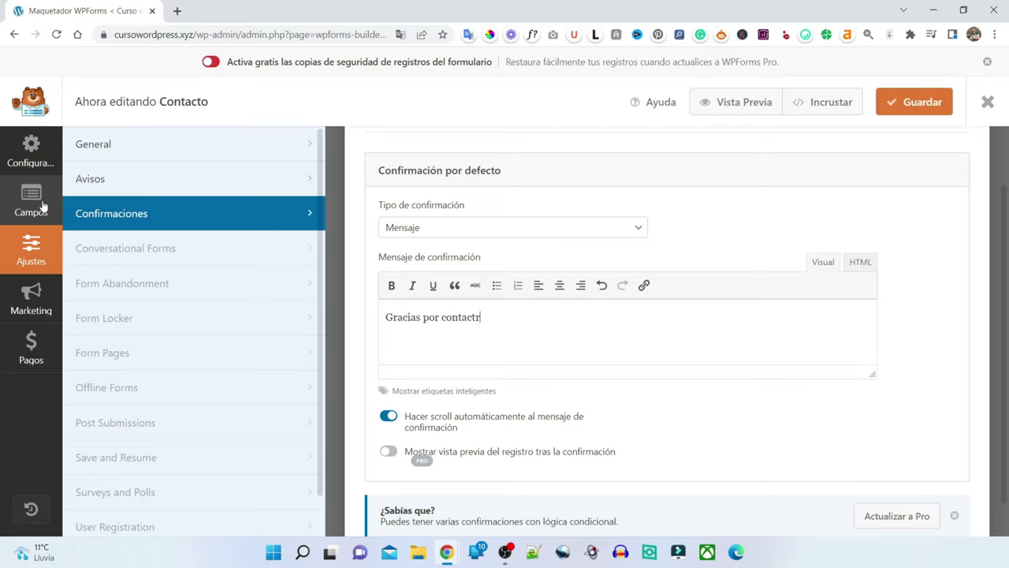
type("ctarnos, te responderemo")
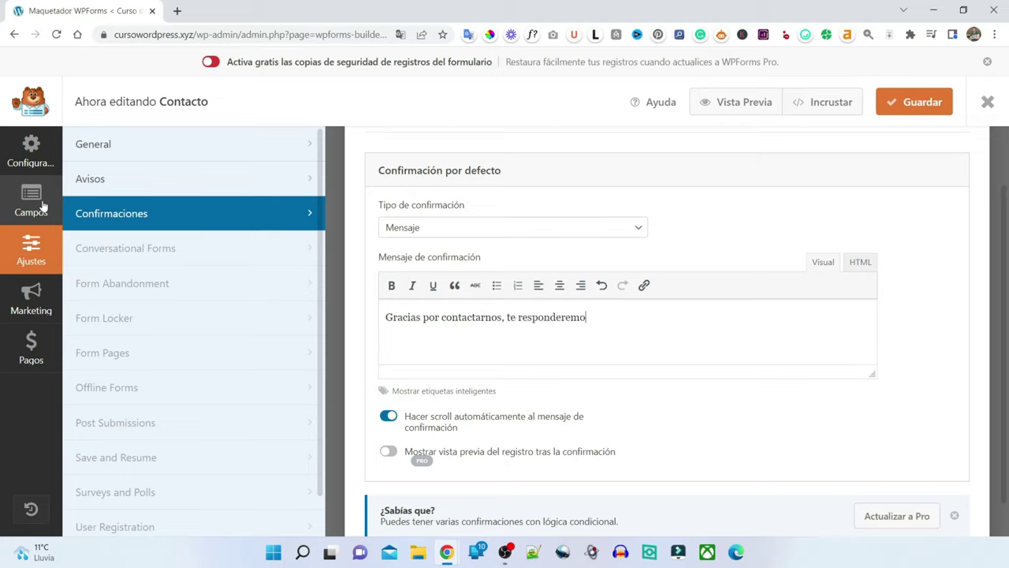
type("s a la brevedad.")
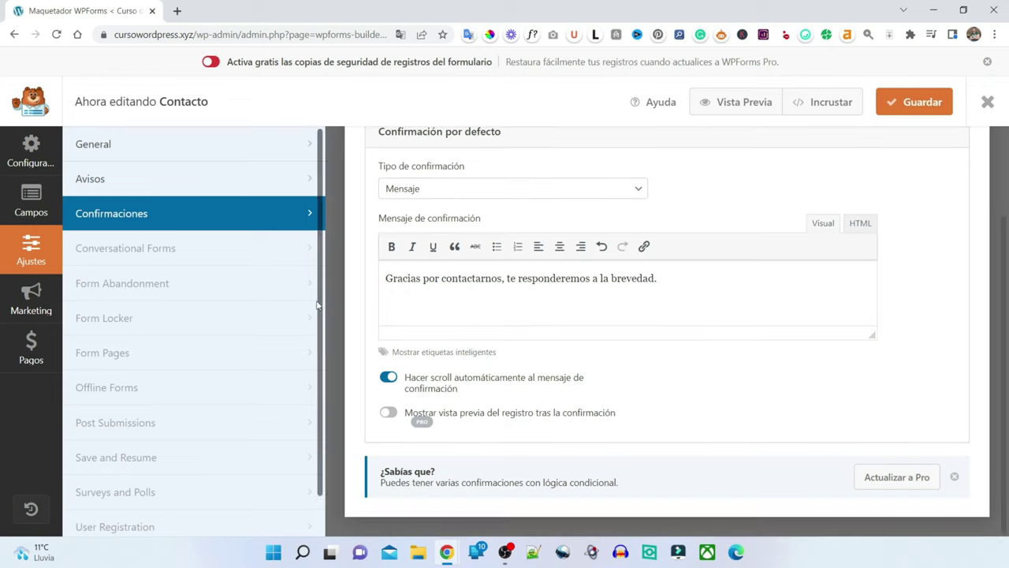
scroll(328, 301, "up", 2)
- Set the Avisos email subject to 'Mensaje via formulario de contacto' and save the form
left_click(130, 189)
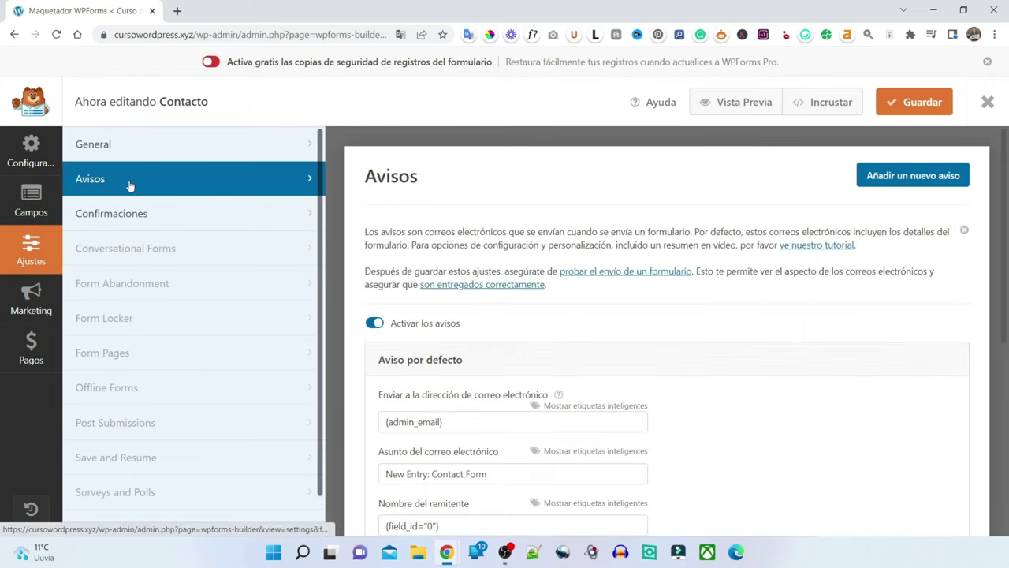
scroll(612, 387, "down", 3)
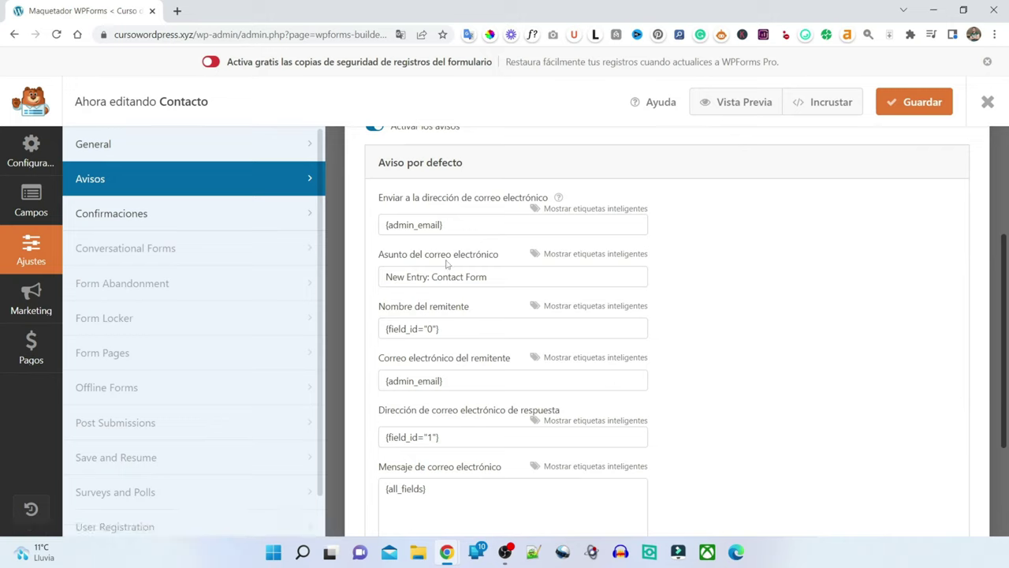
triple_click(509, 275)
type("Mensaje via f")
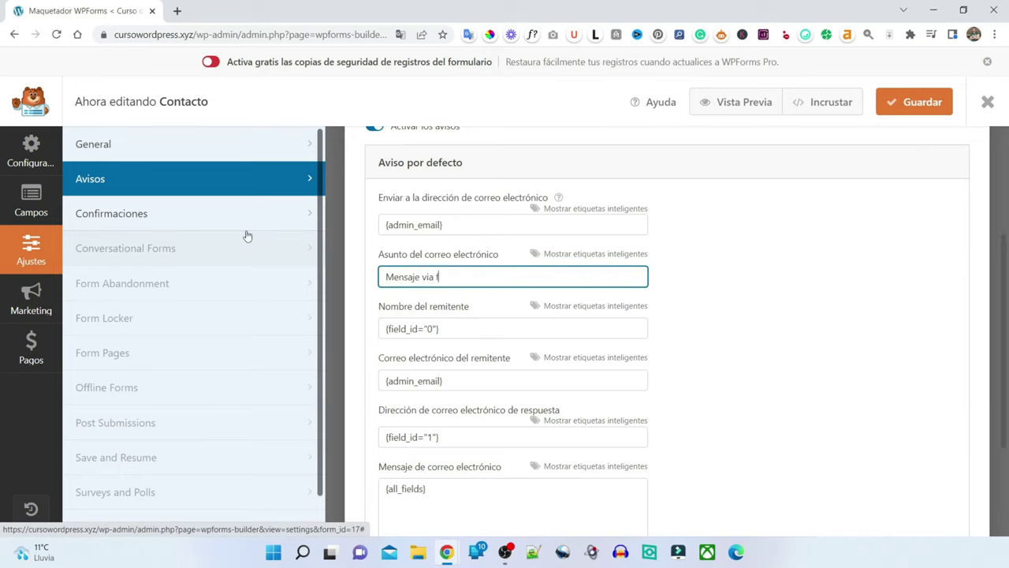
type("ornmulario de contacto")
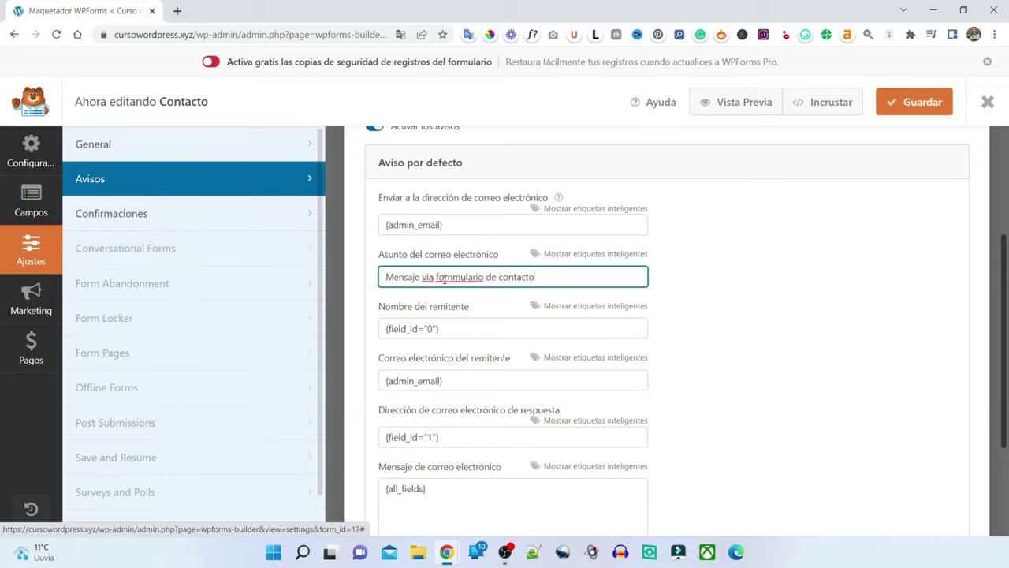
key("BackSpace")
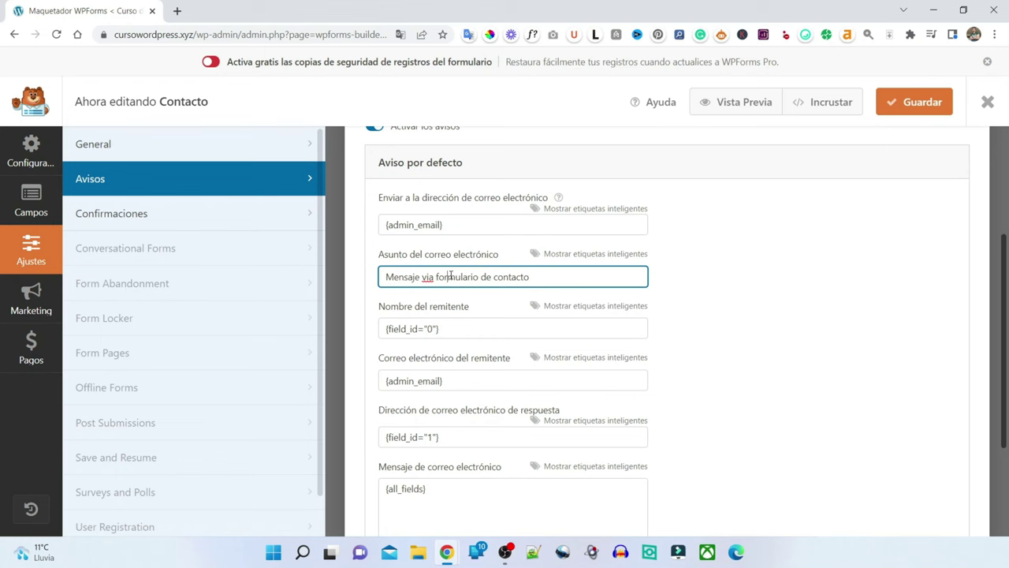
scroll(451, 276, "up", 3)
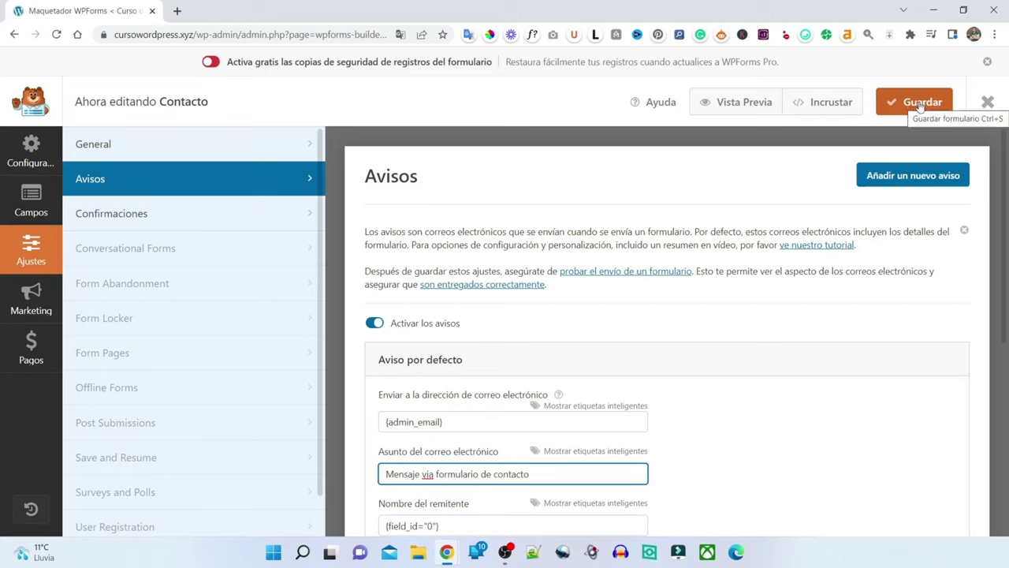
left_click(917, 106)
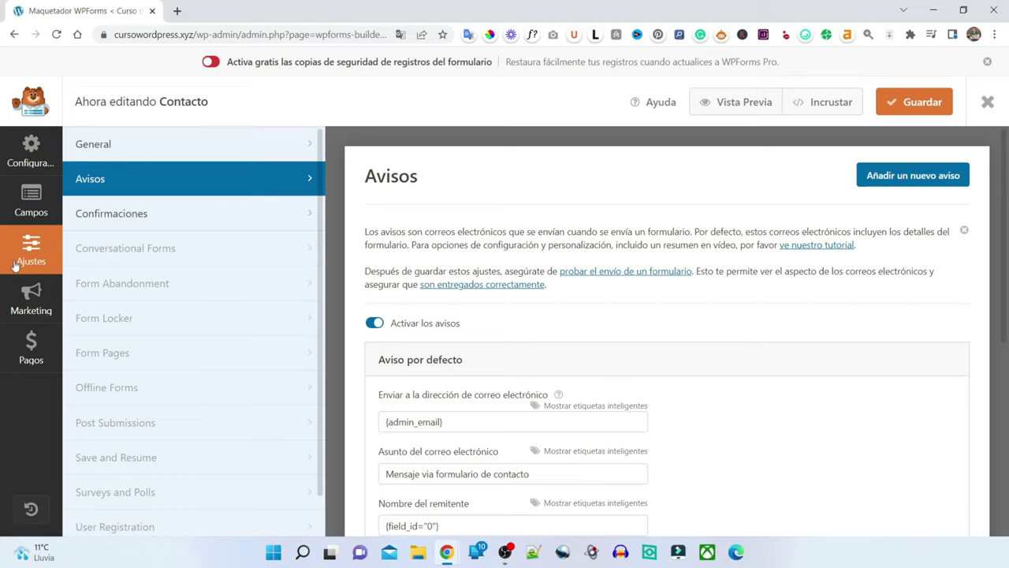
- Remove the extra recipient address so the notification goes only to {admin_email}
scroll(476, 337, "down", 1)
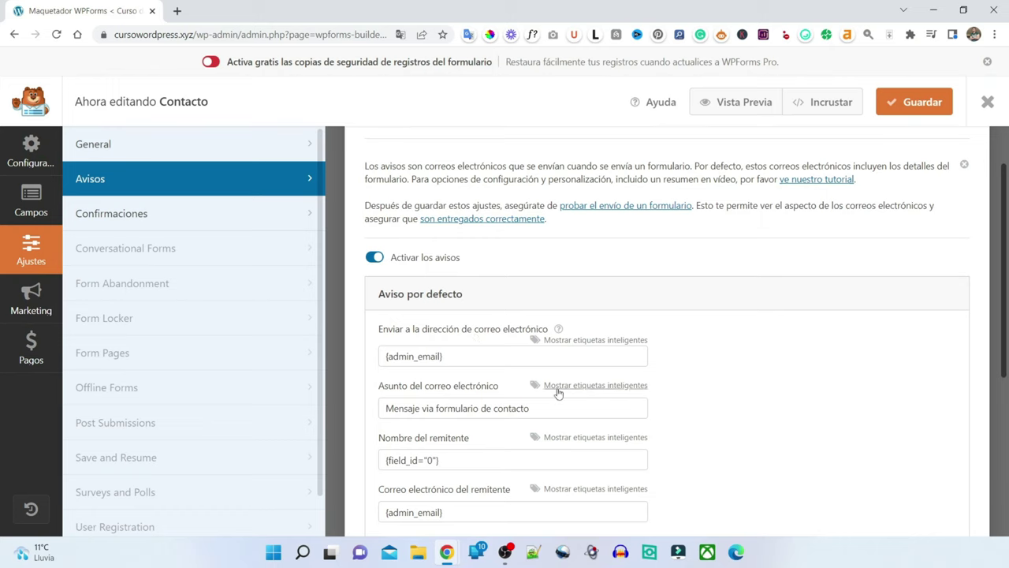
scroll(557, 399, "down", 1)
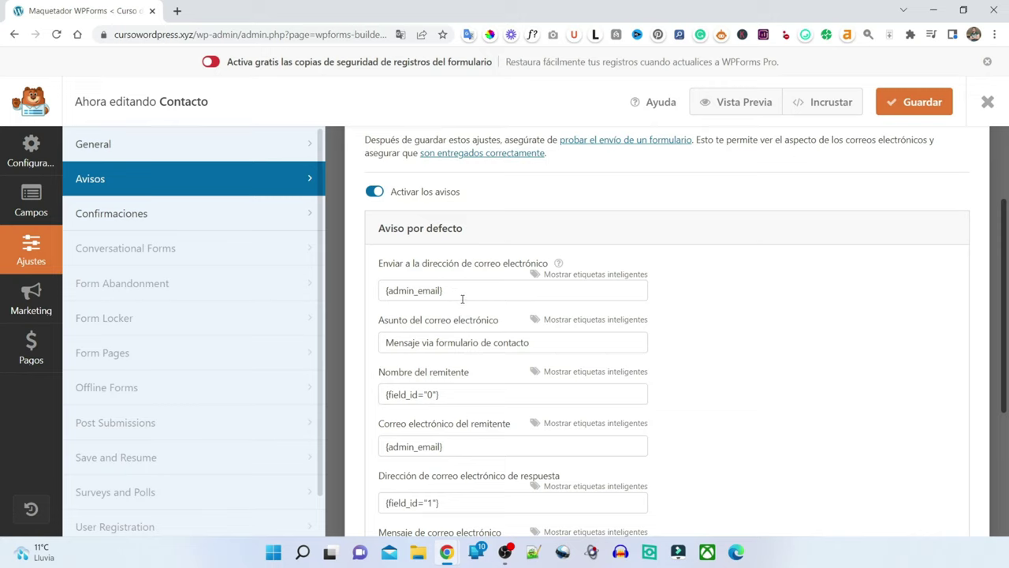
left_click(470, 290)
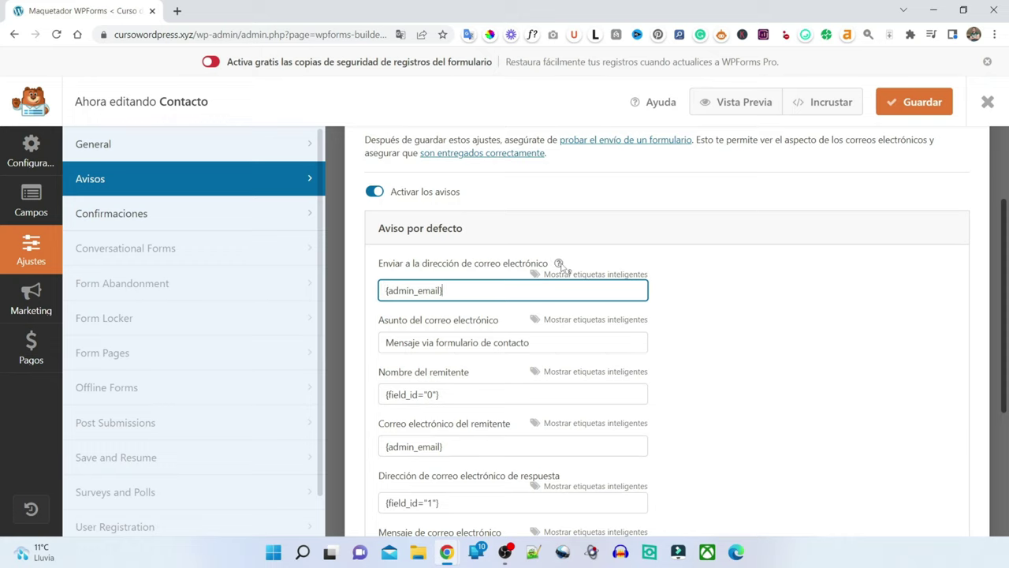
mouse_move(563, 269)
left_click(459, 290)
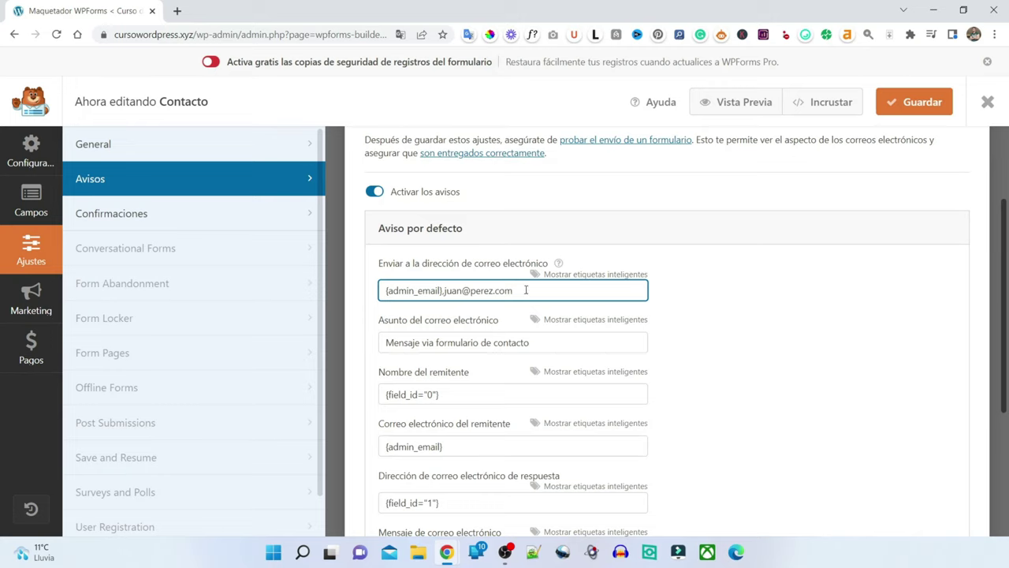
left_click_drag(525, 290, 445, 293)
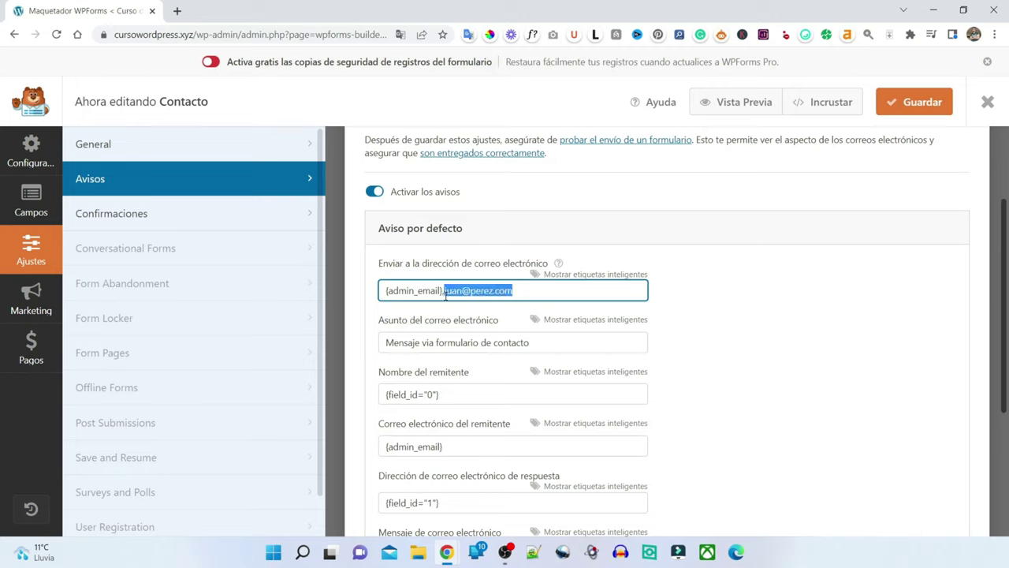
key("BackSpace")
key("BackSpace")
left_click(418, 322)
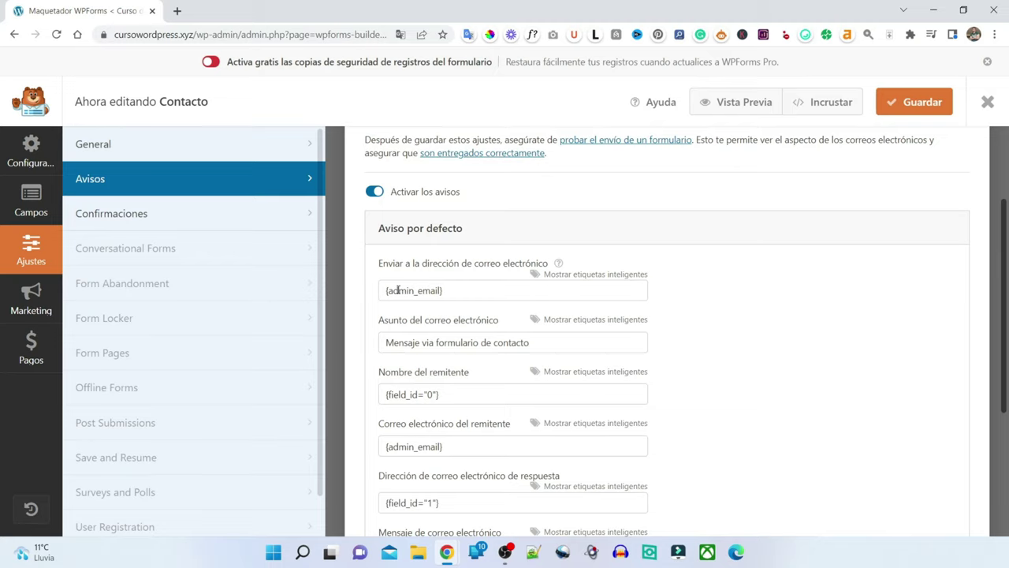
- Close the form builder to return to the WPForms forms overview
scroll(773, 332, "down", 3)
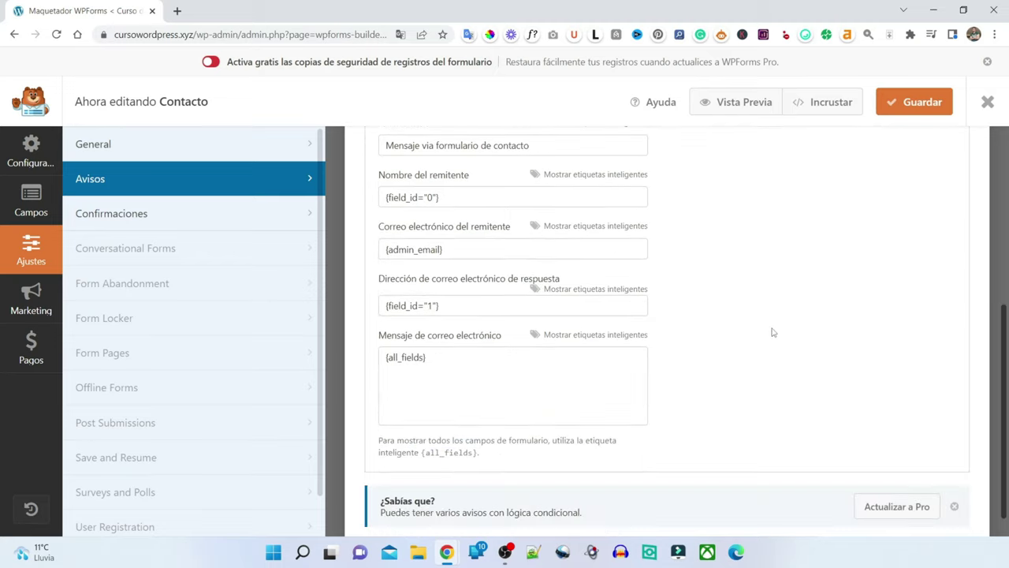
scroll(773, 332, "up", 5)
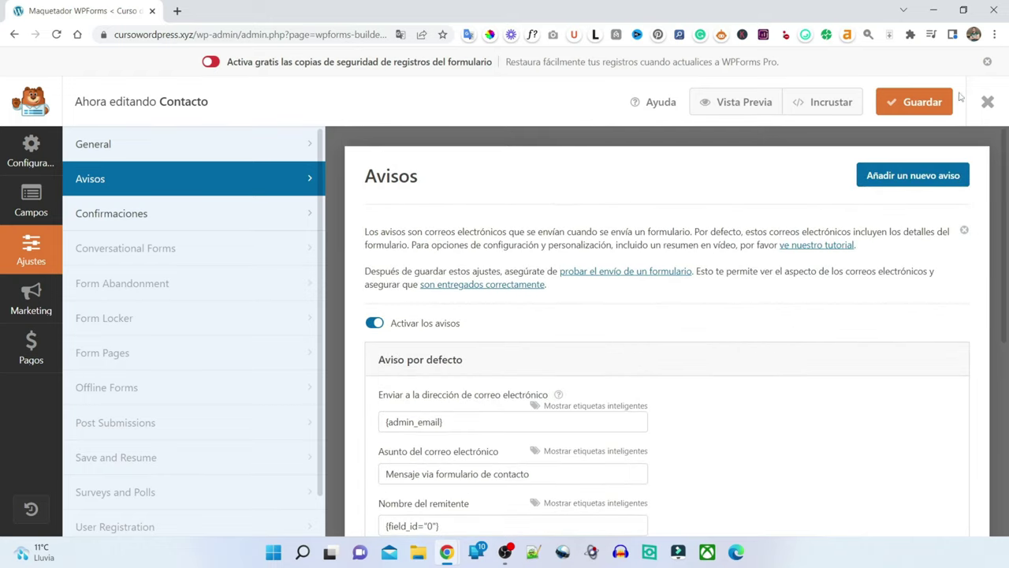
left_click(987, 102)
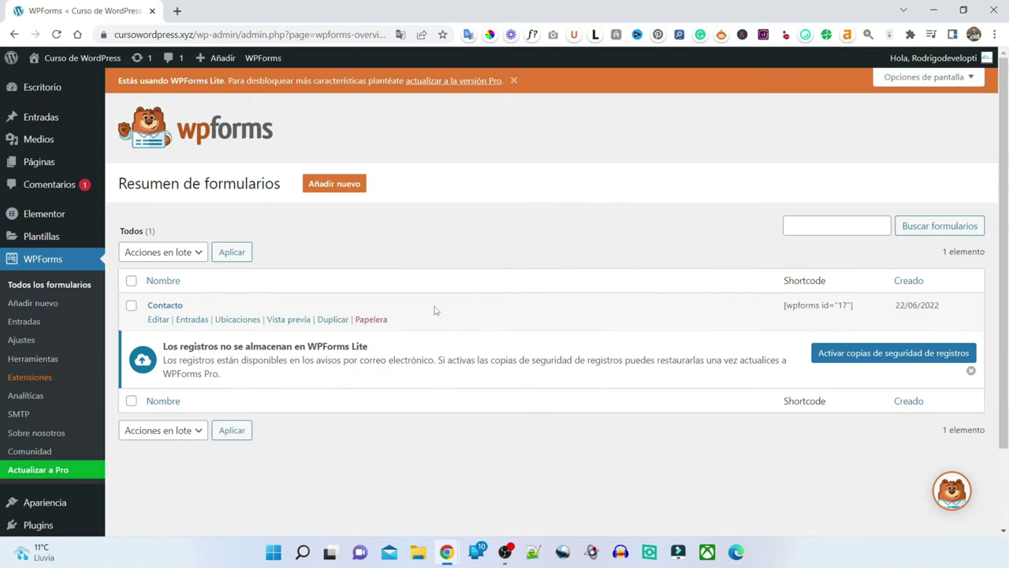
- Visit the public site and go to its Contacto page
mouse_move(38, 61)
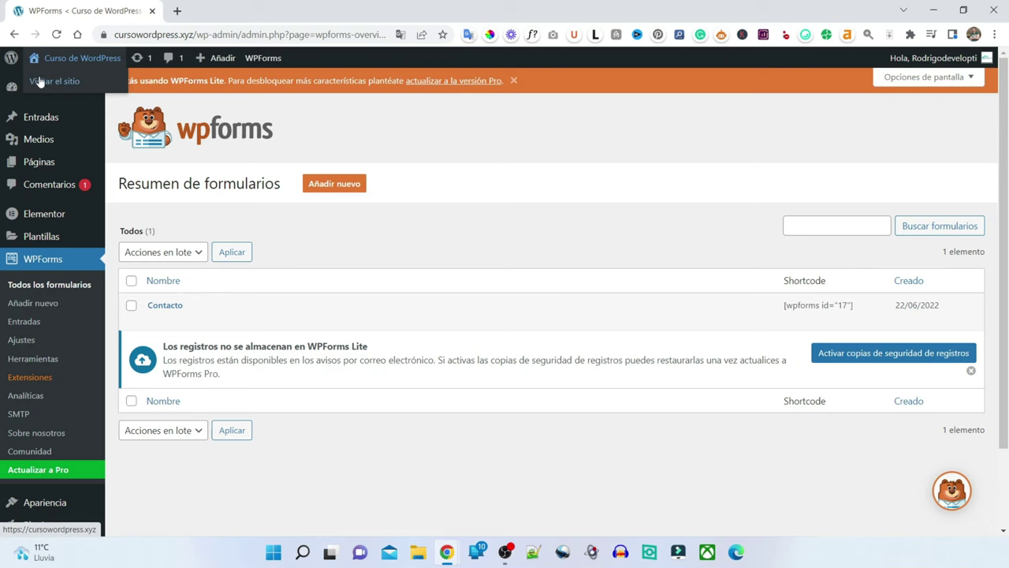
left_click(39, 83)
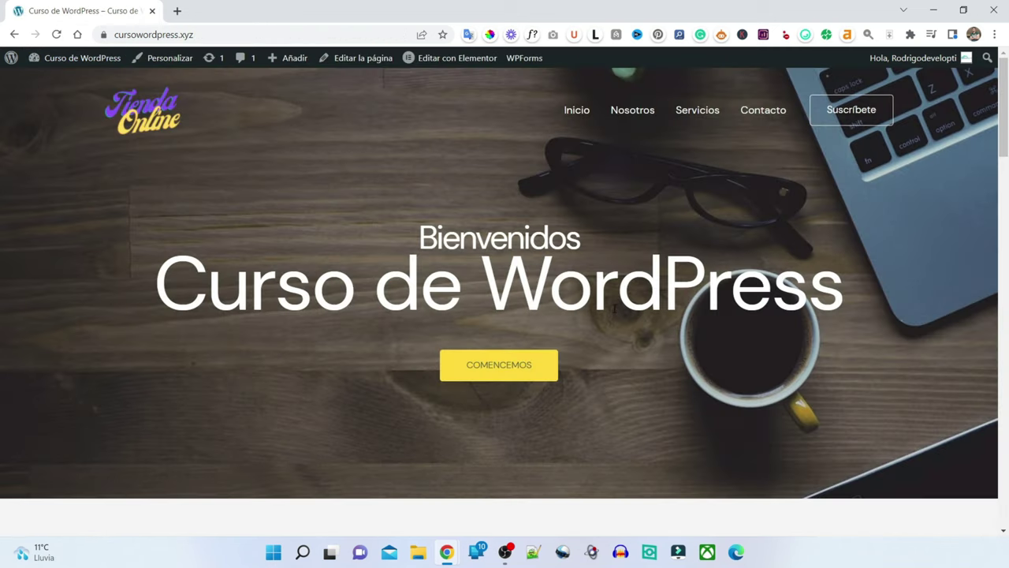
left_click(767, 116)
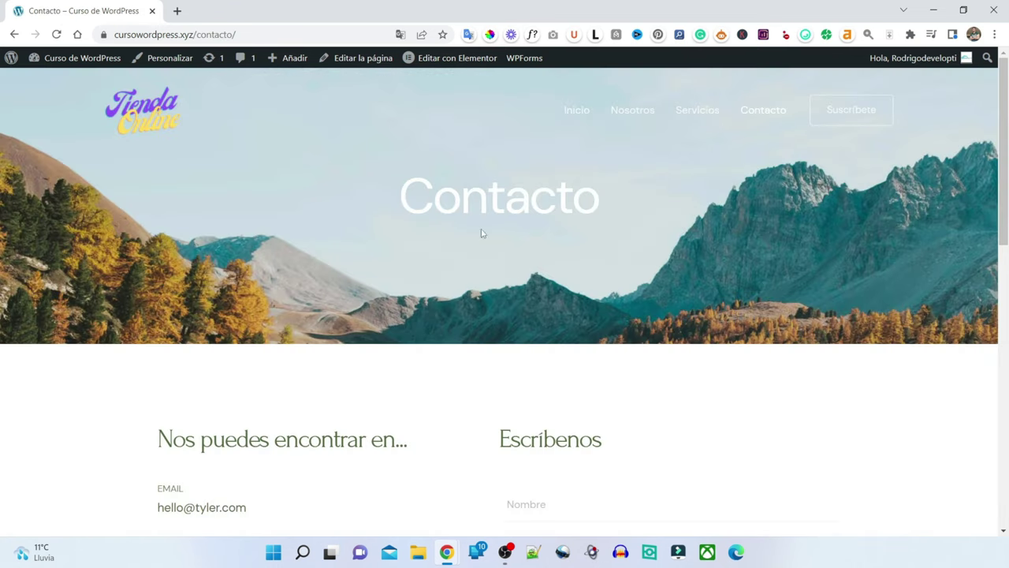
scroll(576, 221, "down", 3)
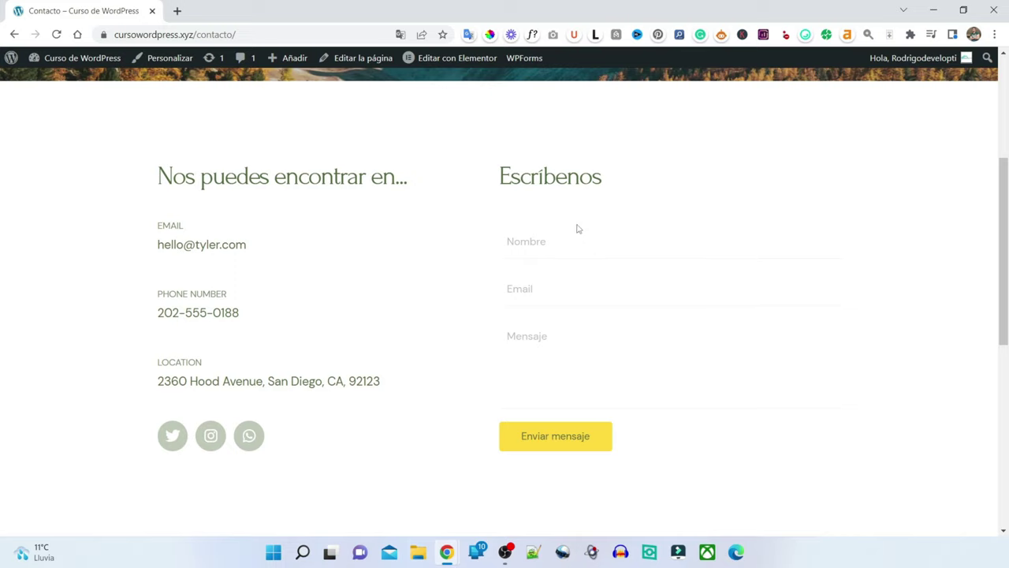
- Fill Nombre and Email with saved values, write 'Esta es una prueba' and submit the form
left_click(534, 242)
left_click(519, 337)
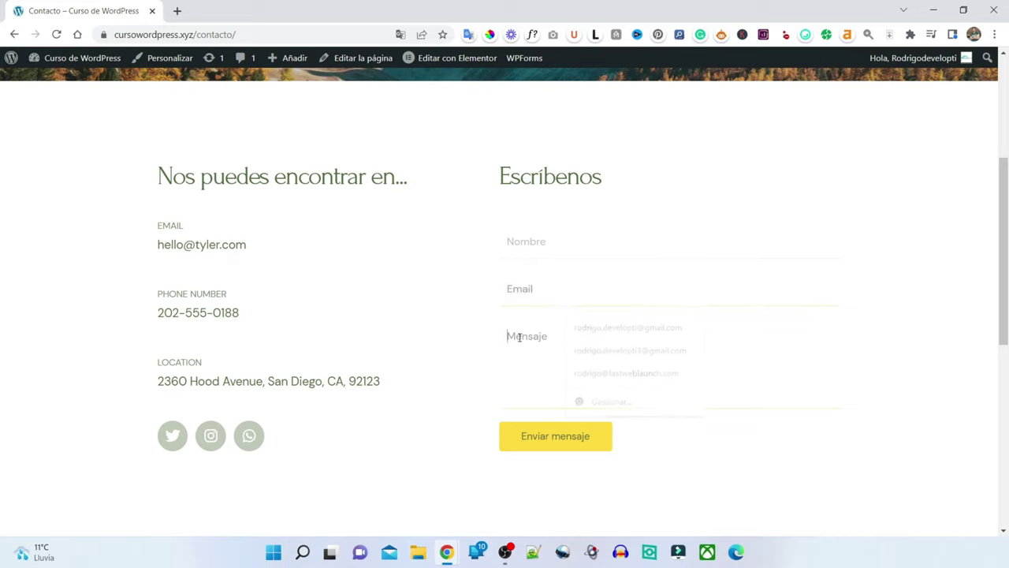
left_click(525, 241)
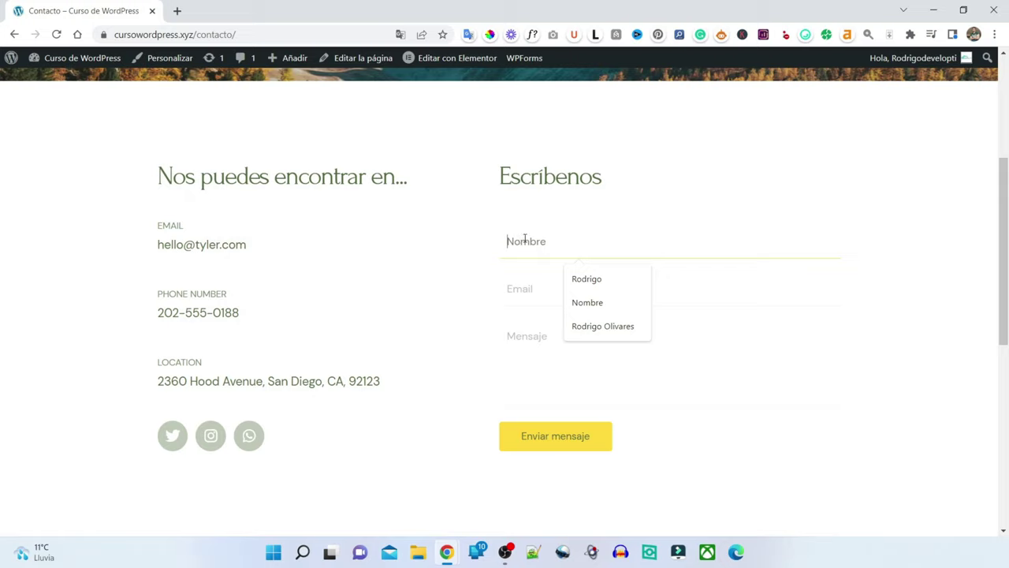
left_click(588, 279)
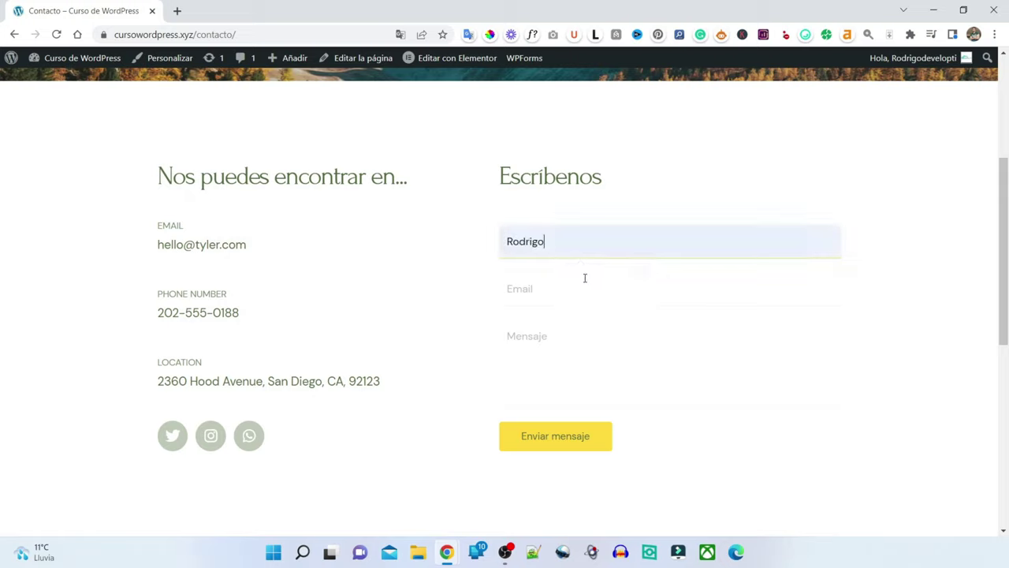
left_click(532, 288)
left_click(613, 326)
left_click(547, 340)
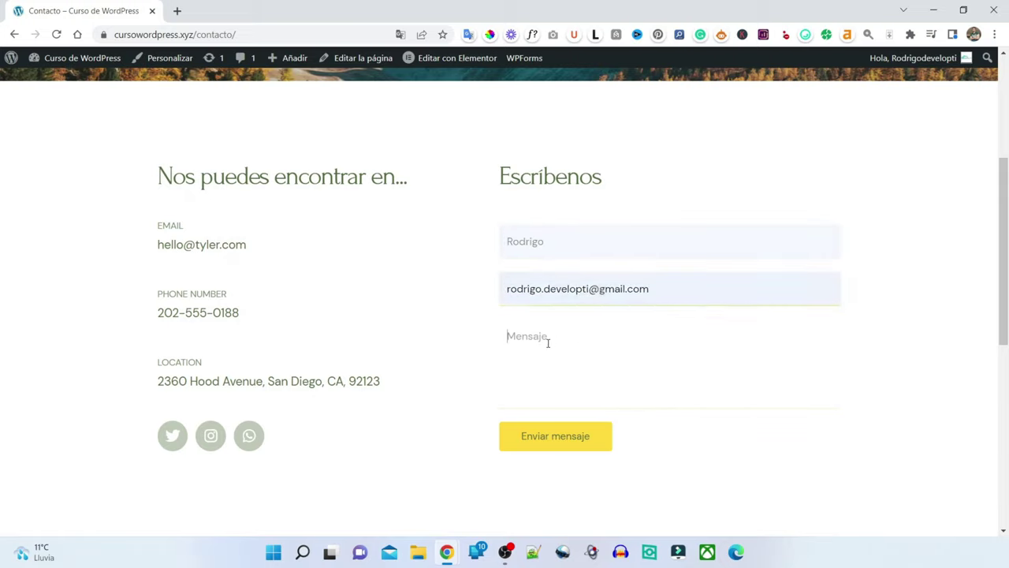
type("Esta es una ")
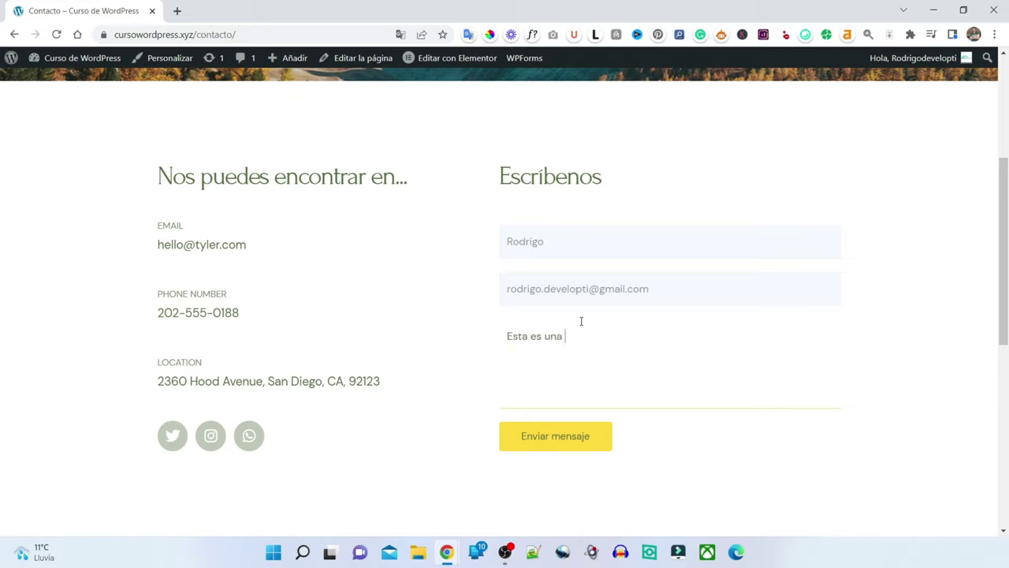
type("prueba!")
left_click(601, 439)
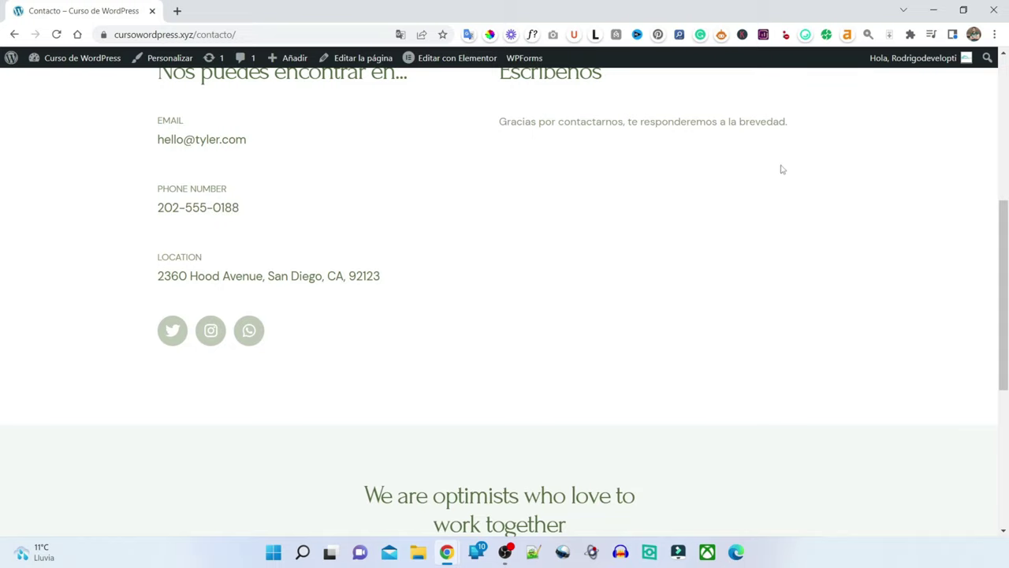
left_click(177, 13)
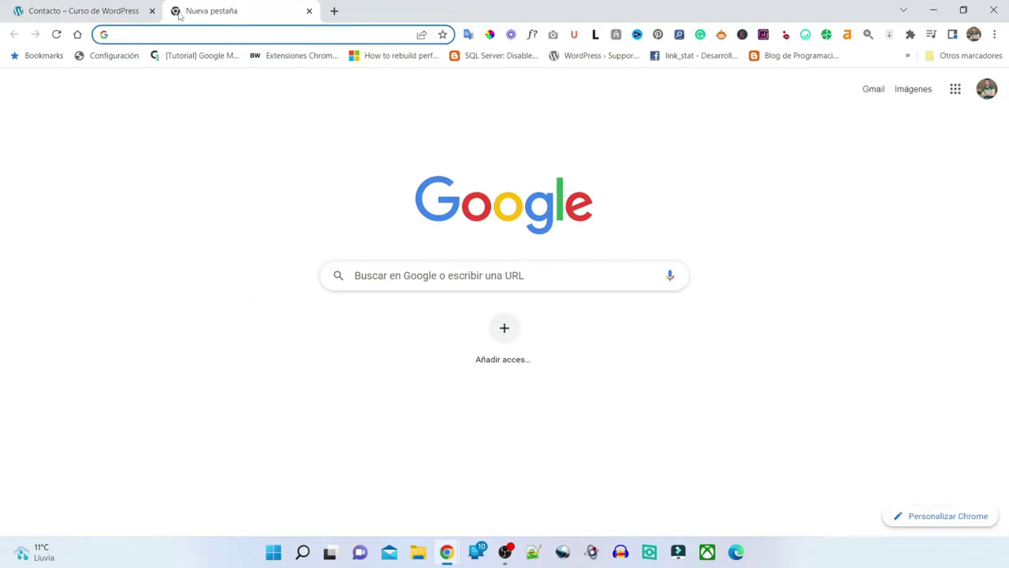
- In Gmail, open the 'Mensaje via formulario de contacto' email to check the test message
type("gm")
key("Return")
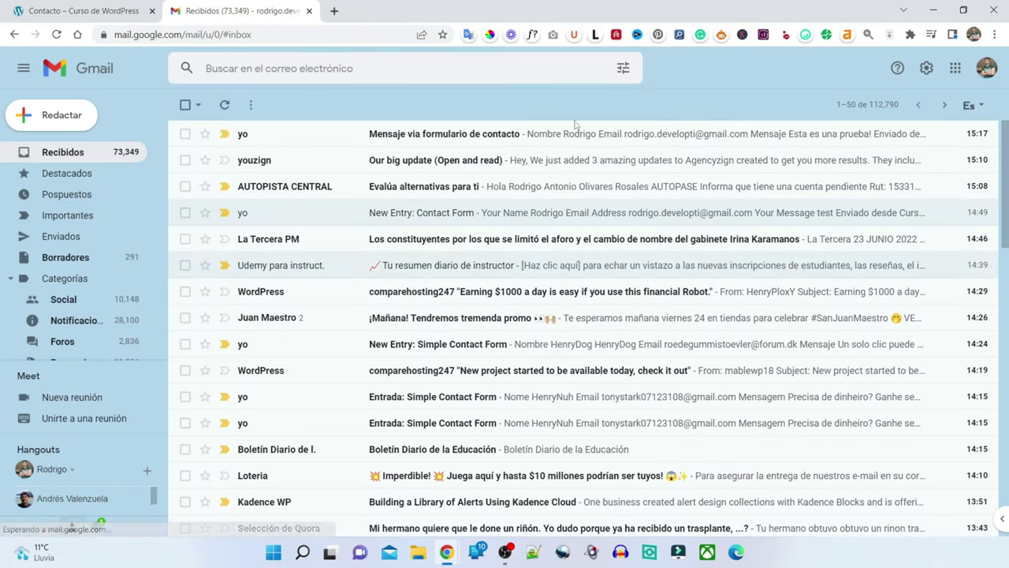
left_click(651, 135)
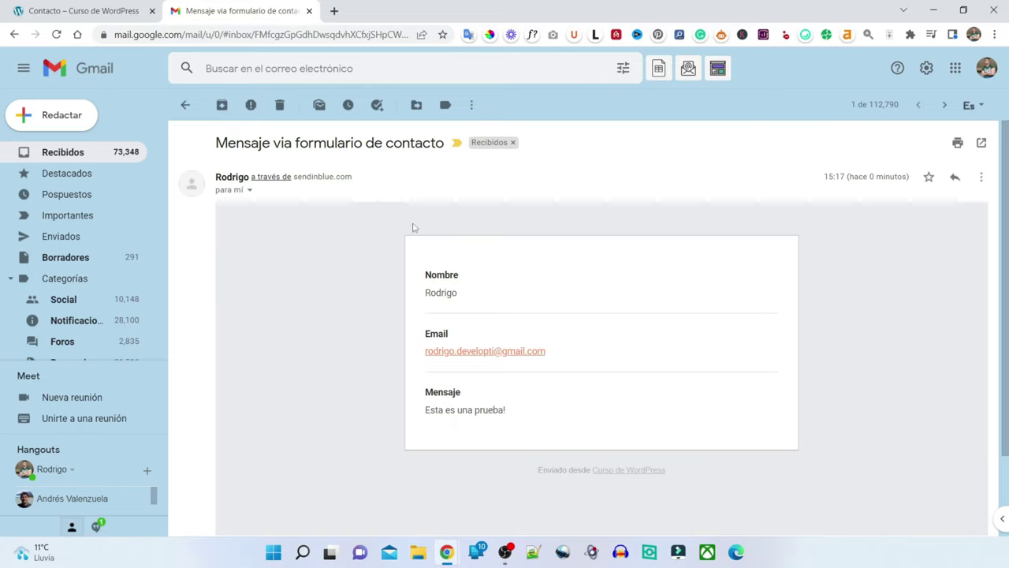
scroll(386, 244, "down", 2)
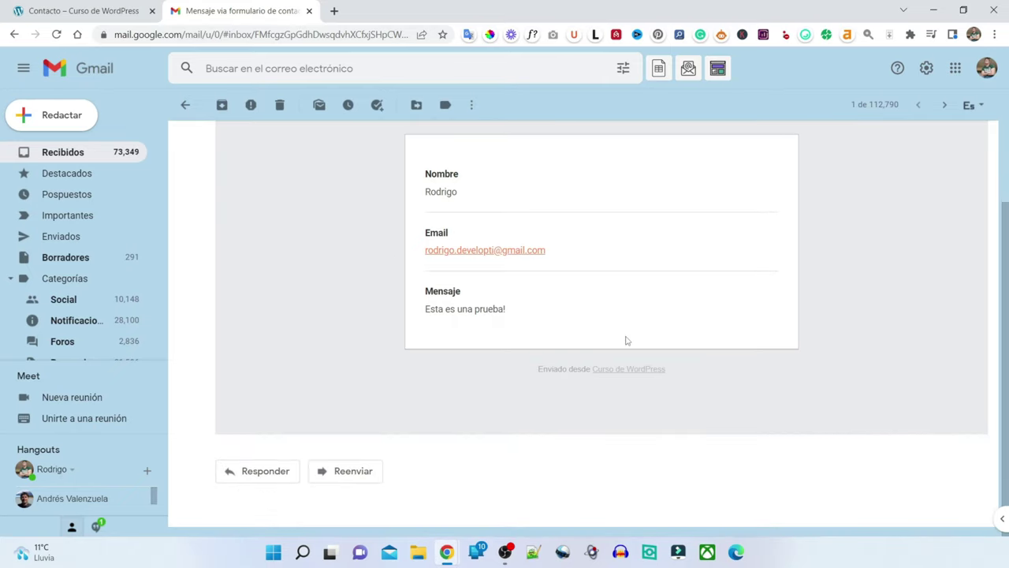
scroll(627, 337, "up", 2)
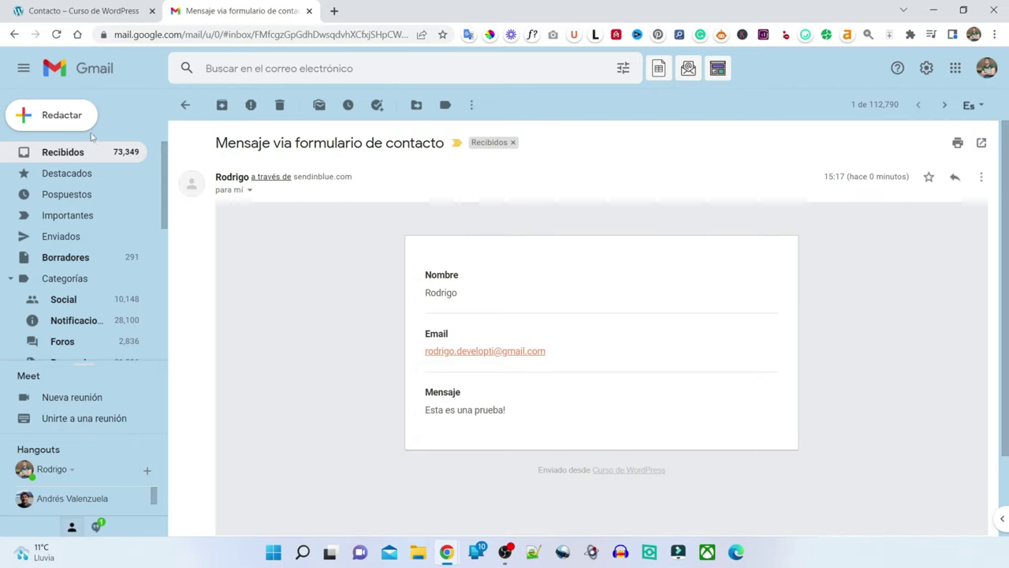
left_click(62, 153)
- Return to the site tab and open Plugins > Añadir nuevo in the WordPress admin
left_click(79, 11)
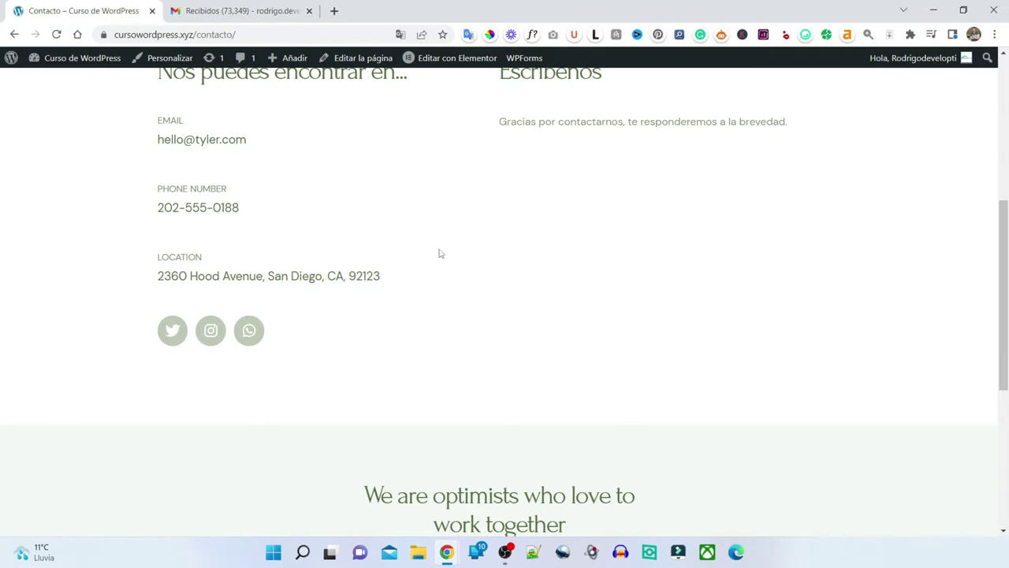
scroll(597, 294, "up", 5)
scroll(594, 297, "down", 5)
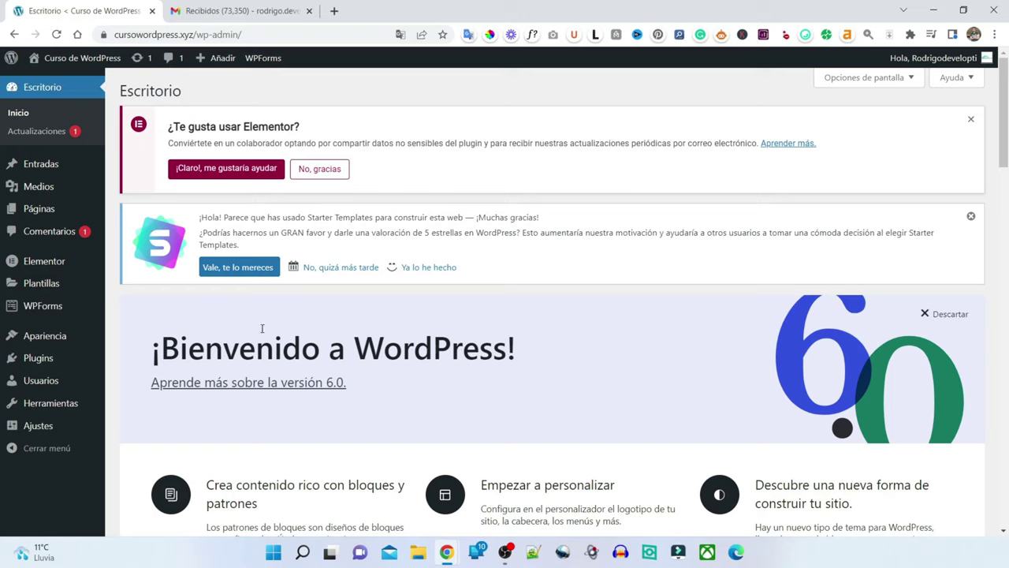
mouse_move(54, 359)
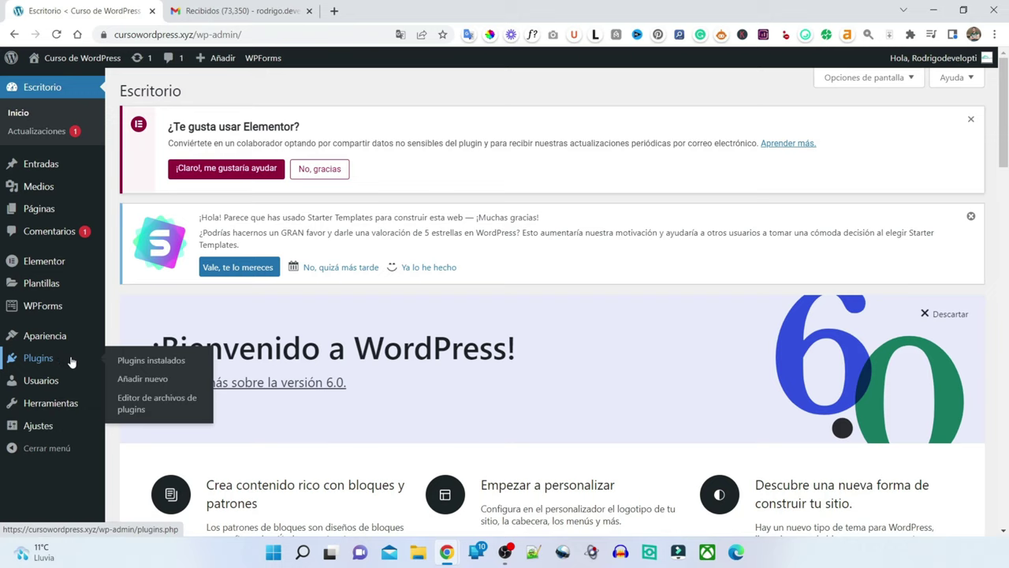
left_click(182, 383)
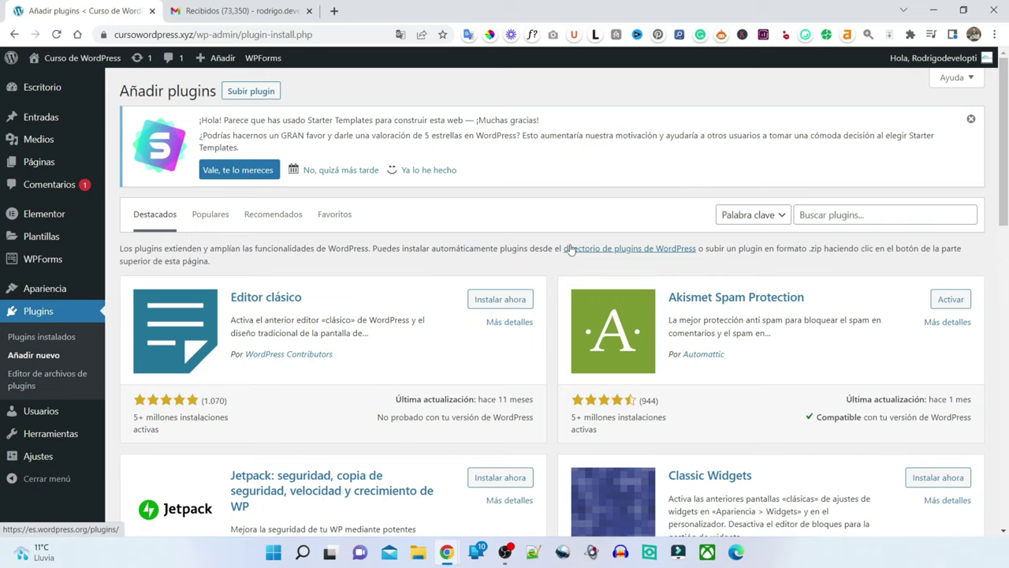
scroll(732, 245, "down", 2)
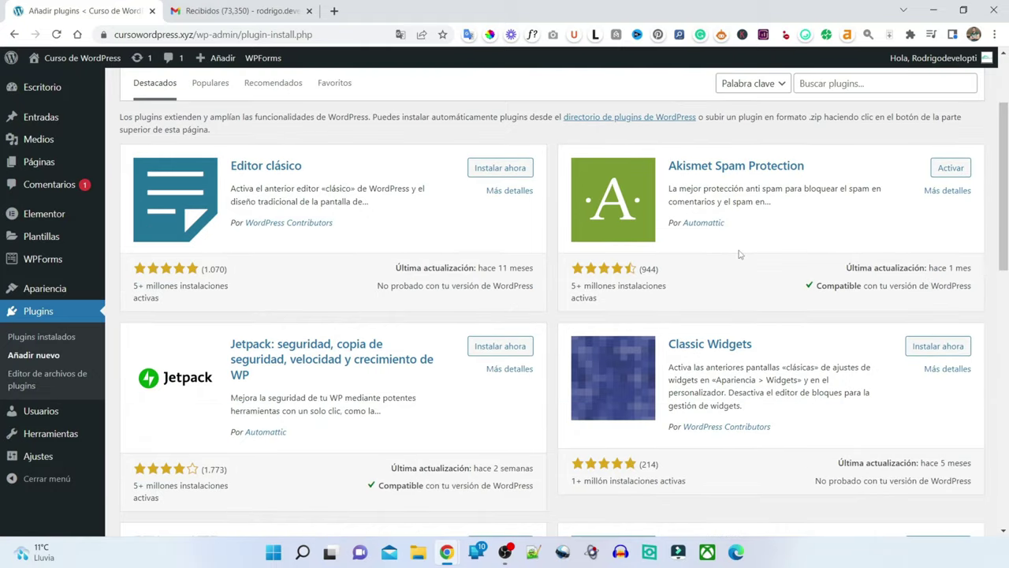